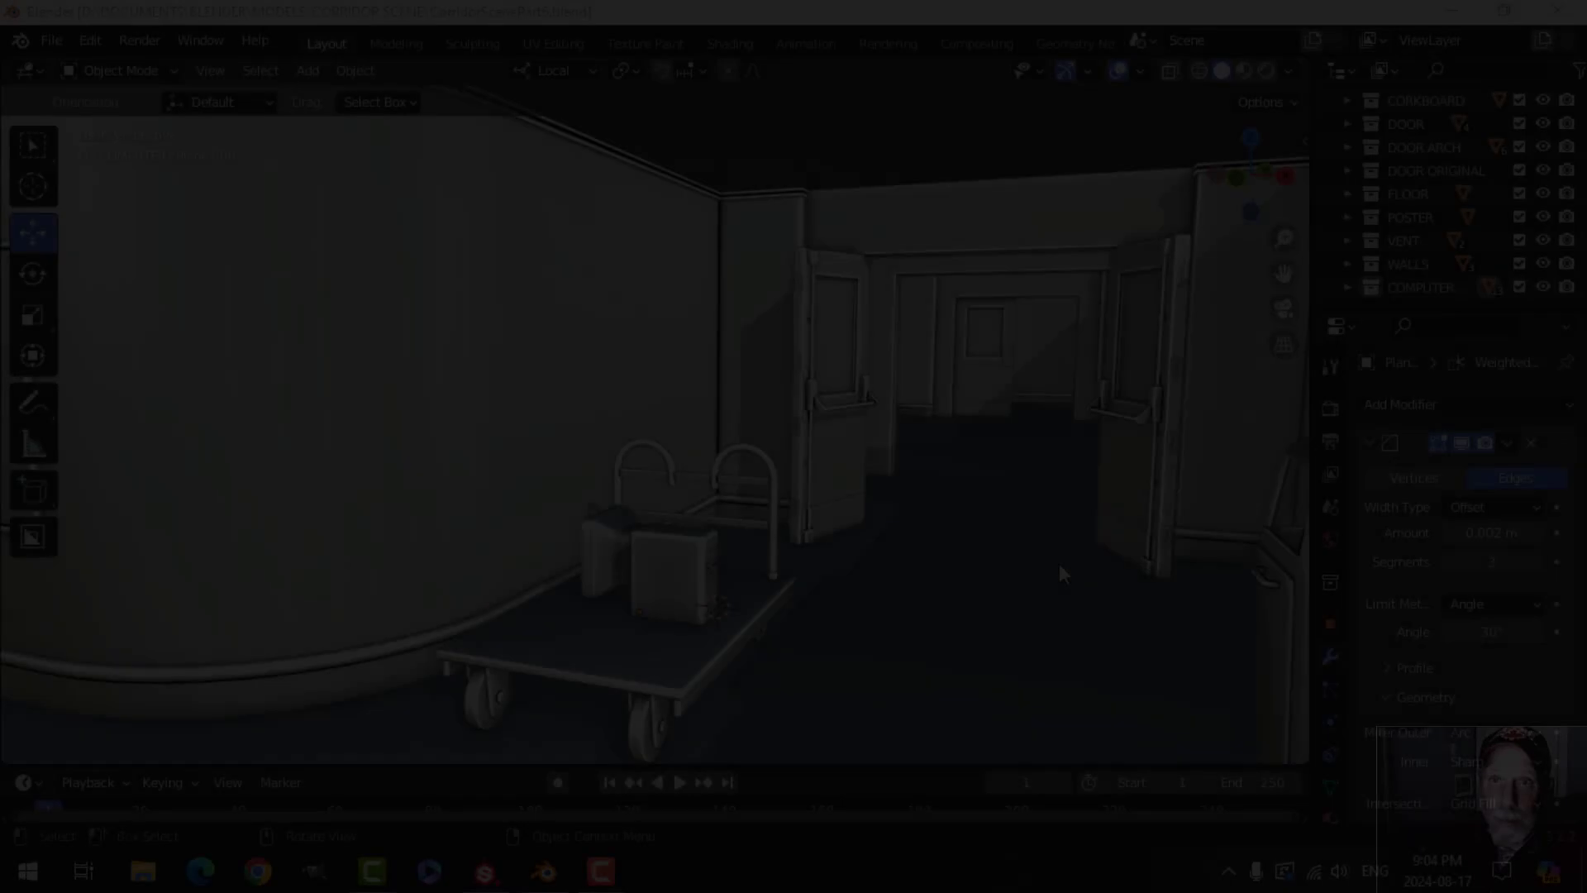
- Select the curved corridor walls object and isolate it in local view
{"action": "scroll", "coordinate": [736, 585], "scroll_direction": "up", "scroll_amount": 4}
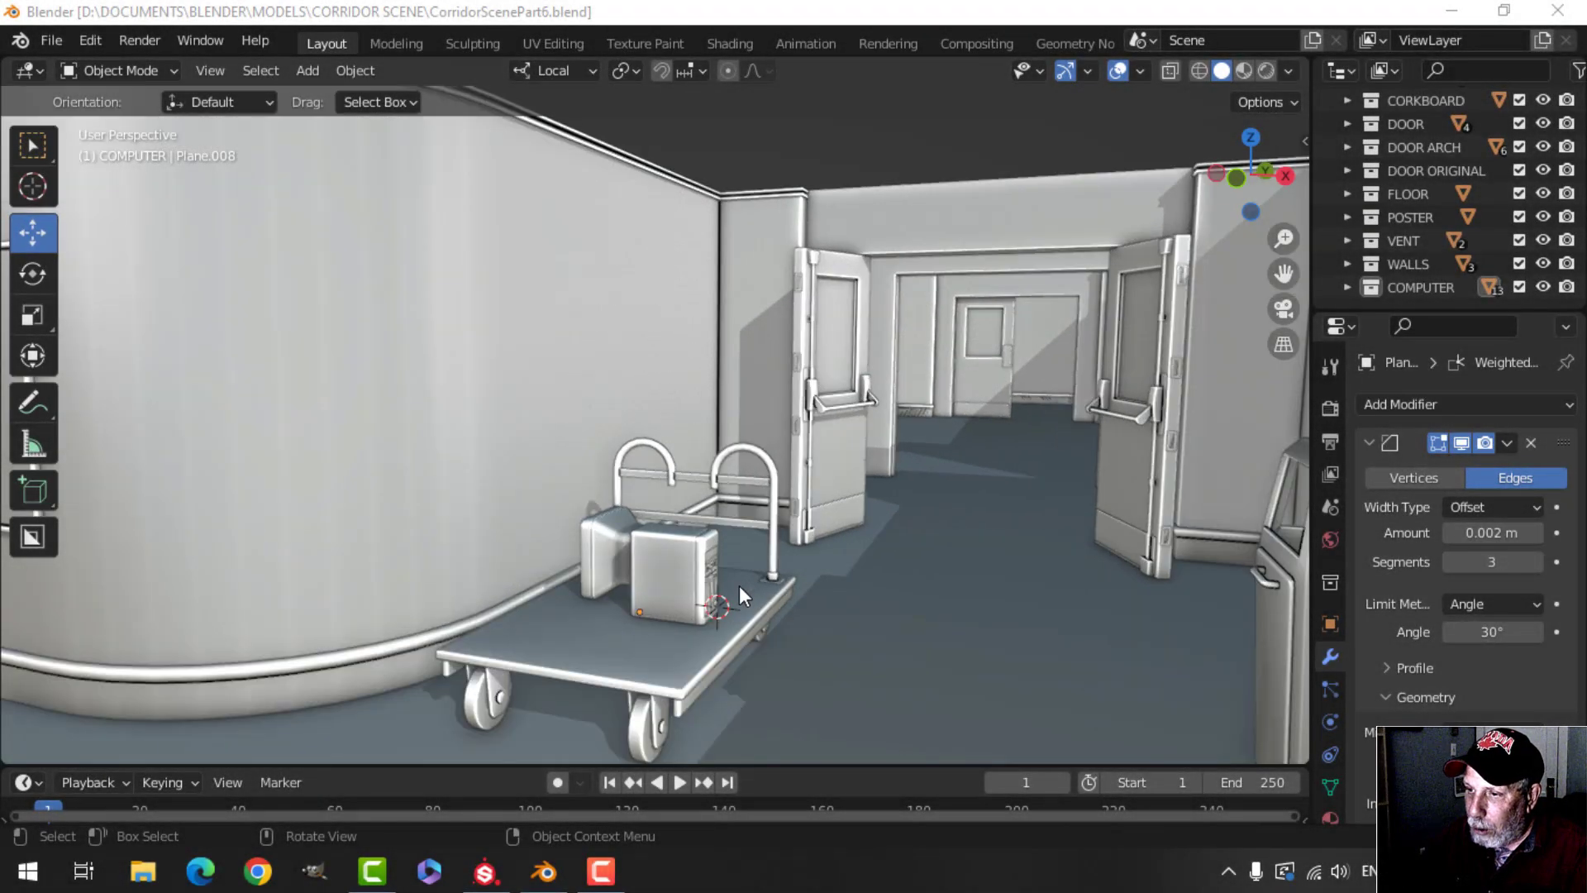
{"action": "scroll", "coordinate": [785, 591], "scroll_direction": "down", "scroll_amount": 3}
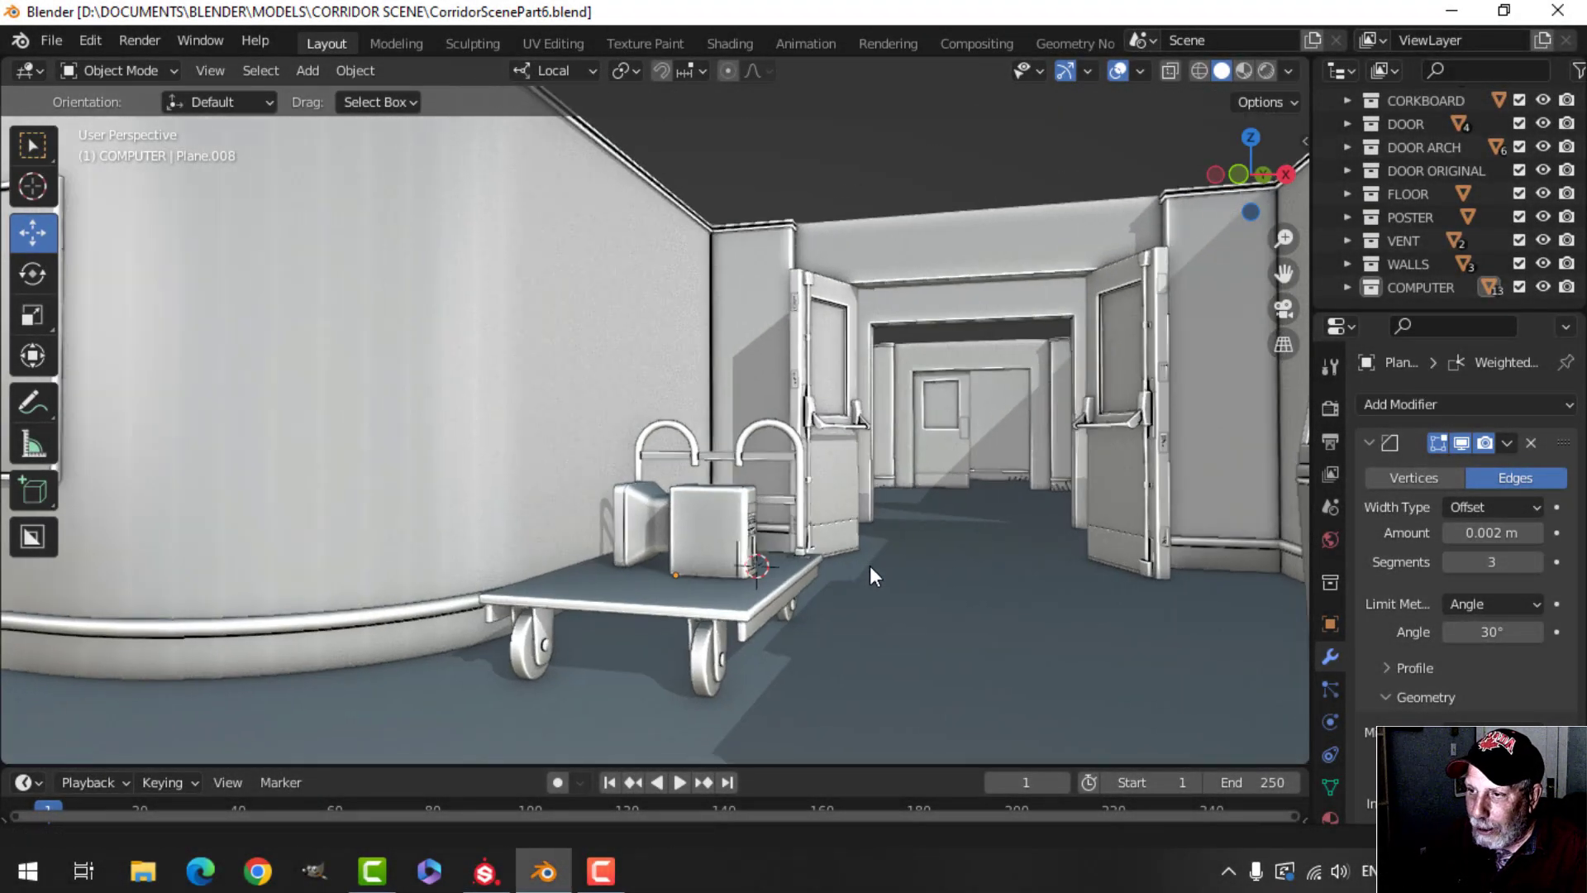
{"action": "middle_click_drag", "start_coordinate": [904, 558], "coordinate": [585, 418]}
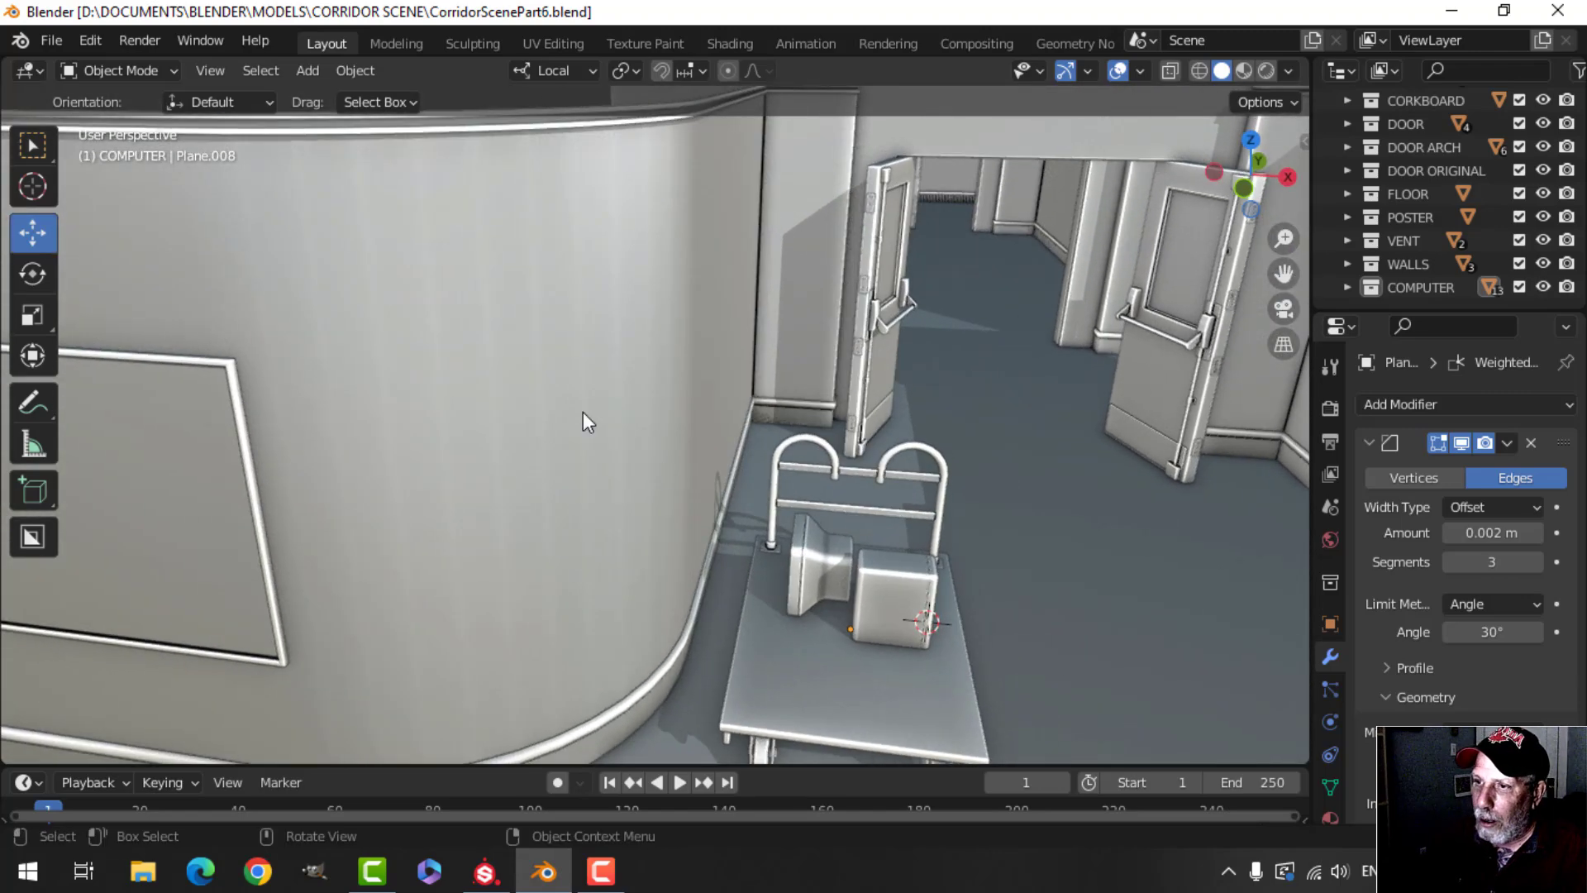
{"action": "left_click", "coordinate": [584, 419]}
{"action": "key", "text": "KP_Divide"}
{"action": "mouse_move", "coordinate": [785, 441]}
{"action": "middle_mouse_down"}
{"action": "mouse_move", "coordinate": [668, 495]}
{"action": "mouse_move", "coordinate": [731, 493]}
{"action": "mouse_move", "coordinate": [747, 444]}
{"action": "mouse_move", "coordinate": [779, 471]}
{"action": "middle_mouse_up"}
{"action": "scroll", "coordinate": [787, 473], "scroll_direction": "up", "scroll_amount": 5}
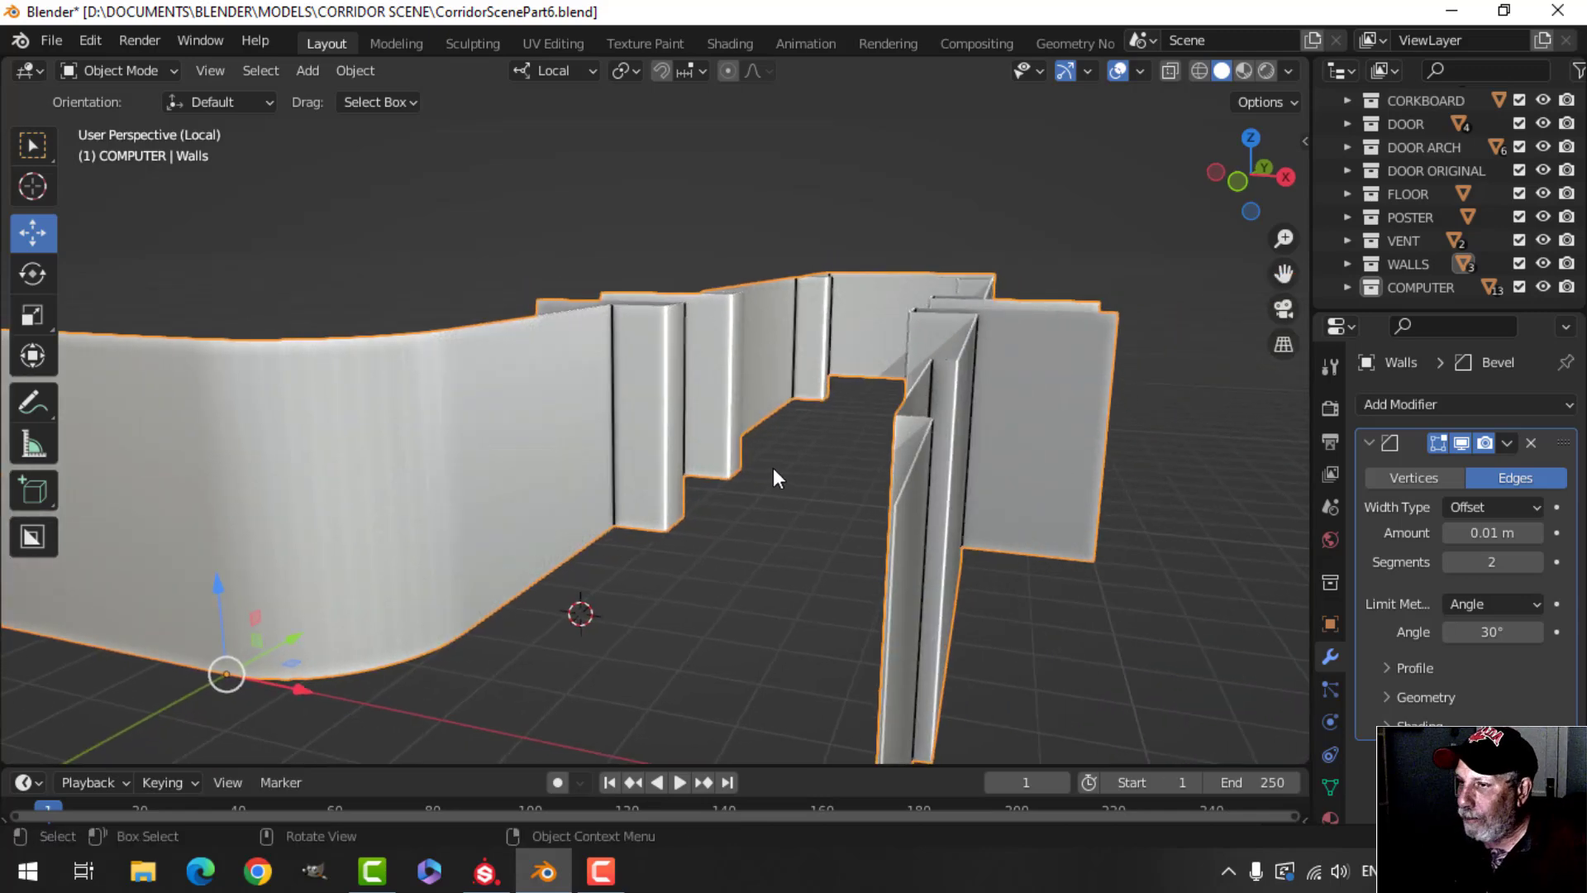
- Switch to the UV Editing workspace in Object Mode and isolate the walls object there
{"action": "left_click", "coordinate": [546, 67]}
{"action": "left_click", "coordinate": [522, 140]}
{"action": "left_click", "coordinate": [573, 43]}
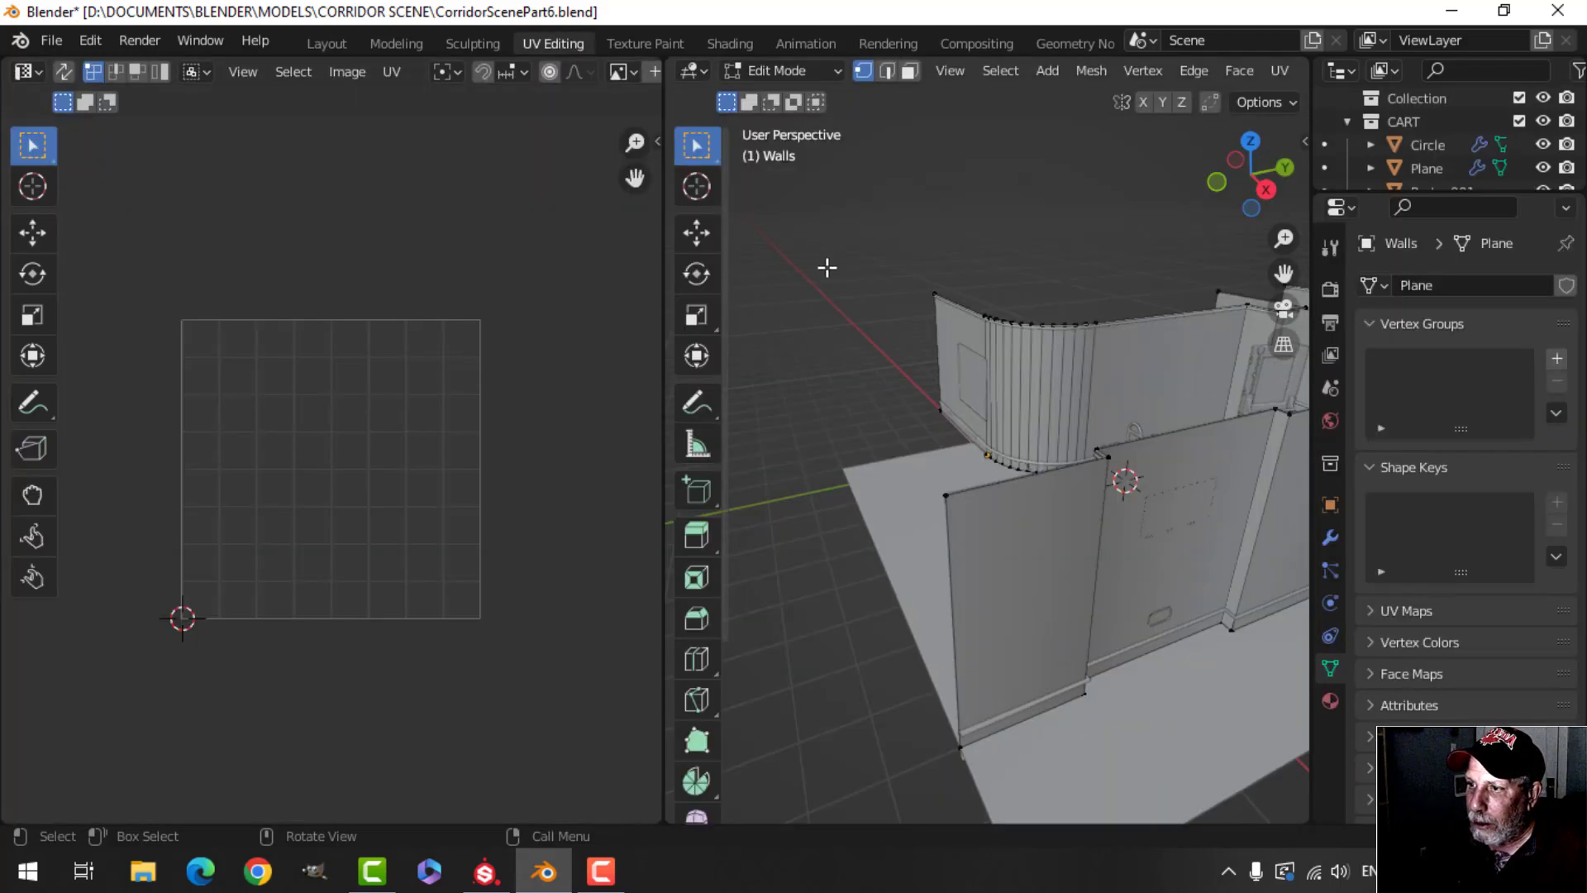
{"action": "key", "text": "Tab"}
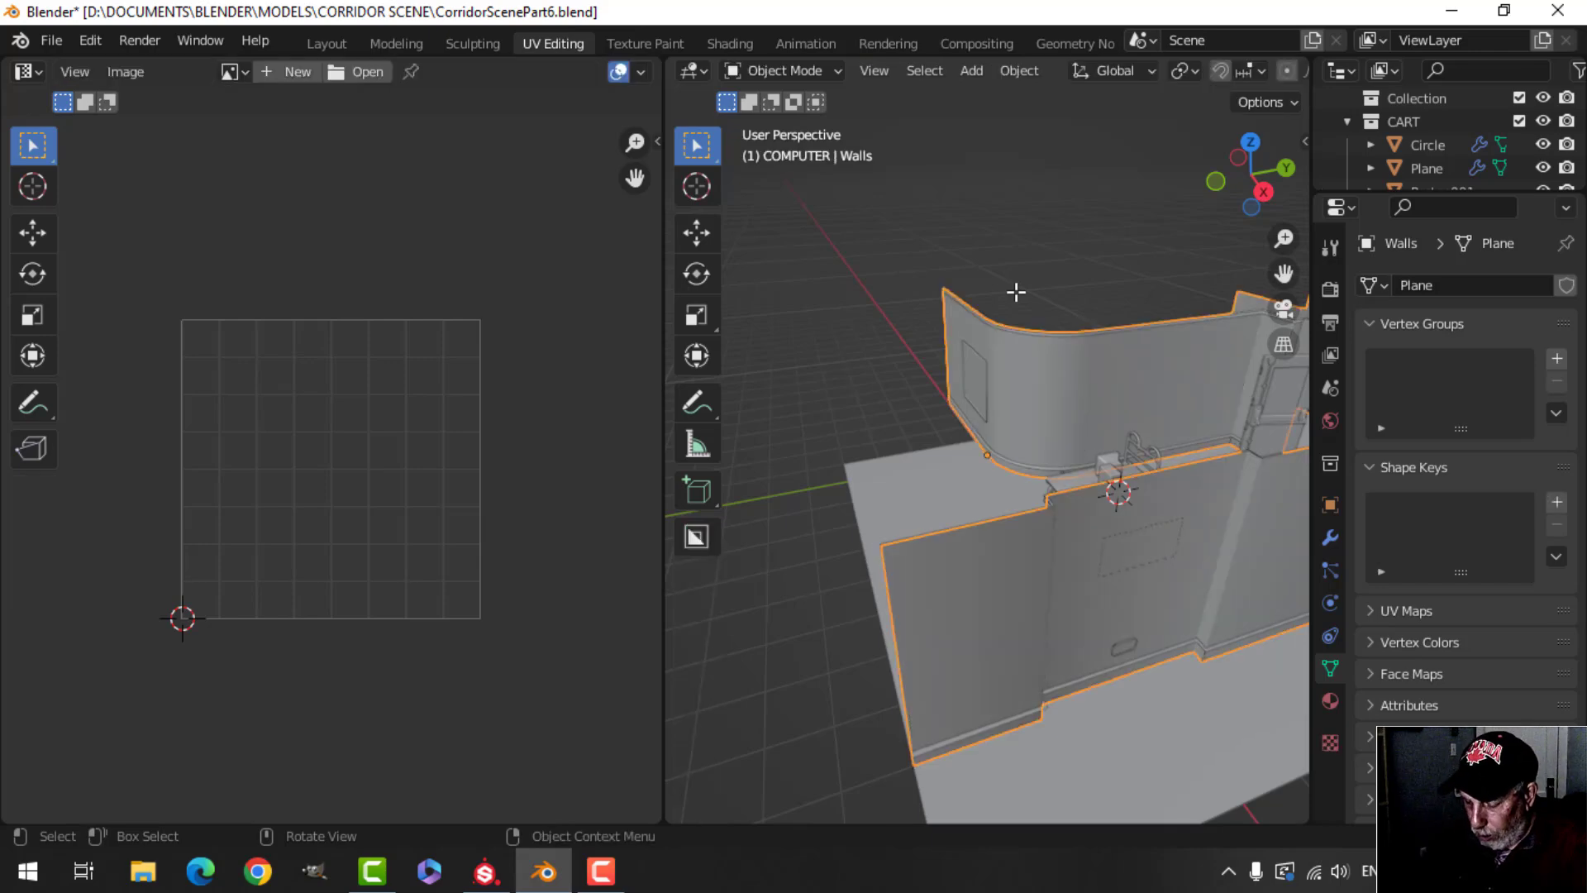
{"action": "key", "text": "KP_Divide"}
{"action": "middle_click_drag", "start_coordinate": [909, 341], "coordinate": [1056, 390]}
- Unwrap the whole walls mesh in Edit Mode
{"action": "key", "text": "Tab"}
{"action": "key", "text": "a"}
{"action": "scroll", "coordinate": [1082, 349], "scroll_direction": "down", "scroll_amount": 3}
{"action": "scroll", "coordinate": [1024, 411], "scroll_direction": "up", "scroll_amount": 5}
{"action": "scroll", "coordinate": [1109, 369], "scroll_direction": "down", "scroll_amount": 5}
{"action": "key", "text": "u"}
{"action": "left_click", "coordinate": [1056, 390]}
{"action": "scroll", "coordinate": [433, 573], "scroll_direction": "up", "scroll_amount": 3}
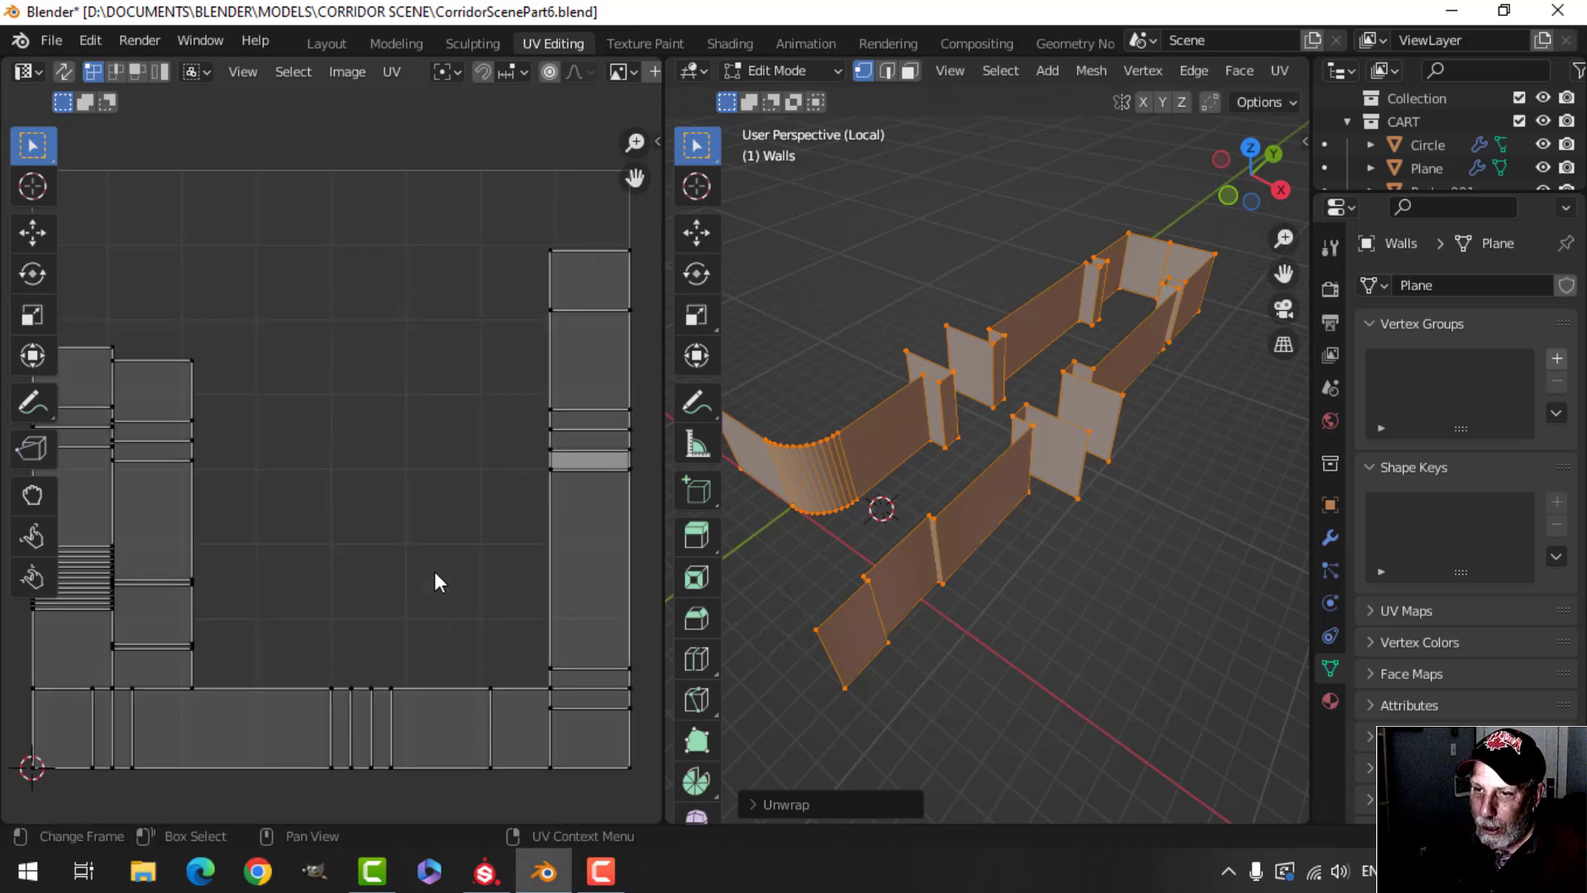
{"action": "scroll", "coordinate": [433, 571], "scroll_direction": "down", "scroll_amount": 2}
{"action": "scroll", "coordinate": [426, 569], "scroll_direction": "up", "scroll_amount": 1}
{"action": "scroll", "coordinate": [420, 568], "scroll_direction": "down", "scroll_amount": 1}
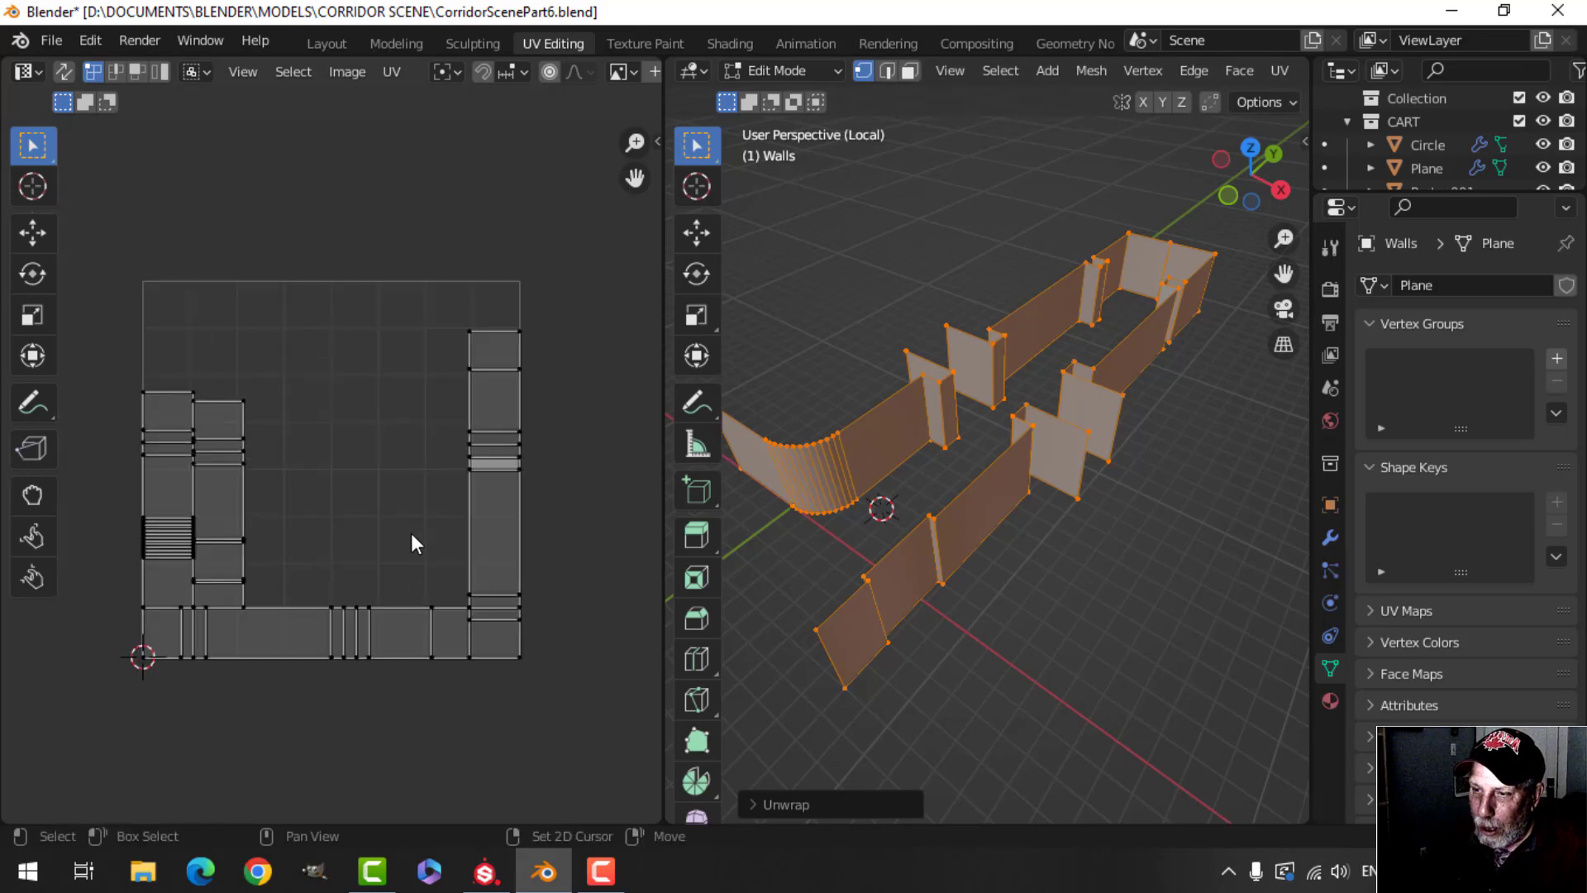
{"action": "scroll", "coordinate": [410, 534], "scroll_direction": "down", "scroll_amount": 1, "text": "shift"}
{"action": "scroll", "coordinate": [389, 463], "scroll_direction": "left", "scroll_amount": 1, "text": "ctrl"}
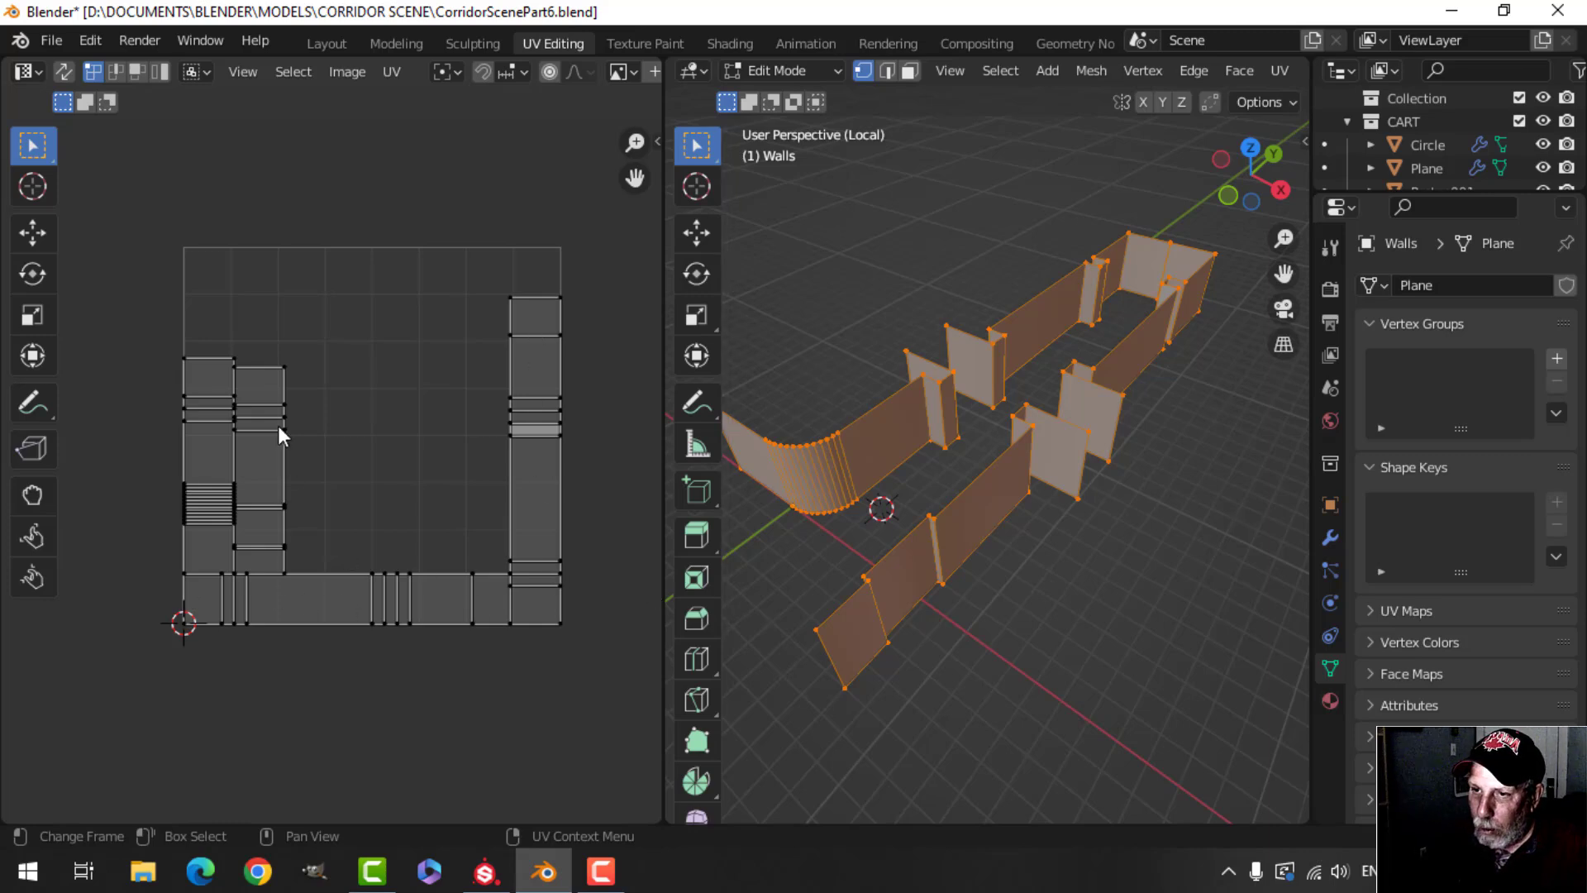
- Rotate the three vertical UV islands of the walls by 90 degrees so they lie horizontally
{"action": "left_click_drag", "start_coordinate": [138, 300], "coordinate": [349, 473]}
{"action": "key", "text": "ctrl+l"}
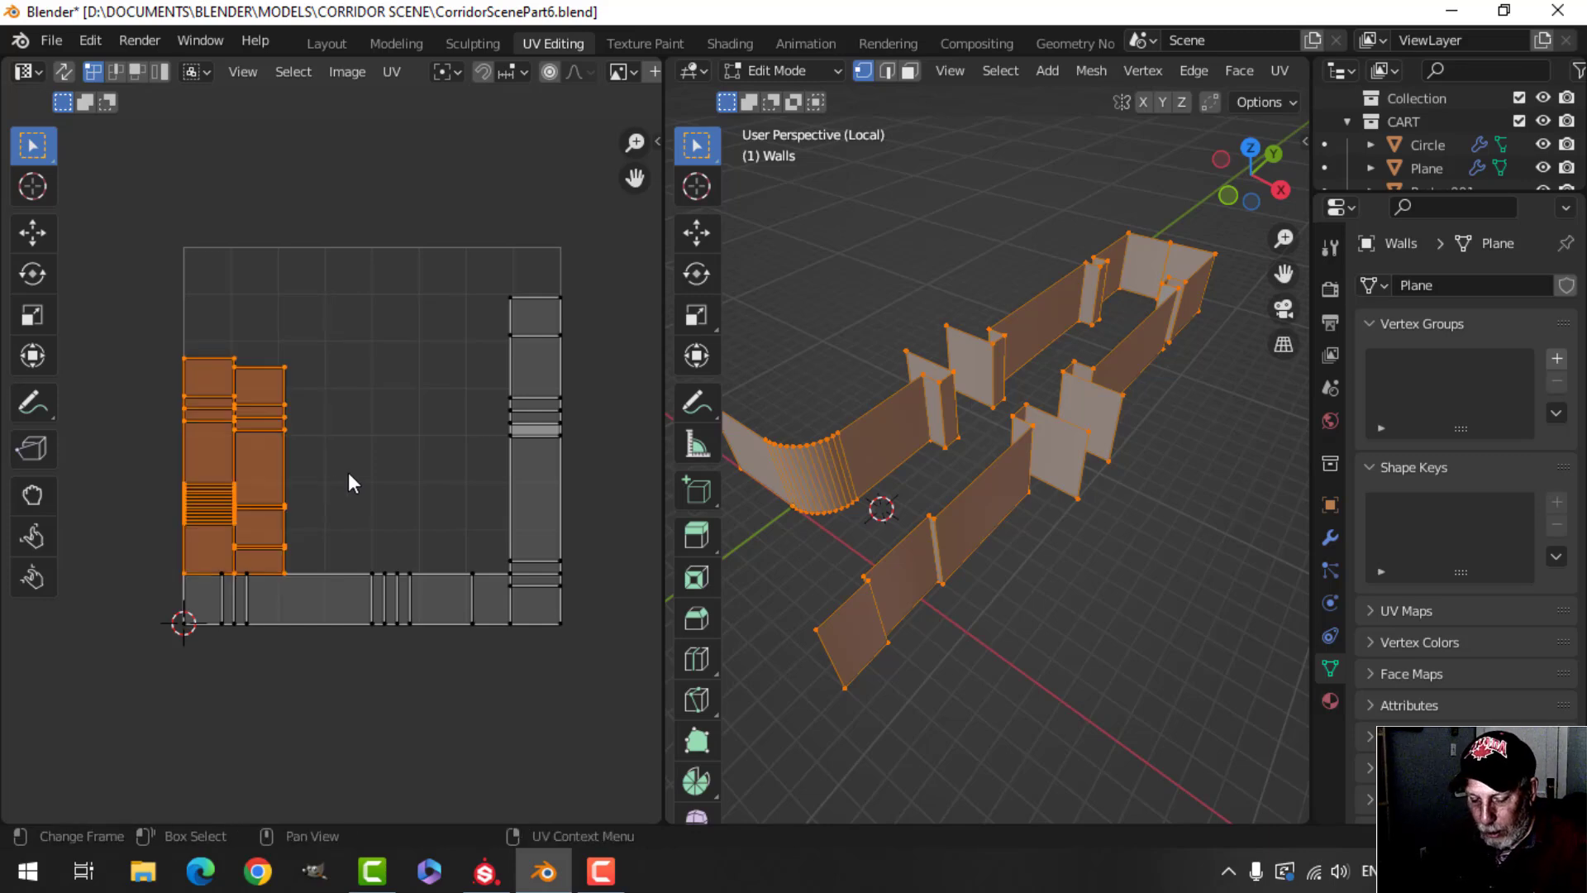
{"action": "type", "text": "r90"}
{"action": "key", "text": "Return"}
{"action": "left_click_drag", "start_coordinate": [496, 252], "coordinate": [627, 414]}
{"action": "key", "text": "ctrl+l"}
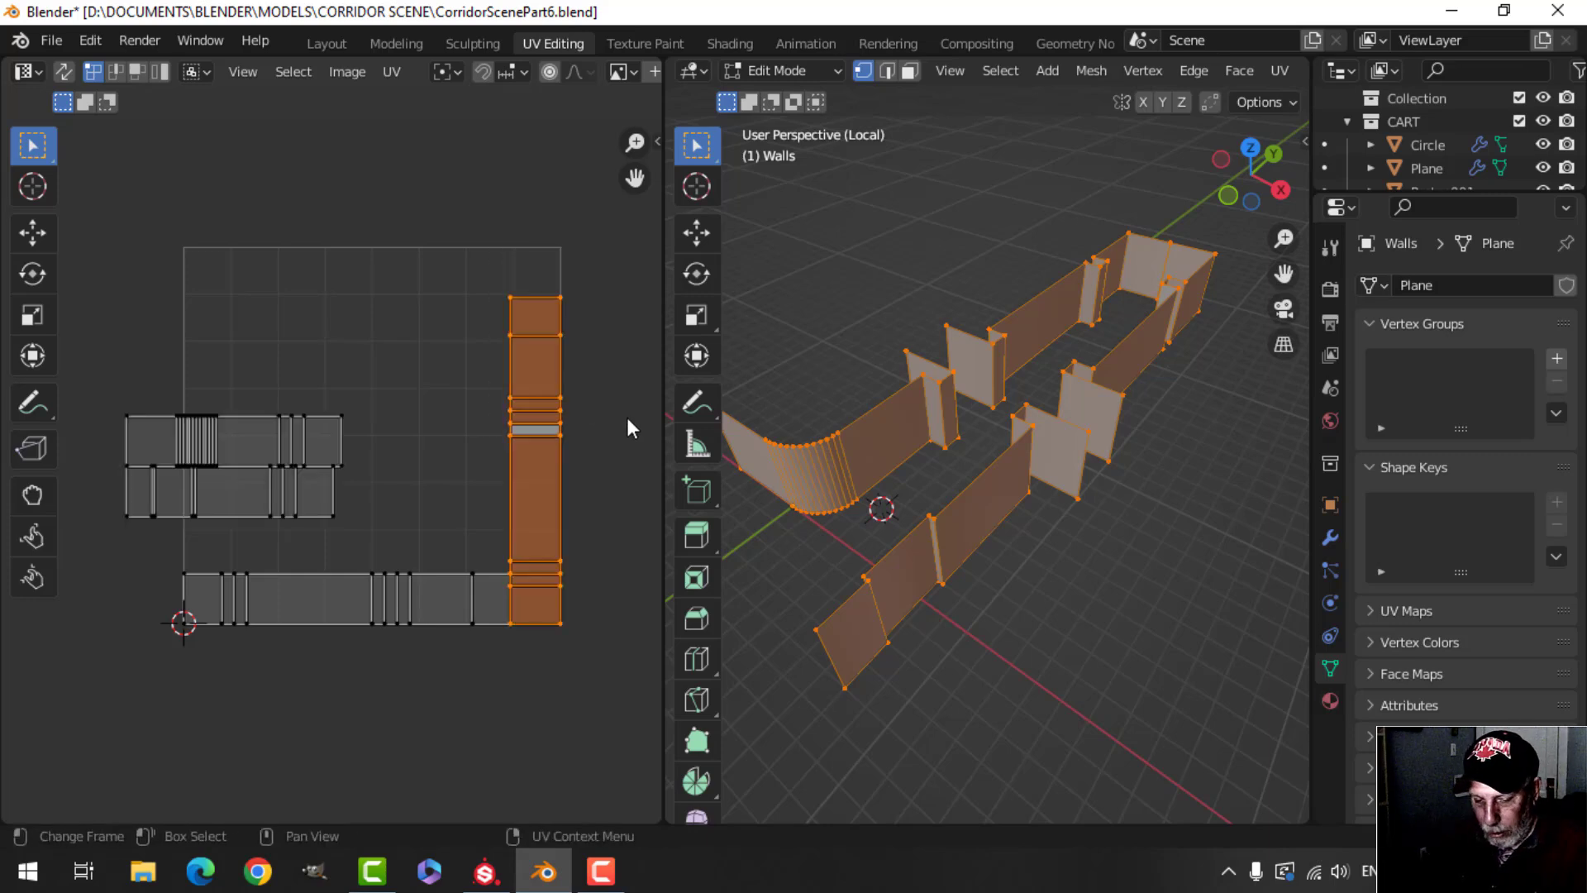
{"action": "type", "text": "r90"}
{"action": "key", "text": "Return"}
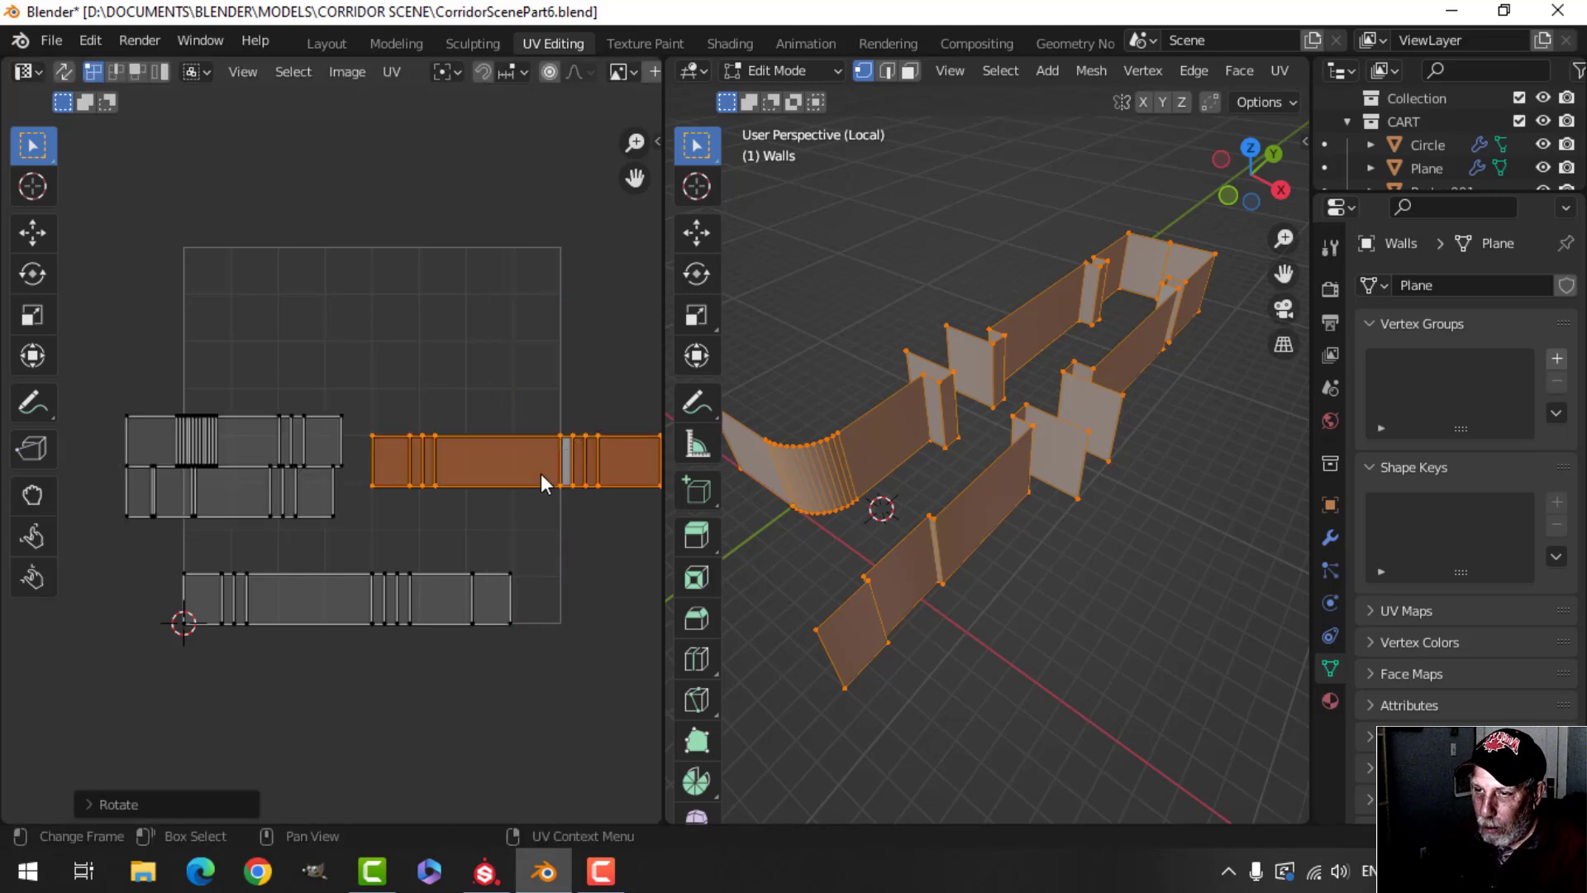
- Pack all the wall UV islands with UVPackmaster3, with Rotation Enable turned off, and return to Object Mode
{"action": "key", "text": "a"}
{"action": "scroll", "coordinate": [567, 519], "scroll_direction": "down", "scroll_amount": 3}
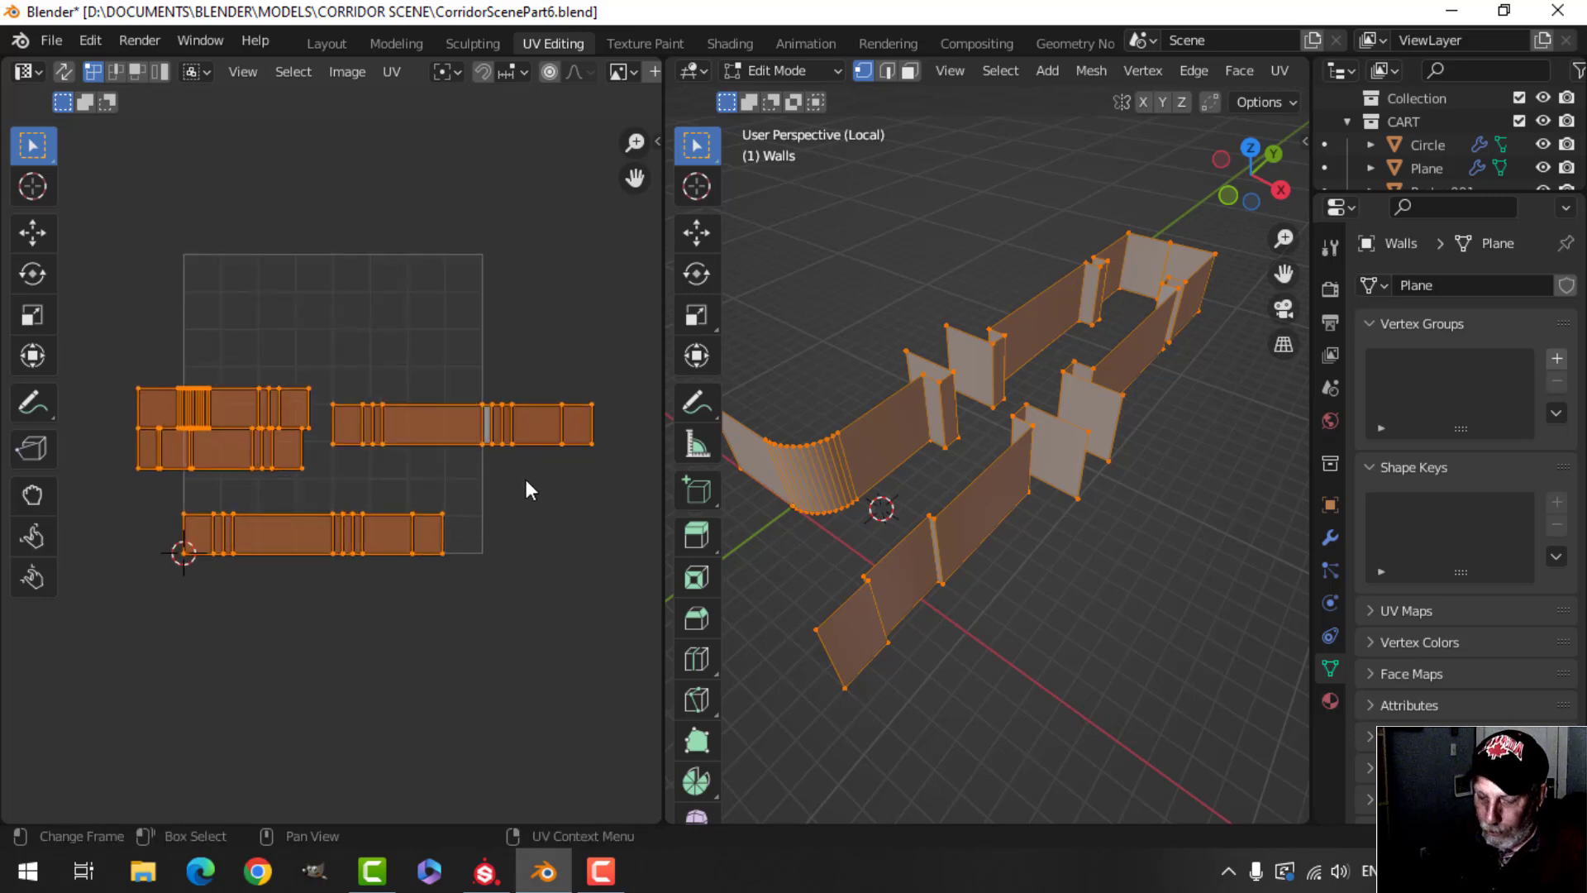
{"action": "key", "text": "n"}
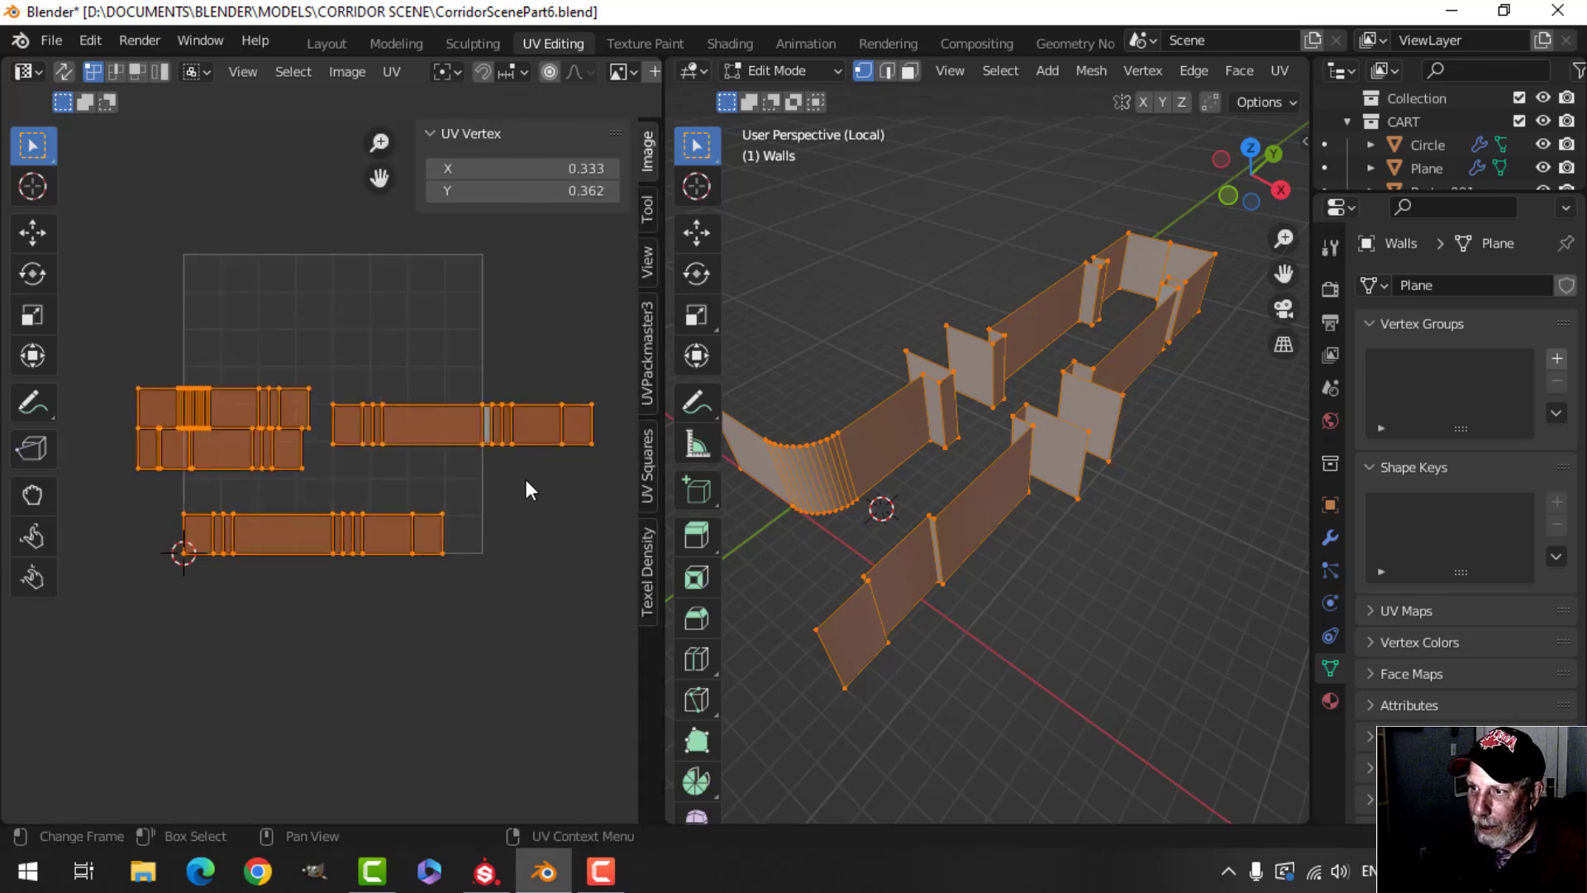
{"action": "left_click", "coordinate": [646, 343]}
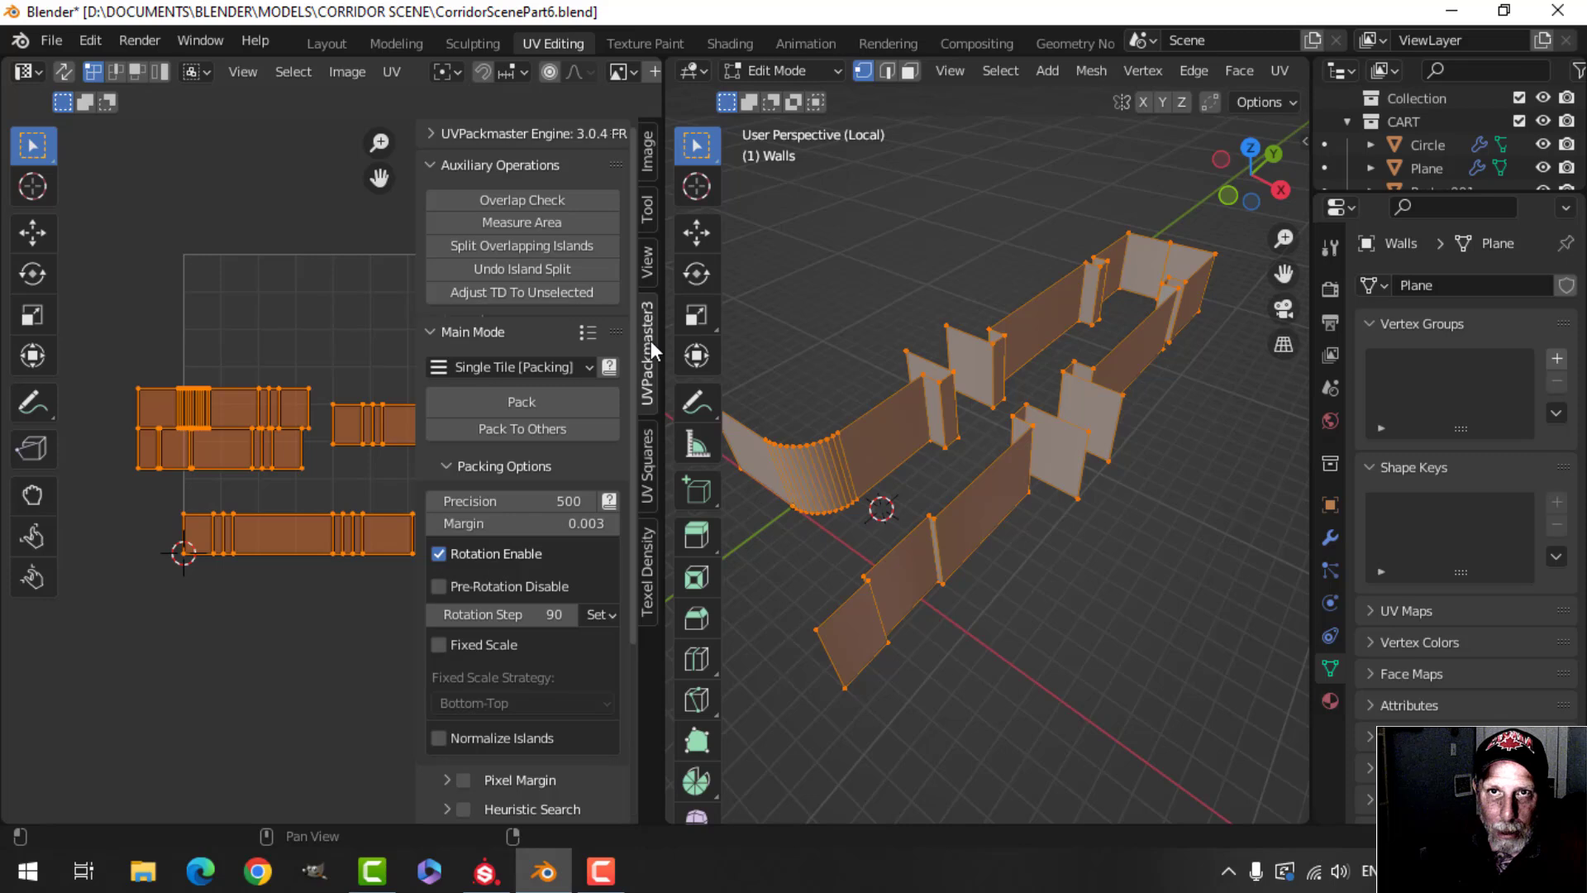
{"action": "left_click", "coordinate": [438, 554]}
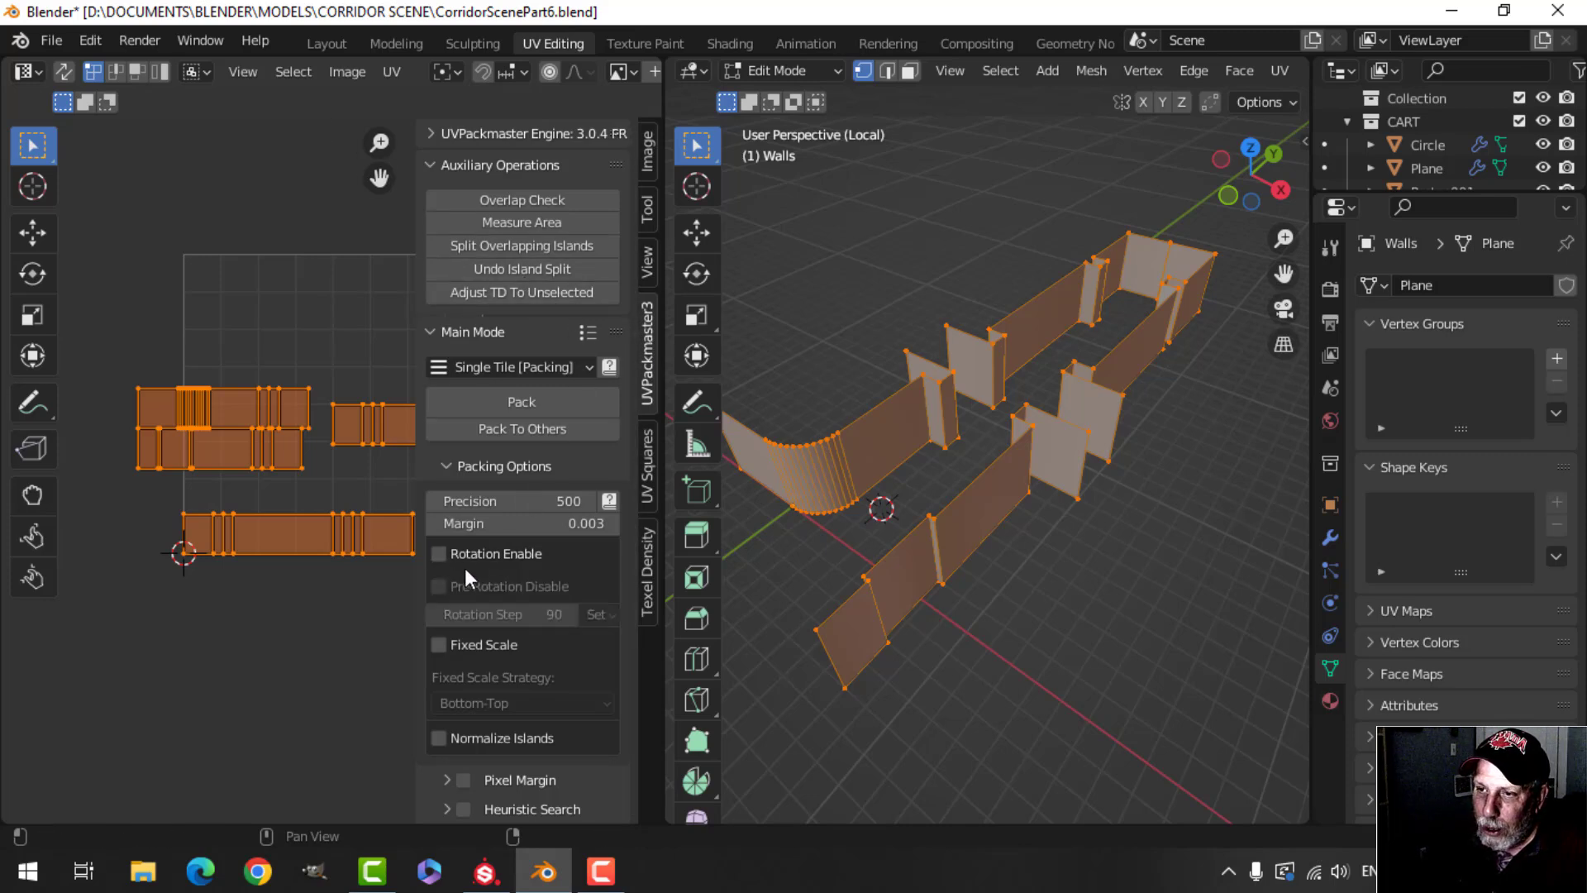
{"action": "left_click", "coordinate": [526, 400]}
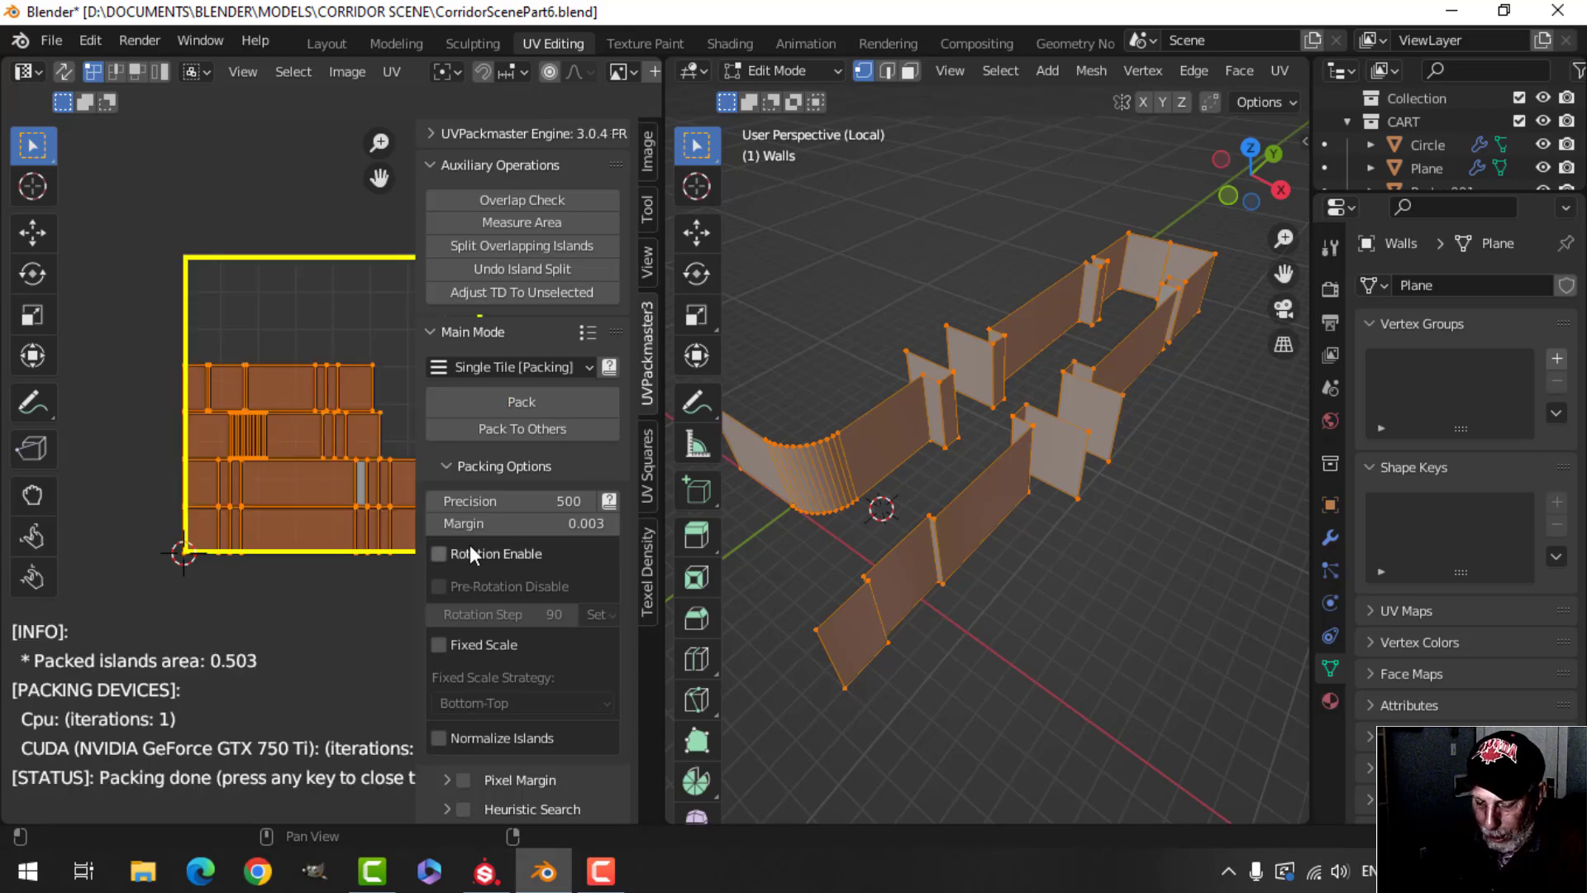
{"action": "key", "text": "n"}
{"action": "scroll", "coordinate": [496, 552], "scroll_direction": "up", "scroll_amount": 2}
{"action": "scroll", "coordinate": [496, 552], "scroll_direction": "down", "scroll_amount": 1}
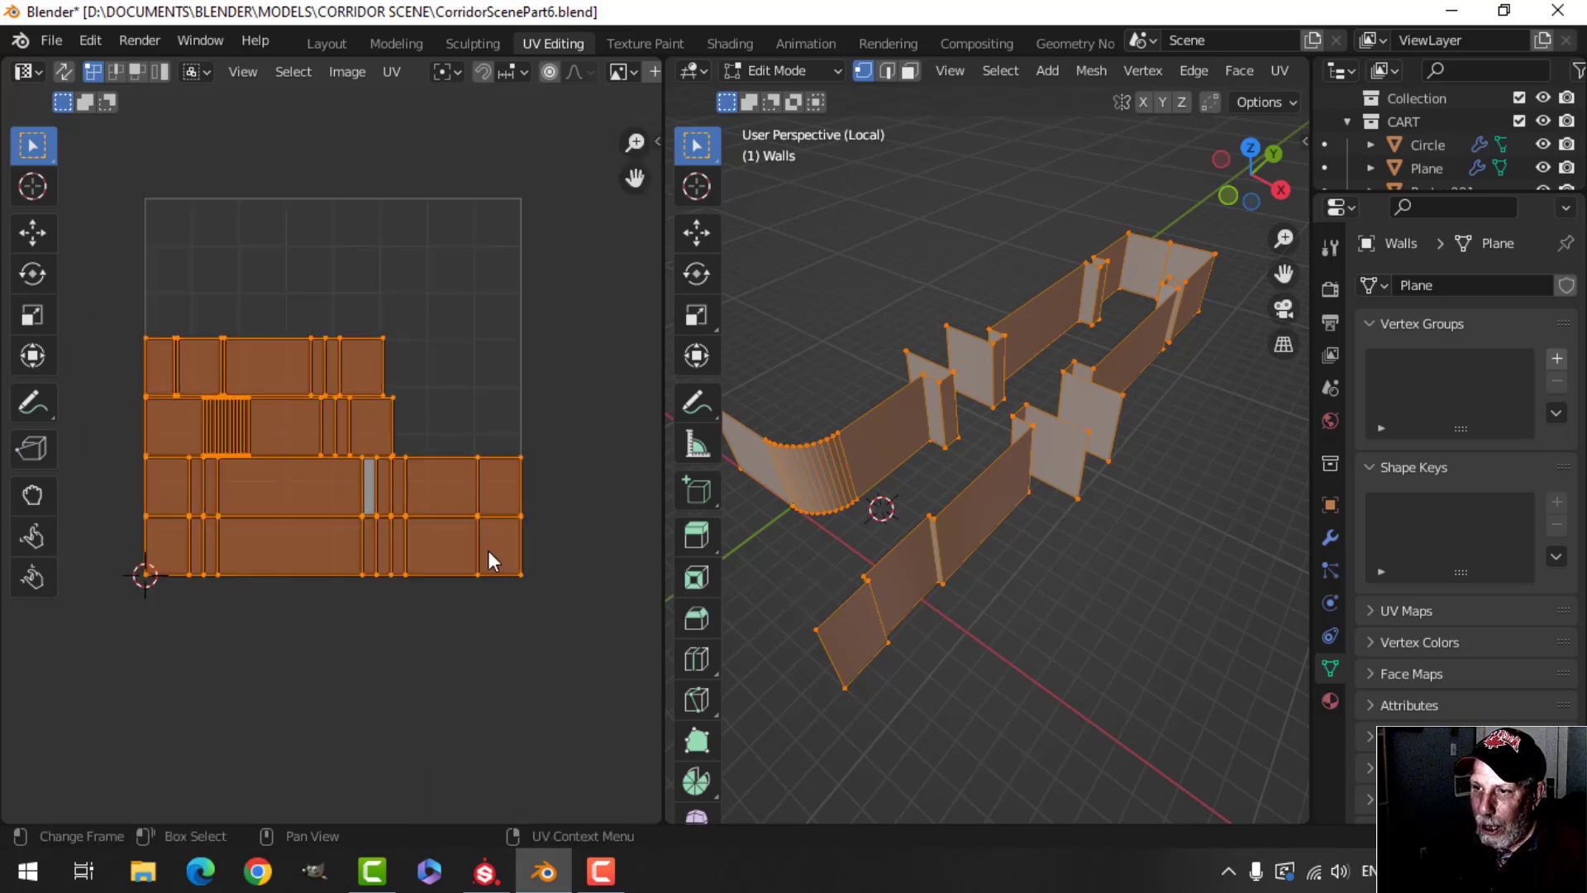
{"action": "key", "text": "Tab"}
{"action": "middle_click_drag", "start_coordinate": [946, 506], "coordinate": [1003, 450]}
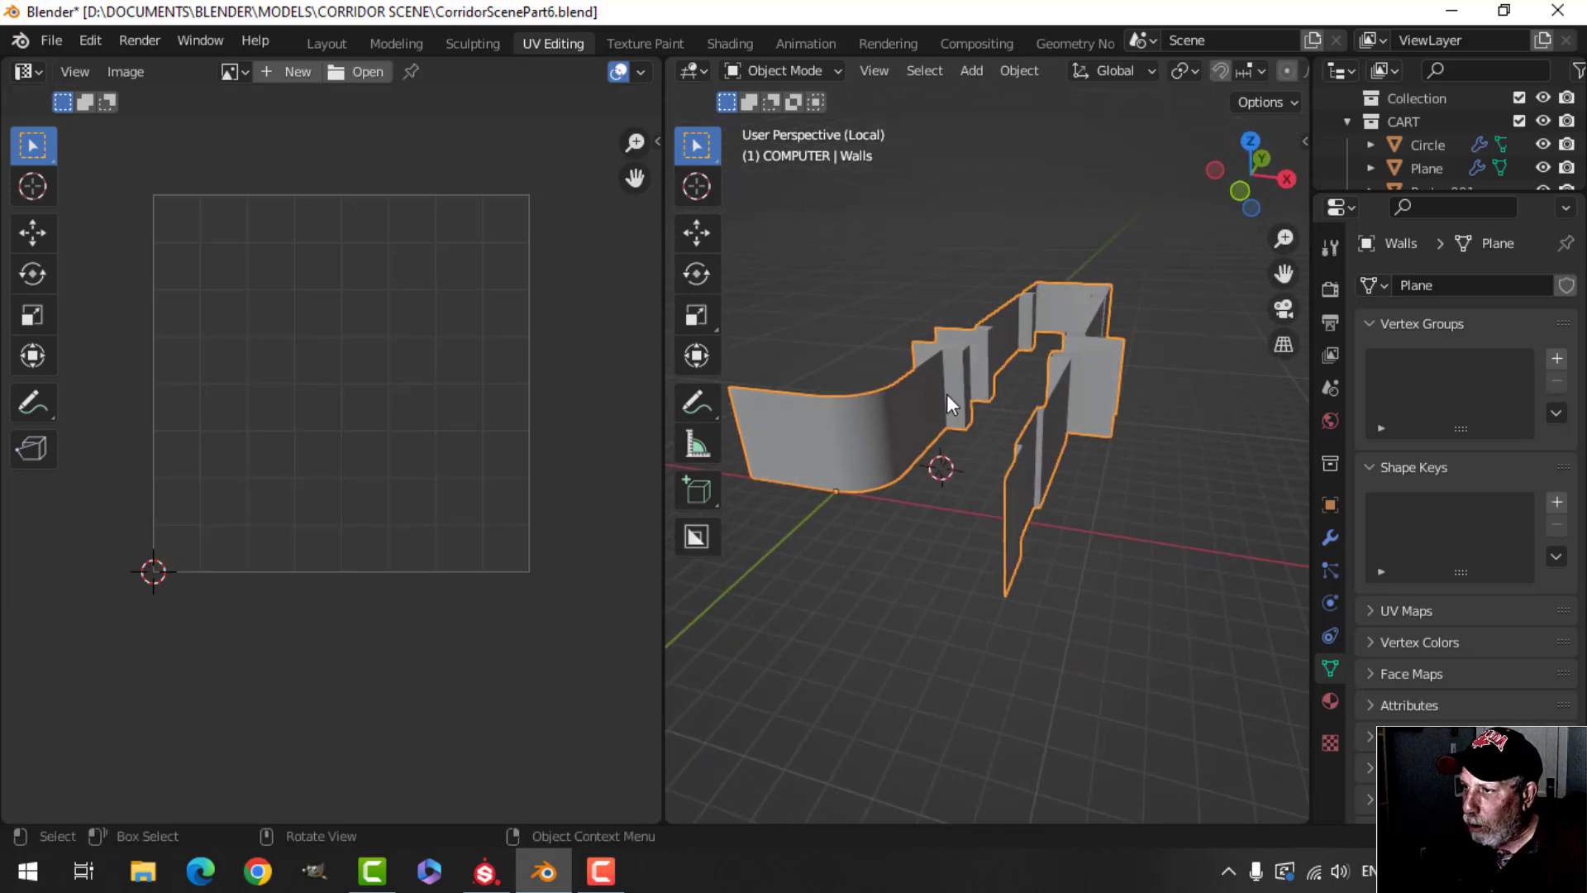
- Switch to Substance Painter and add a fill layer to CorridorBricks with only the color, height and roughness channels active
{"action": "left_click", "coordinate": [485, 871]}
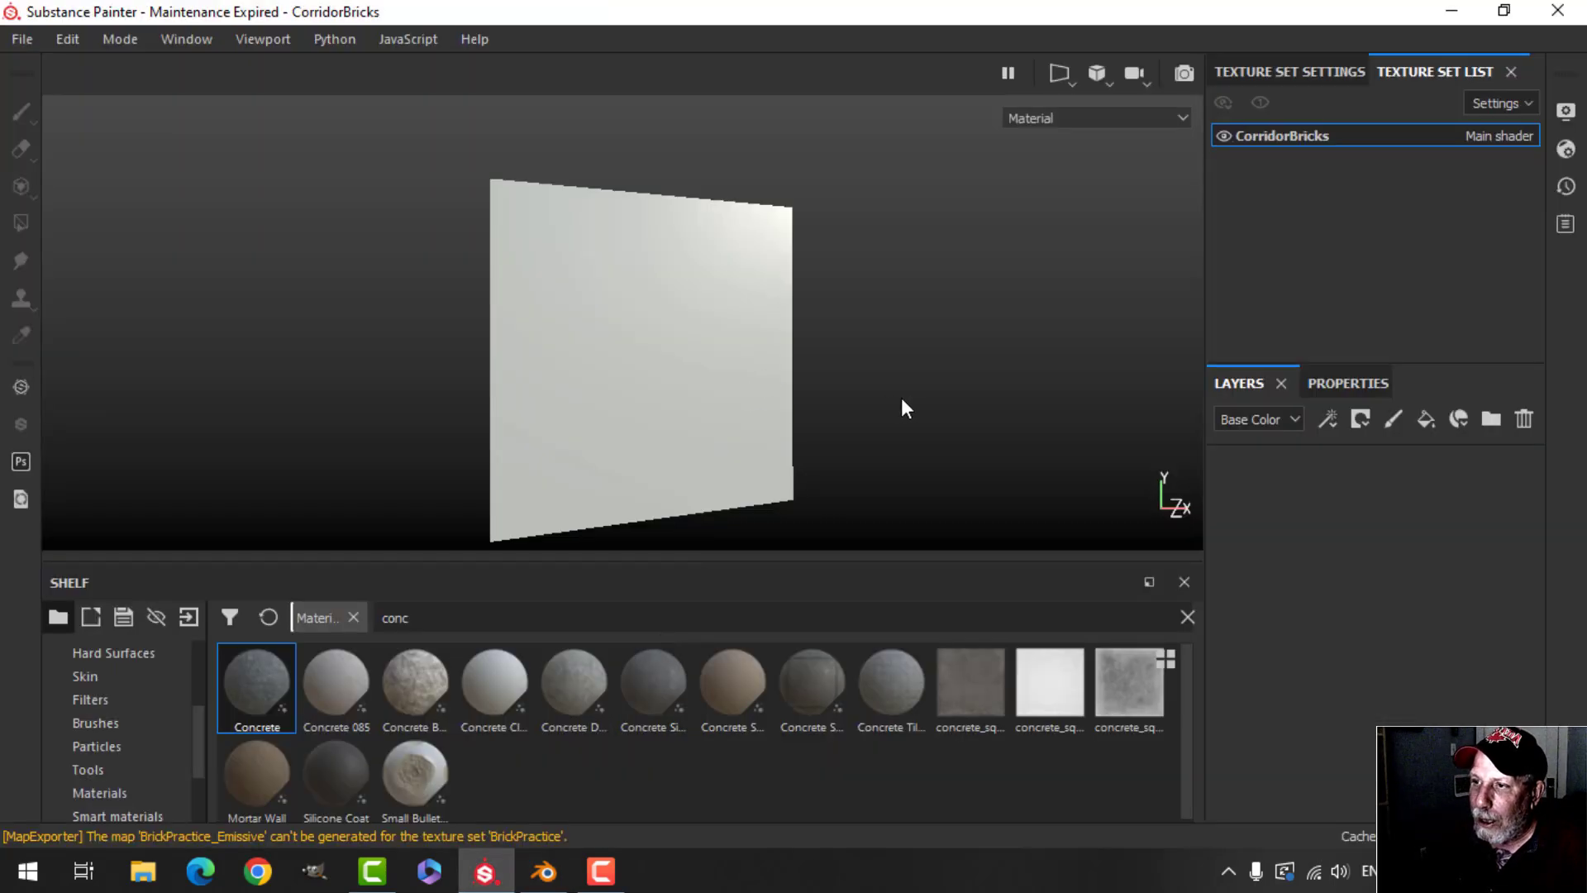
{"action": "mouse_move", "coordinate": [944, 420]}
{"action": "left_mouse_down", "text": "alt"}
{"action": "mouse_move", "coordinate": [808, 414]}
{"action": "mouse_move", "coordinate": [524, 326]}
{"action": "mouse_move", "coordinate": [843, 340]}
{"action": "mouse_move", "coordinate": [949, 413]}
{"action": "left_mouse_up", "text": "alt"}
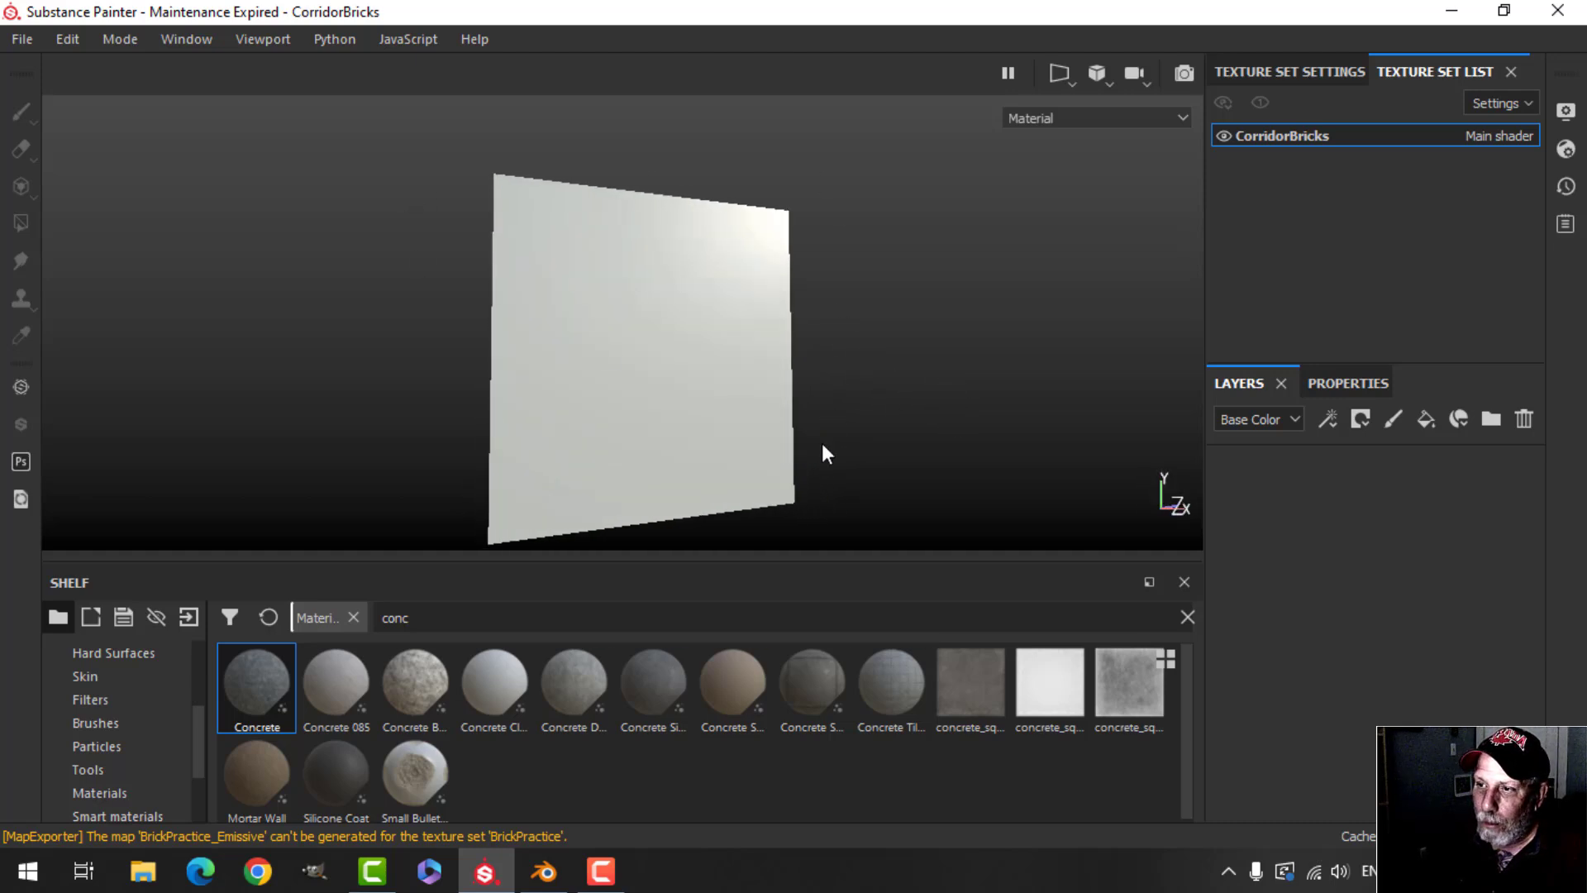
{"action": "left_click_drag", "start_coordinate": [803, 316], "coordinate": [852, 285], "text": "alt"}
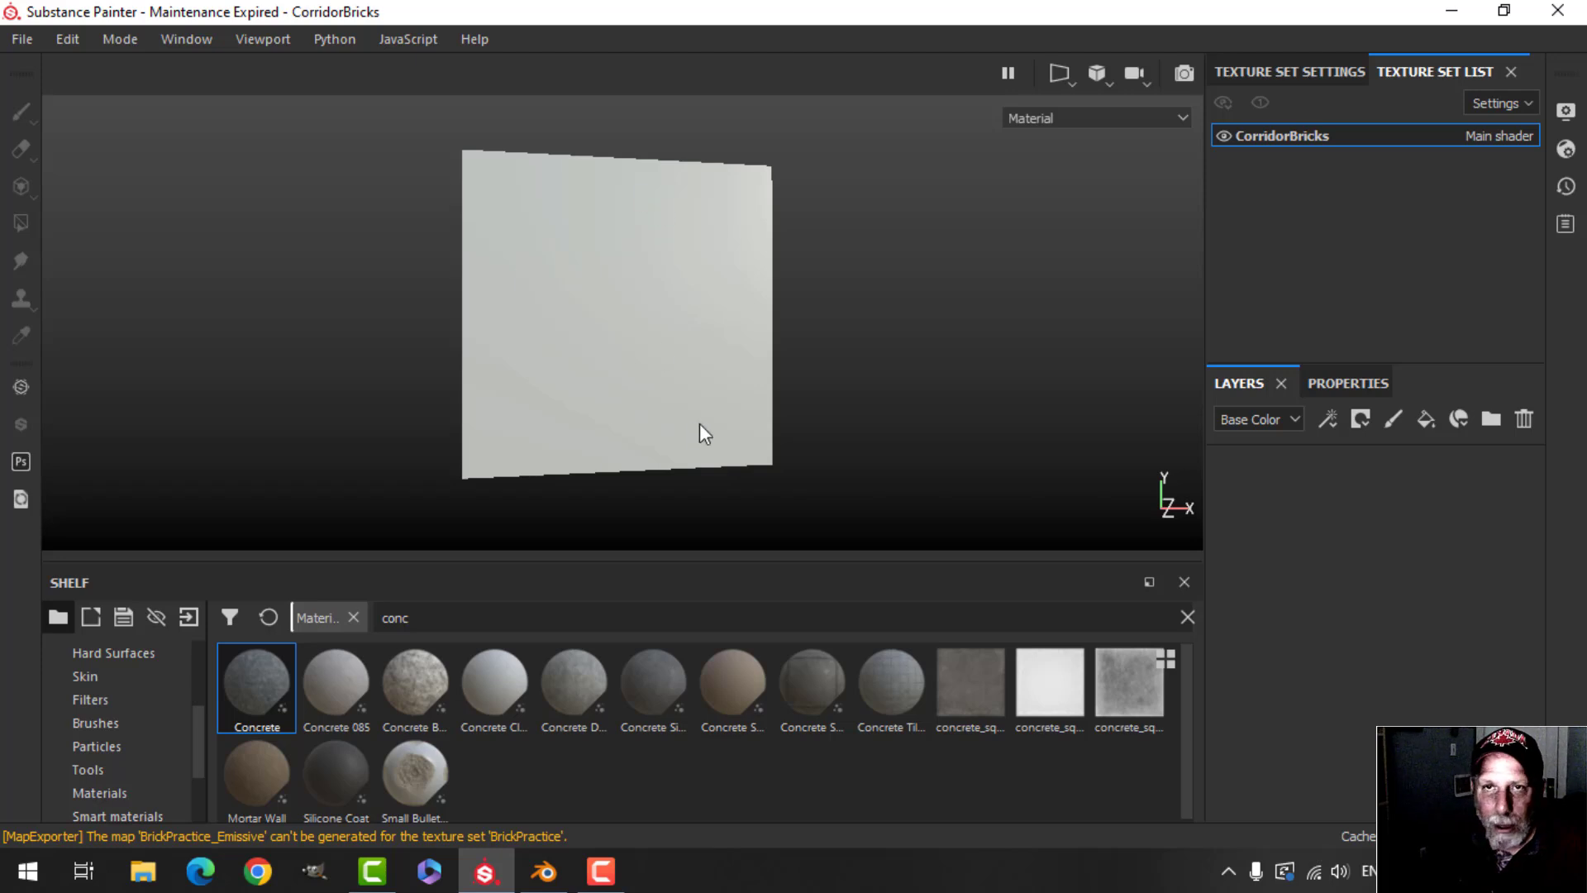
{"action": "middle_click_drag", "start_coordinate": [794, 463], "coordinate": [815, 473], "text": "alt"}
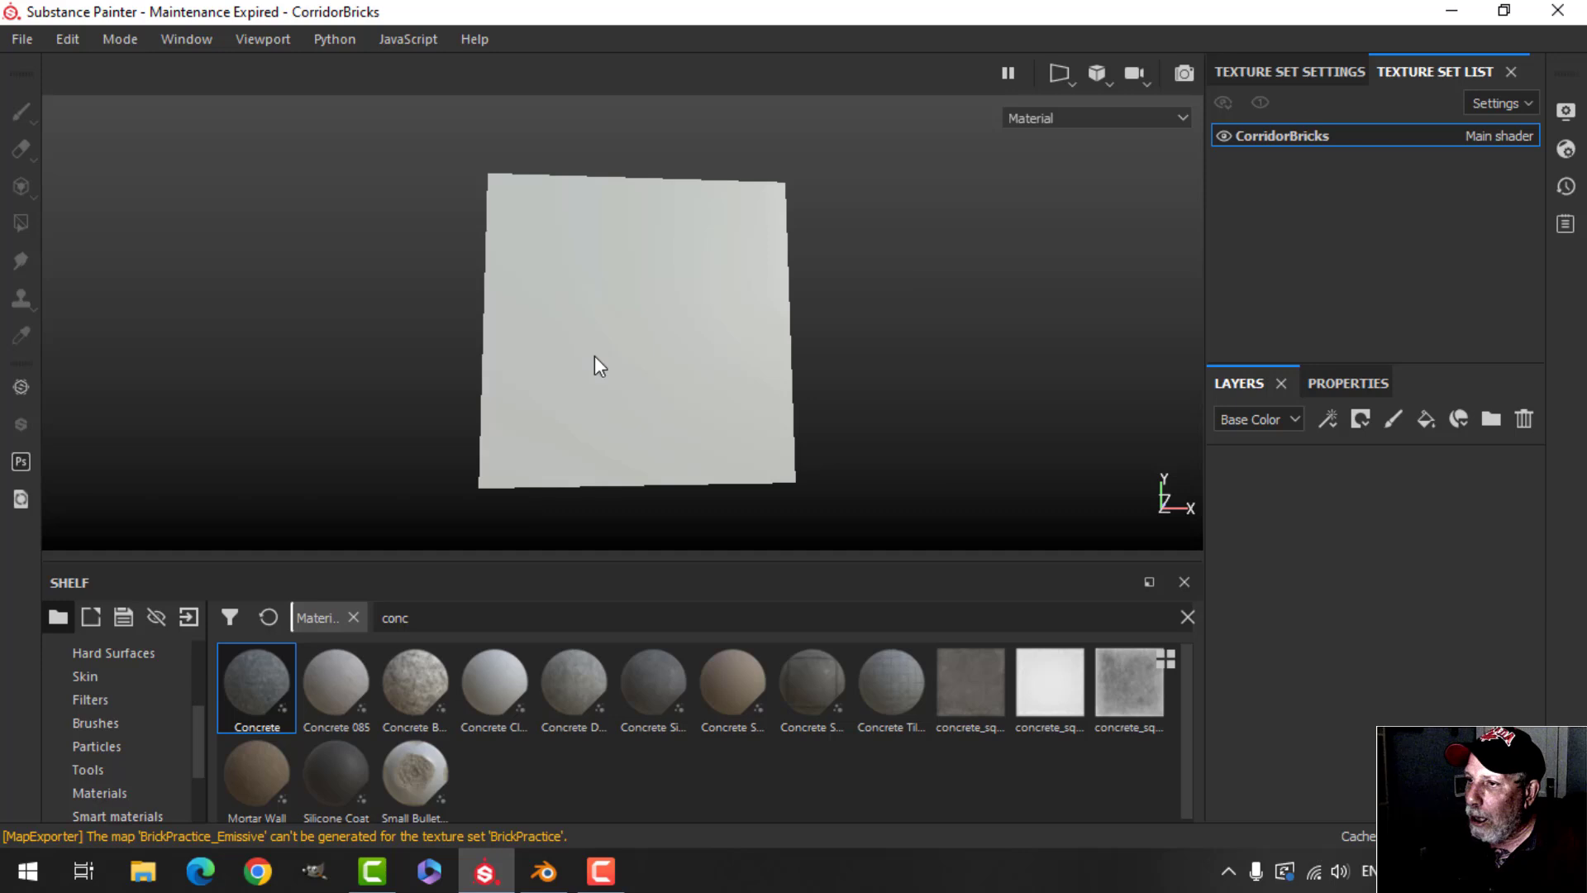
{"action": "middle_click_drag", "start_coordinate": [895, 336], "coordinate": [849, 331], "text": "alt"}
{"action": "left_click_drag", "start_coordinate": [849, 331], "coordinate": [798, 380], "text": "alt"}
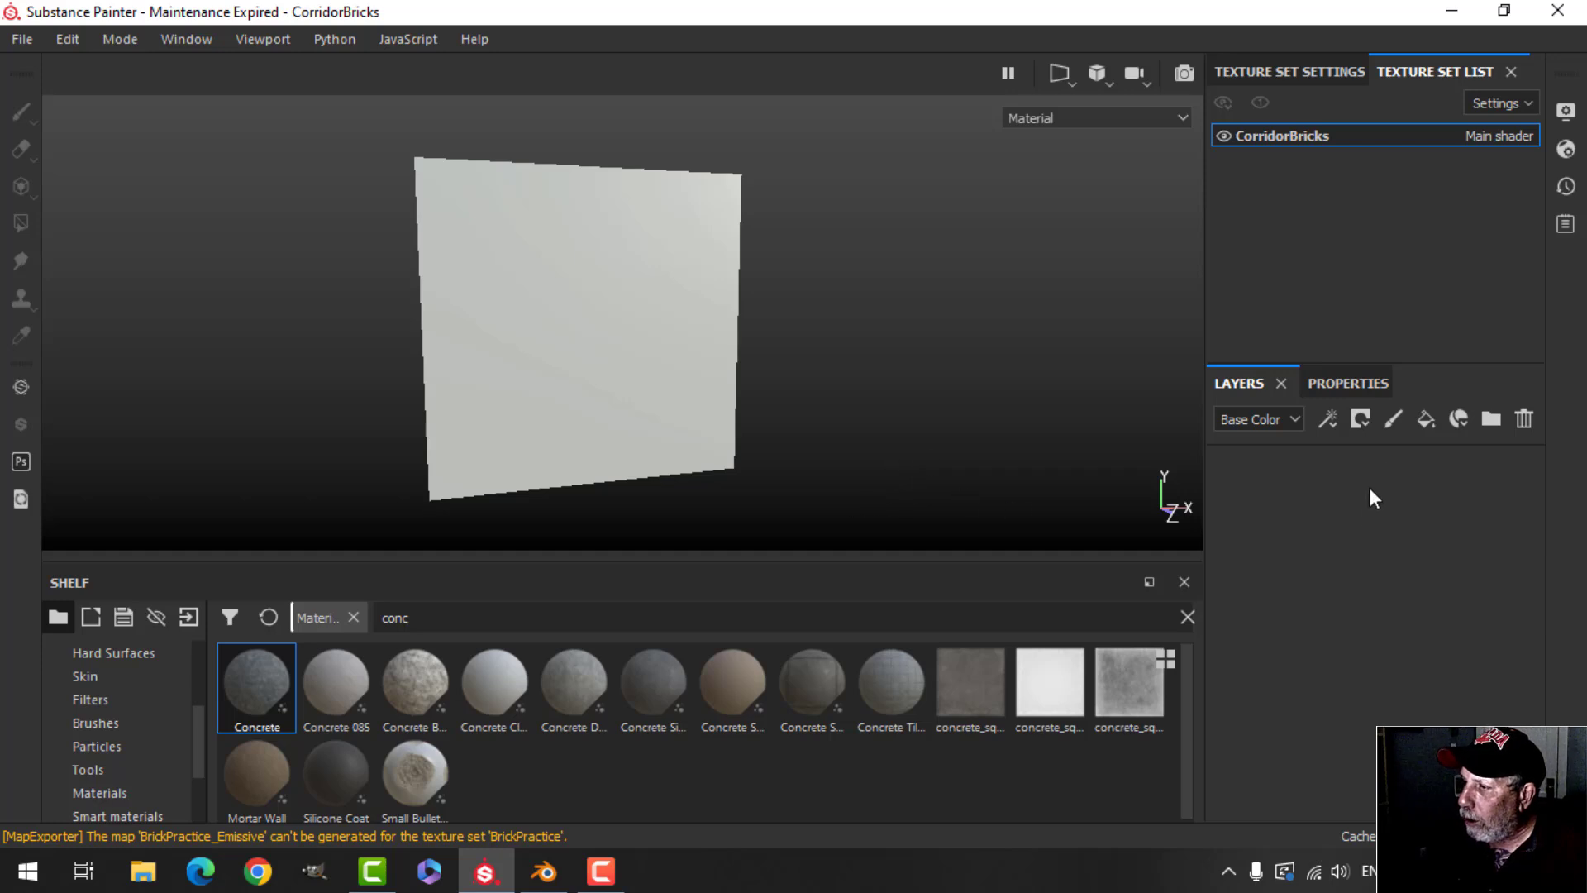
{"action": "left_click", "coordinate": [1425, 418]}
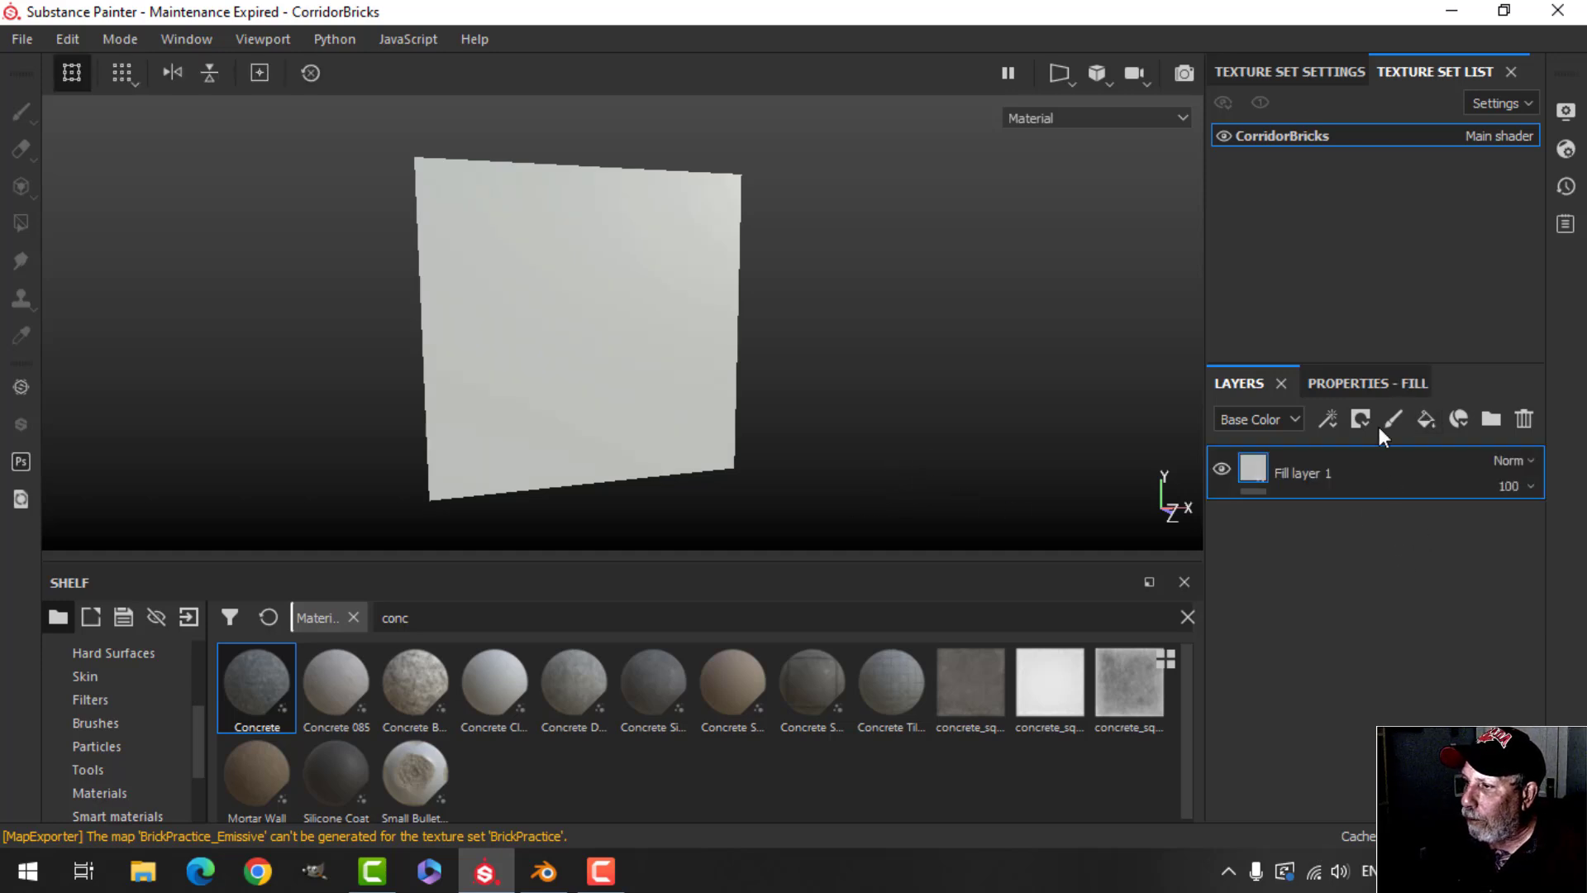
{"action": "left_click", "coordinate": [1379, 386]}
{"action": "left_click", "coordinate": [1291, 529]}
{"action": "left_click", "coordinate": [1309, 527]}
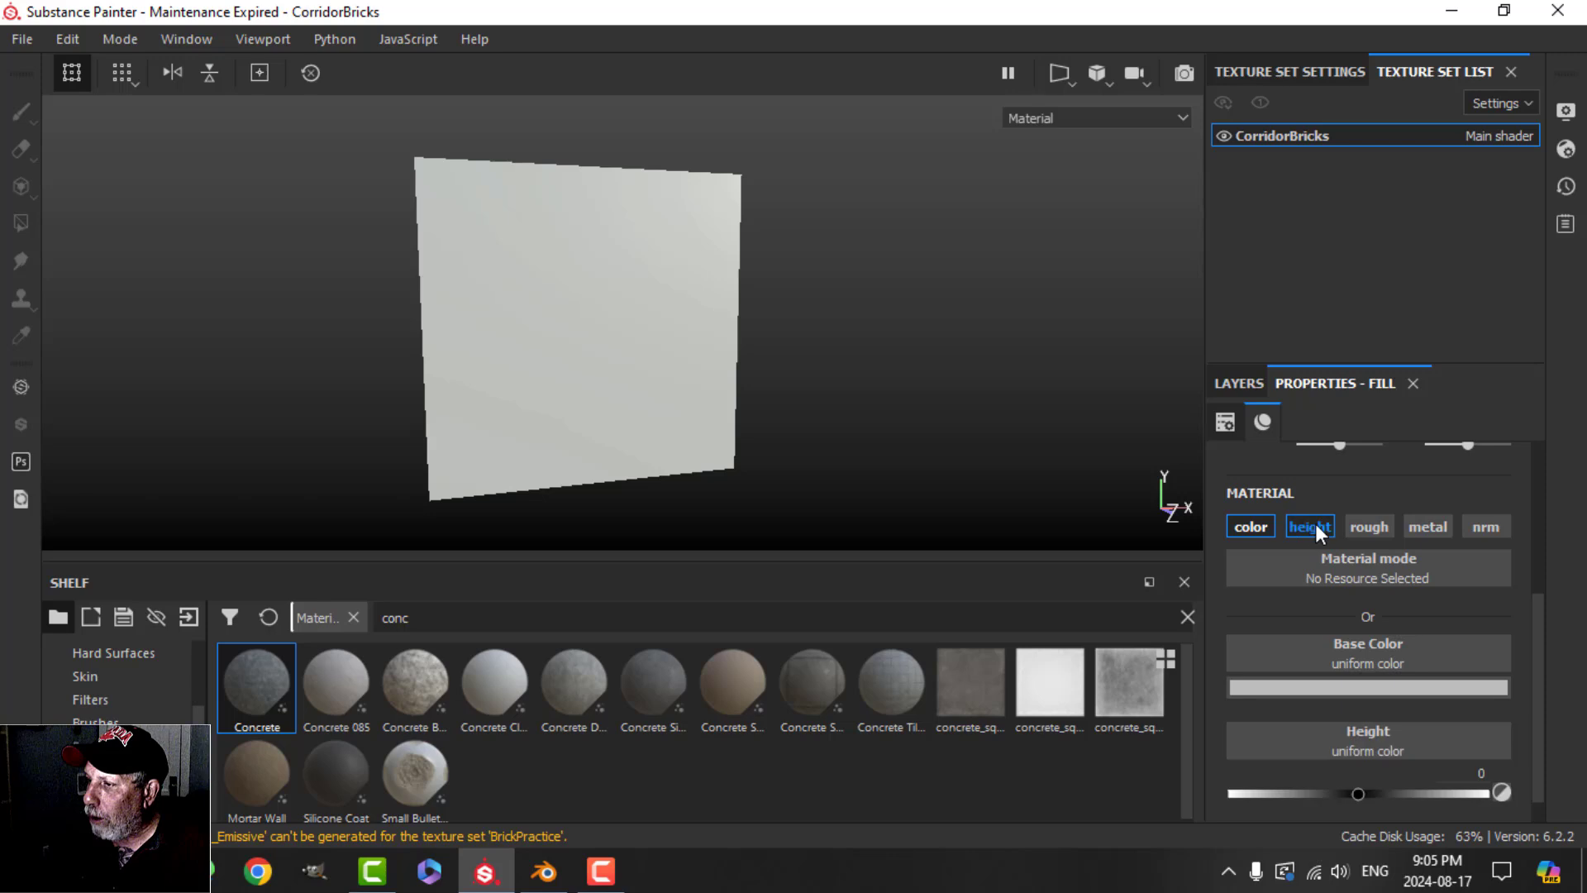
{"action": "left_click", "coordinate": [1372, 524]}
{"action": "scroll", "coordinate": [1398, 687], "scroll_direction": "down", "scroll_amount": 2}
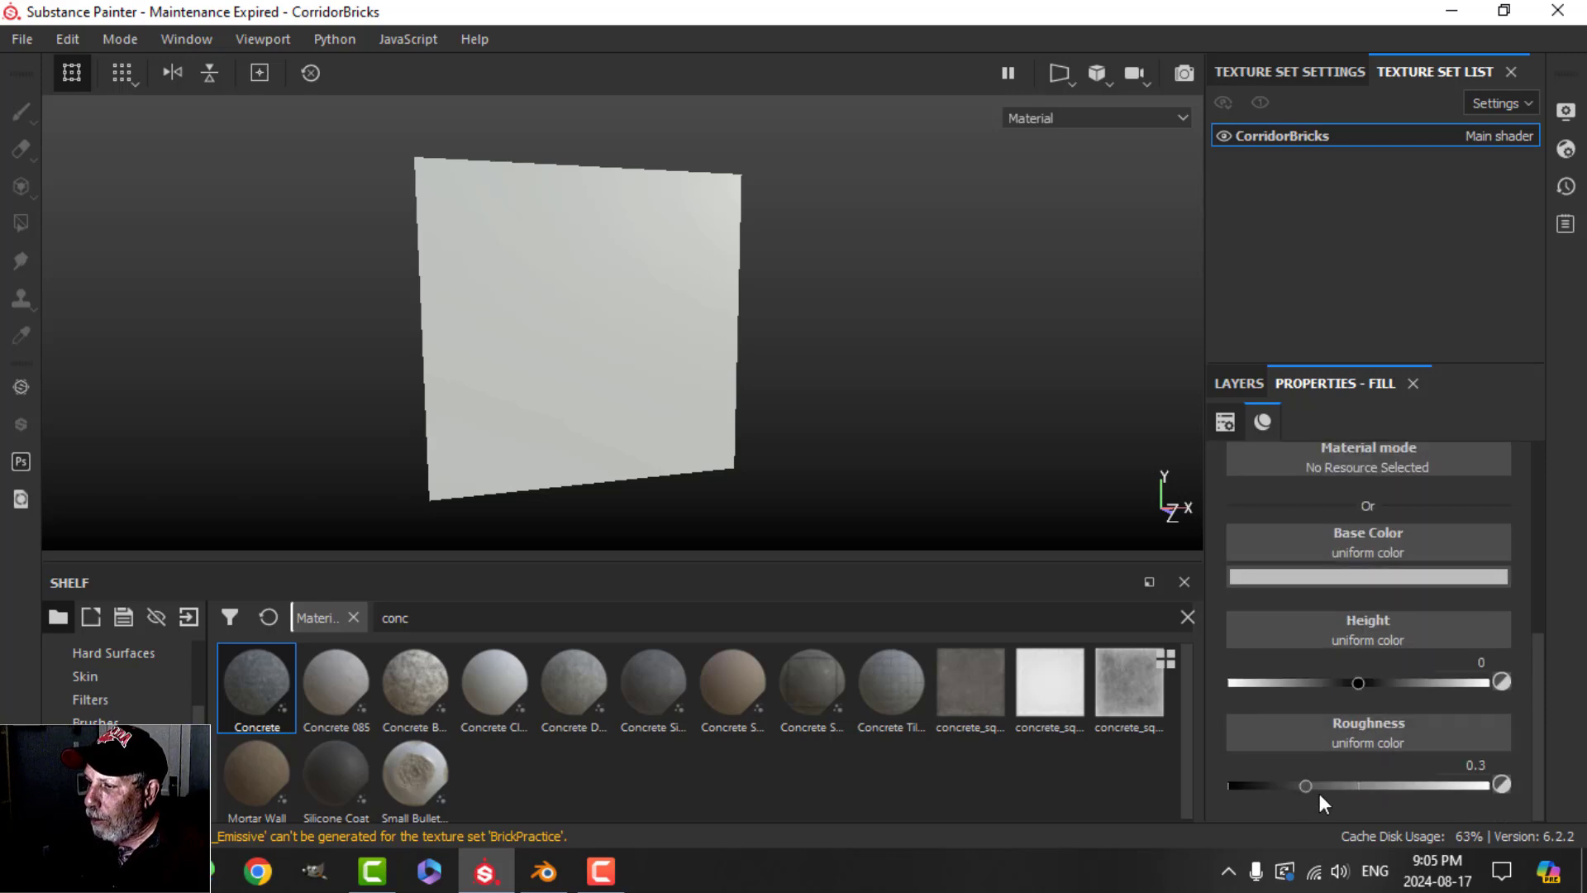
- Set the fill layer's roughness to about 0.88, its height to 1 and its base color to a 0.415 grey
{"action": "left_click_drag", "start_coordinate": [1304, 784], "coordinate": [1429, 786]}
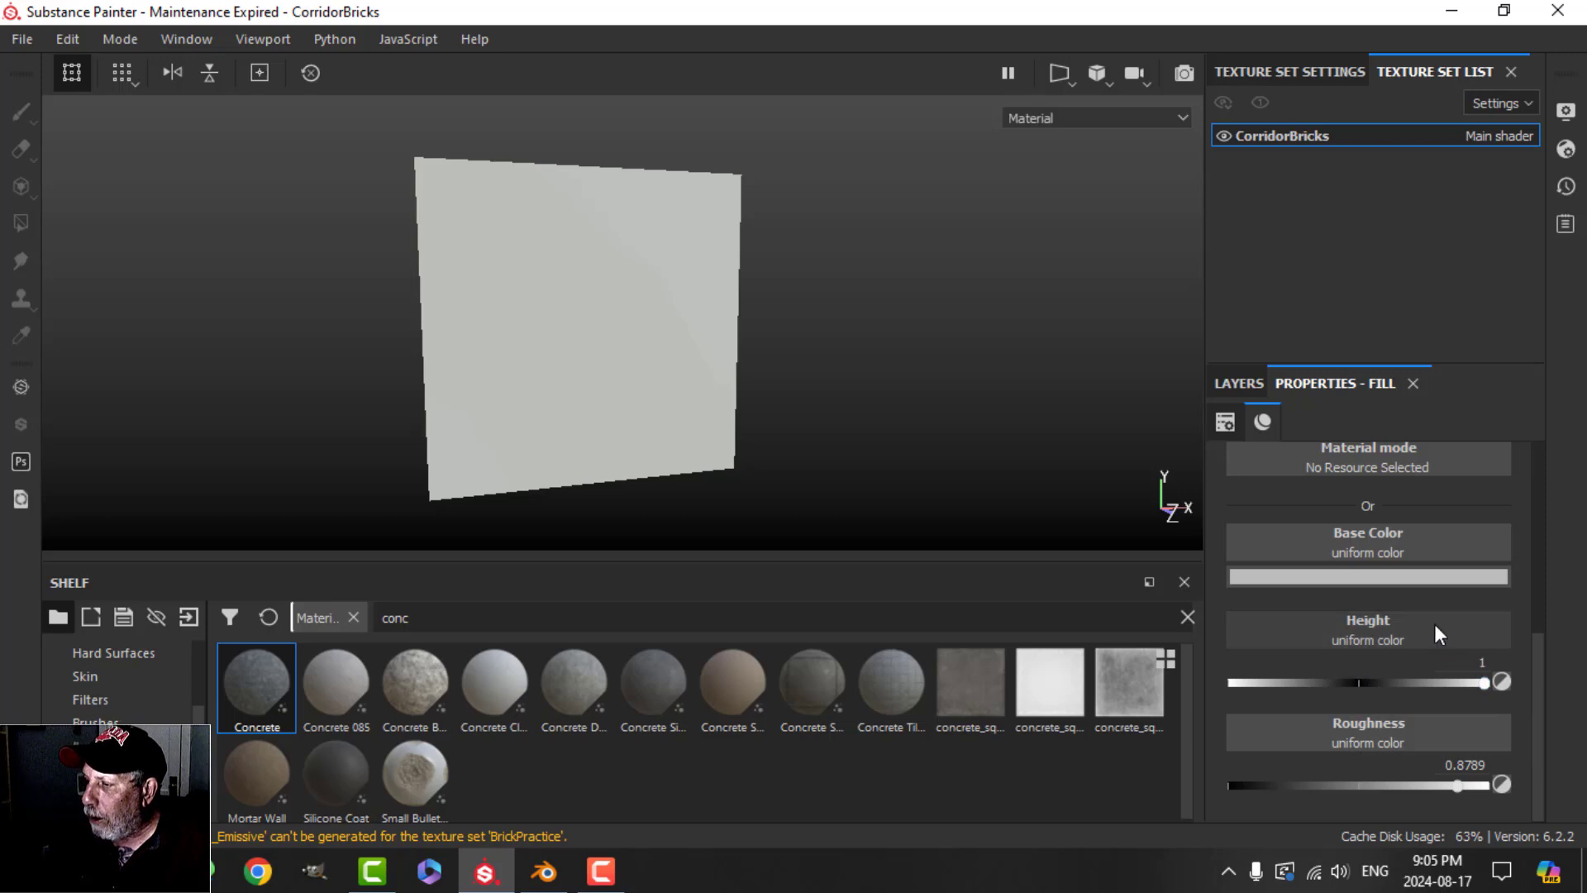
{"action": "left_click", "coordinate": [1377, 577]}
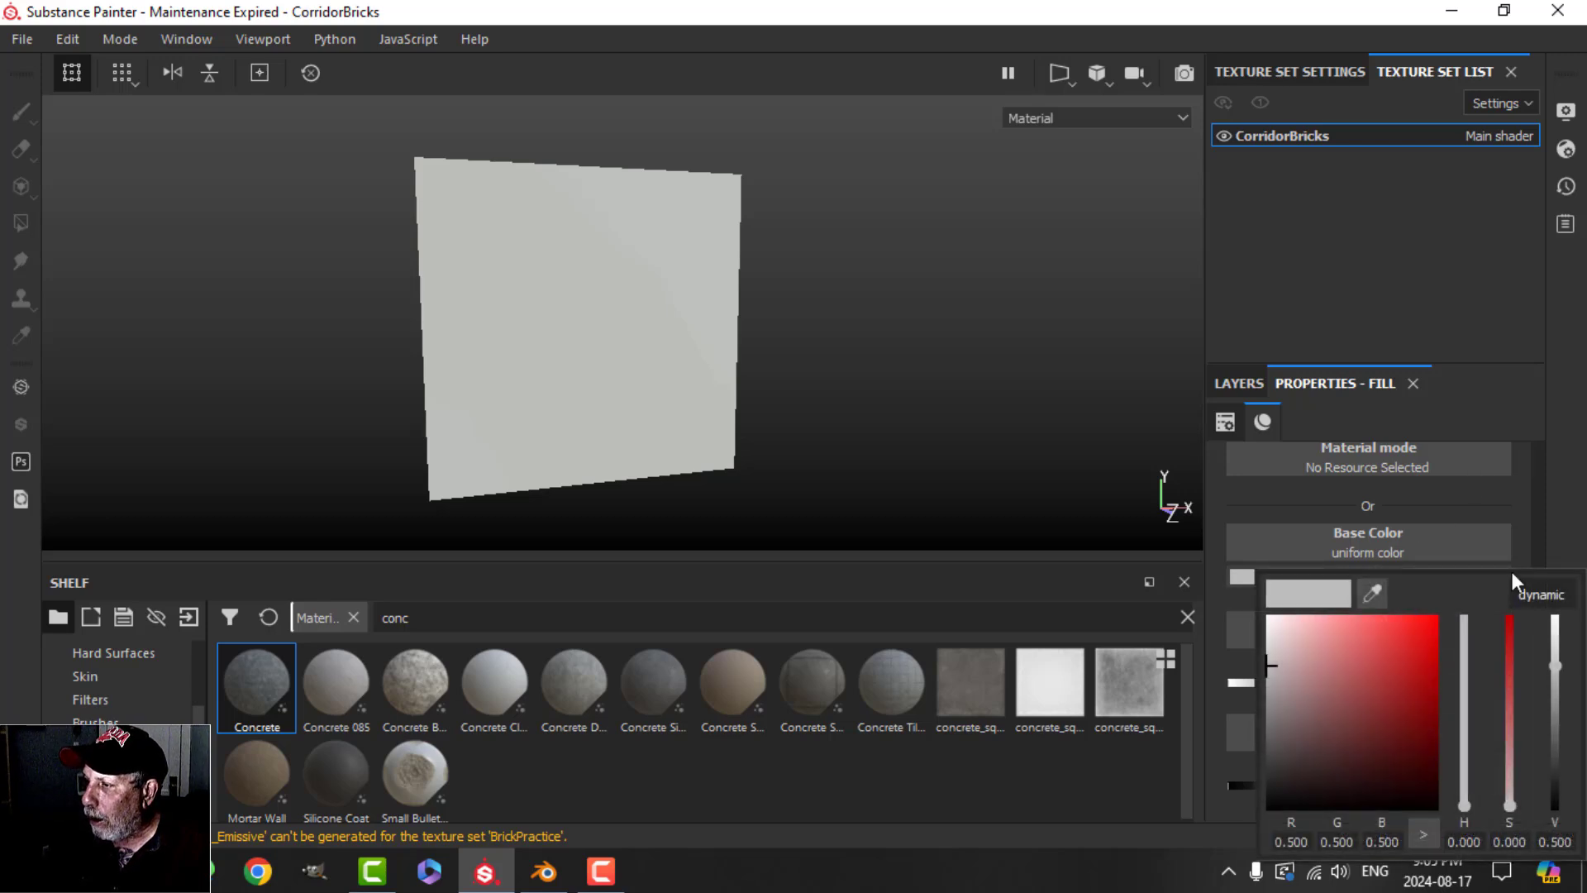
{"action": "left_click", "coordinate": [1559, 686]}
{"action": "scroll", "coordinate": [988, 438], "scroll_direction": "down", "scroll_amount": 2}
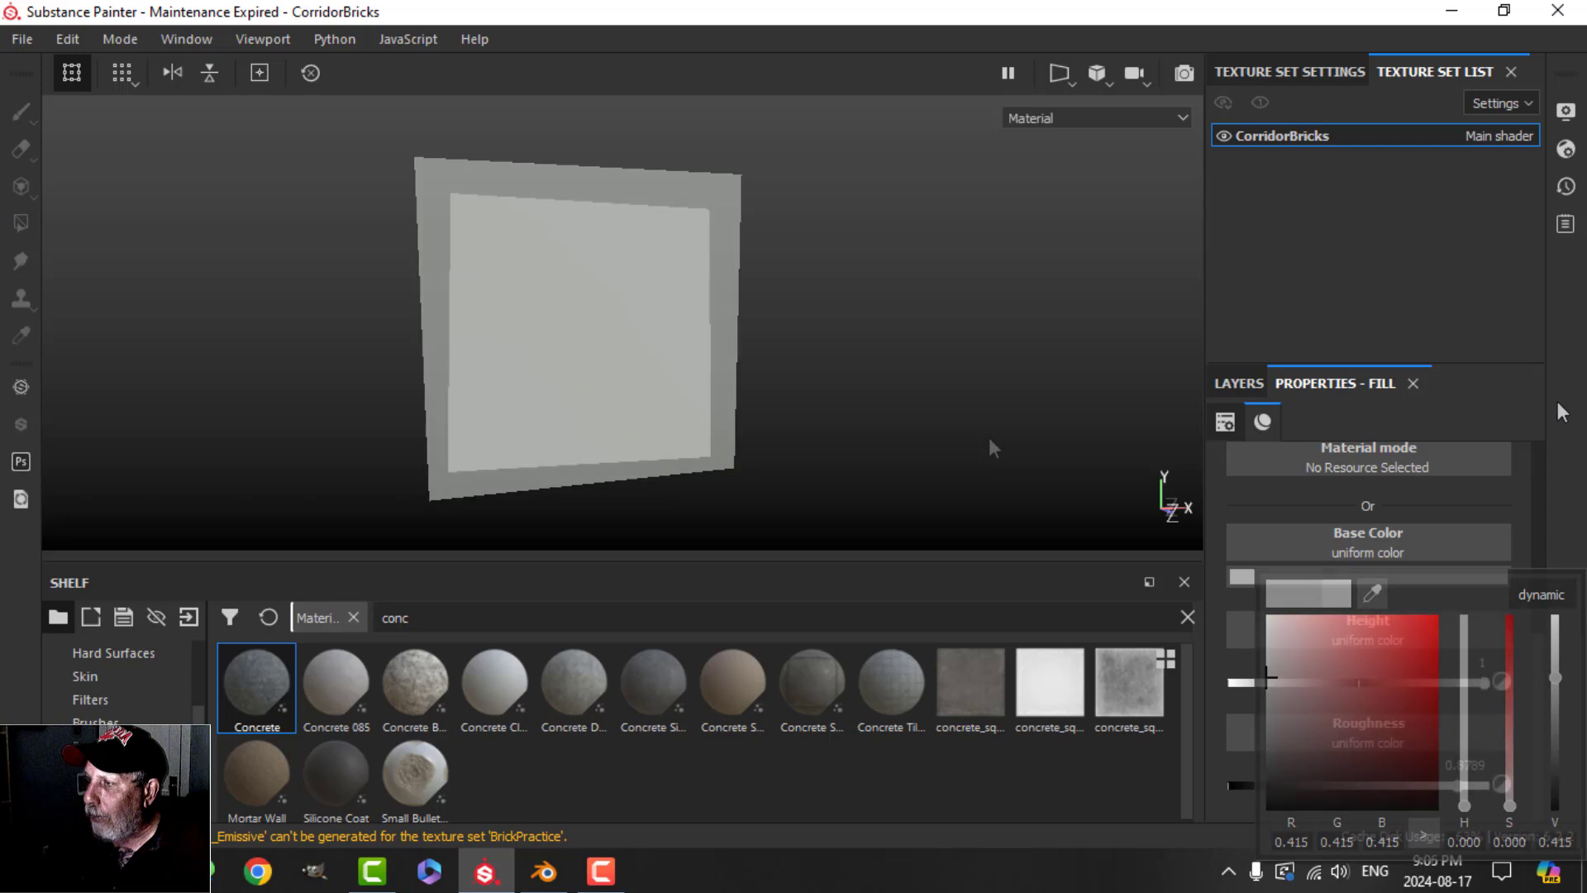
{"action": "left_click", "coordinate": [988, 438]}
- Add a black mask to the fill layer and add a fill effect to that mask
{"action": "left_click", "coordinate": [1223, 385]}
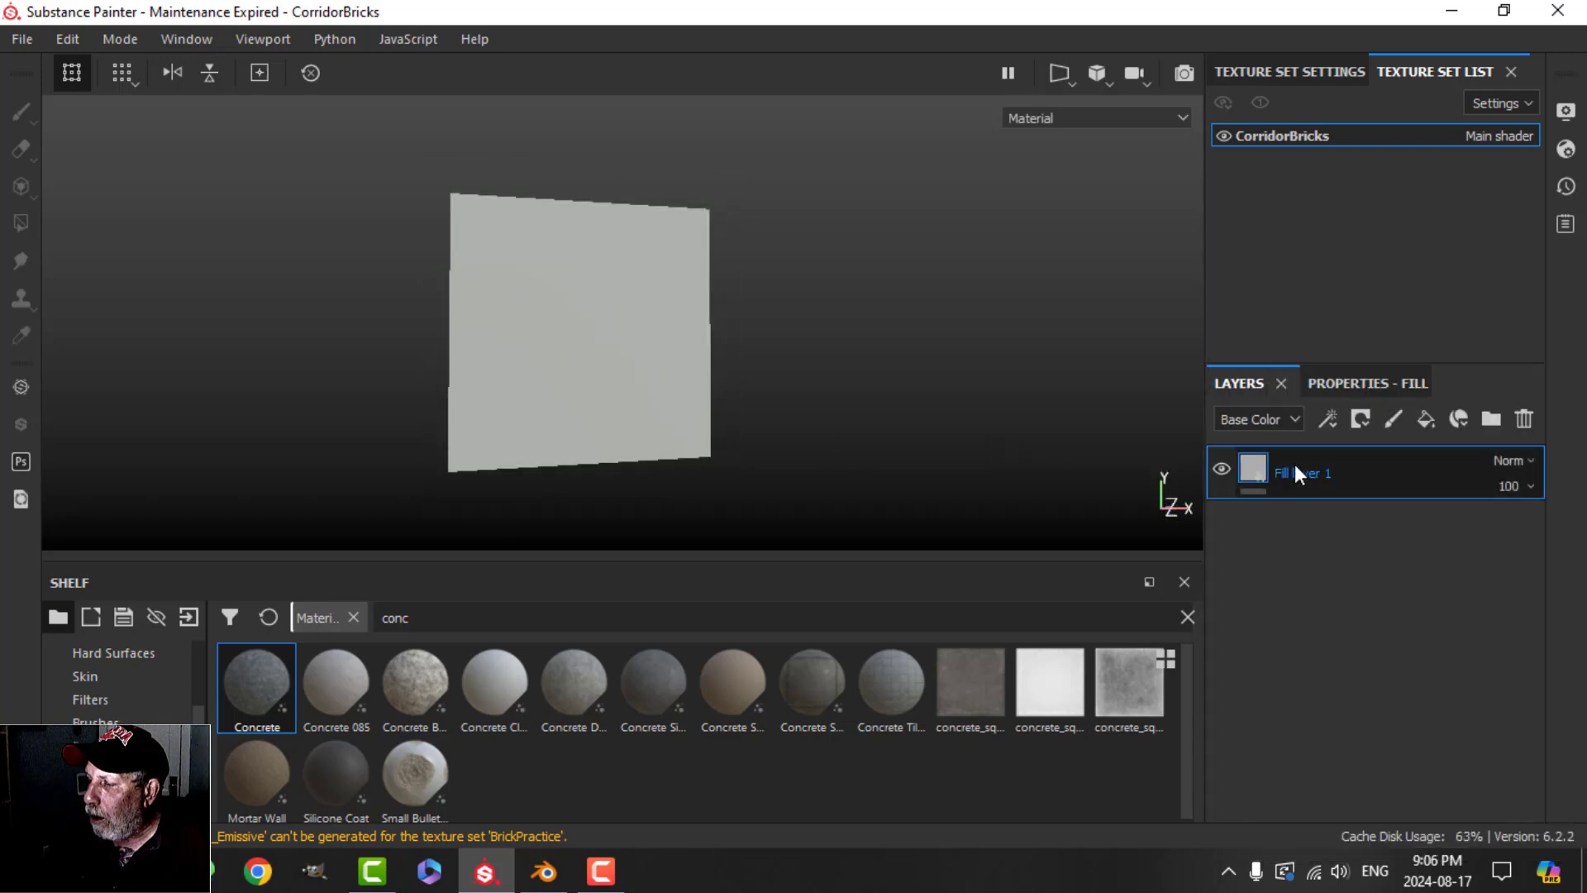
{"action": "left_click", "coordinate": [1361, 418]}
{"action": "left_click", "coordinate": [1374, 472]}
{"action": "left_click", "coordinate": [1327, 419]}
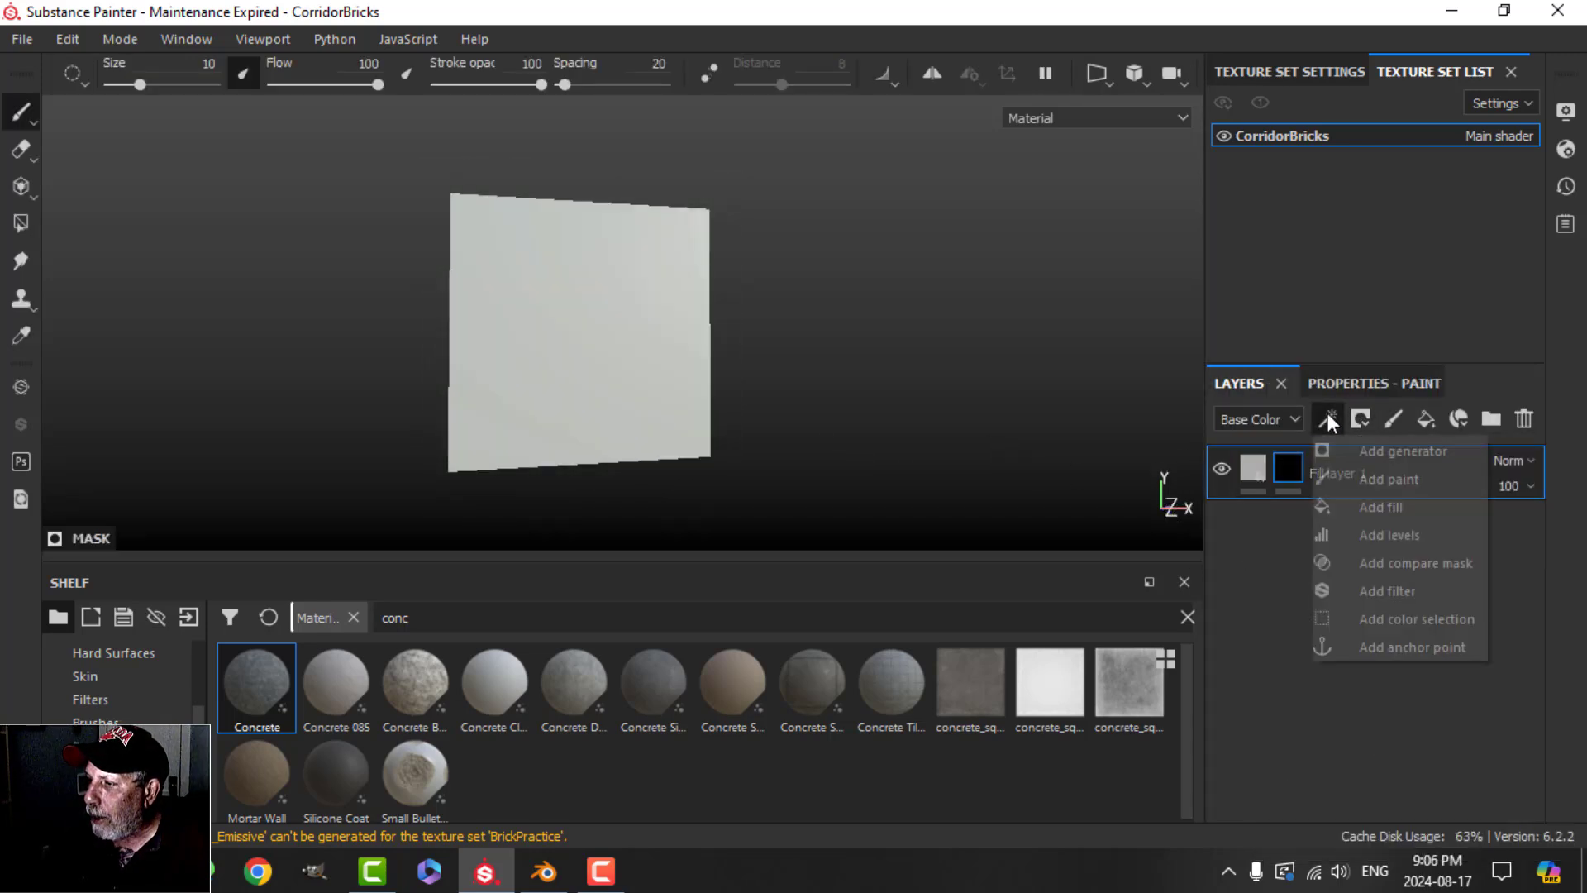
{"action": "left_click", "coordinate": [1360, 501]}
- Search the procedural textures for "brick" and assign the Brick generator to the mask fill's grayscale input
{"action": "left_click", "coordinate": [1361, 380]}
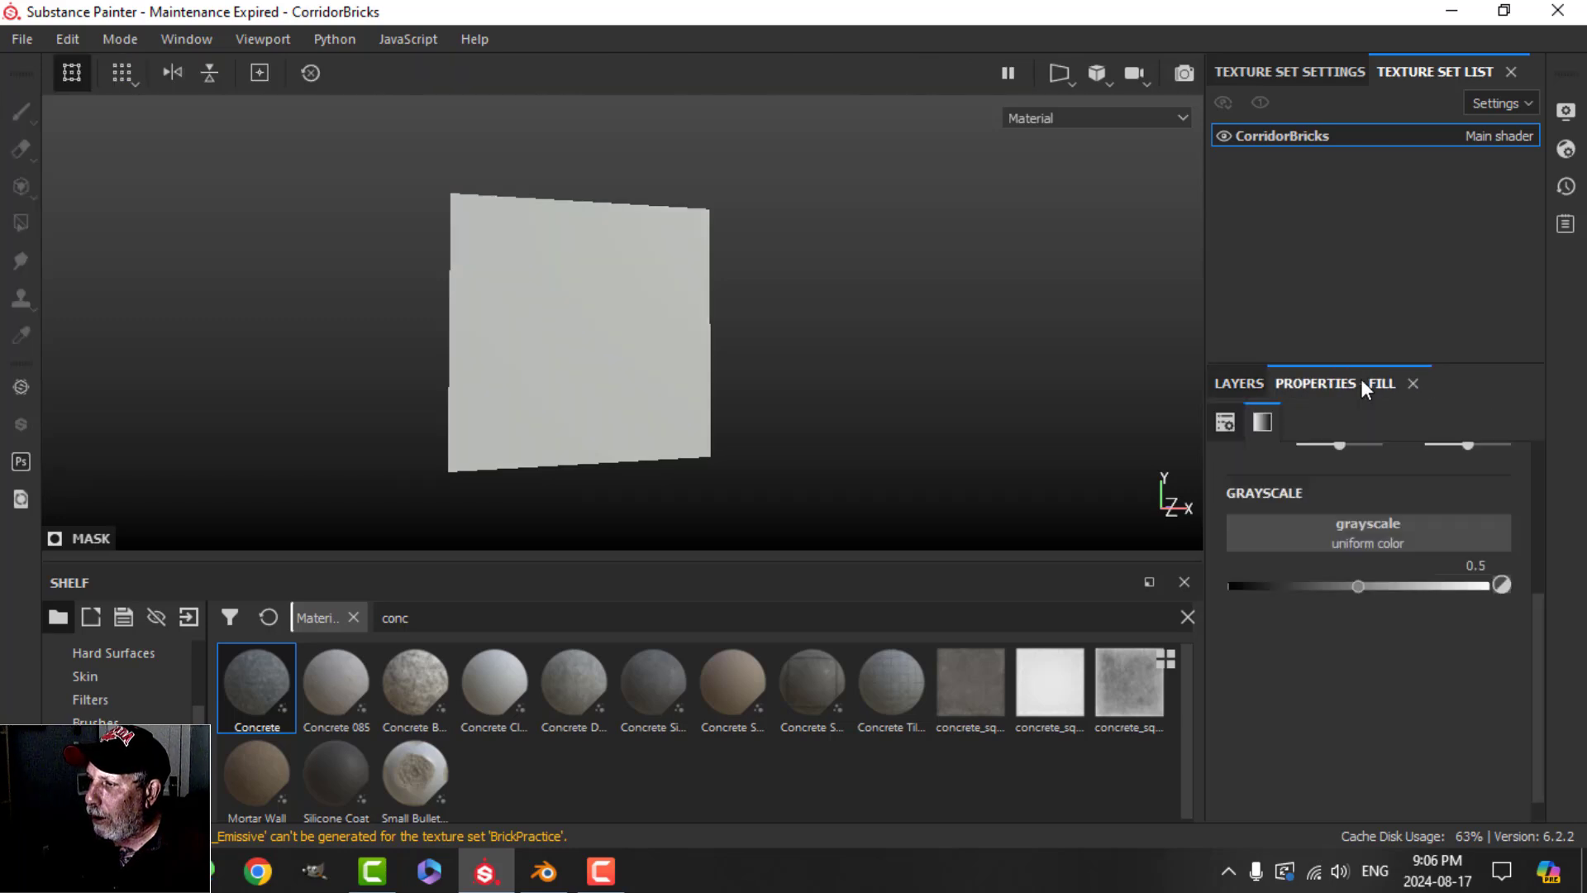
{"action": "left_click", "coordinate": [1407, 529]}
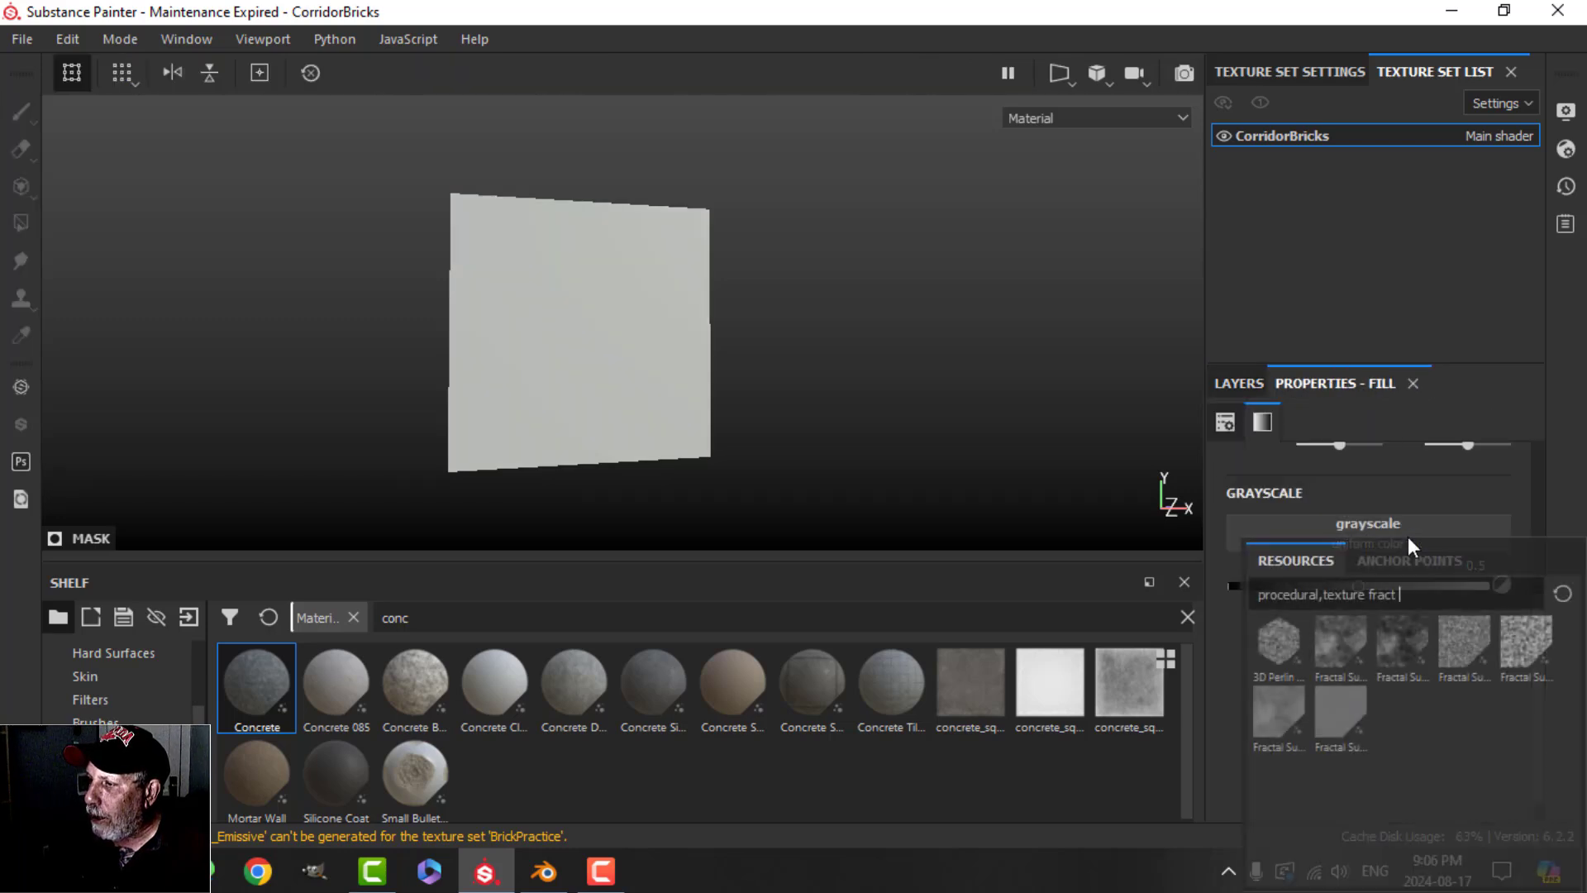
{"action": "left_click", "coordinate": [1562, 593]}
{"action": "type", "text": "brick"}
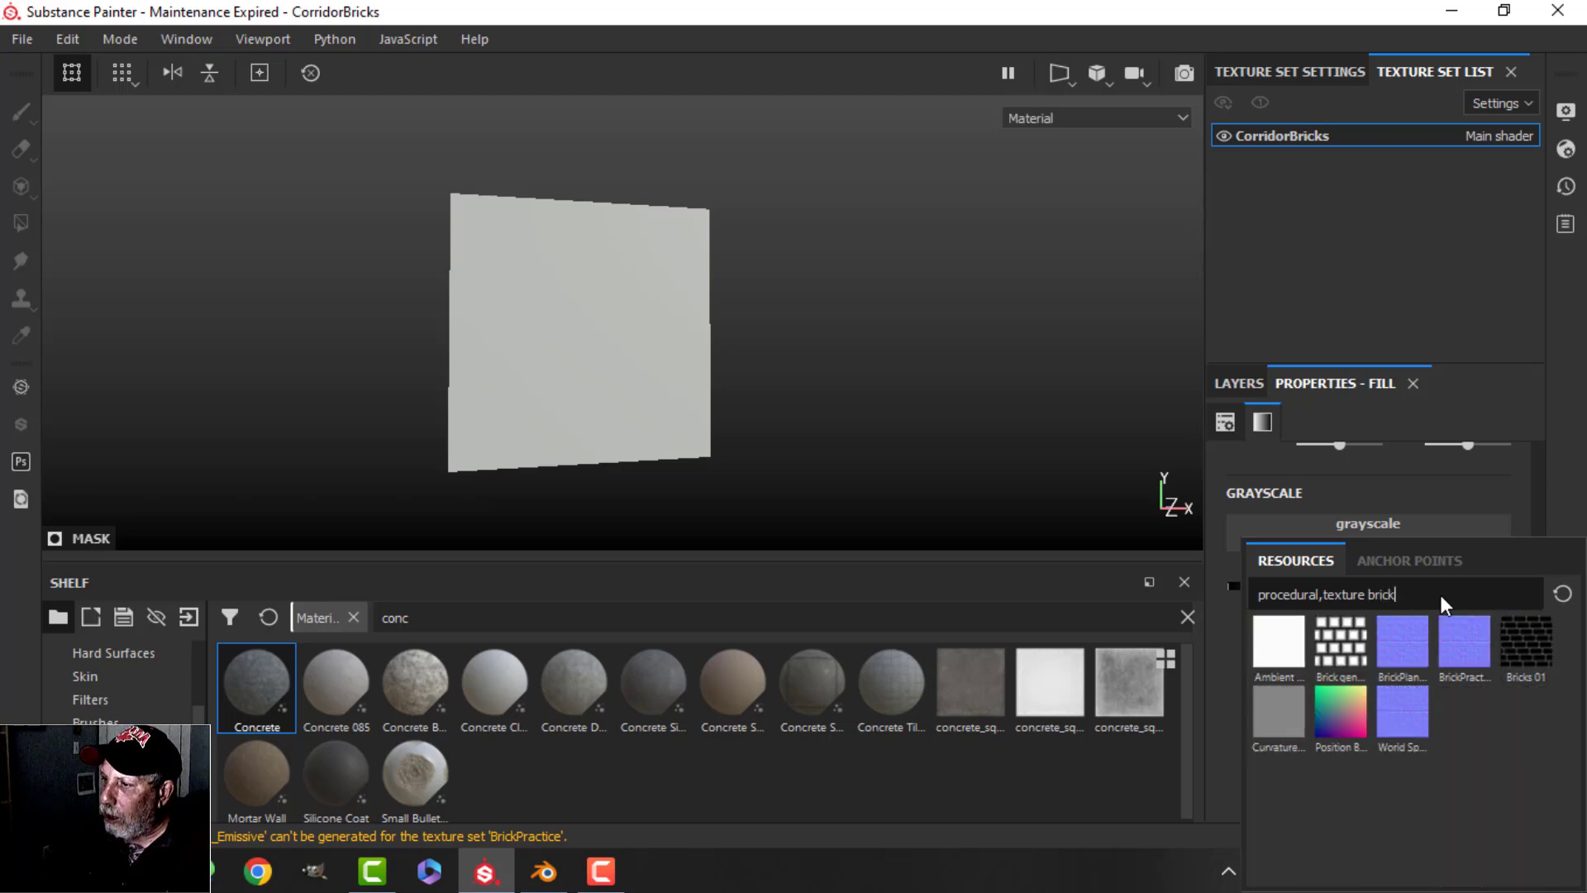
{"action": "left_click", "coordinate": [1348, 638]}
{"action": "left_click_drag", "start_coordinate": [886, 477], "coordinate": [864, 443], "text": "alt"}
- Set the Brick generator's Histogram position to 0.93 and its Histogram contrast to 0.28
{"action": "left_click_drag", "start_coordinate": [1385, 717], "coordinate": [1486, 712]}
{"action": "left_click_drag", "start_coordinate": [1250, 766], "coordinate": [1323, 766]}
{"action": "left_click_drag", "start_coordinate": [696, 425], "coordinate": [477, 283], "text": "alt"}
{"action": "scroll", "coordinate": [651, 354], "scroll_direction": "down", "scroll_amount": 2}
{"action": "scroll", "coordinate": [646, 344], "scroll_direction": "up", "scroll_amount": 2}
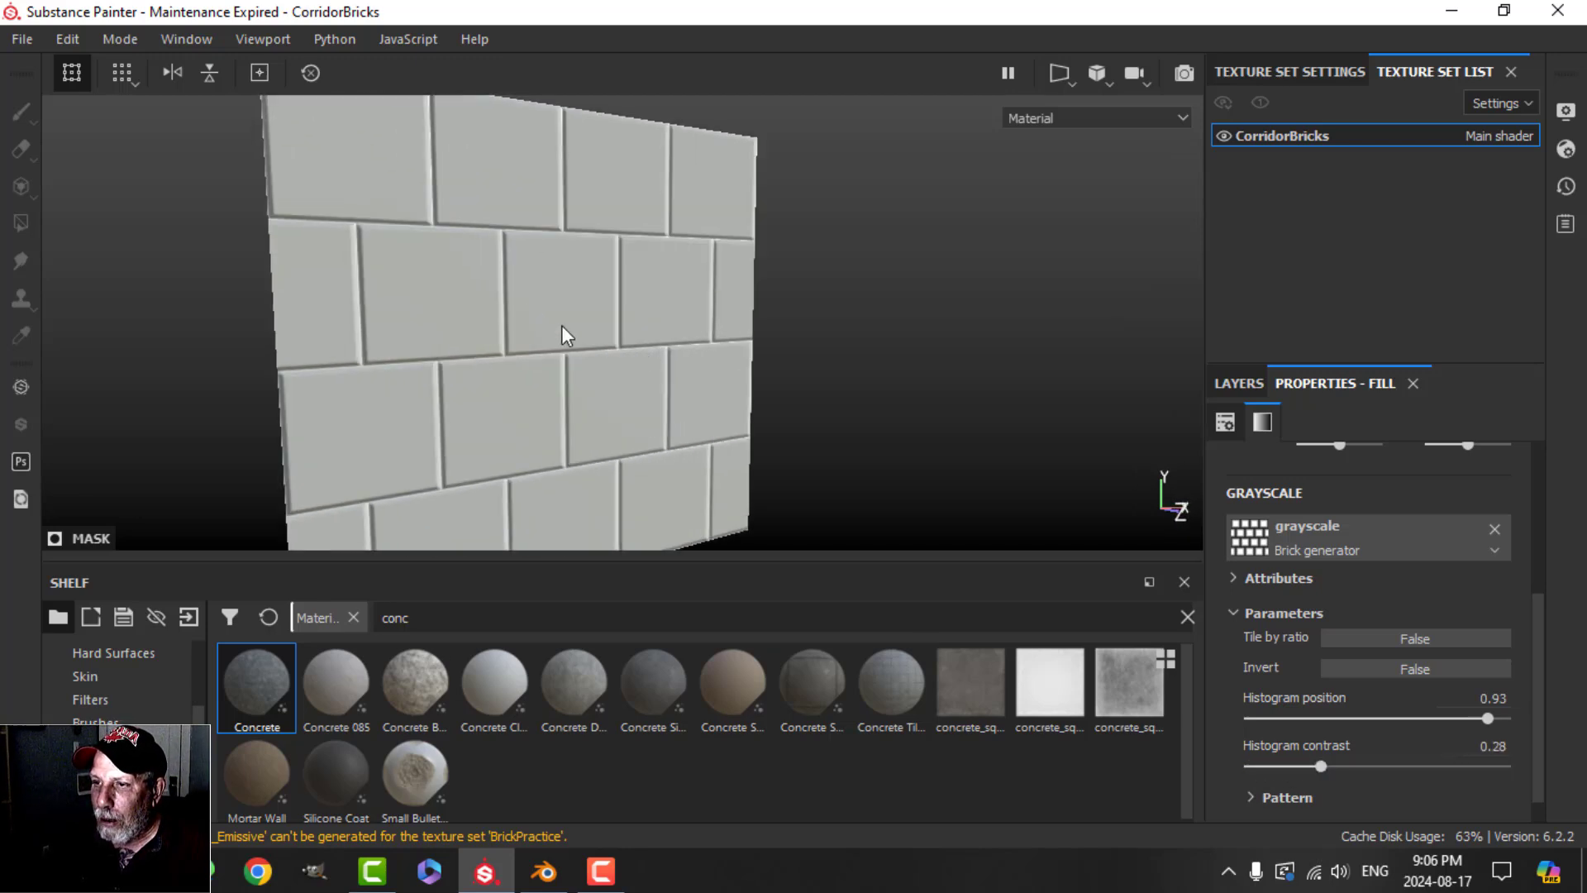
{"action": "scroll", "coordinate": [613, 311], "scroll_direction": "down", "scroll_amount": 2}
{"action": "left_click_drag", "start_coordinate": [744, 374], "coordinate": [738, 352], "text": "alt"}
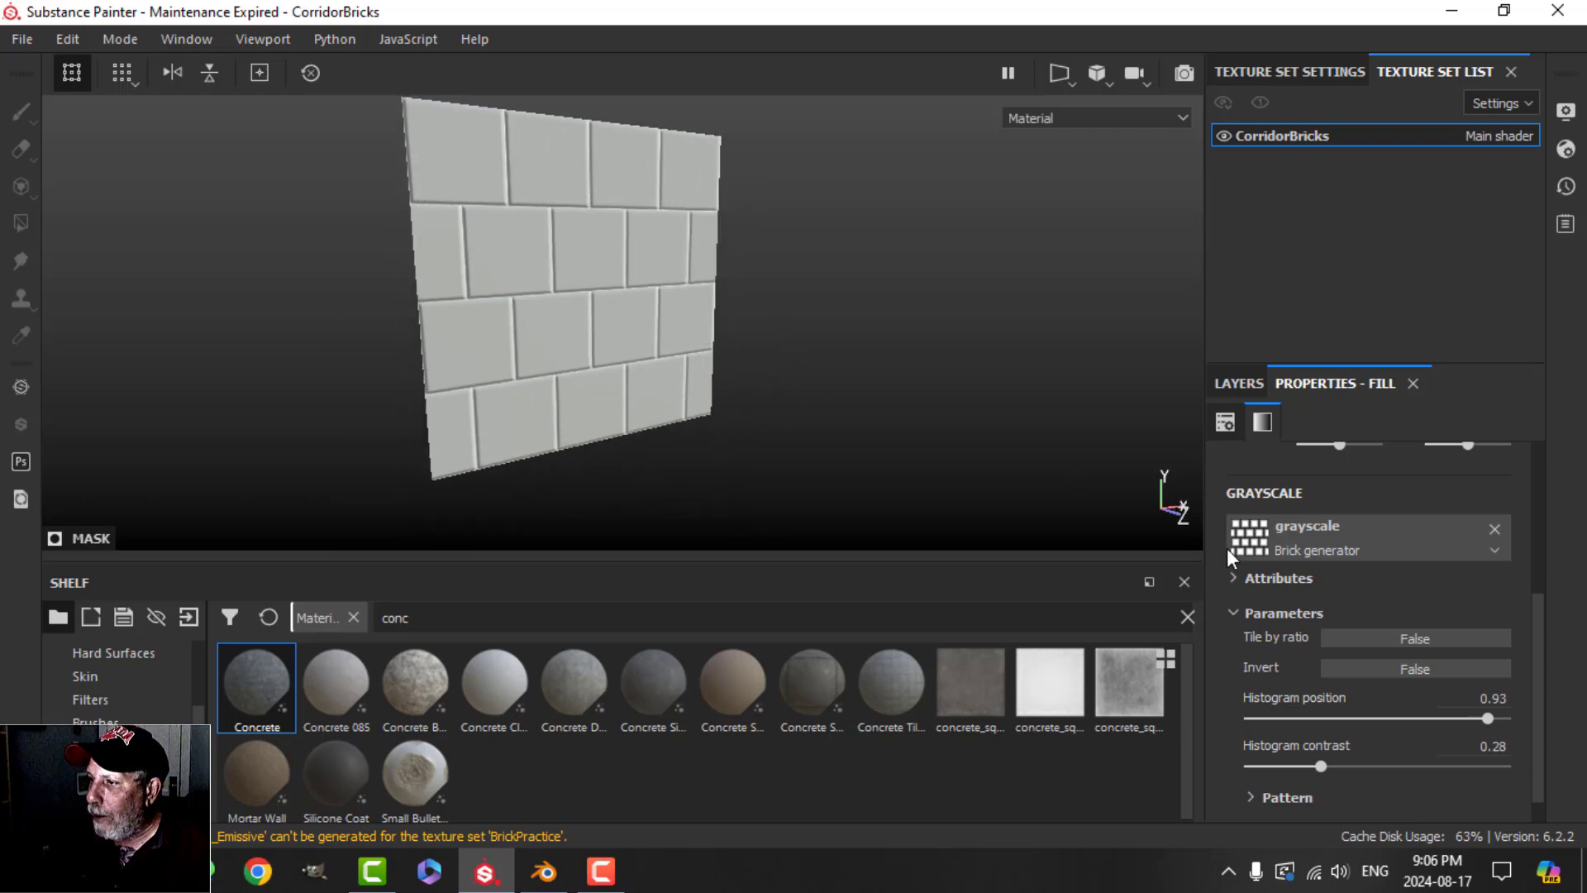
- Set Bricks Y to 10 in the Brick generator's Pattern parameters
{"action": "scroll", "coordinate": [1480, 669], "scroll_direction": "down", "scroll_amount": 1}
{"action": "left_click", "coordinate": [1257, 762]}
{"action": "scroll", "coordinate": [1380, 761], "scroll_direction": "down", "scroll_amount": 5}
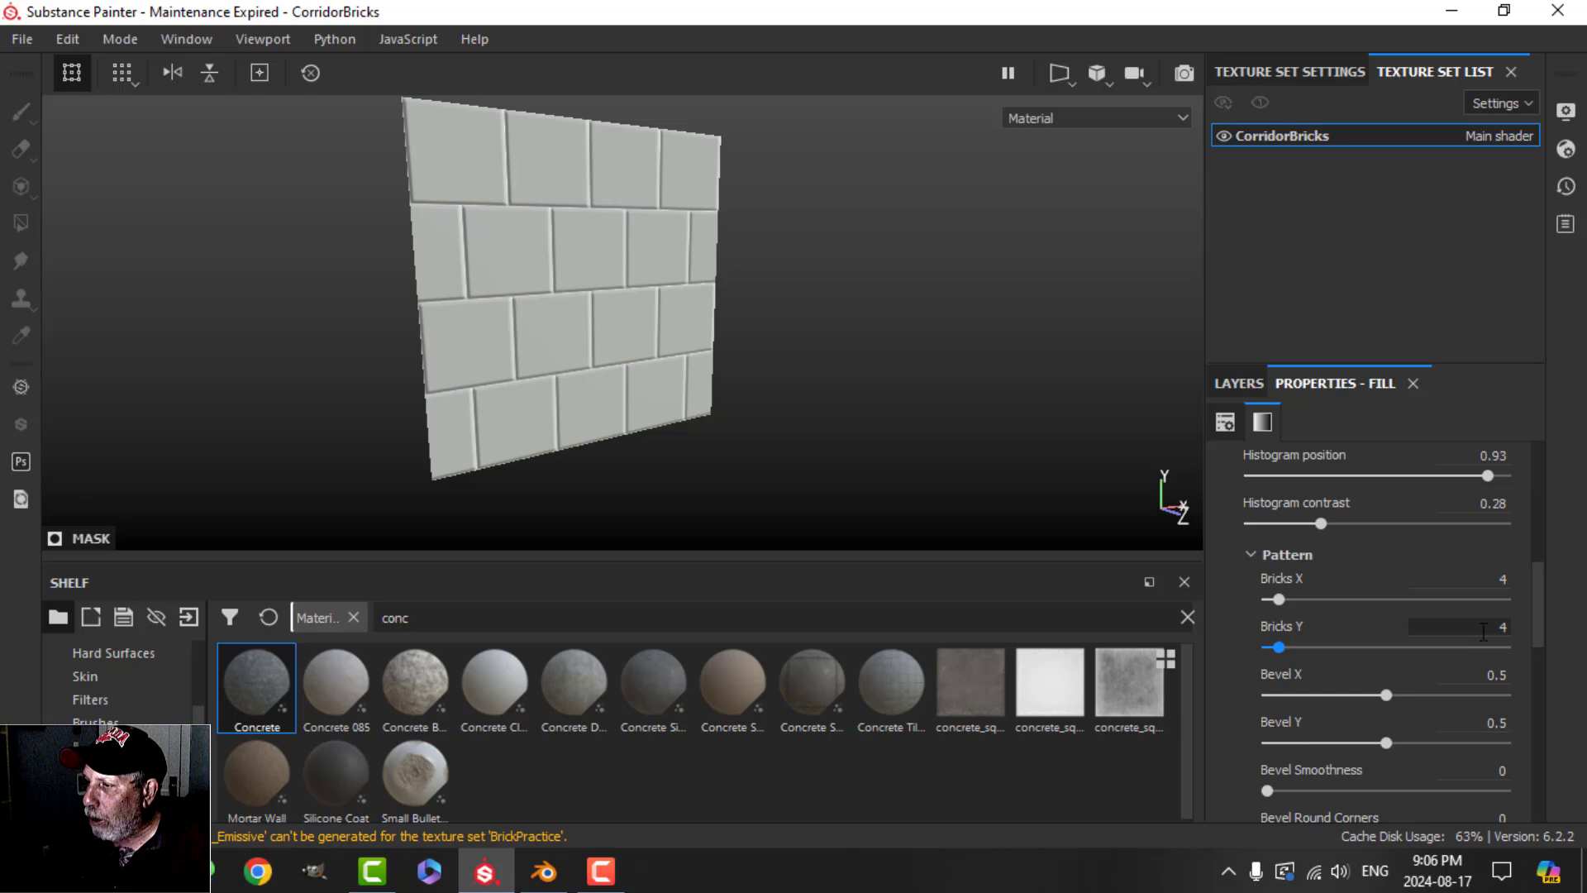
{"action": "left_click", "coordinate": [1486, 626]}
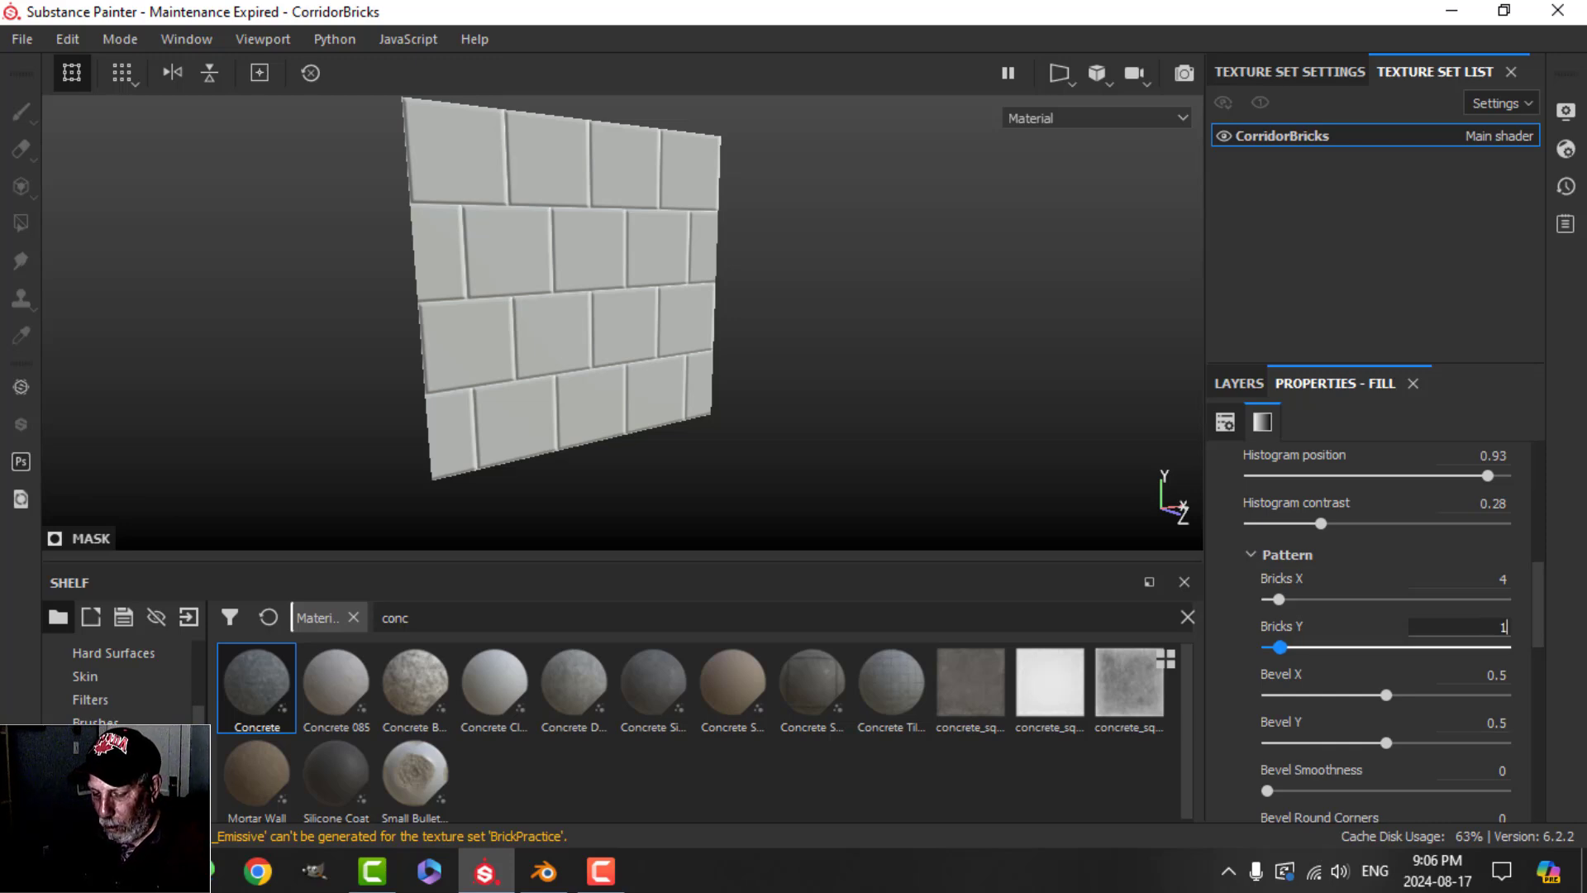
{"action": "type", "text": "10"}
{"action": "key", "text": "Return"}
{"action": "left_click_drag", "start_coordinate": [794, 372], "coordinate": [647, 381], "text": "alt"}
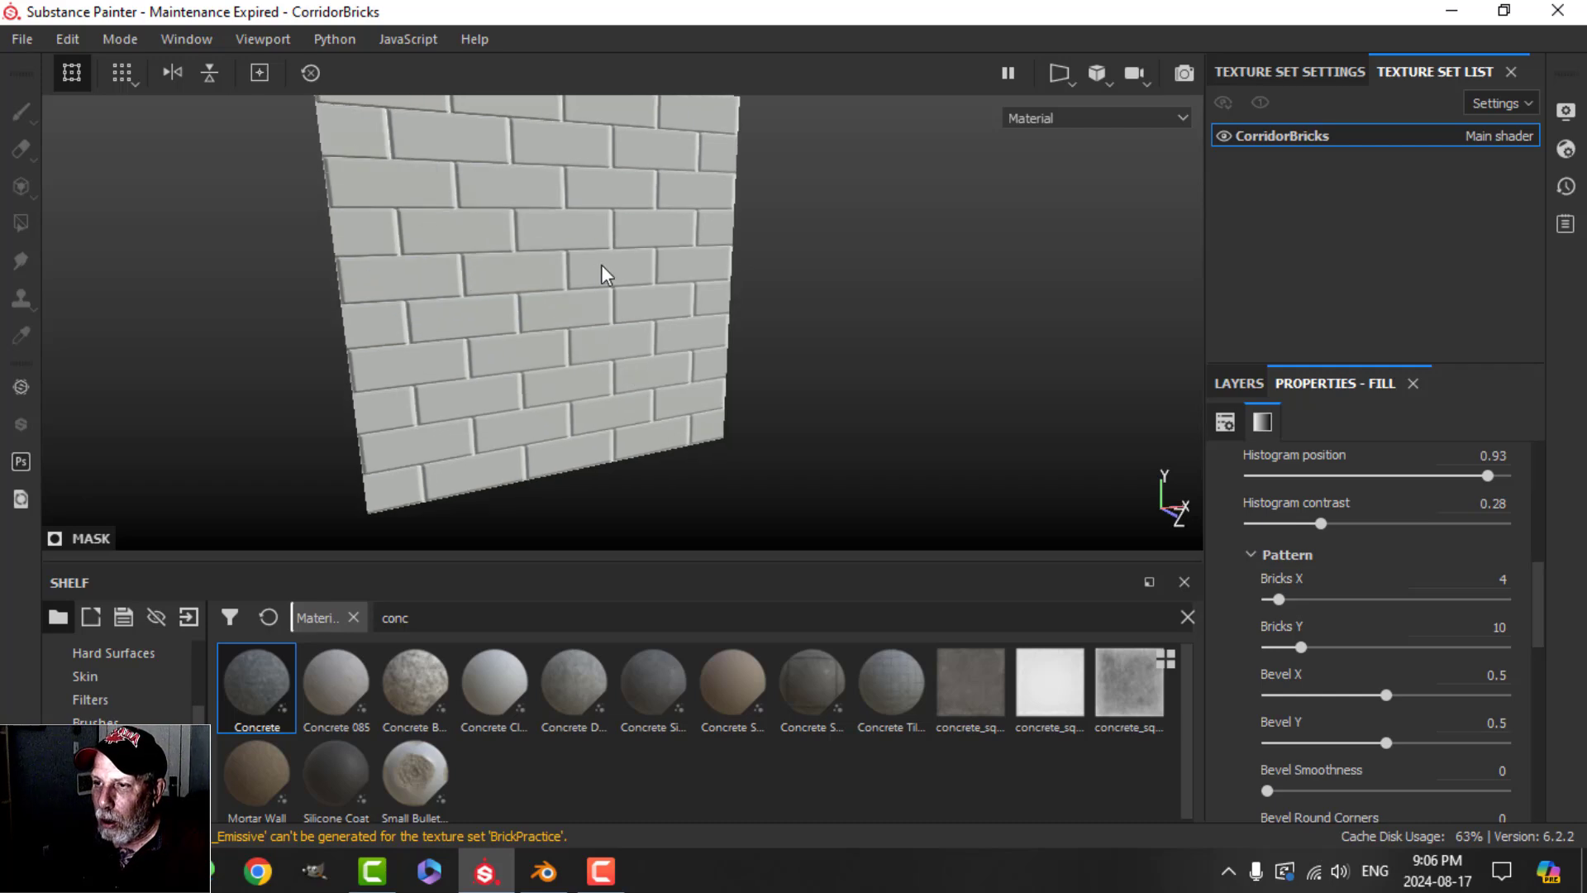
{"action": "left_click_drag", "start_coordinate": [624, 329], "coordinate": [711, 372], "text": "alt"}
- Rename the fill layer as Bricks
{"action": "left_click", "coordinate": [1239, 383]}
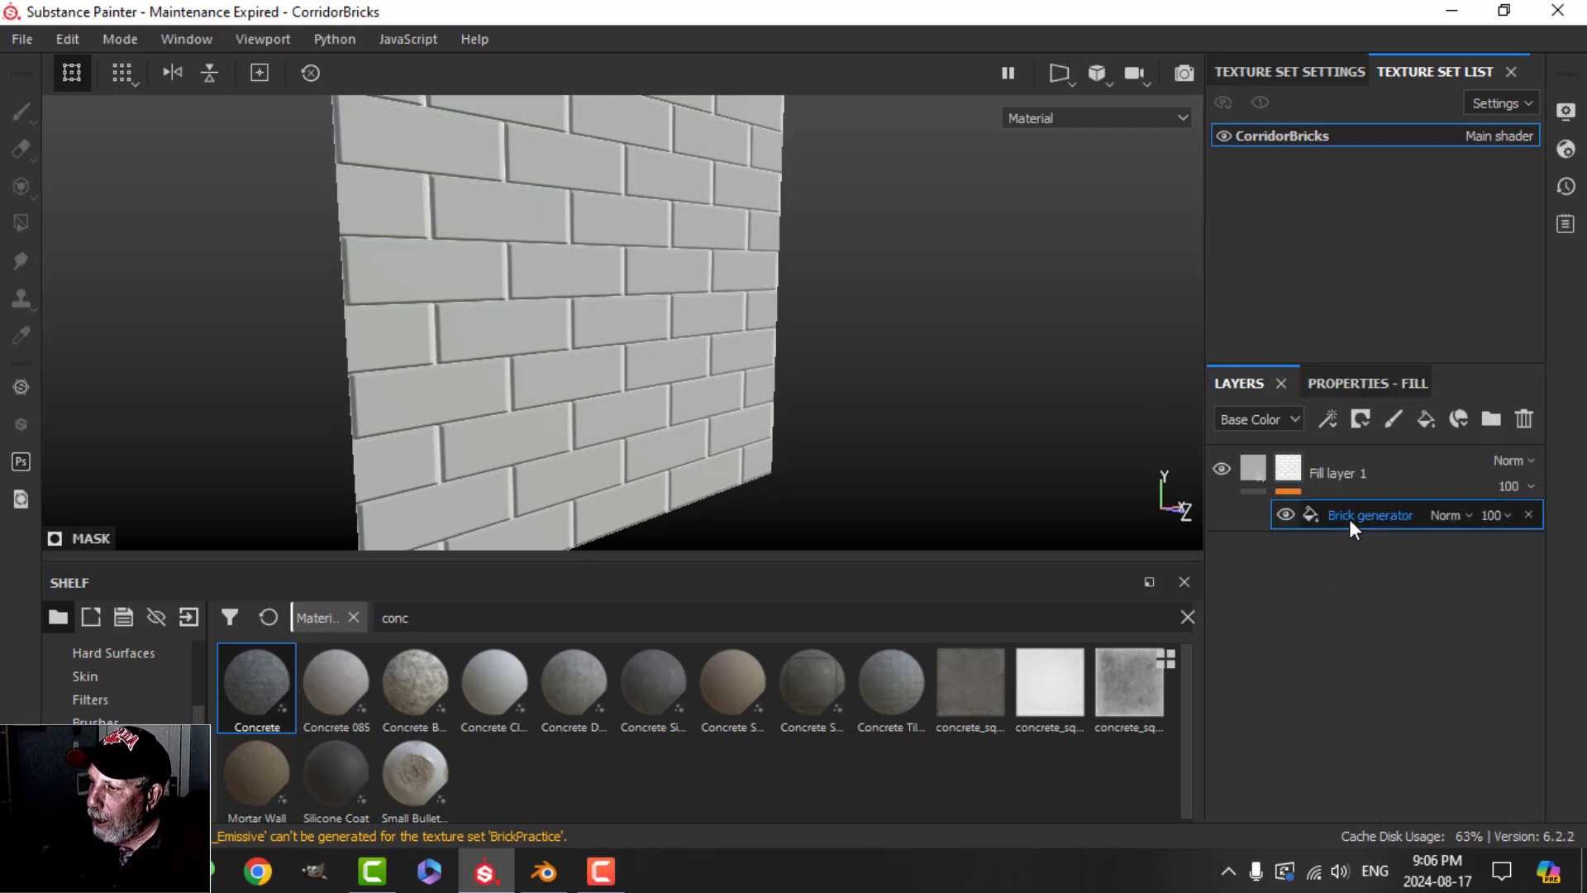
{"action": "double_click", "coordinate": [1341, 474]}
{"action": "type", "text": "Brick"}
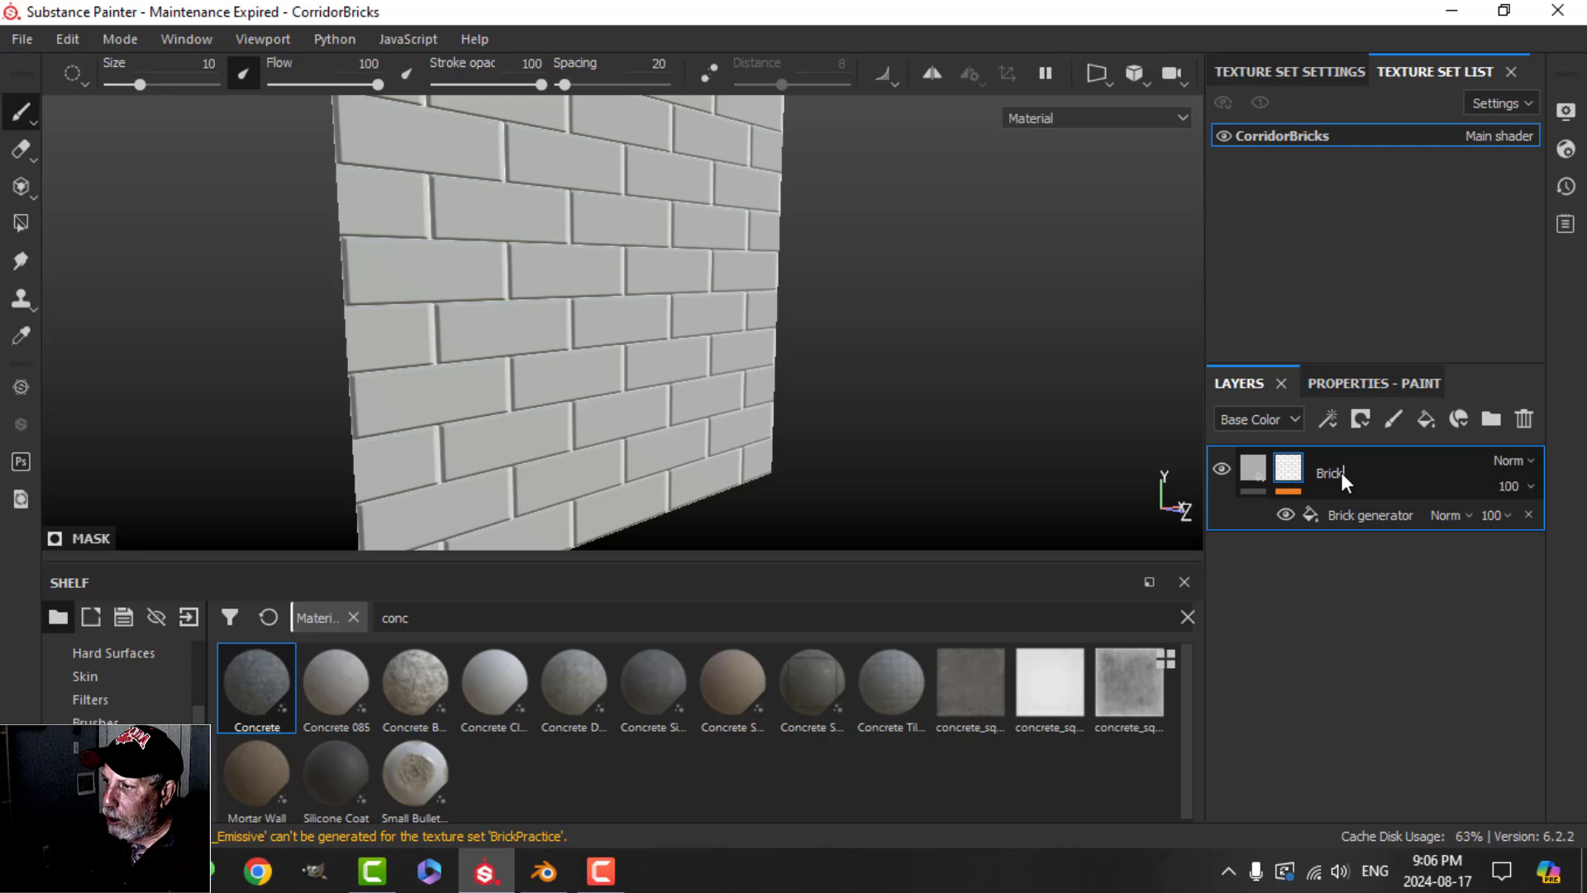
{"action": "type", "text": "s"}
{"action": "key", "text": "Return"}
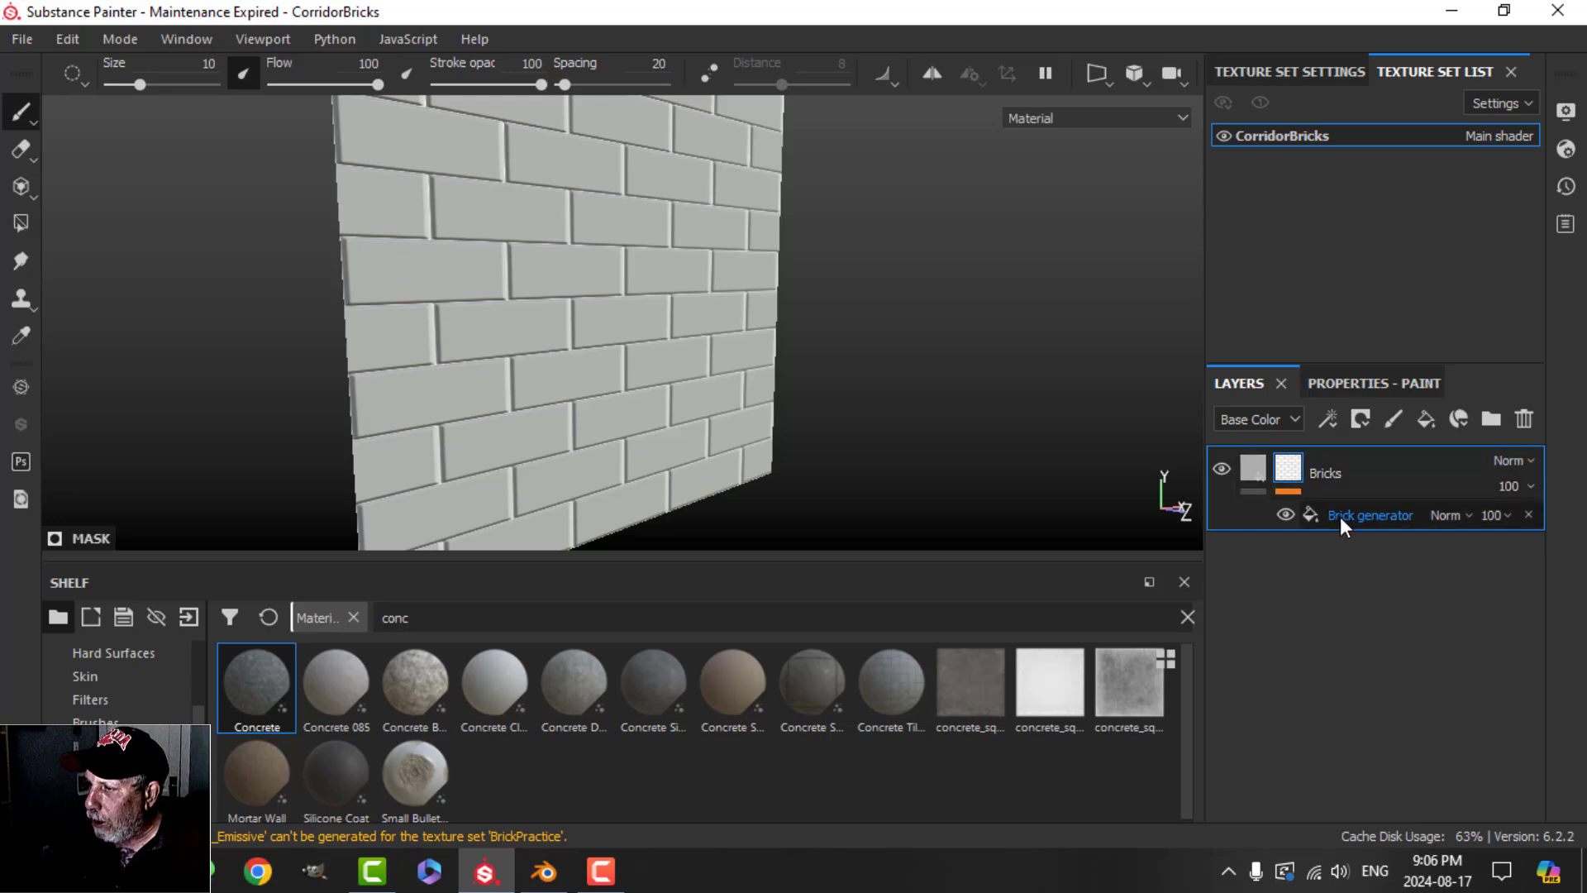
- Add a Blur Slope filter above the Brick generator in the Bricks layer's mask
{"action": "left_click", "coordinate": [1341, 515]}
{"action": "left_click", "coordinate": [1330, 418]}
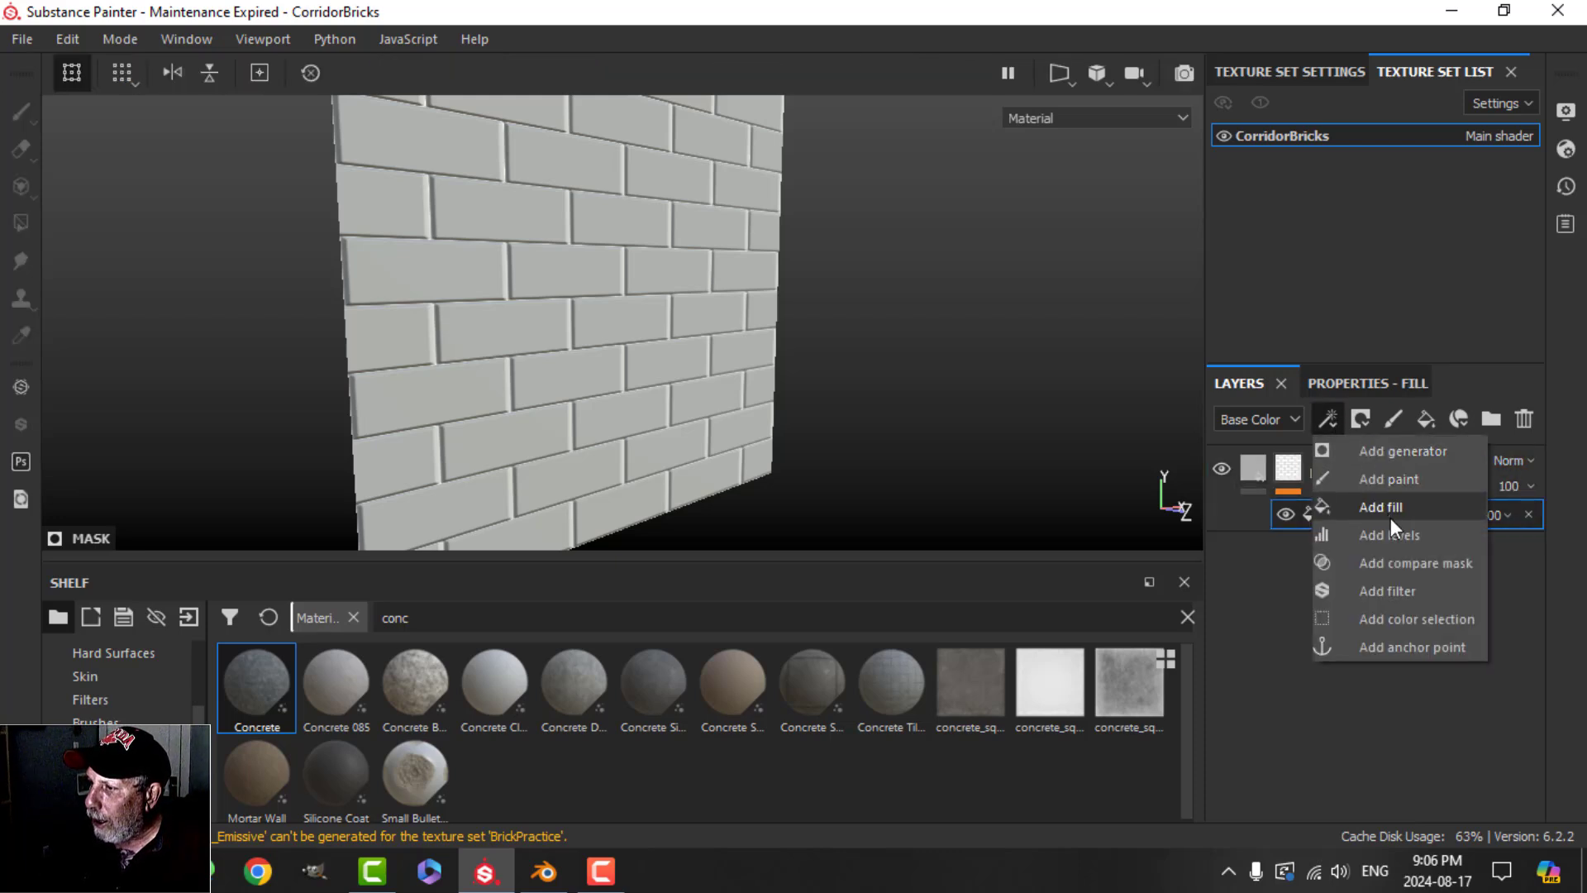
{"action": "left_click", "coordinate": [1389, 590]}
{"action": "left_click", "coordinate": [1360, 391]}
{"action": "left_click", "coordinate": [1378, 469]}
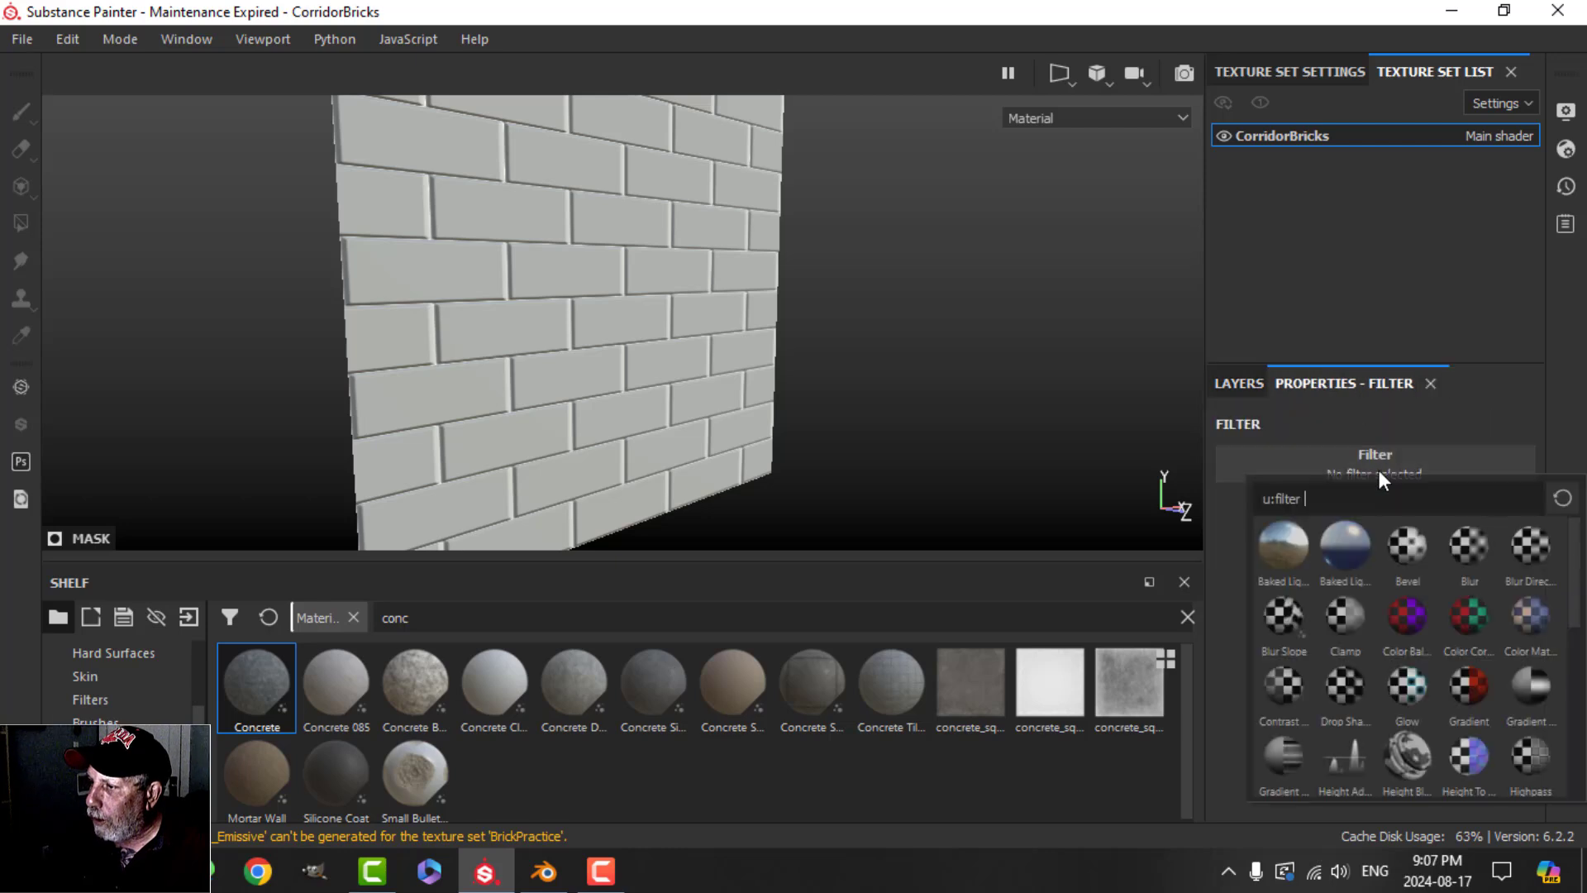
{"action": "left_click", "coordinate": [1283, 624]}
{"action": "left_click_drag", "start_coordinate": [865, 420], "coordinate": [791, 416], "text": "alt"}
{"action": "left_click_drag", "start_coordinate": [523, 358], "coordinate": [682, 404], "text": "alt"}
{"action": "middle_click_drag", "start_coordinate": [682, 404], "coordinate": [669, 395], "text": "alt"}
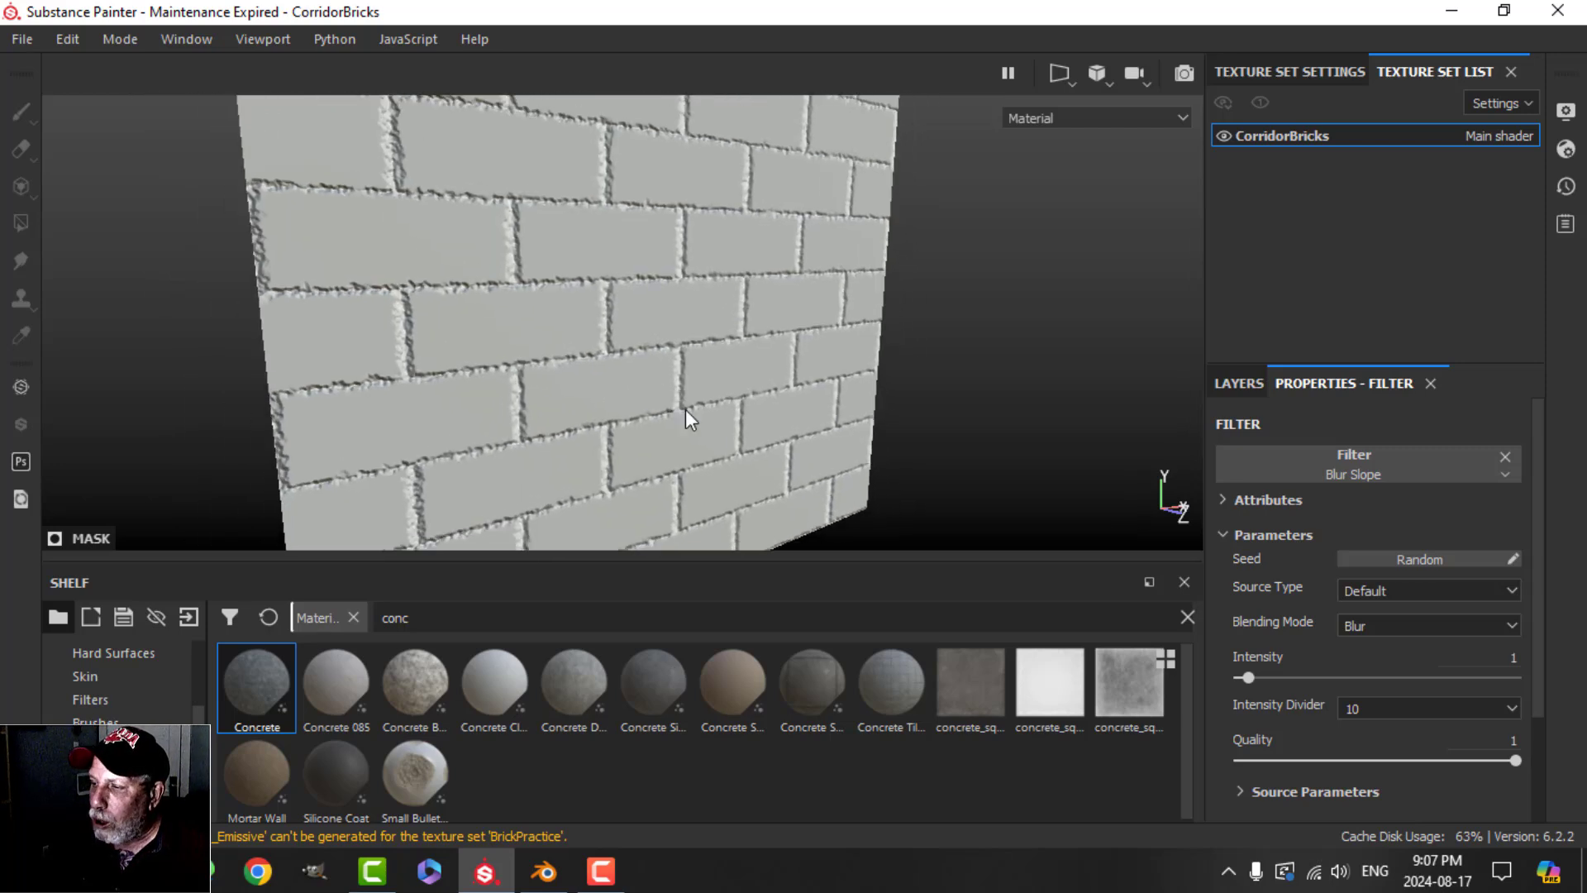
- Set the Blur Slope filter's Blending Mode to Min, Intensity Divider to 100 and Intensity to 2.72
{"action": "left_click", "coordinate": [1359, 625]}
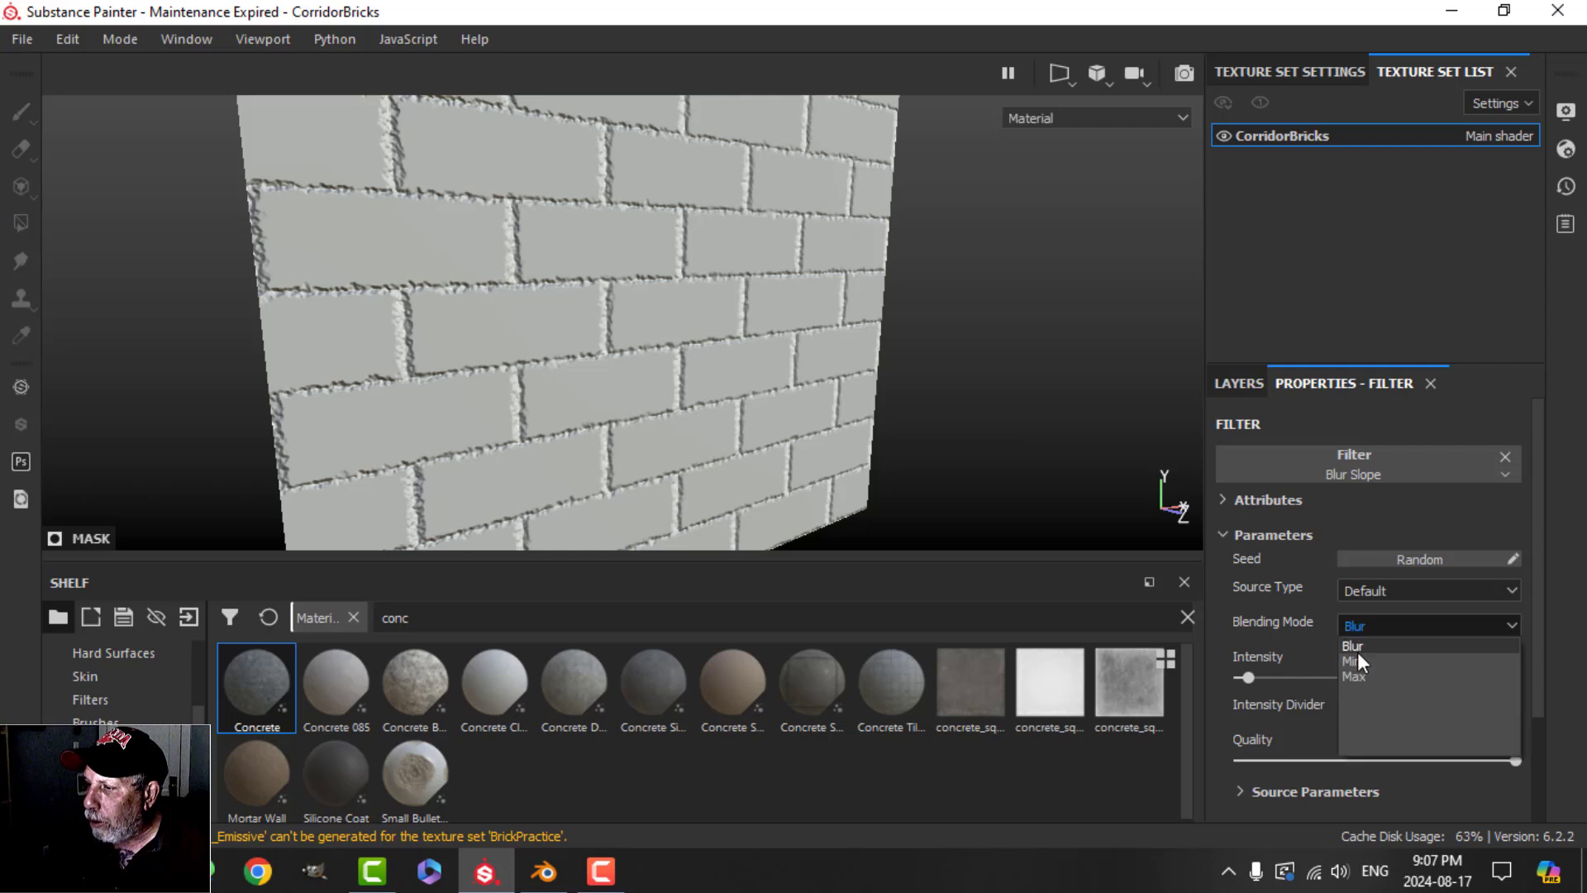
{"action": "left_click", "coordinate": [1357, 653]}
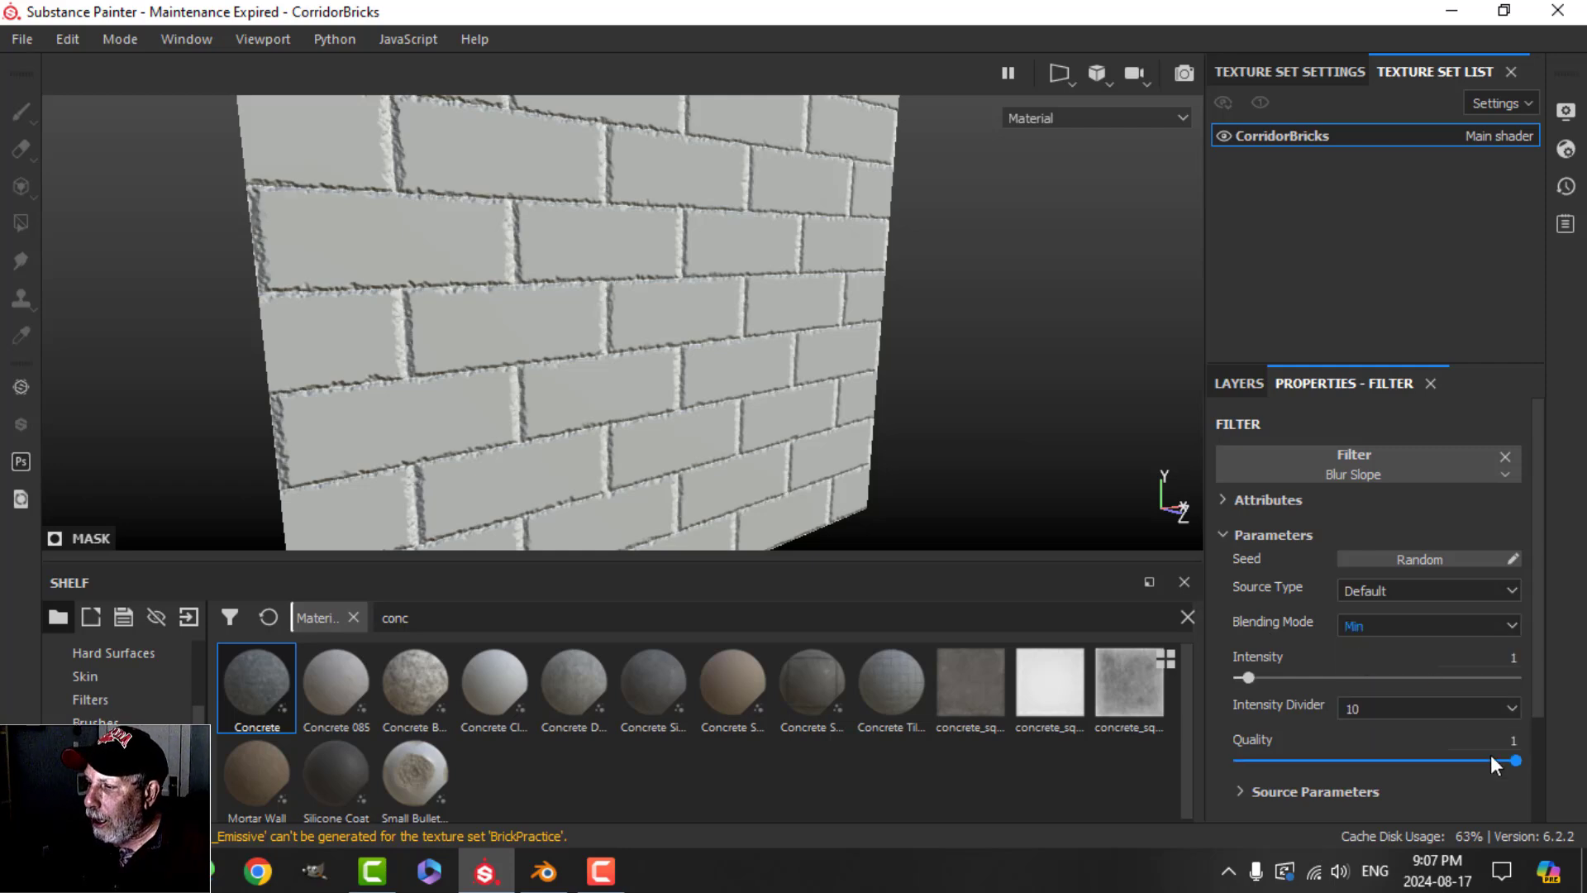
{"action": "left_click", "coordinate": [1371, 708]}
{"action": "left_click", "coordinate": [1370, 757]}
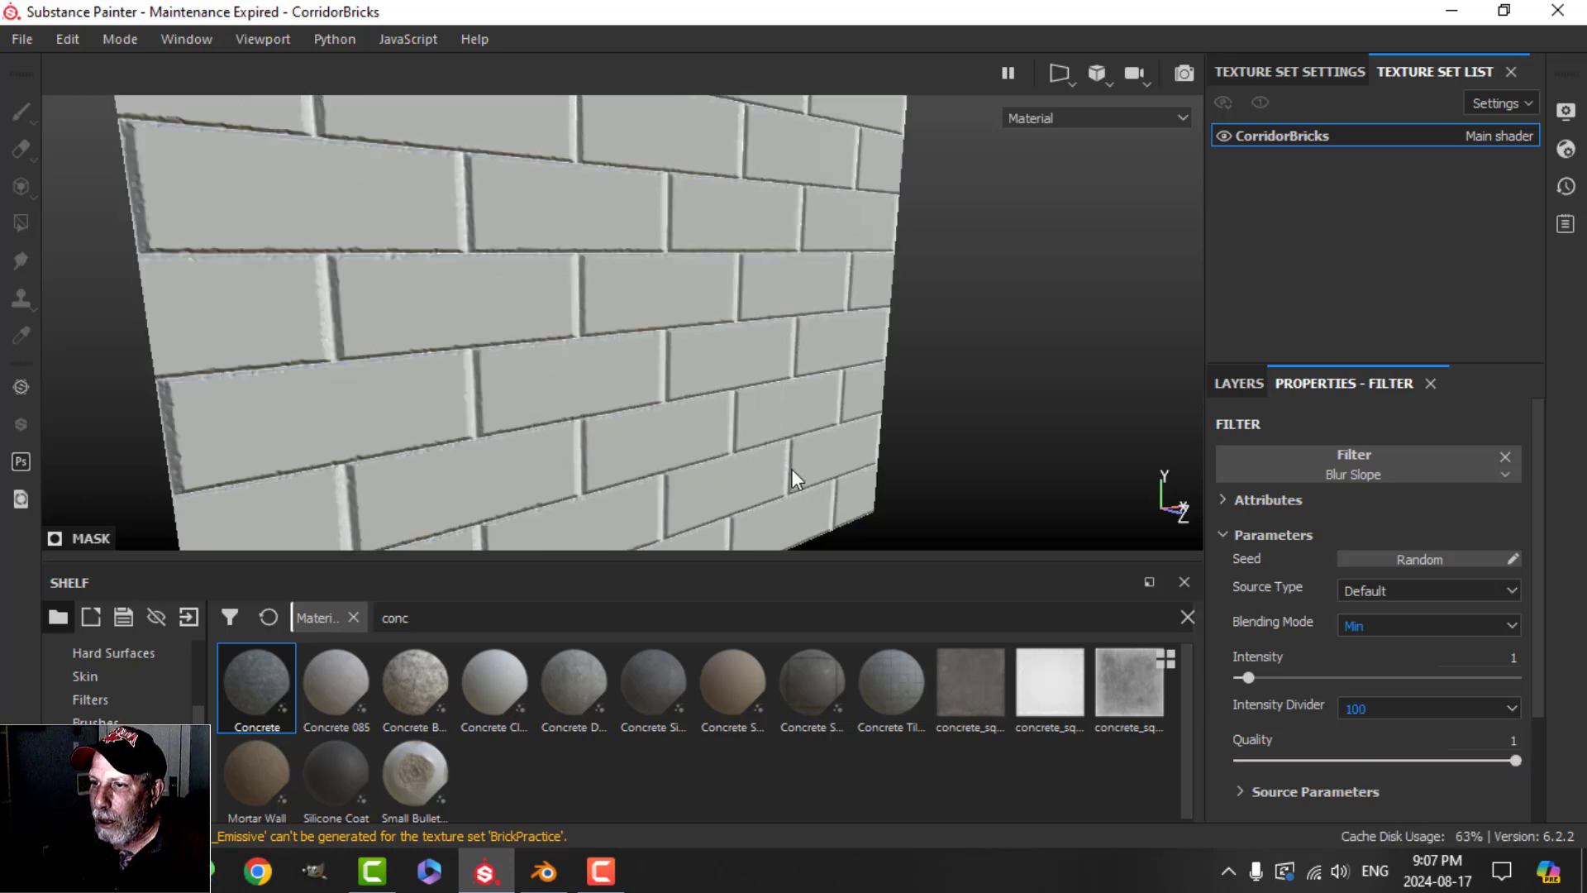
{"action": "left_click_drag", "start_coordinate": [1257, 676], "coordinate": [1262, 676]}
{"action": "left_click_drag", "start_coordinate": [369, 292], "coordinate": [673, 362], "text": "alt"}
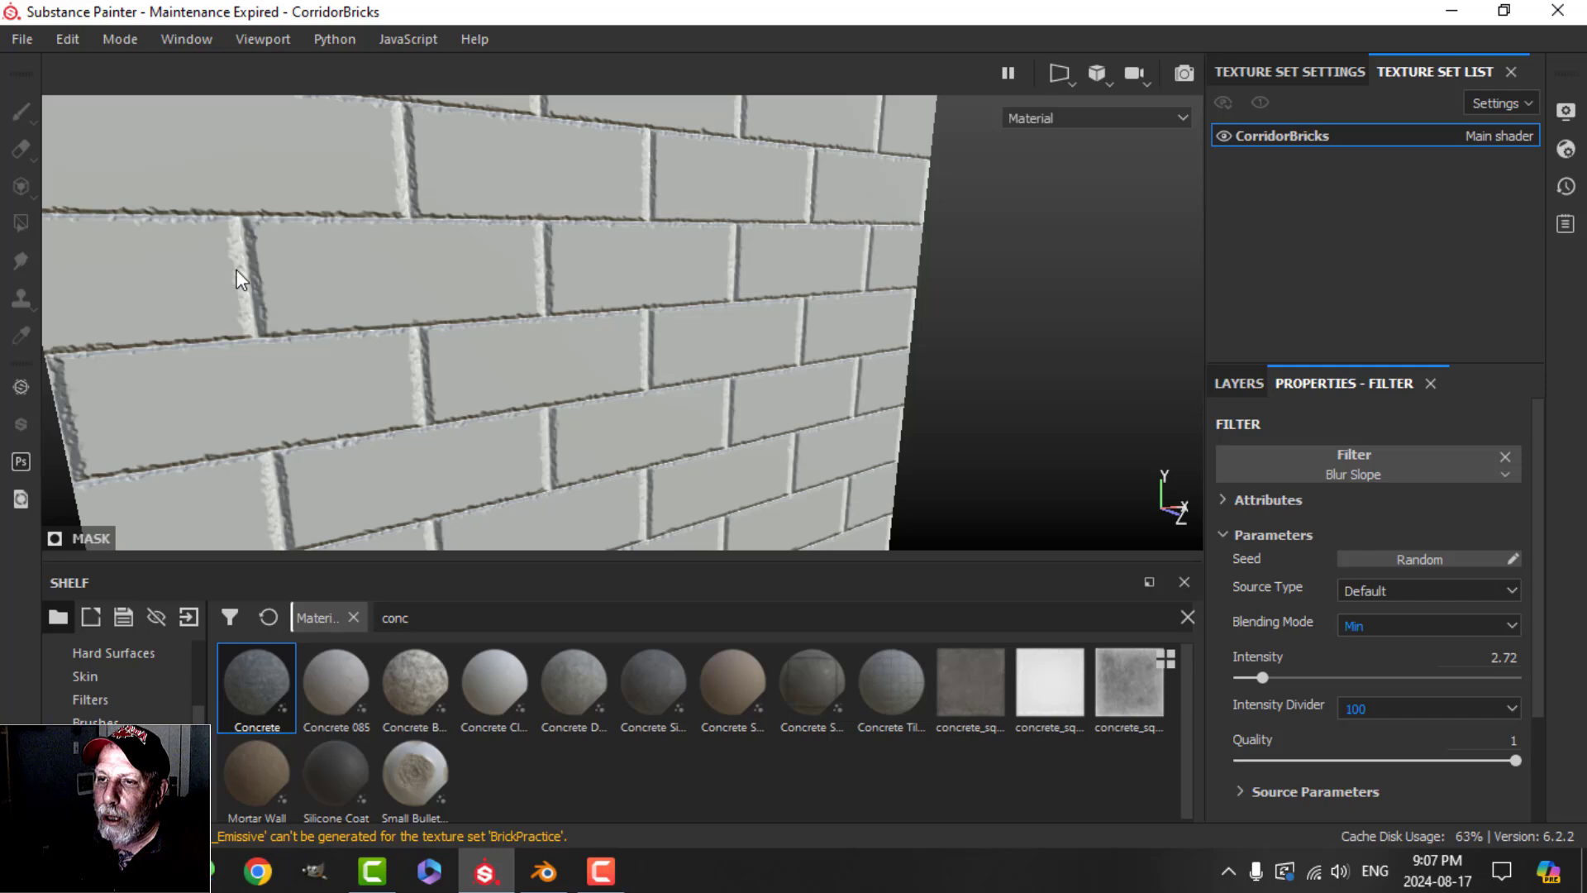
{"action": "left_click_drag", "start_coordinate": [453, 326], "coordinate": [662, 364], "text": "alt"}
- Assign Clouds 3 as the Blur Slope filter's custom noise image and set Source Type to Custom Noise
{"action": "scroll", "coordinate": [1289, 702], "scroll_direction": "down", "scroll_amount": 3}
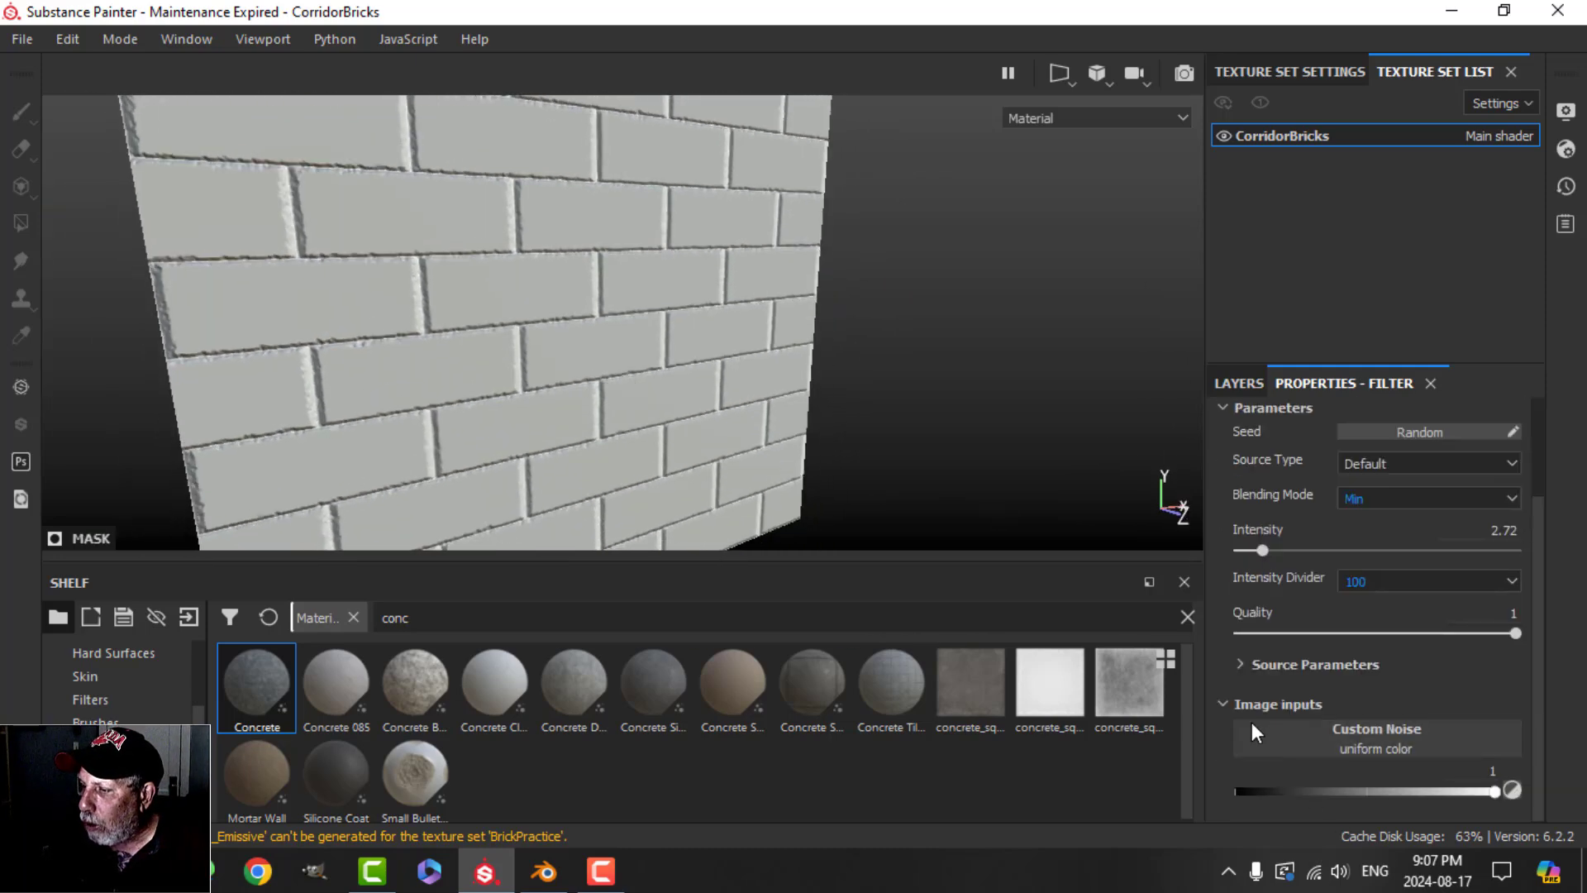
{"action": "left_click", "coordinate": [1366, 735]}
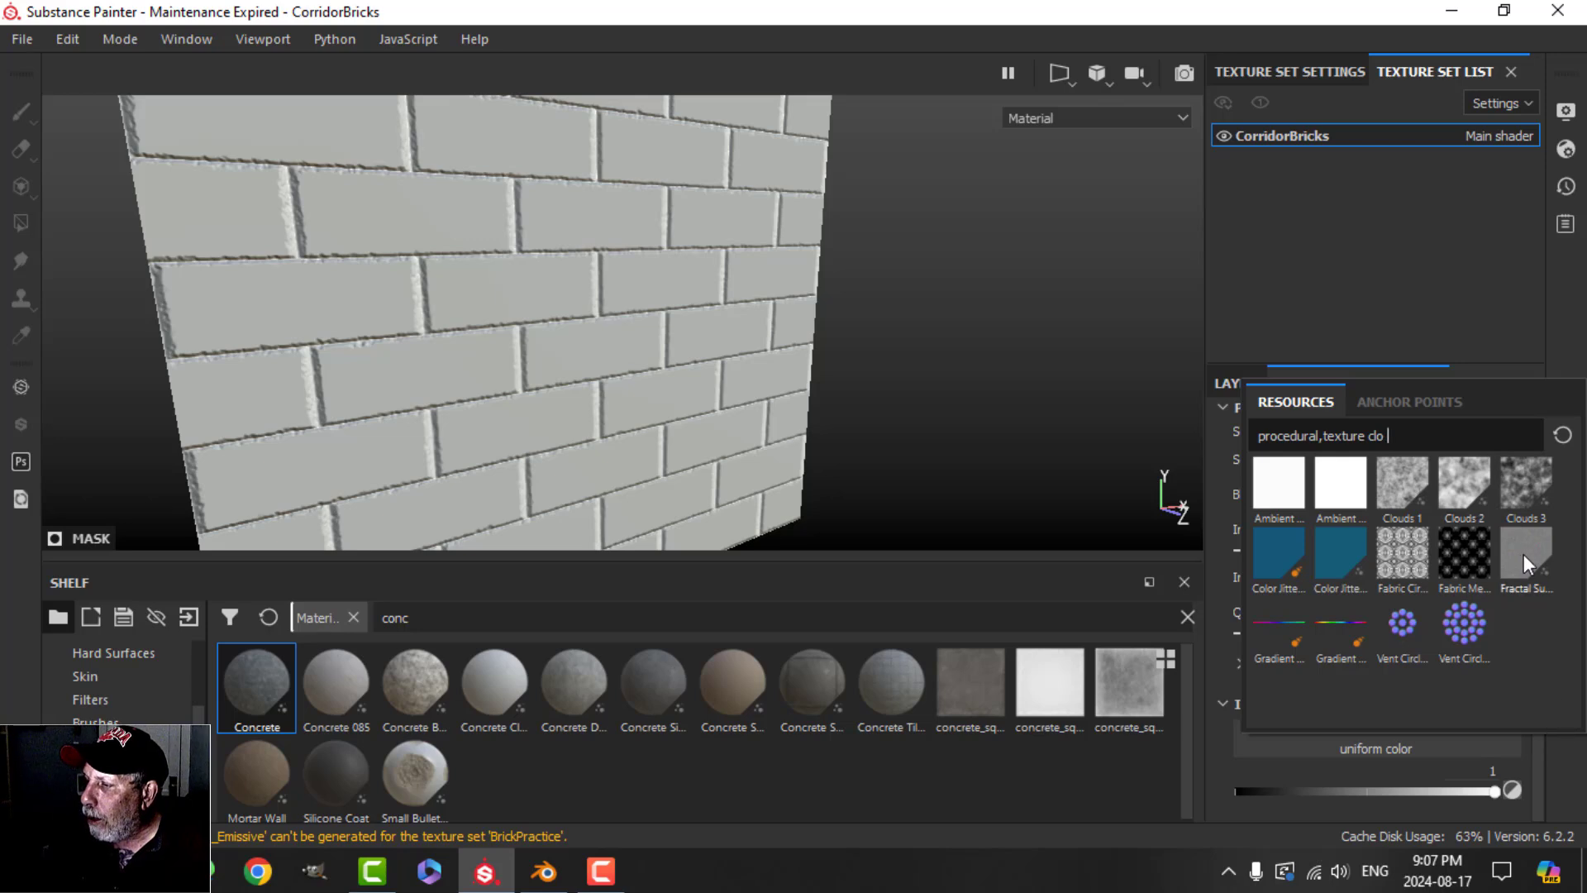
{"action": "left_click", "coordinate": [1536, 491]}
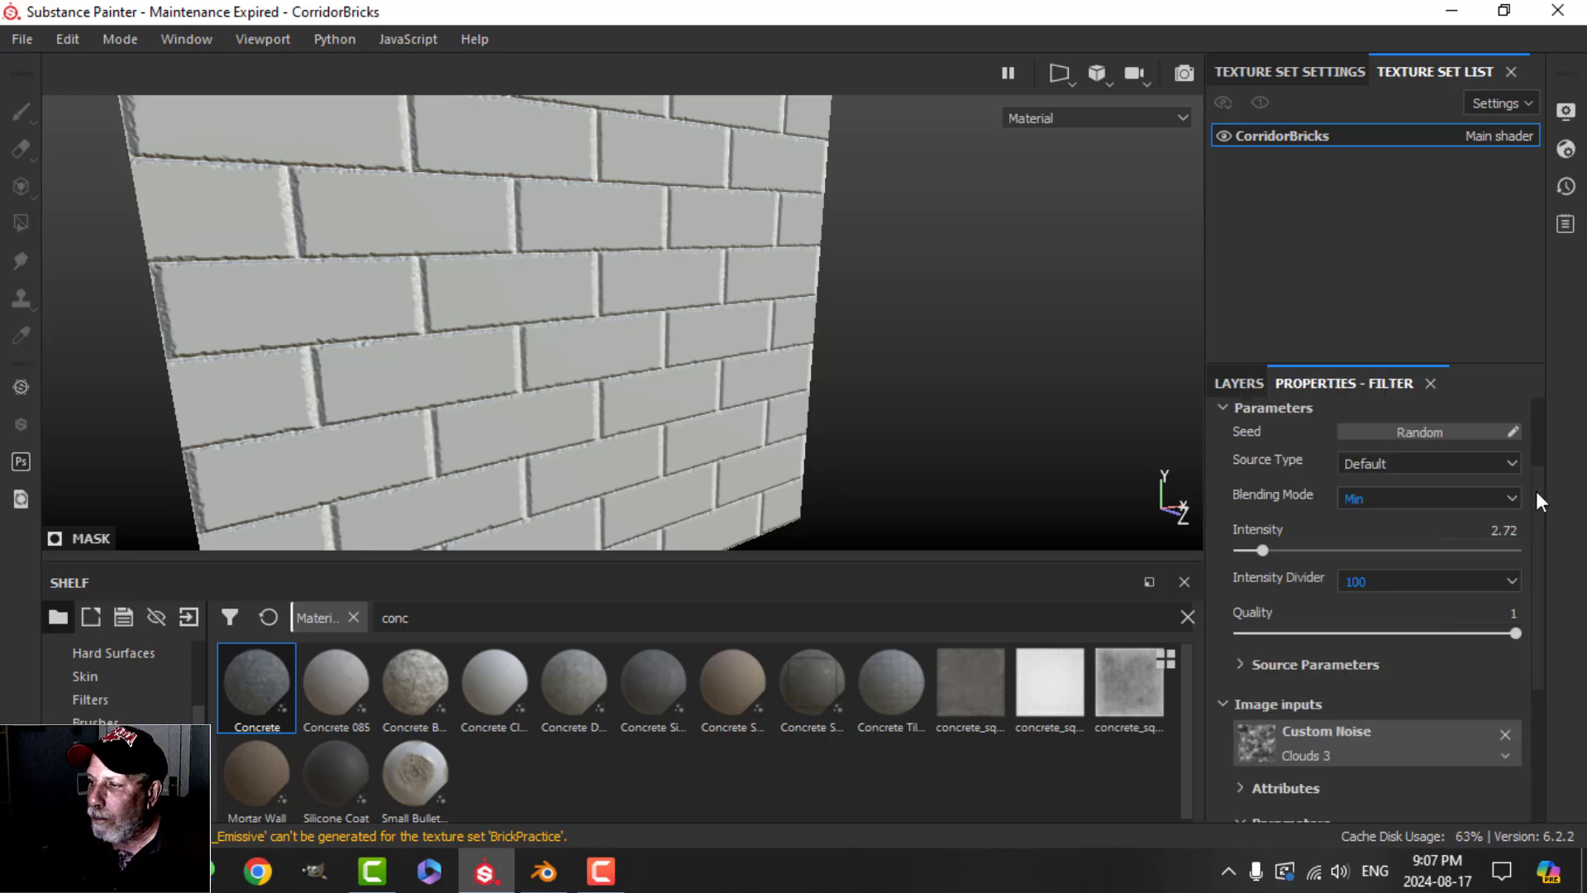
{"action": "left_click", "coordinate": [1369, 458]}
{"action": "left_click", "coordinate": [1377, 514]}
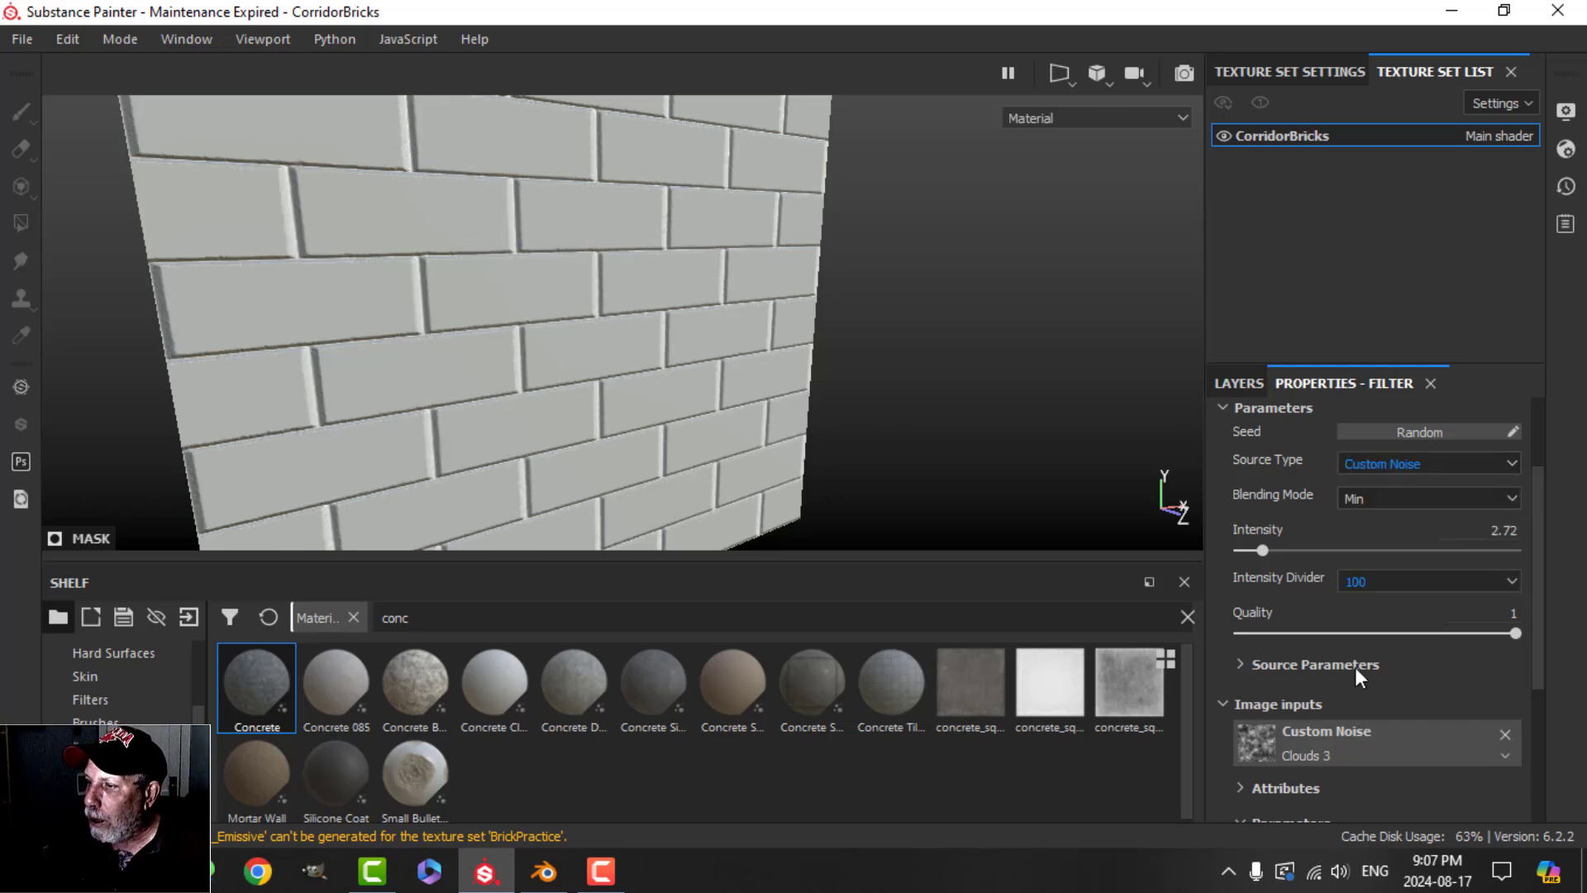
- Set the Clouds 3 noise's Balance to 0.57 and raise the Blur Slope Intensity to 9.67
{"action": "scroll", "coordinate": [1339, 688], "scroll_direction": "down", "scroll_amount": 3}
{"action": "mouse_move", "coordinate": [1386, 717]}
{"action": "left_mouse_down"}
{"action": "mouse_move", "coordinate": [1301, 718]}
{"action": "mouse_move", "coordinate": [1402, 716]}
{"action": "left_mouse_up"}
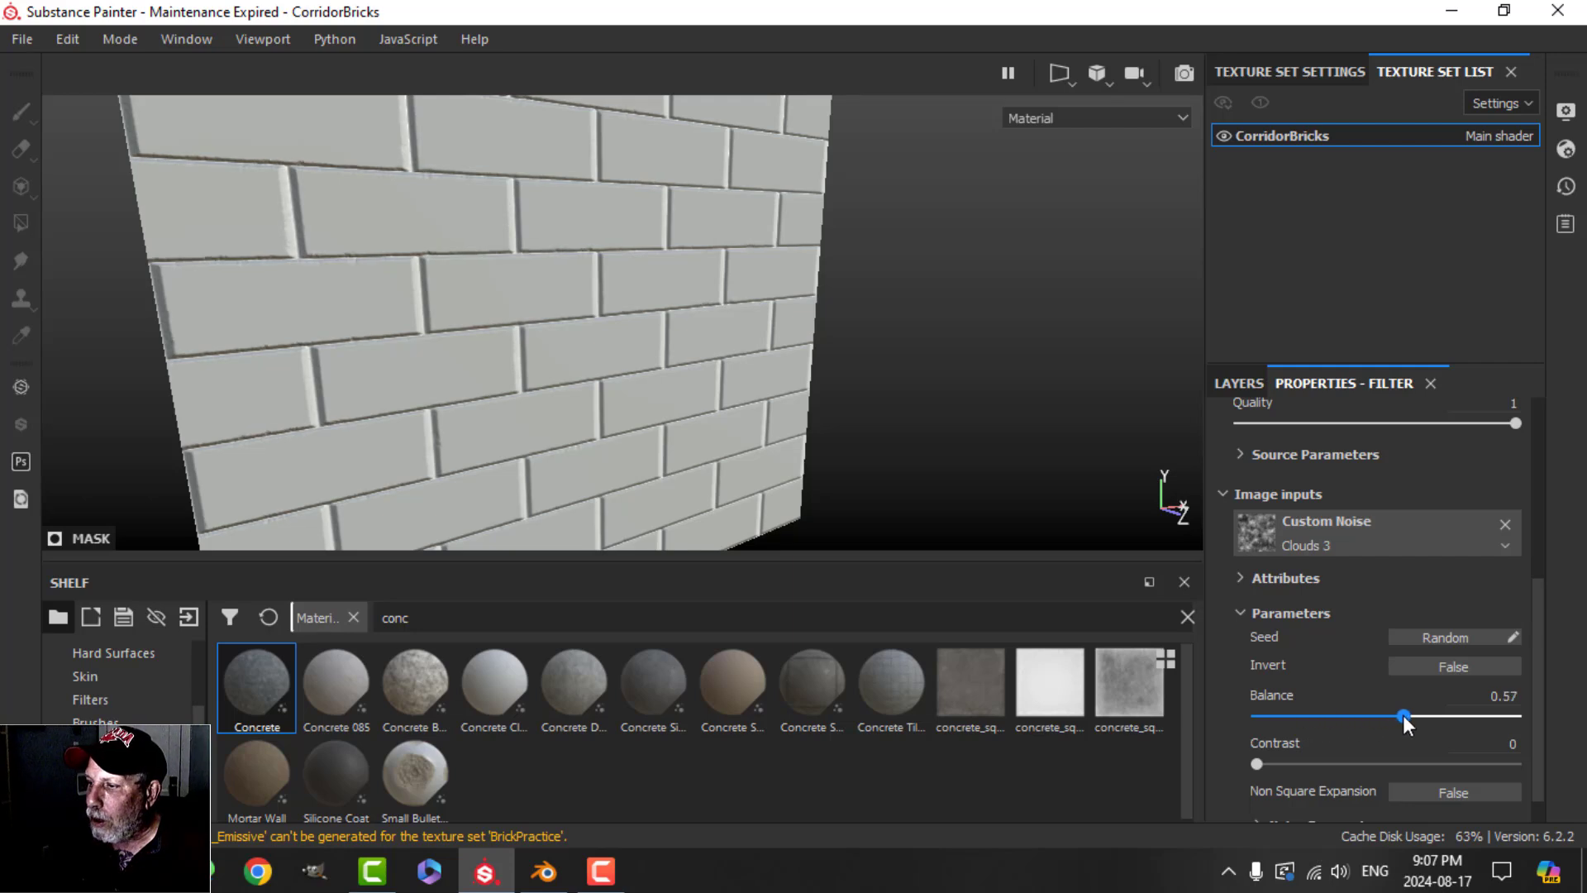
{"action": "scroll", "coordinate": [1374, 691], "scroll_direction": "up", "scroll_amount": 4}
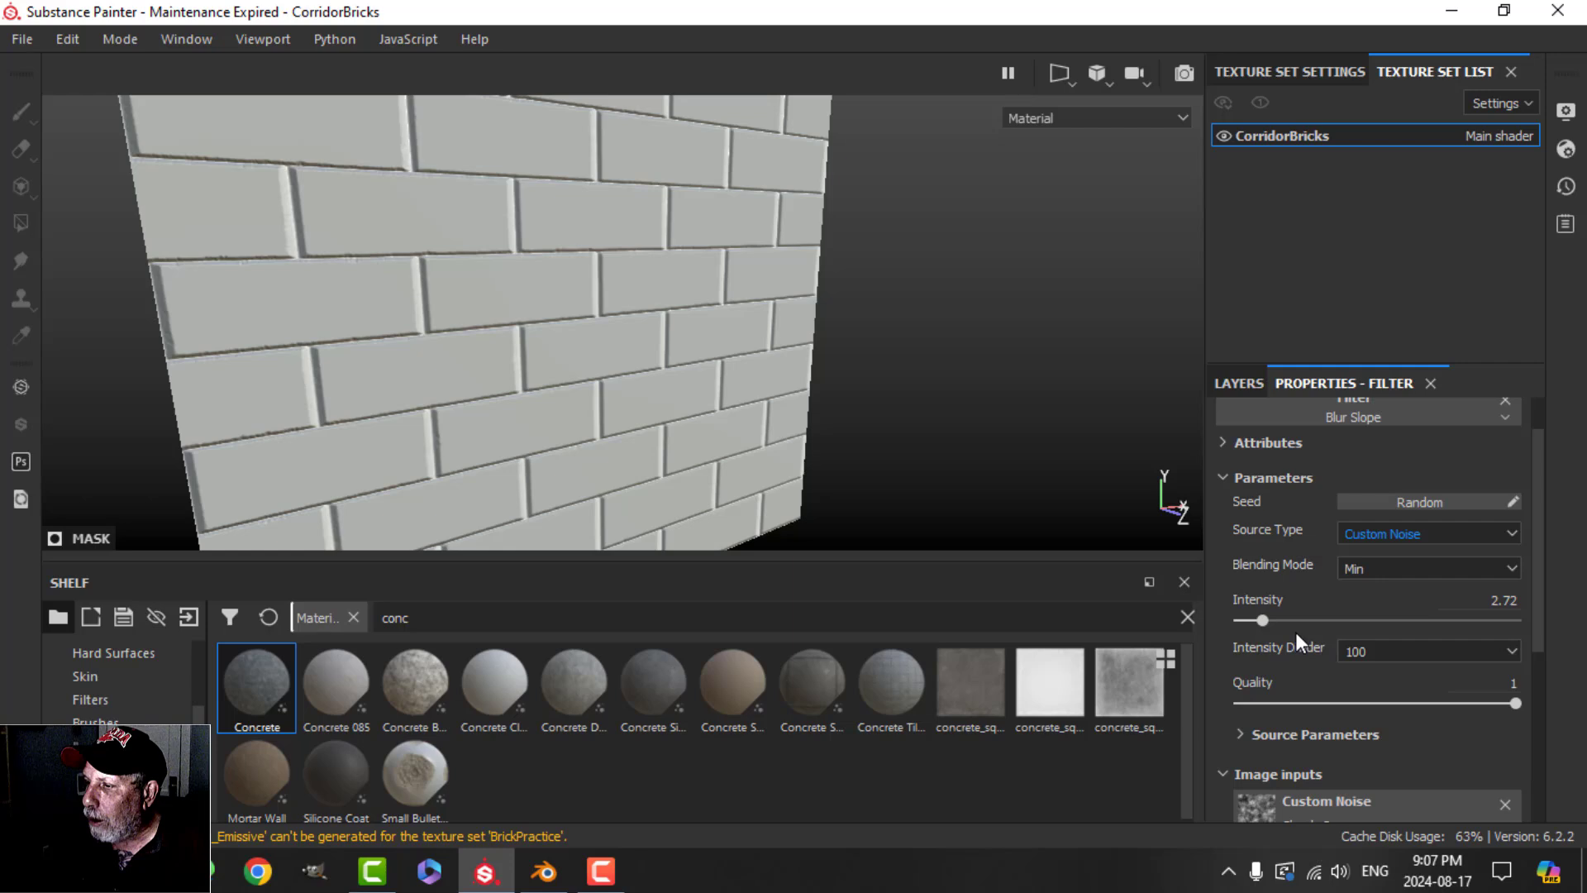
{"action": "left_click_drag", "start_coordinate": [1270, 620], "coordinate": [1324, 620]}
{"action": "mouse_move", "coordinate": [678, 355]}
{"action": "left_mouse_down", "text": "alt"}
{"action": "mouse_move", "coordinate": [656, 347]}
{"action": "mouse_move", "coordinate": [678, 366]}
{"action": "mouse_move", "coordinate": [653, 370]}
{"action": "left_mouse_up", "text": "alt"}
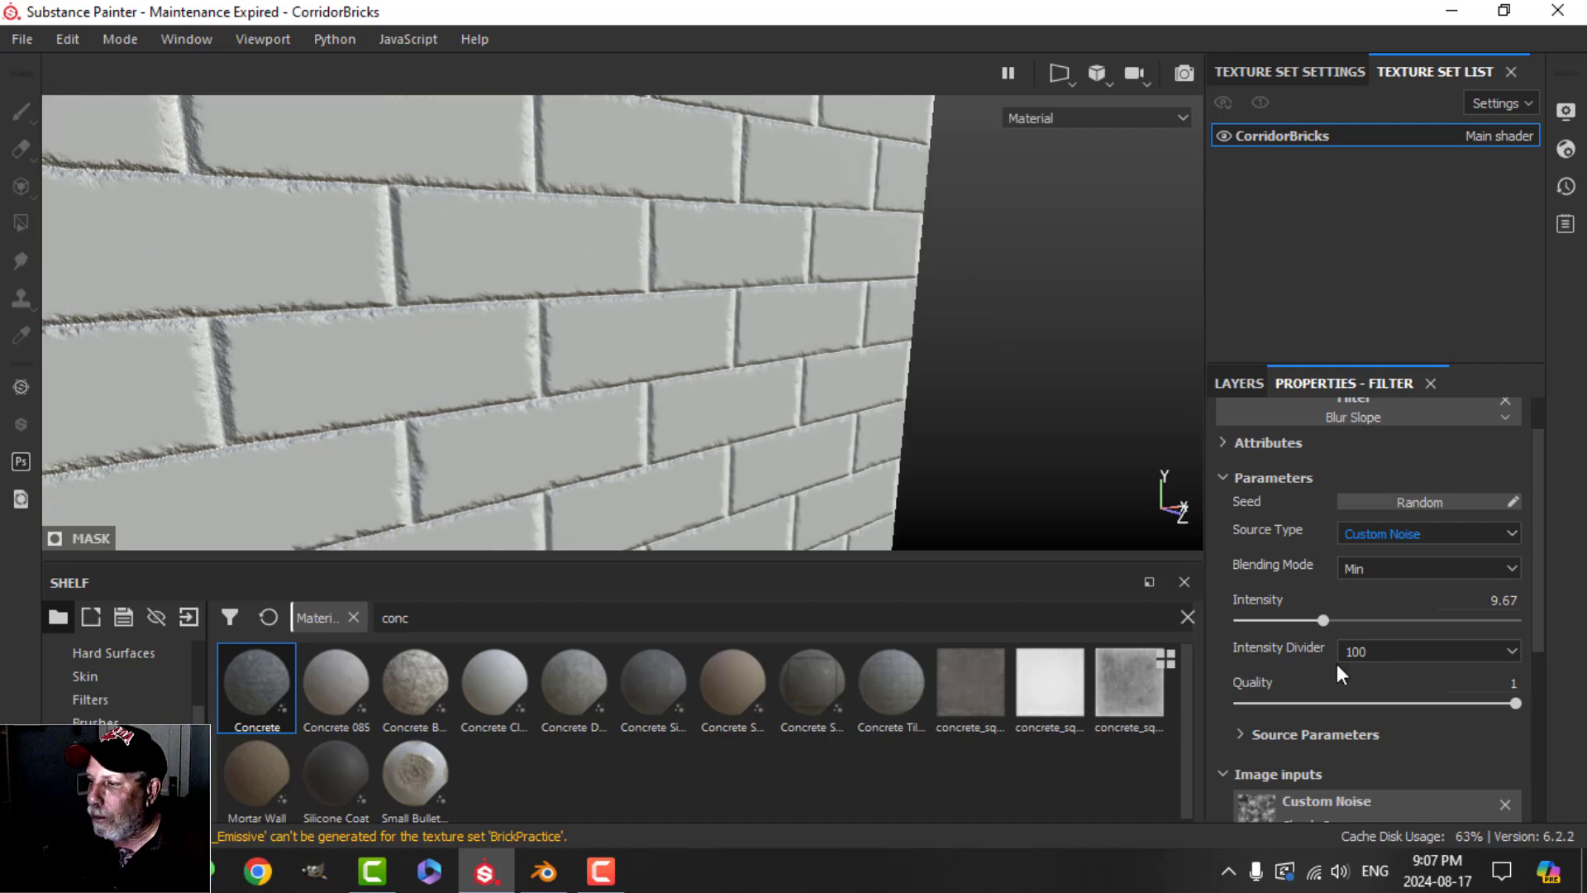
- Try a different Blur Slope Quality, return it to 1, and set the Clouds 3 noise's Balance to 0.29
{"action": "scroll", "coordinate": [1397, 711], "scroll_direction": "down", "scroll_amount": 2}
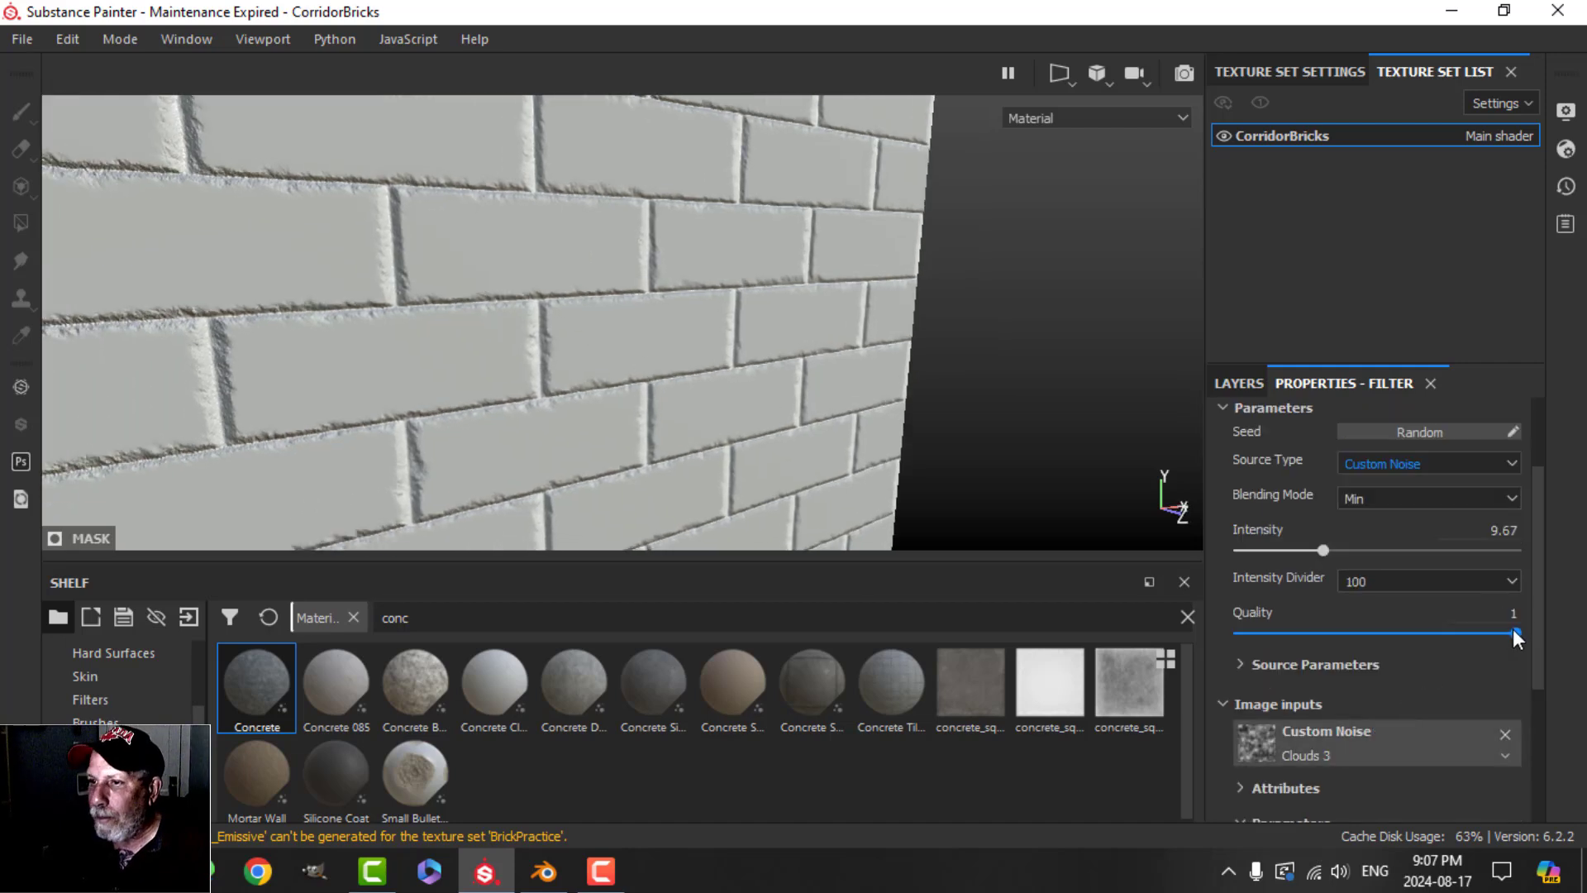
{"action": "left_click_drag", "start_coordinate": [1431, 631], "coordinate": [1521, 628]}
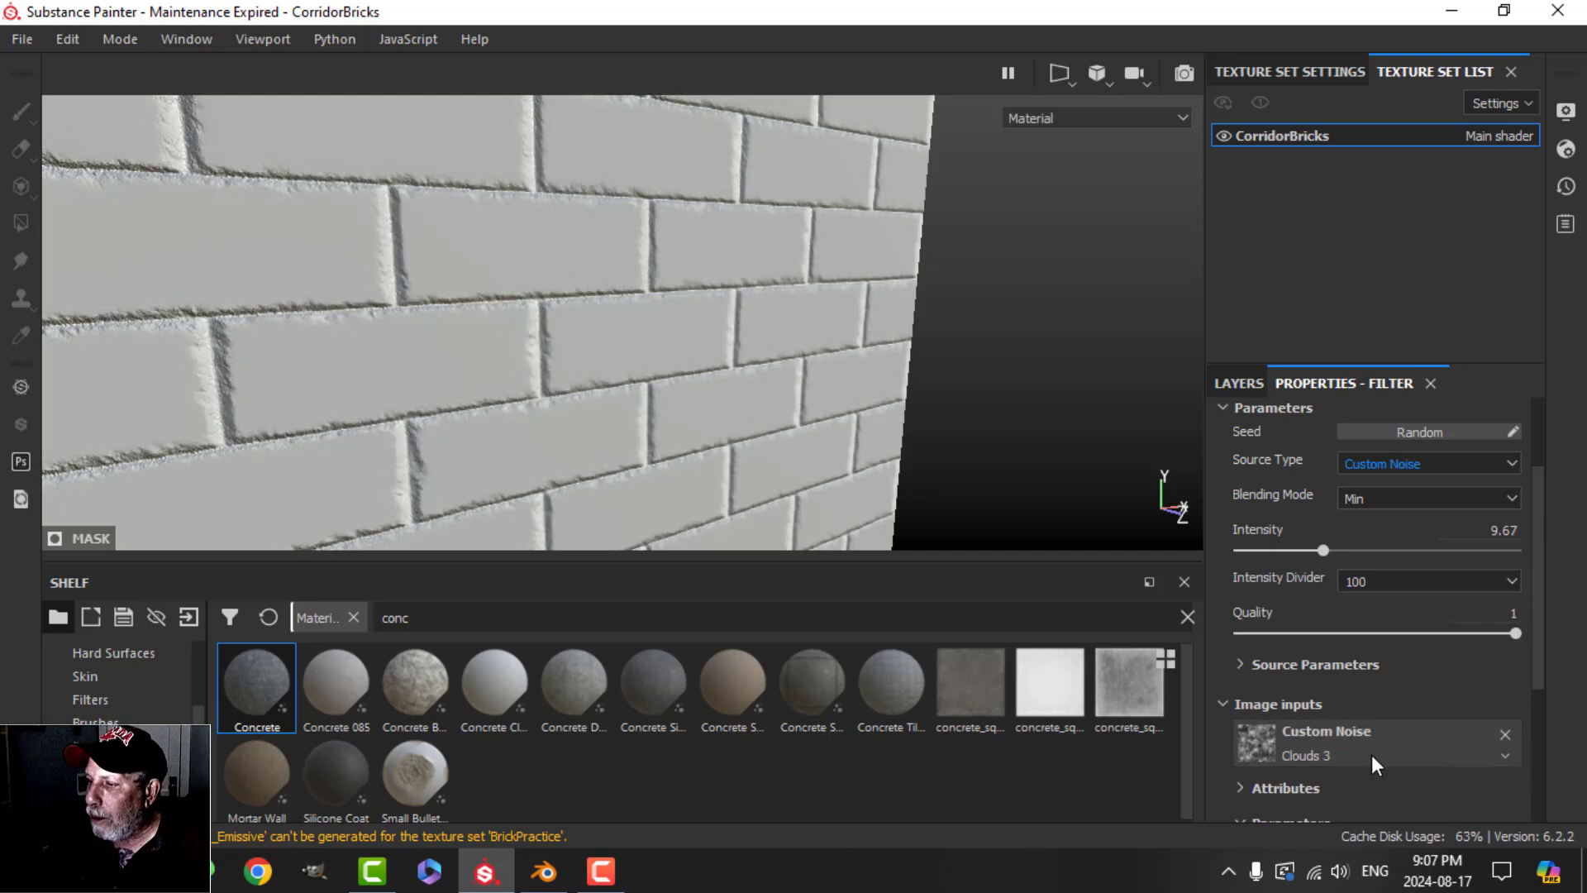
{"action": "scroll", "coordinate": [1372, 756], "scroll_direction": "down", "scroll_amount": 3}
{"action": "left_click_drag", "start_coordinate": [1405, 716], "coordinate": [1331, 717]}
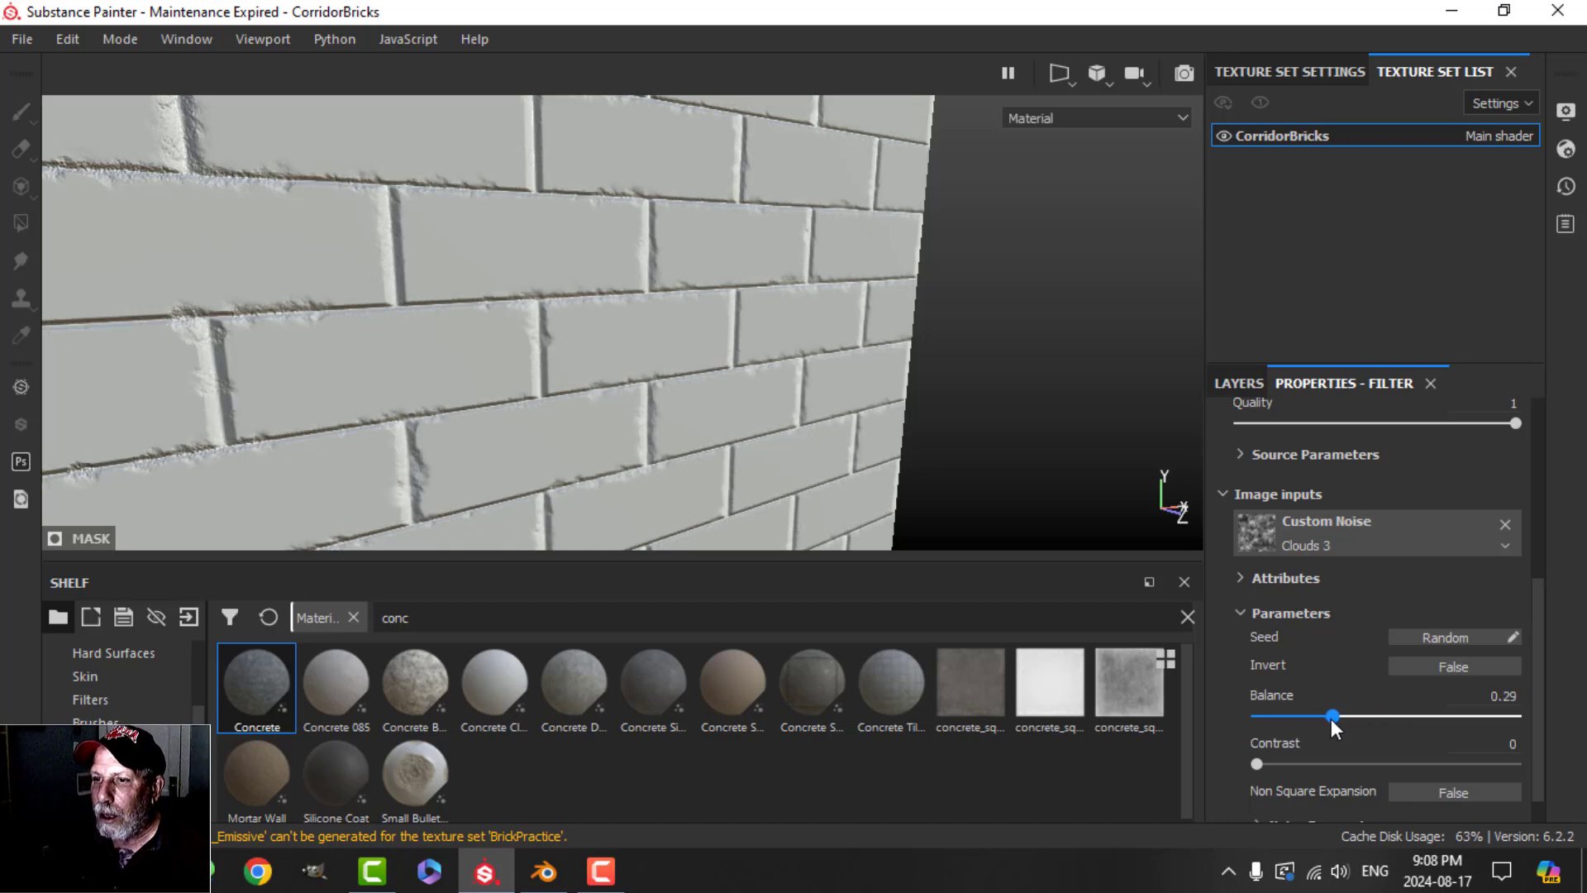
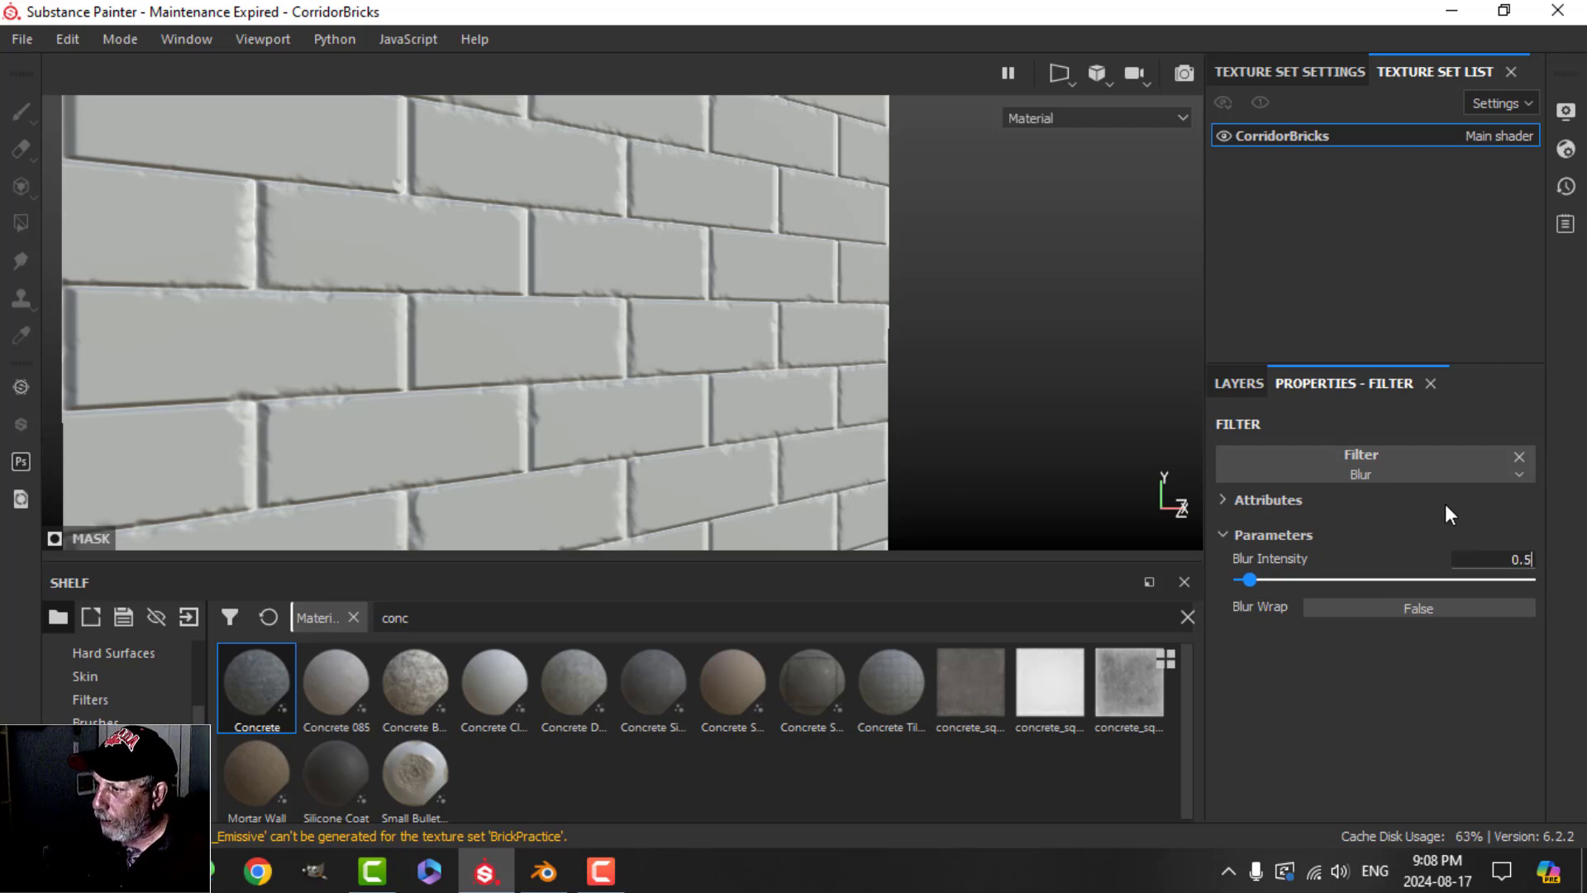
- Set the Blur filter's Blur Intensity to 0.25
{"action": "key", "text": "BackSpace"}
{"action": "type", "text": "25"}
{"action": "key", "text": "Return"}
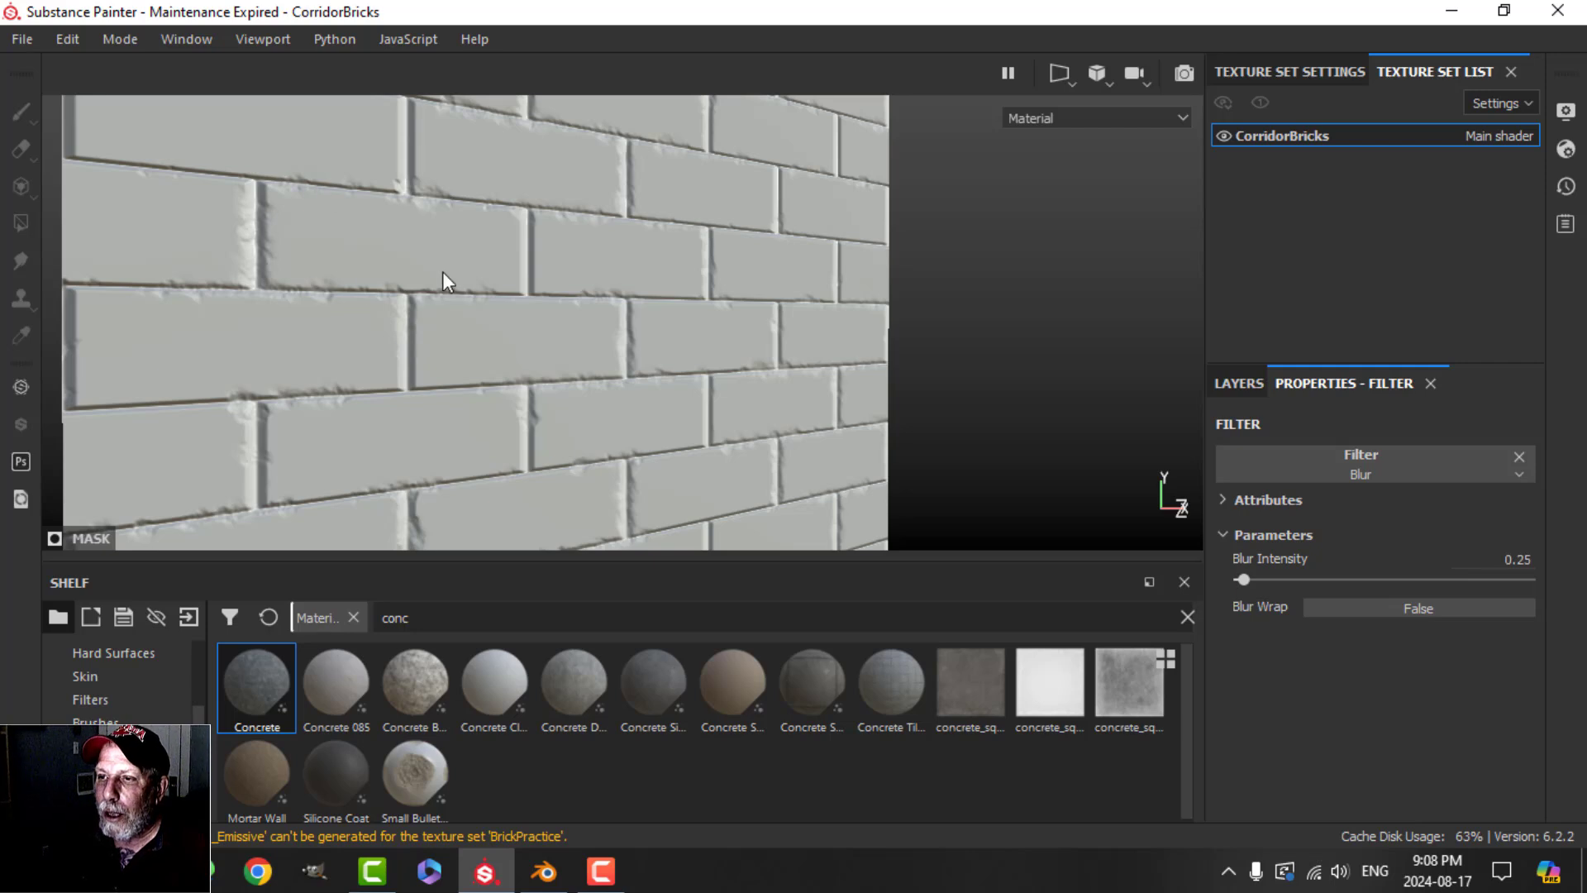
{"action": "left_click_drag", "start_coordinate": [578, 297], "coordinate": [588, 344], "text": "alt"}
- Check the CorridorBricks texture set's size and channel settings, and return to the layer stack
{"action": "left_click", "coordinate": [1339, 73]}
{"action": "scroll", "coordinate": [1382, 314], "scroll_direction": "up", "scroll_amount": 5}
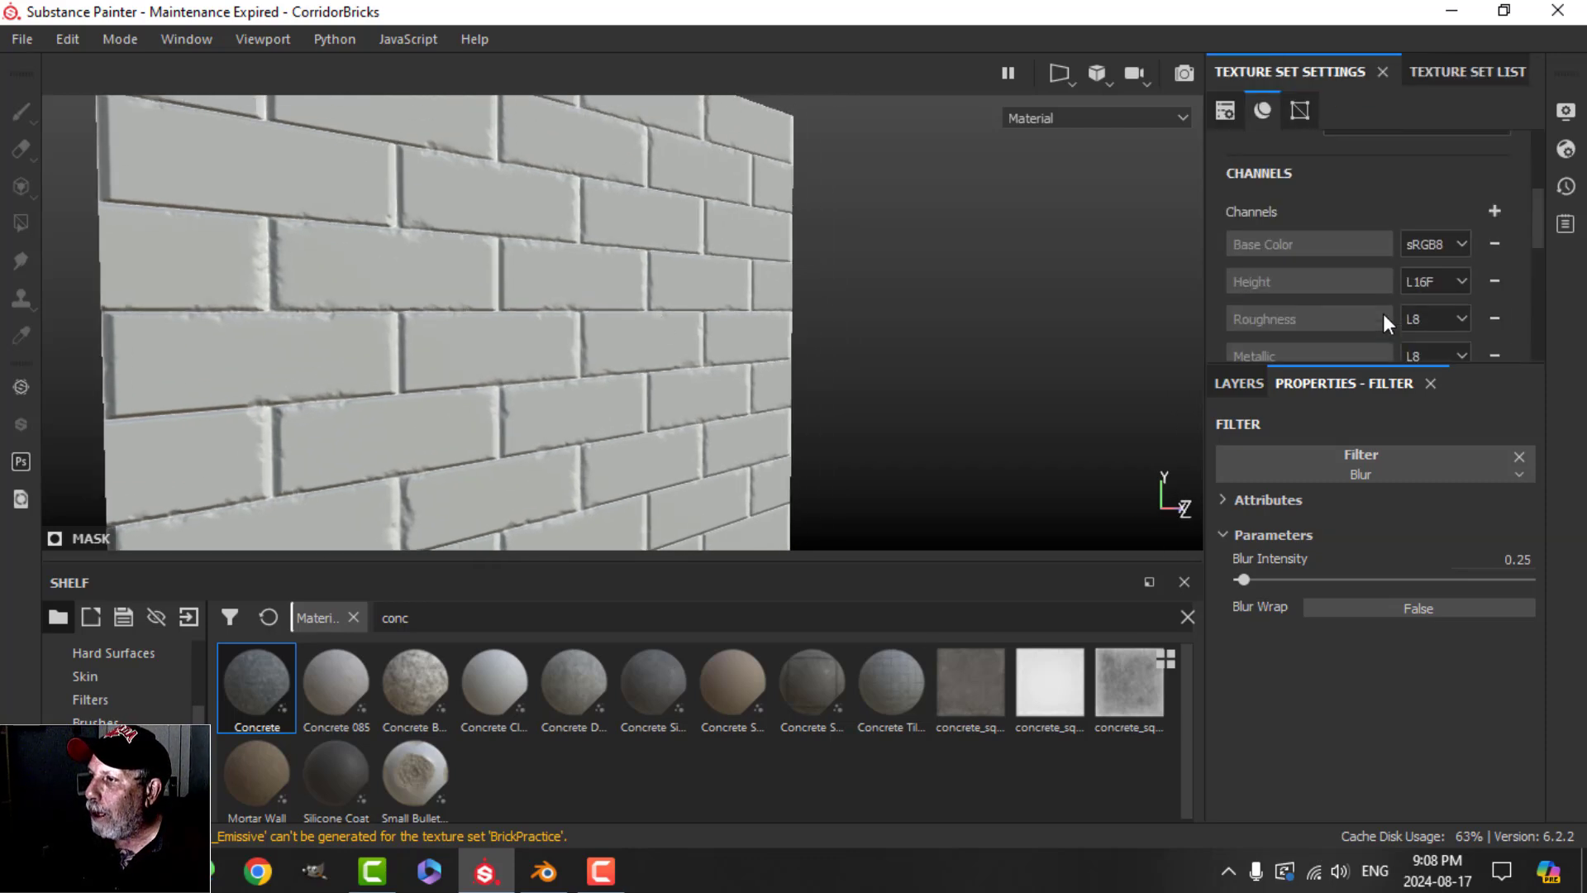
{"action": "scroll", "coordinate": [1352, 264], "scroll_direction": "up", "scroll_amount": 3}
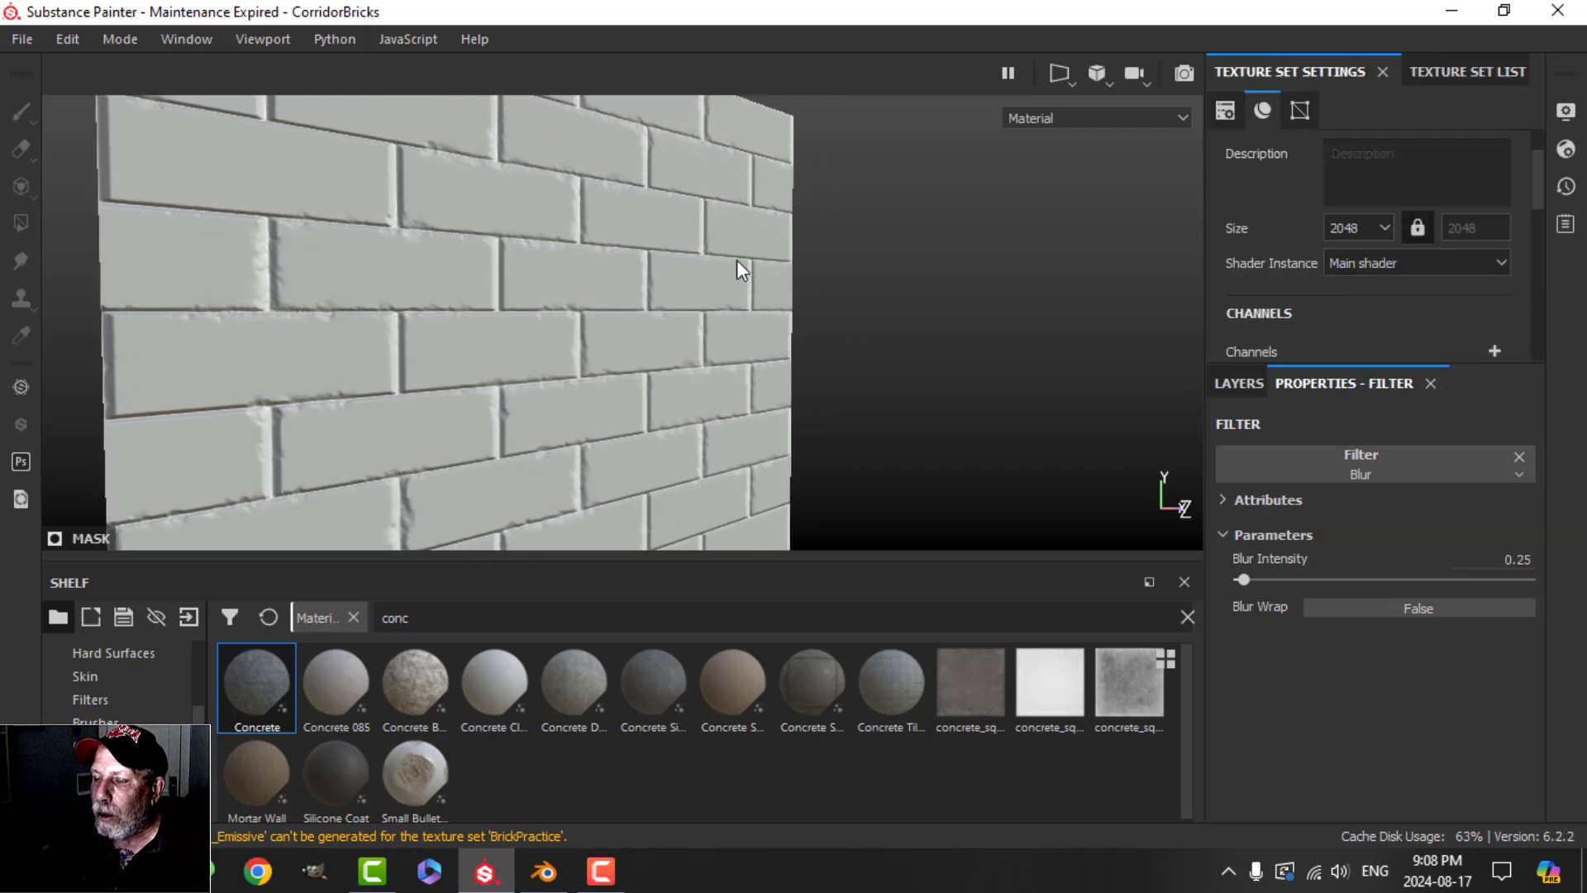
{"action": "left_click_drag", "start_coordinate": [737, 265], "coordinate": [744, 293], "text": "alt"}
{"action": "left_click", "coordinate": [1440, 71]}
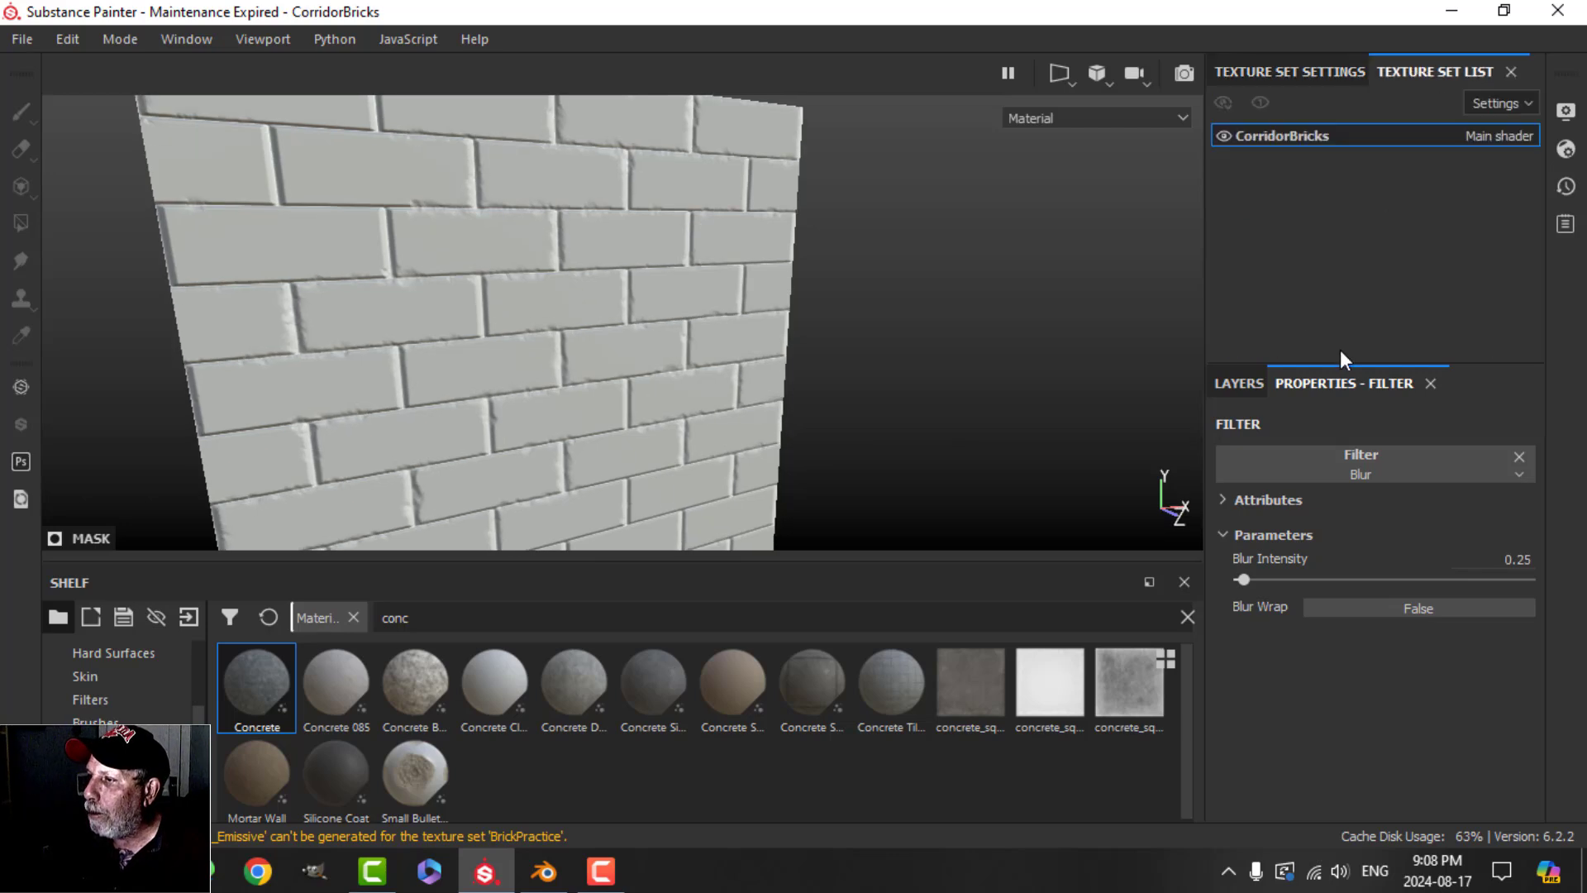
{"action": "left_click", "coordinate": [1286, 76]}
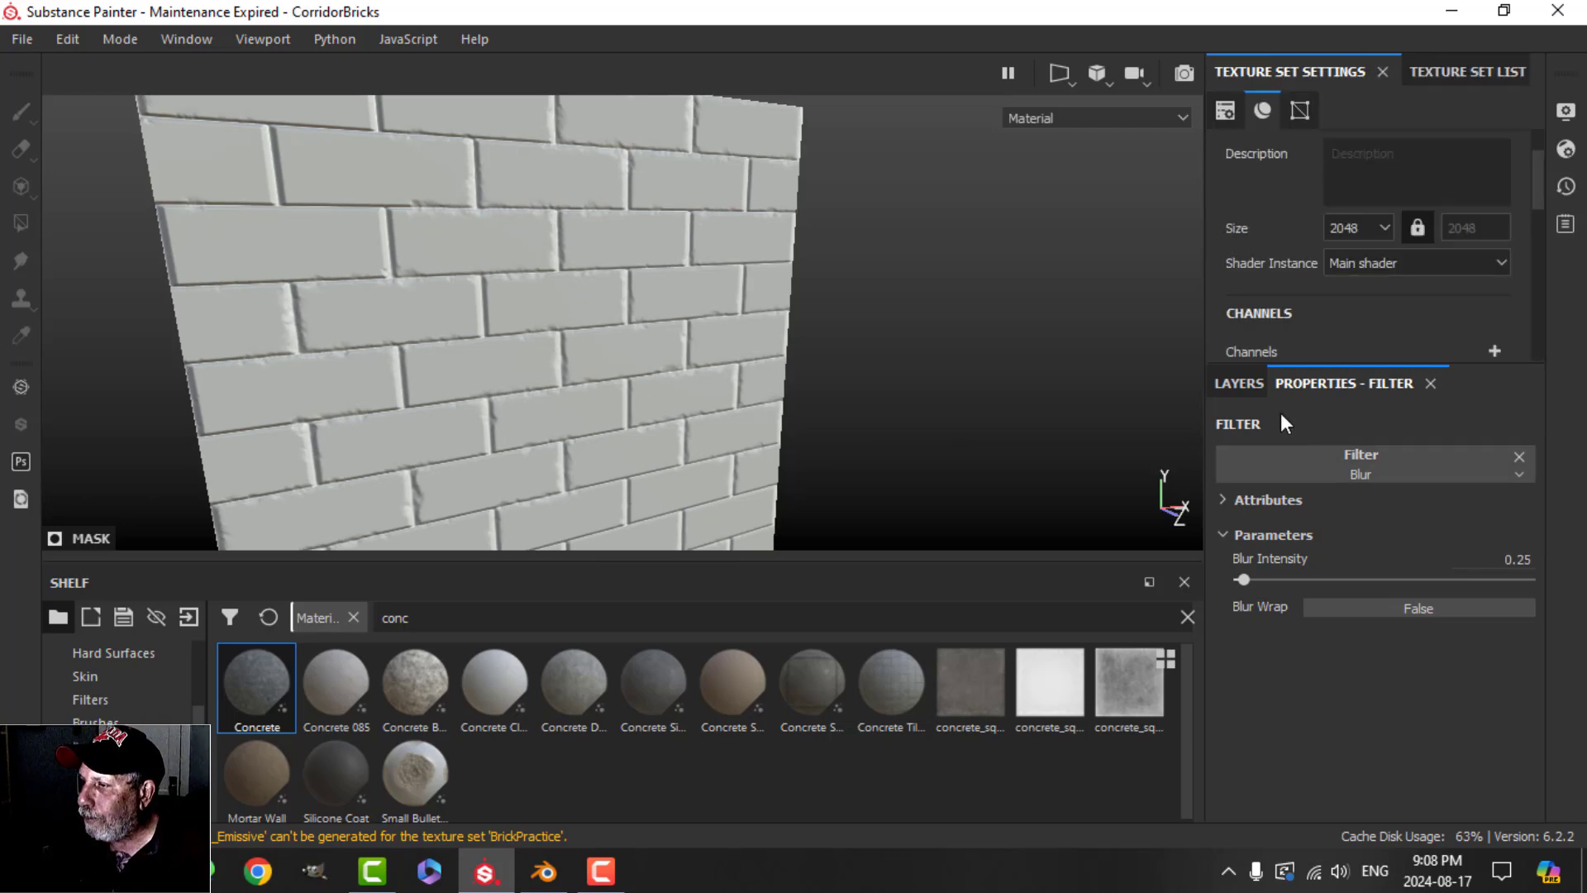
{"action": "left_click", "coordinate": [1239, 383]}
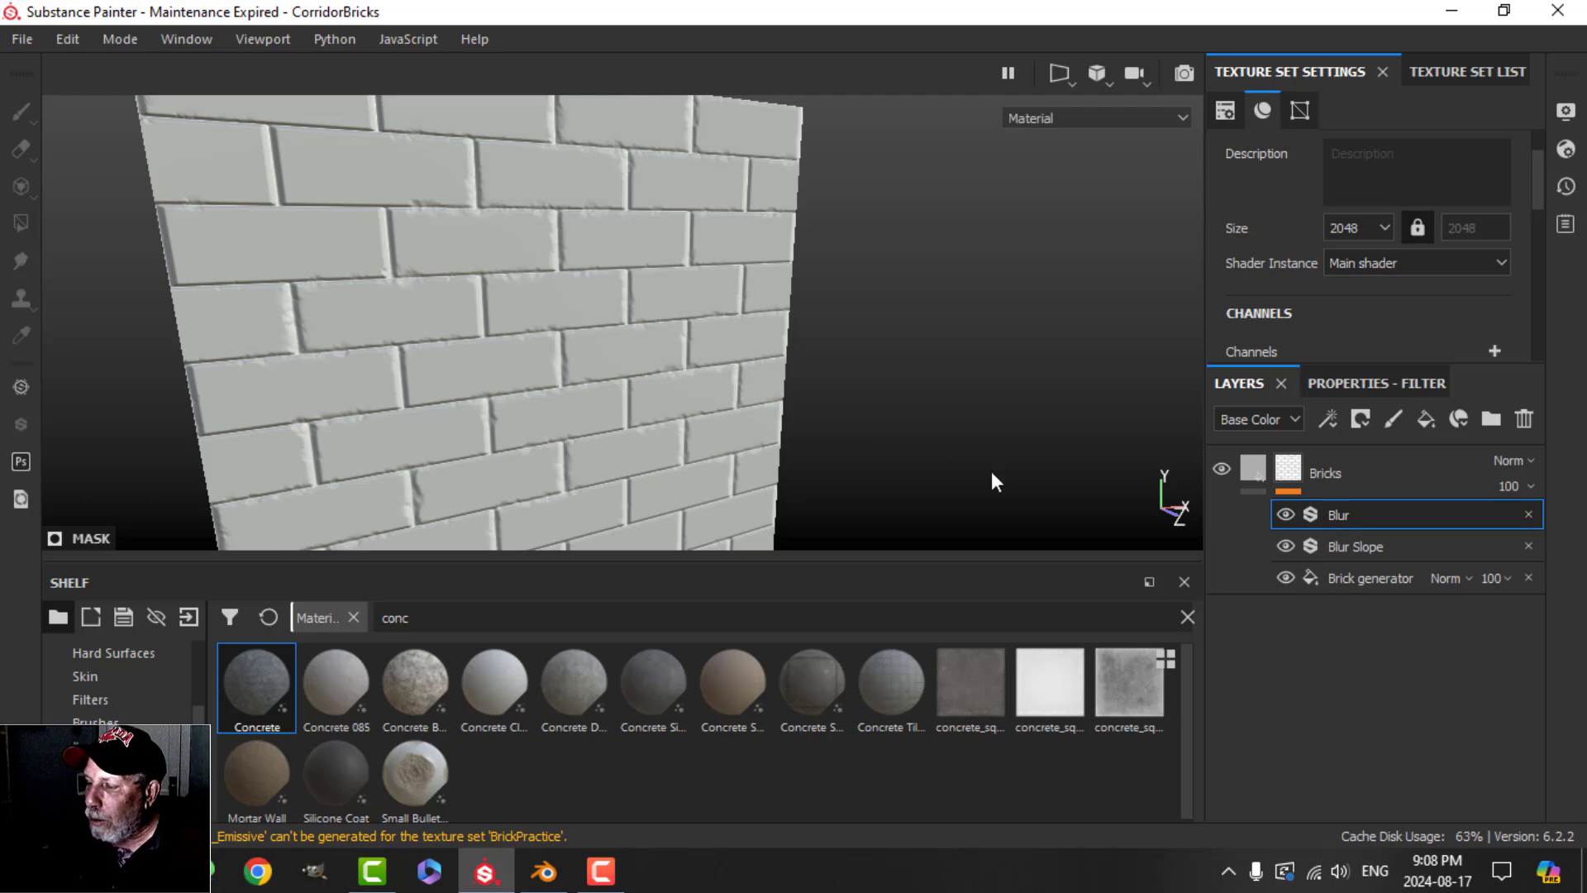
{"action": "mouse_move", "coordinate": [679, 435]}
{"action": "left_mouse_down", "text": "alt"}
{"action": "mouse_move", "coordinate": [641, 450]}
{"action": "mouse_move", "coordinate": [671, 424]}
{"action": "left_mouse_up", "text": "alt"}
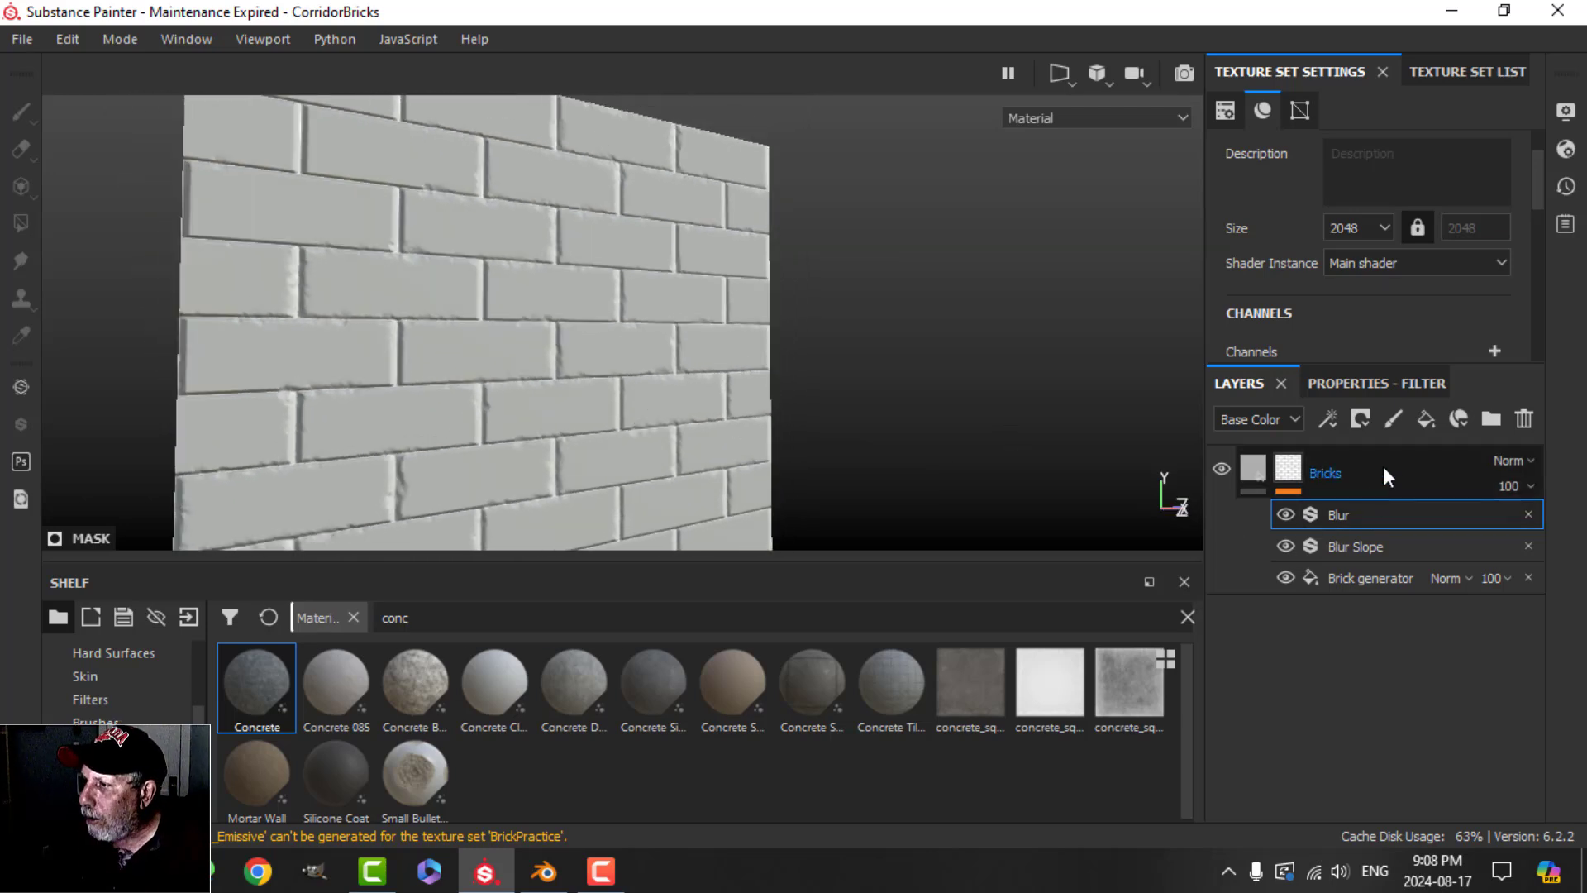
{"action": "left_click", "coordinate": [1391, 420]}
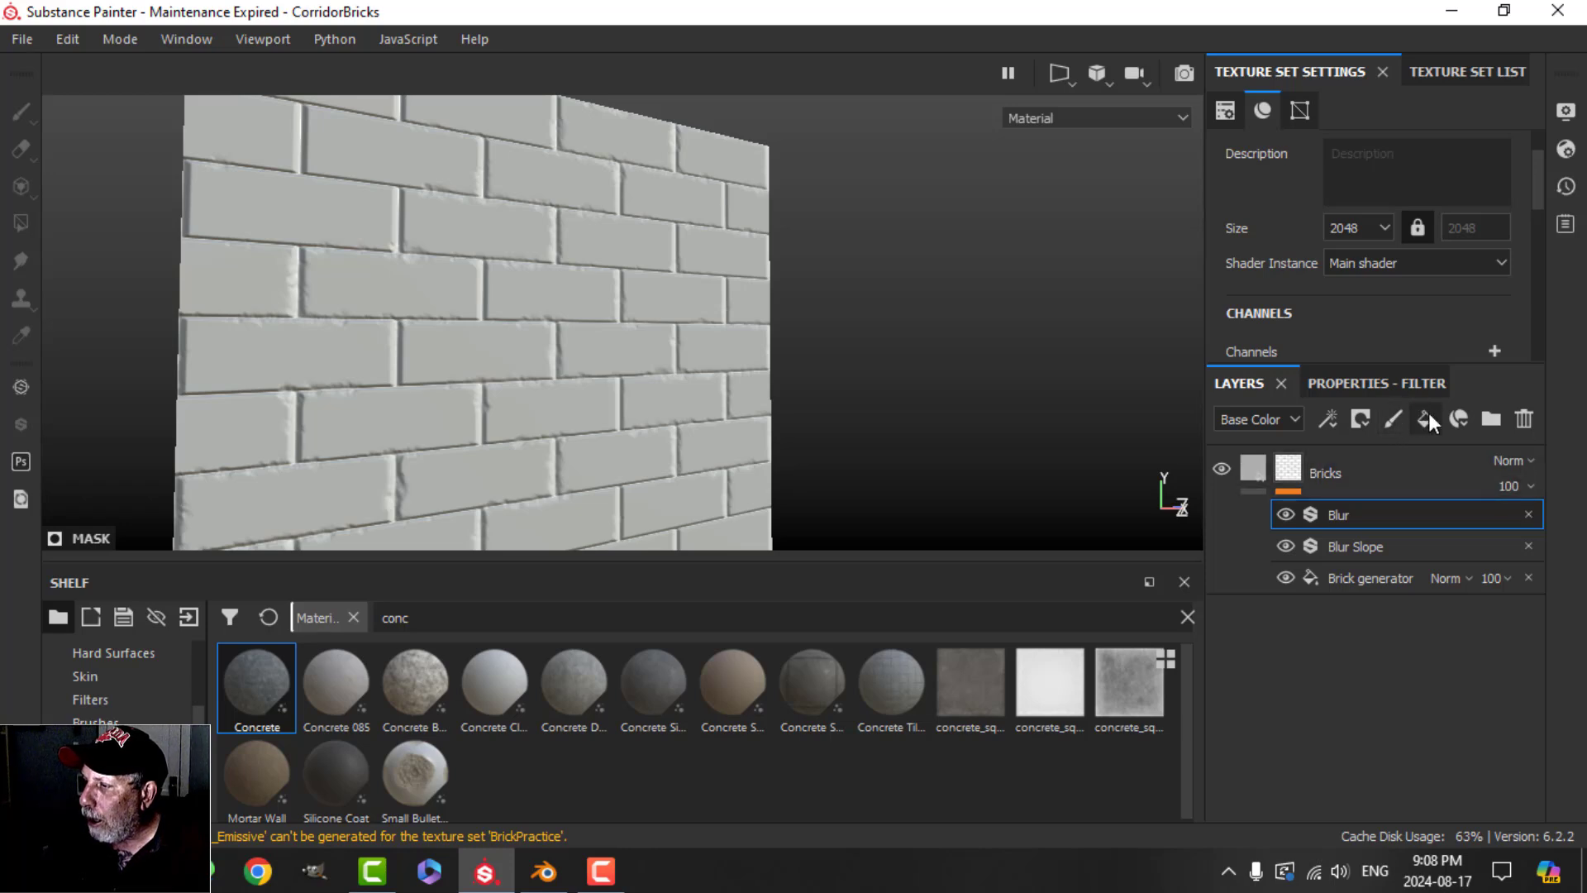
{"action": "left_click", "coordinate": [1427, 418]}
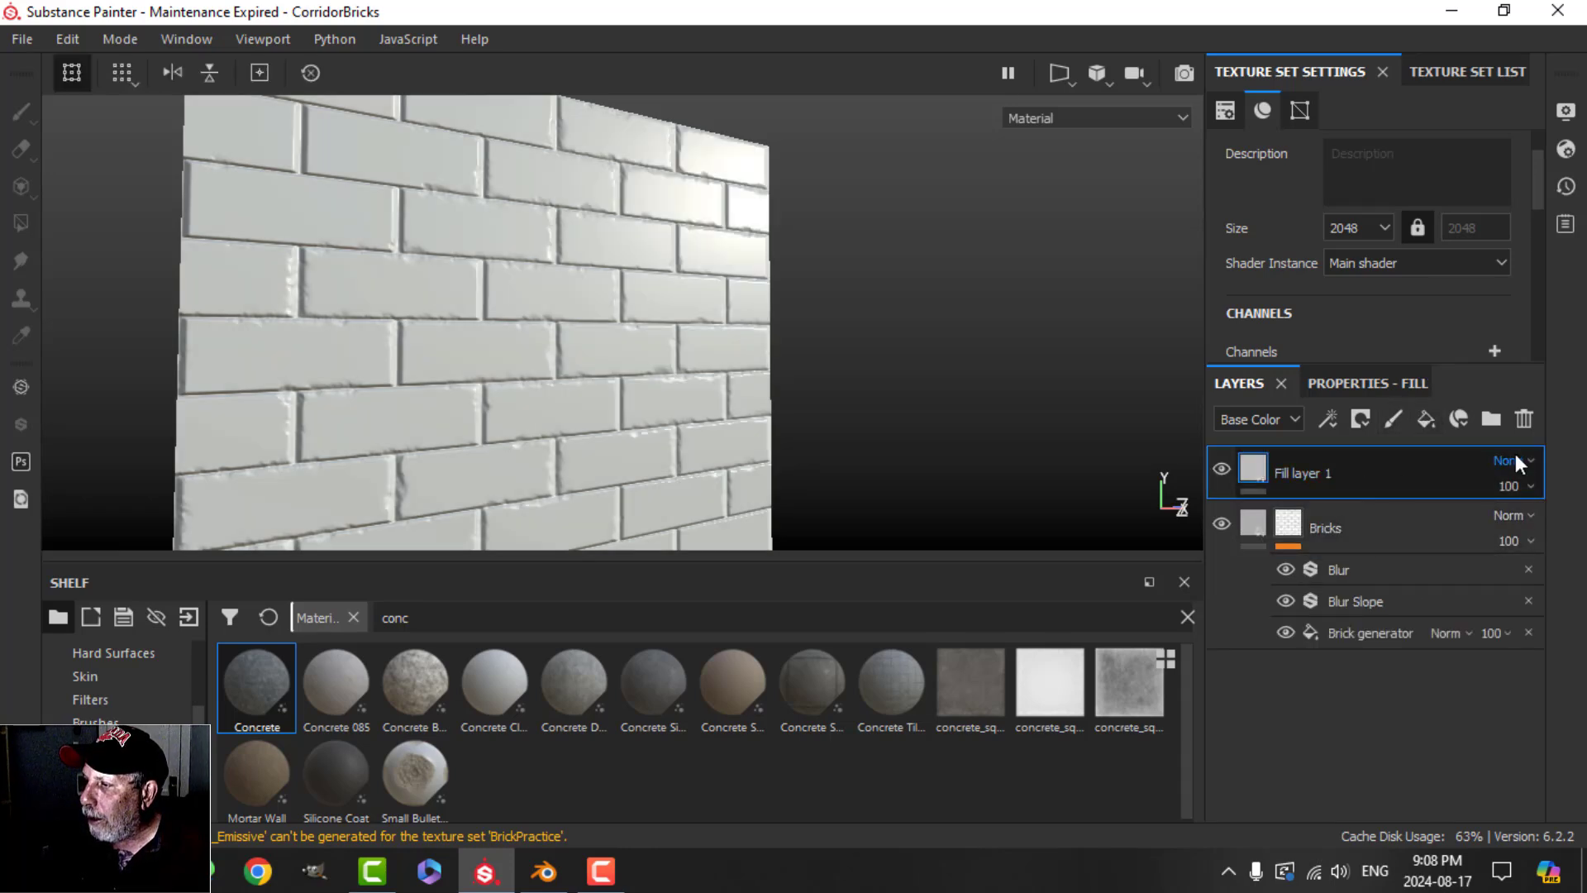
{"action": "left_click", "coordinate": [1524, 419]}
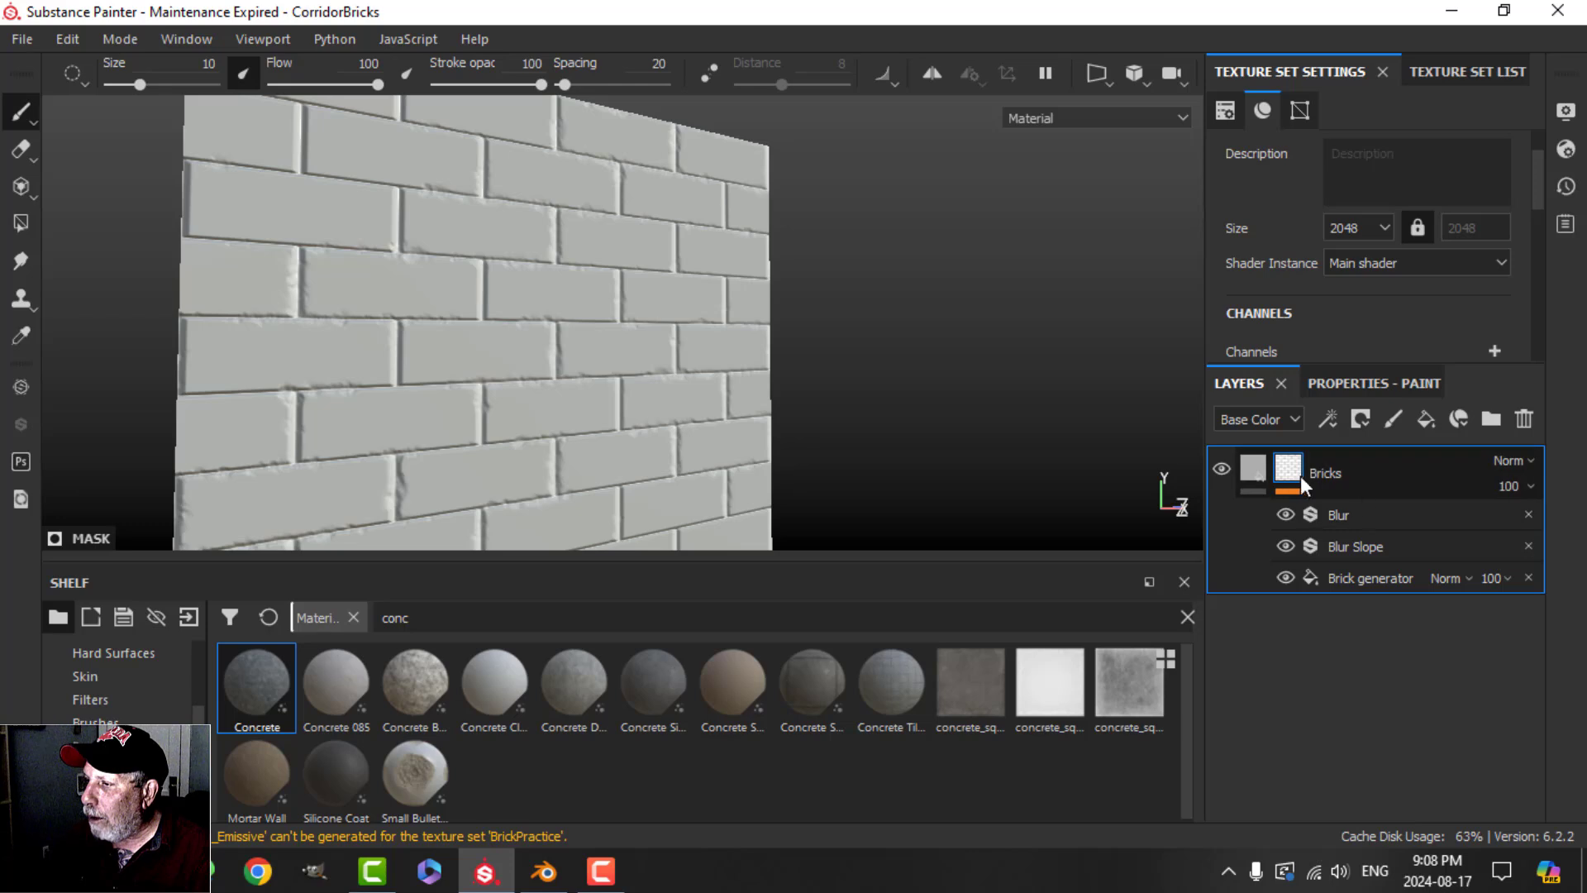
- Add a fill effect to the Bricks layer's mask and show its properties
{"action": "left_click", "coordinate": [1328, 419]}
{"action": "left_click", "coordinate": [1367, 502]}
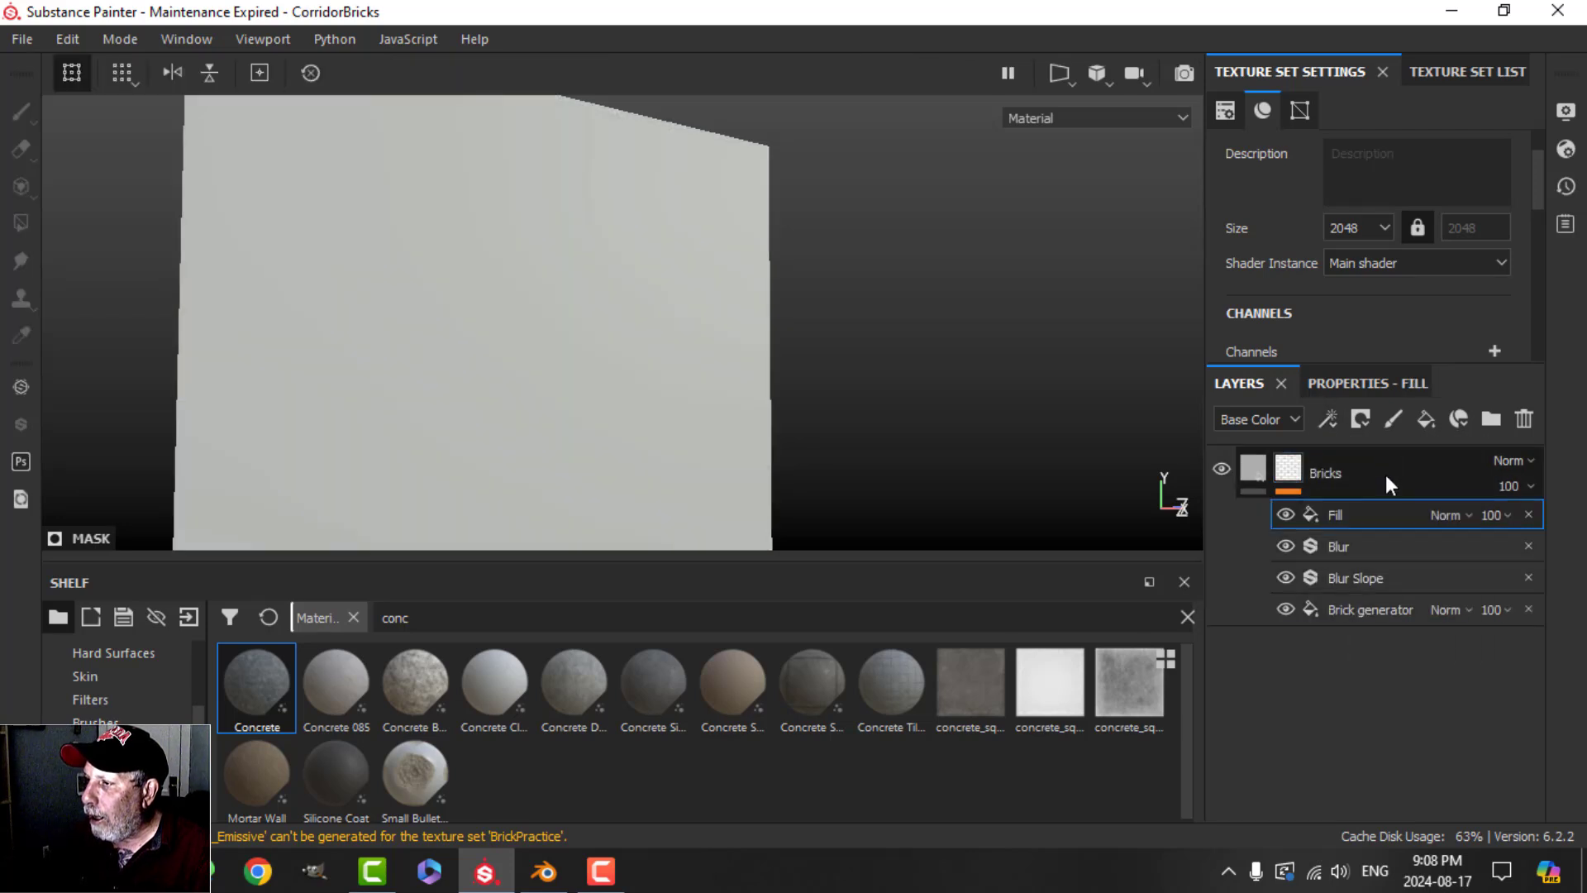
{"action": "left_click", "coordinate": [1366, 383]}
- Search the grayscale resources for "cells" and assign Cells 4 to the mask's fill effect
{"action": "left_click", "coordinate": [1394, 524]}
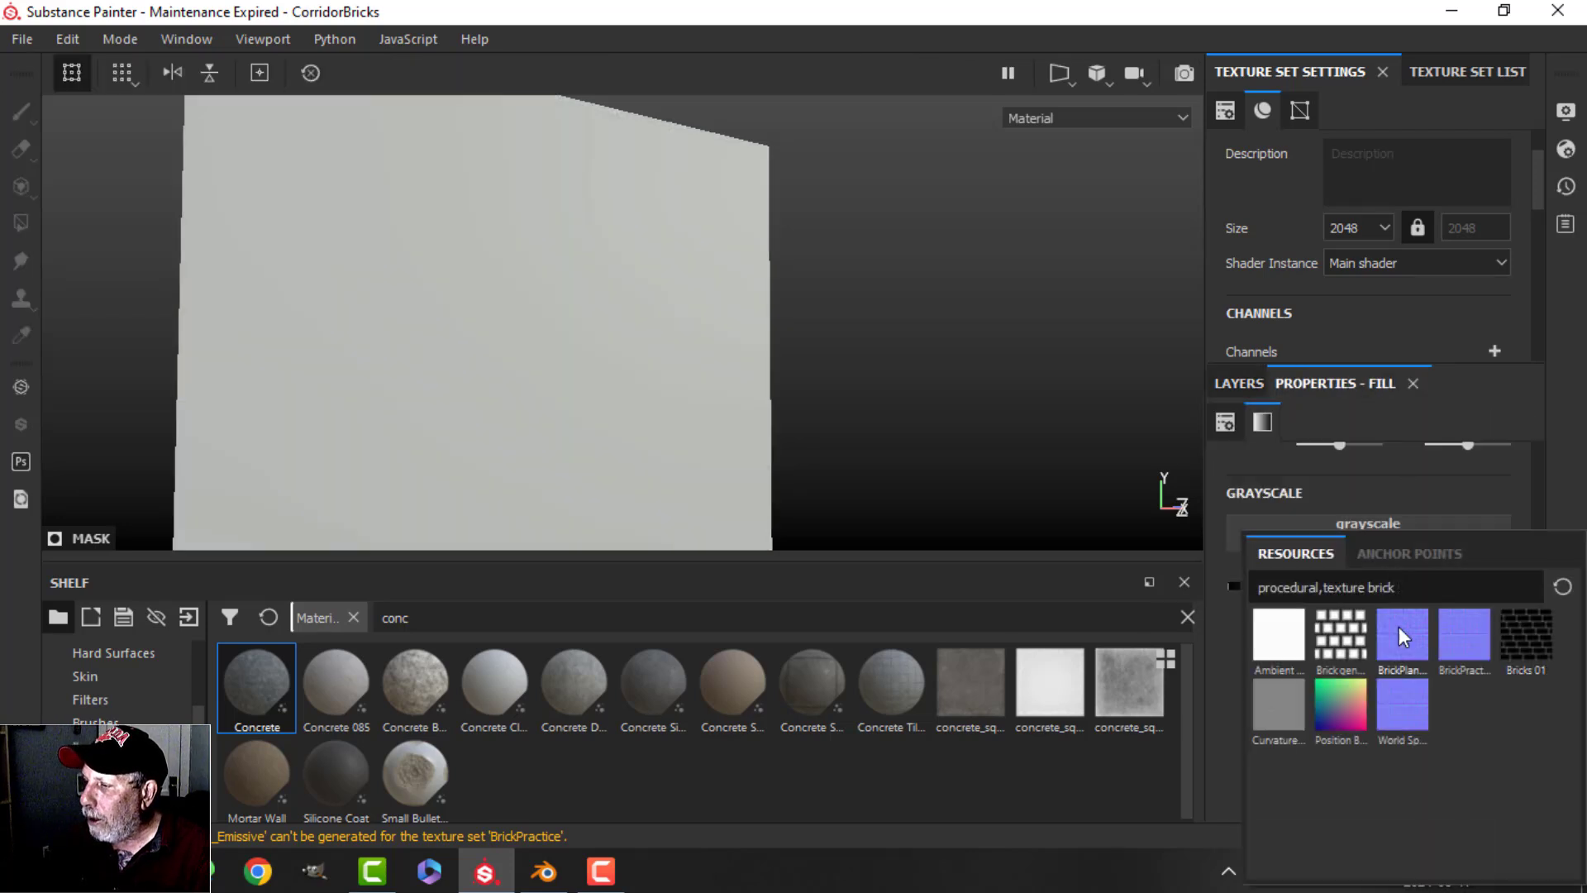
{"action": "left_click", "coordinate": [1442, 592]}
{"action": "key", "text": "BackSpace"}
{"action": "key", "text": "BackSpace"}
{"action": "key", "text": "BackSpace"}
{"action": "key", "text": "BackSpace"}
{"action": "key", "text": "BackSpace"}
{"action": "key", "text": "BackSpace"}
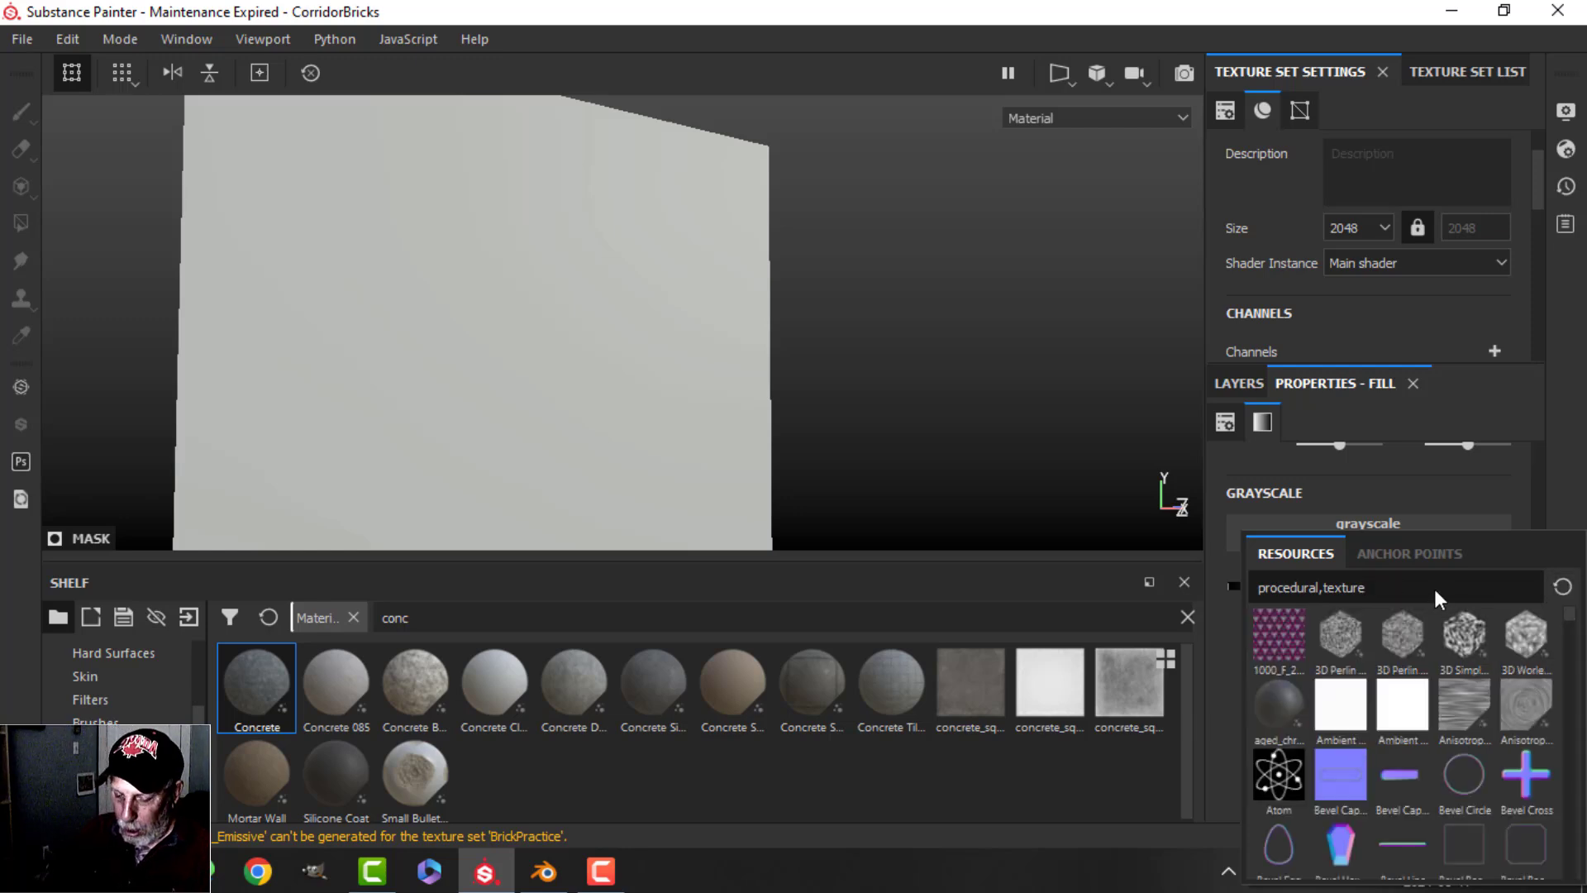
{"action": "type", "text": "cells"}
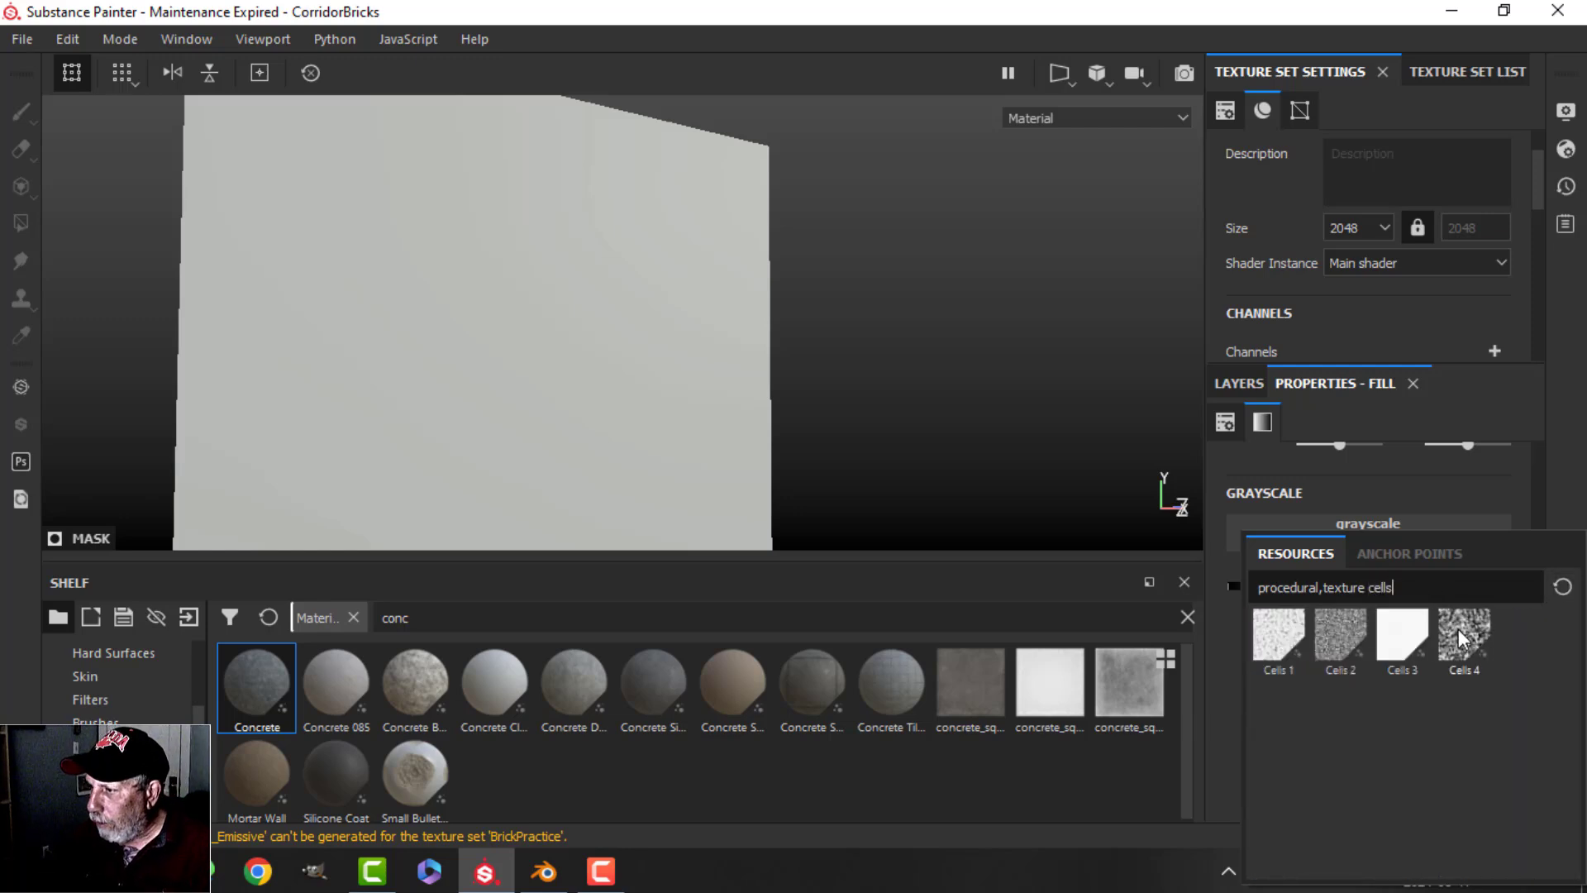
{"action": "left_click", "coordinate": [1464, 632]}
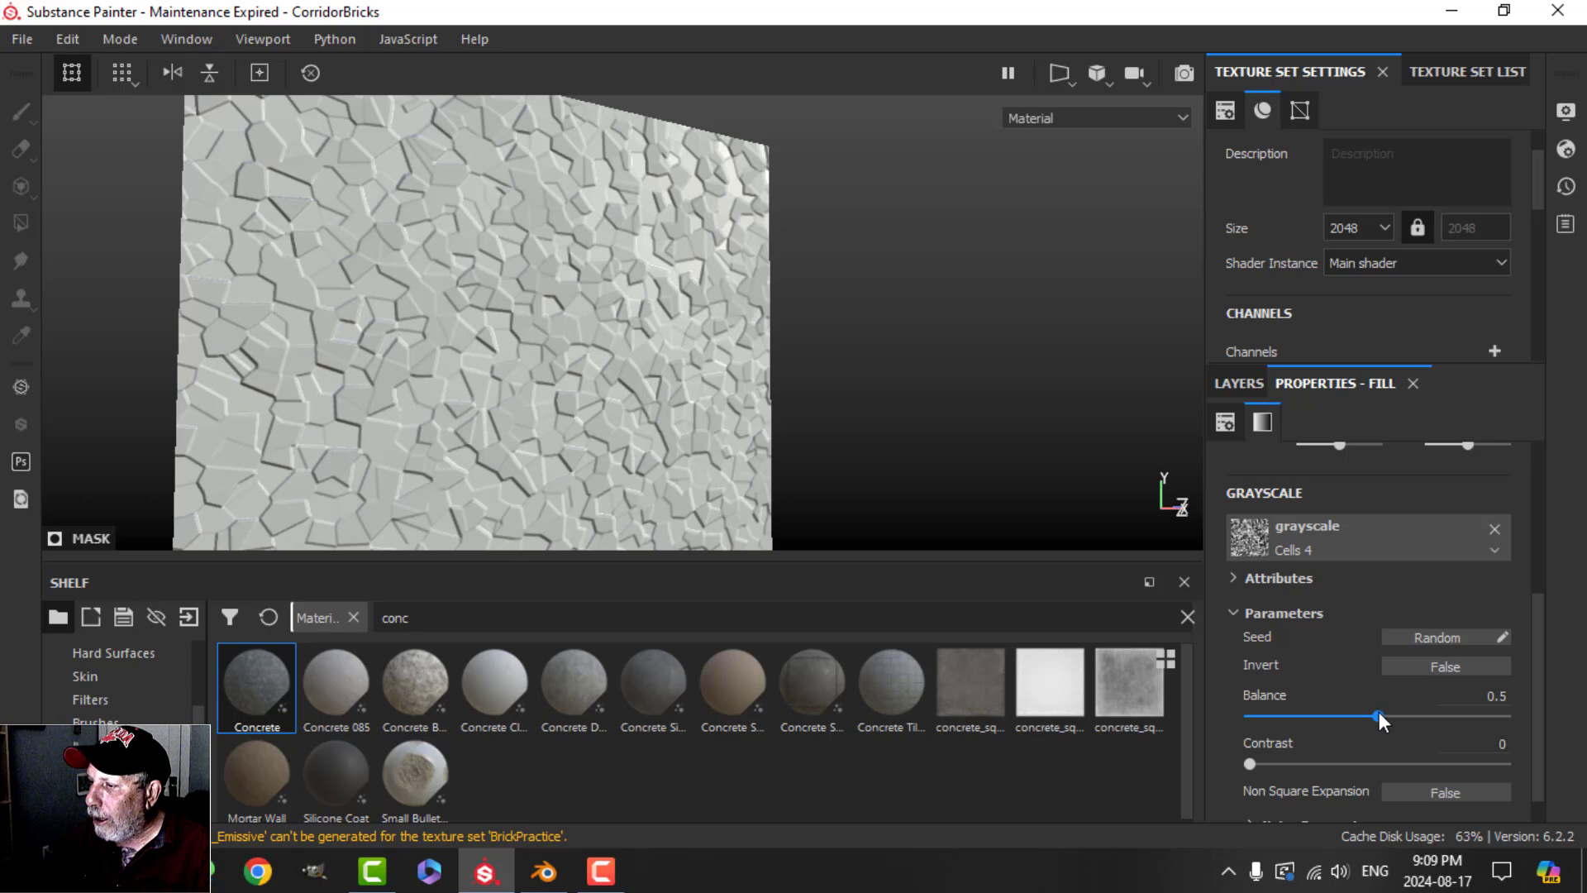
- Raise the Cells 4 noise's Scale to its maximum and its Disorder to about 0.5
{"action": "scroll", "coordinate": [1367, 696], "scroll_direction": "down", "scroll_amount": 1}
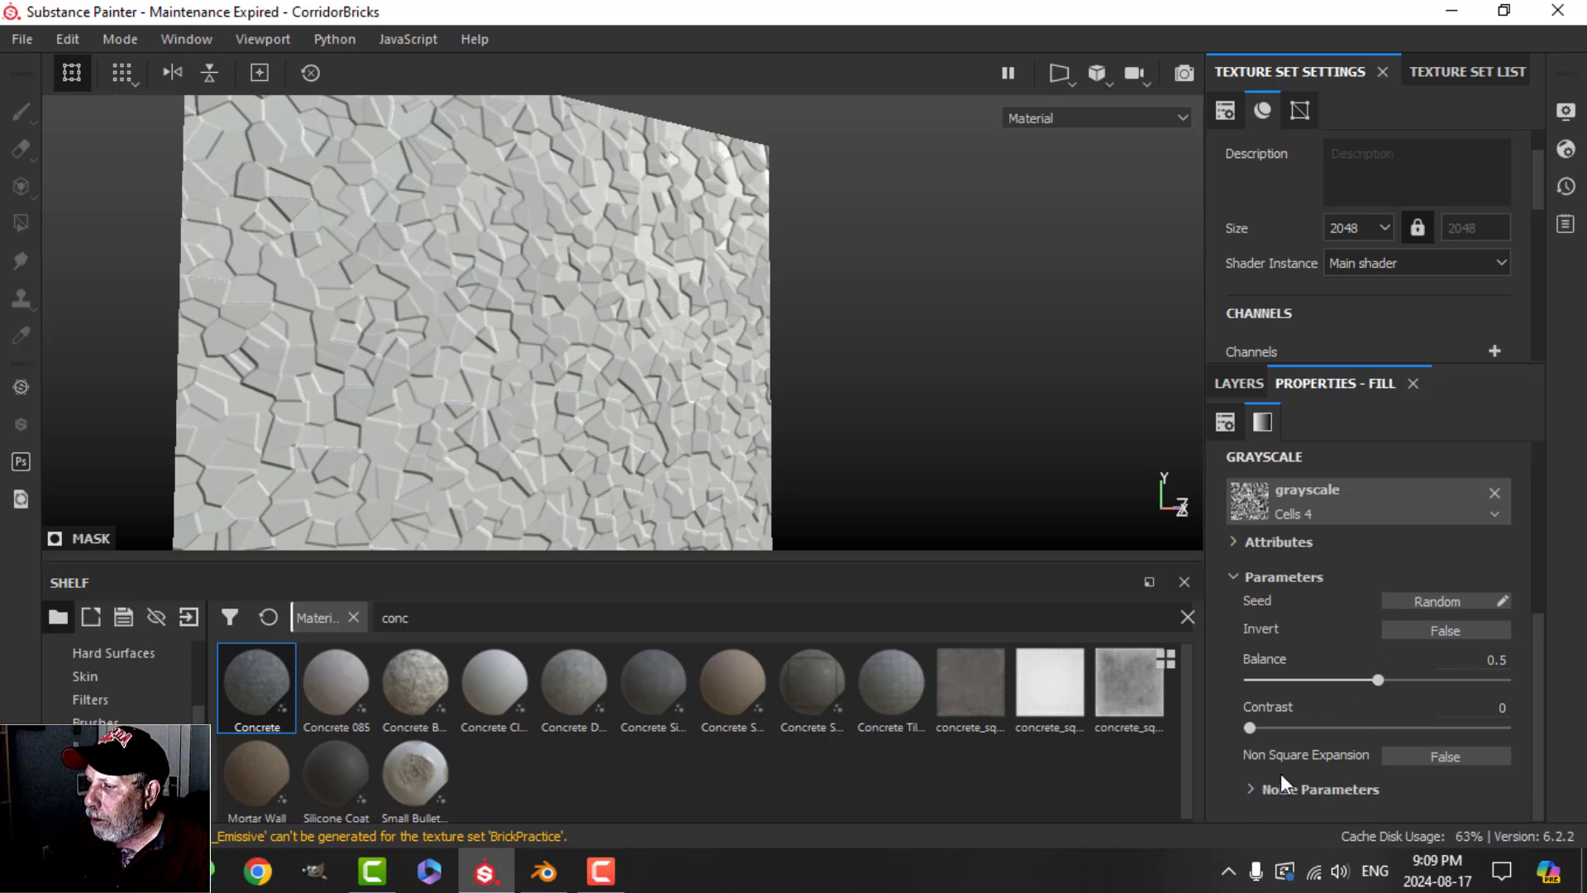
{"action": "left_click", "coordinate": [1257, 790]}
{"action": "scroll", "coordinate": [1341, 785], "scroll_direction": "down", "scroll_amount": 4}
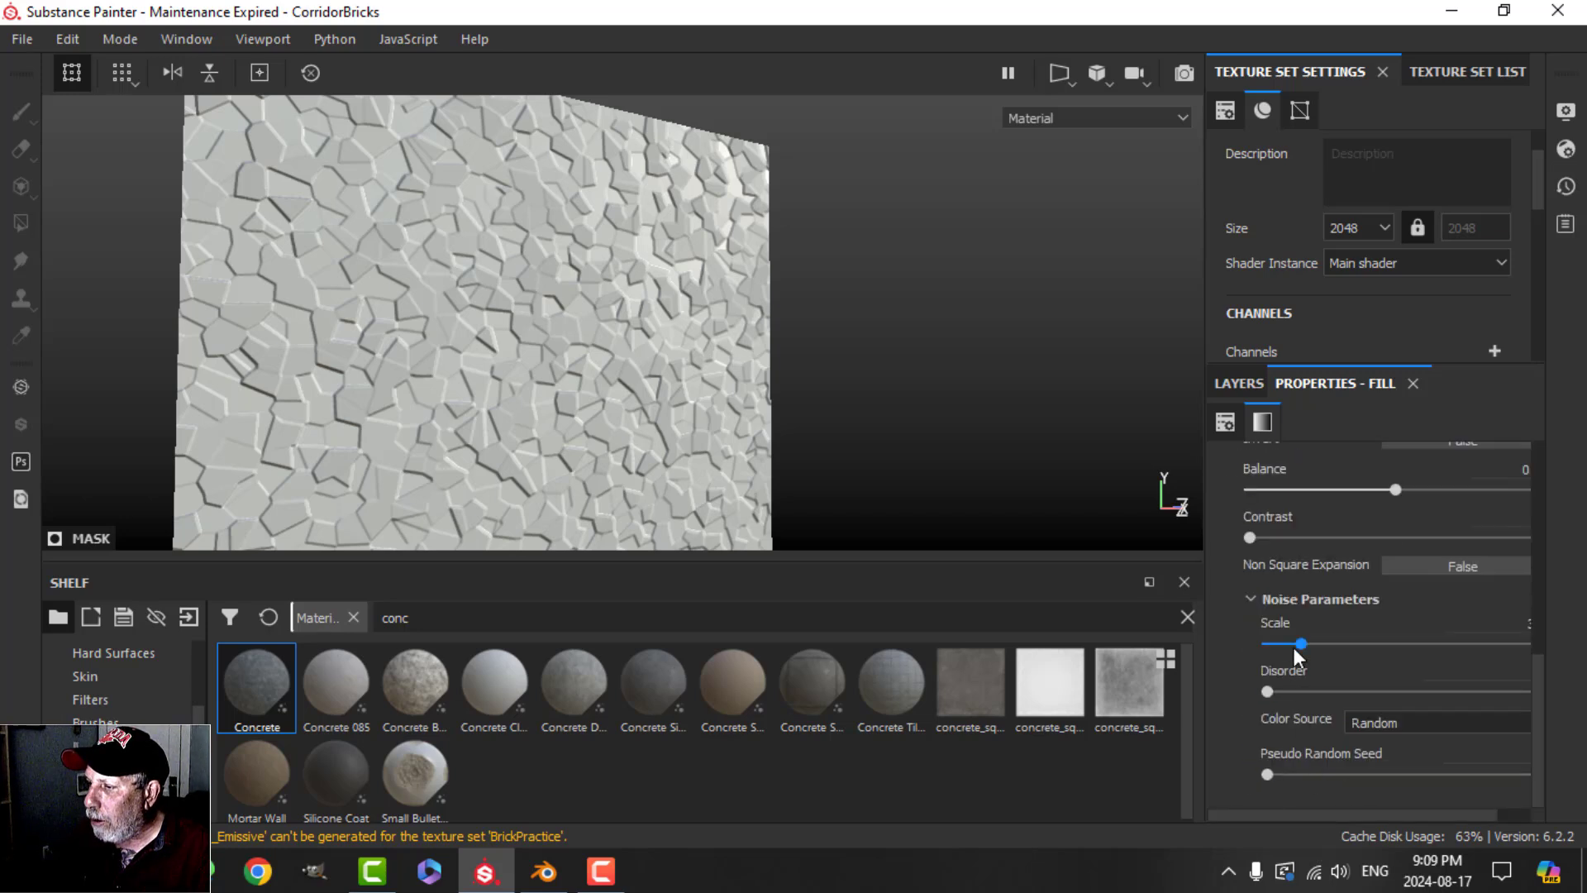
{"action": "left_click_drag", "start_coordinate": [1294, 649], "coordinate": [1567, 637]}
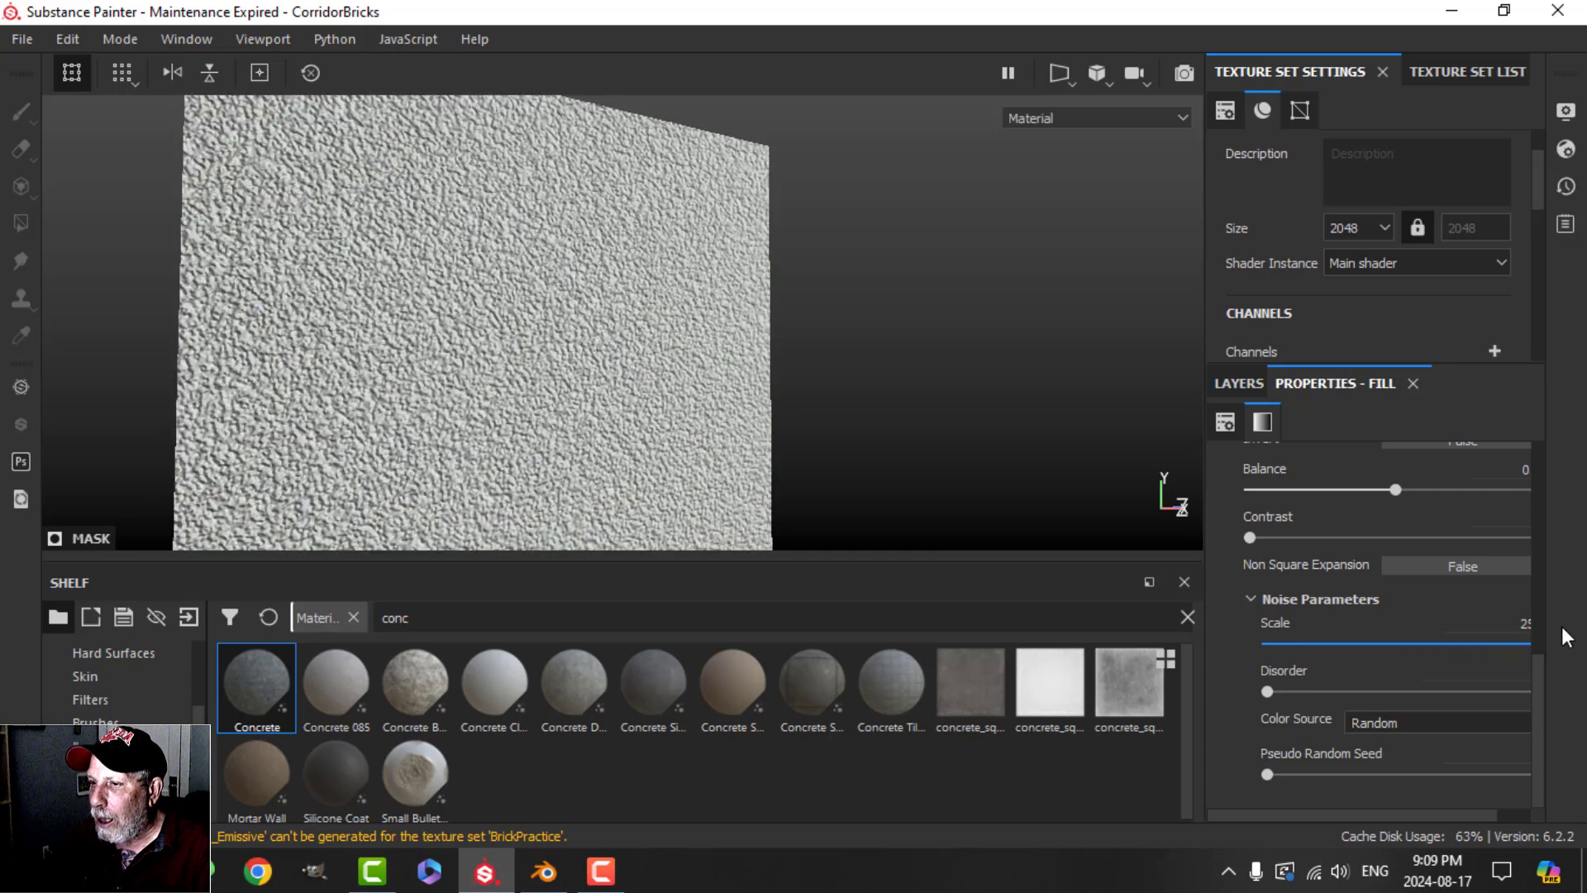
{"action": "left_click_drag", "start_coordinate": [1275, 693], "coordinate": [1407, 673]}
{"action": "scroll", "coordinate": [1389, 673], "scroll_direction": "up", "scroll_amount": 3}
{"action": "scroll", "coordinate": [1366, 682], "scroll_direction": "down", "scroll_amount": 2}
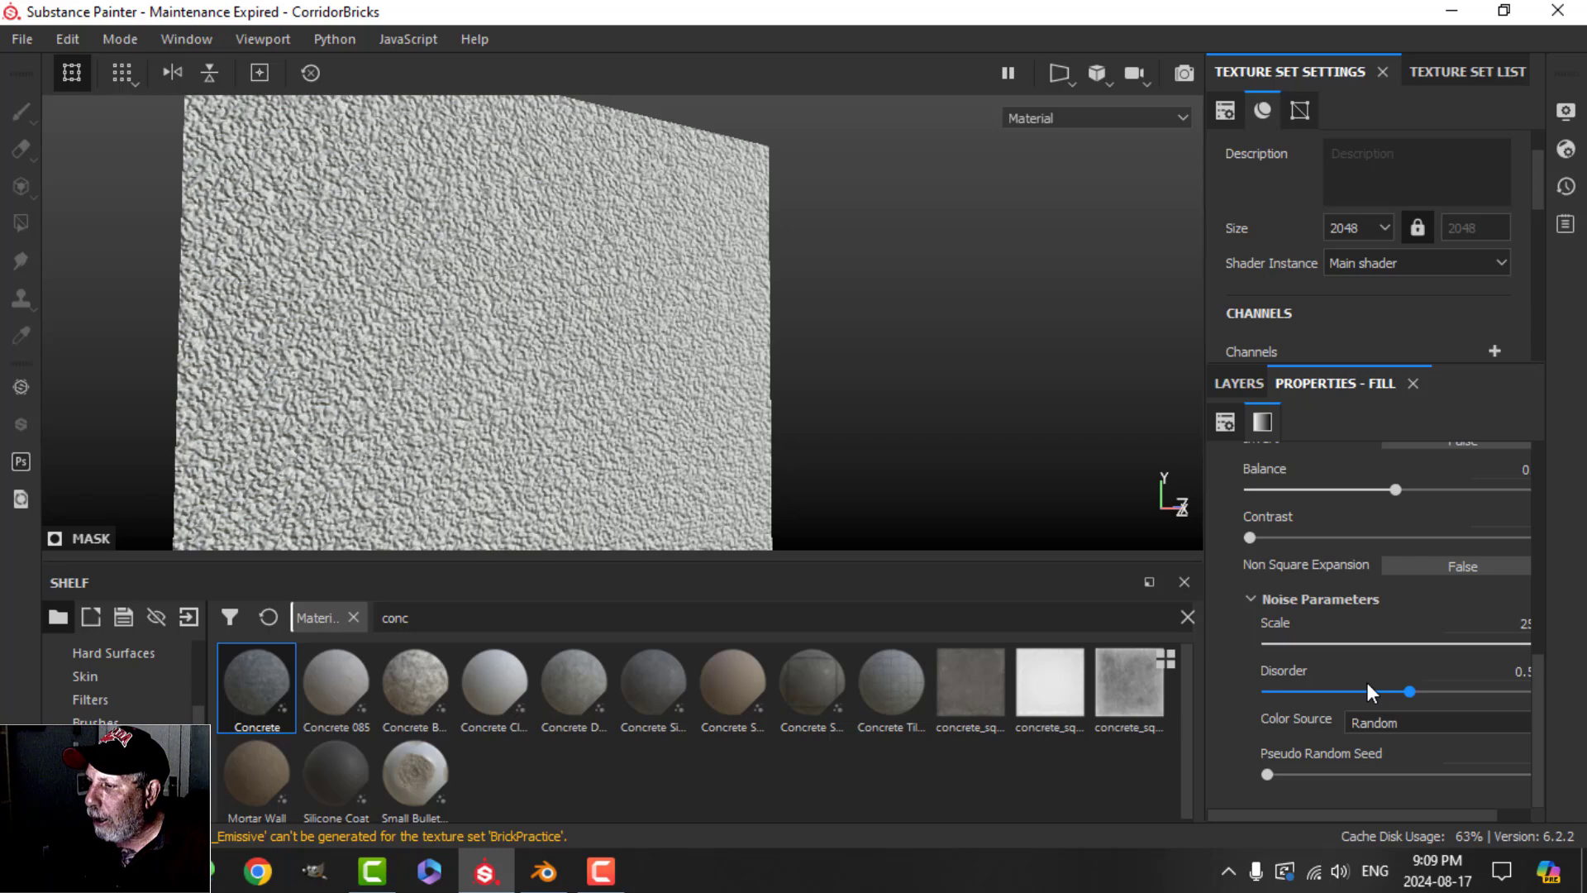
- Lower the Cells 4 noise's Balance to slightly above zero
{"action": "scroll", "coordinate": [1367, 682], "scroll_direction": "up", "scroll_amount": 3}
{"action": "scroll", "coordinate": [1366, 682], "scroll_direction": "down", "scroll_amount": 1}
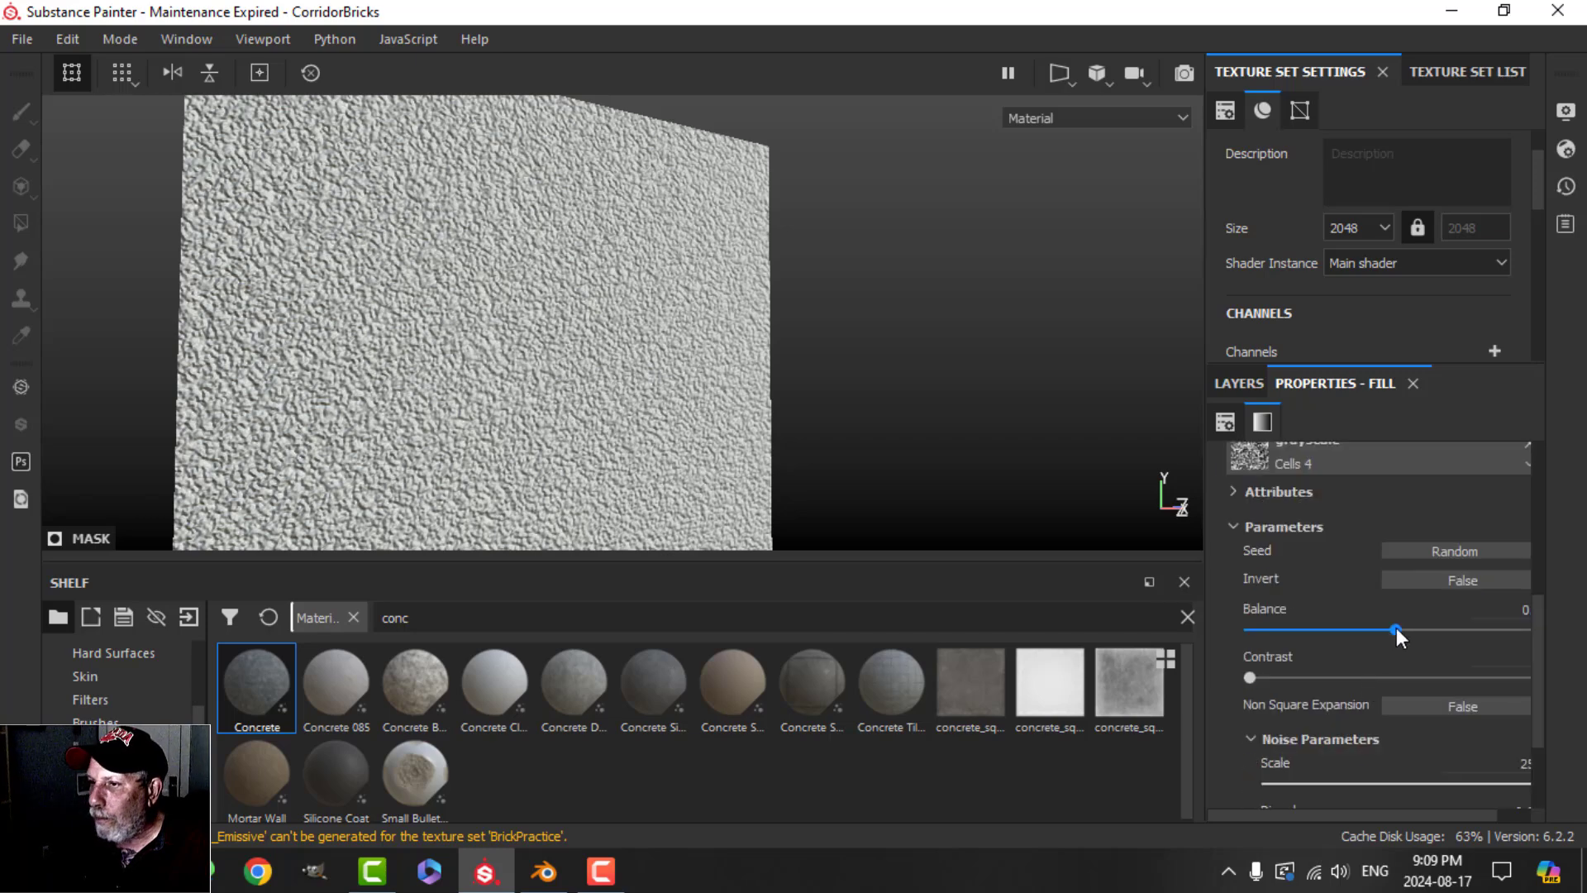
{"action": "left_click_drag", "start_coordinate": [1395, 629], "coordinate": [1275, 641]}
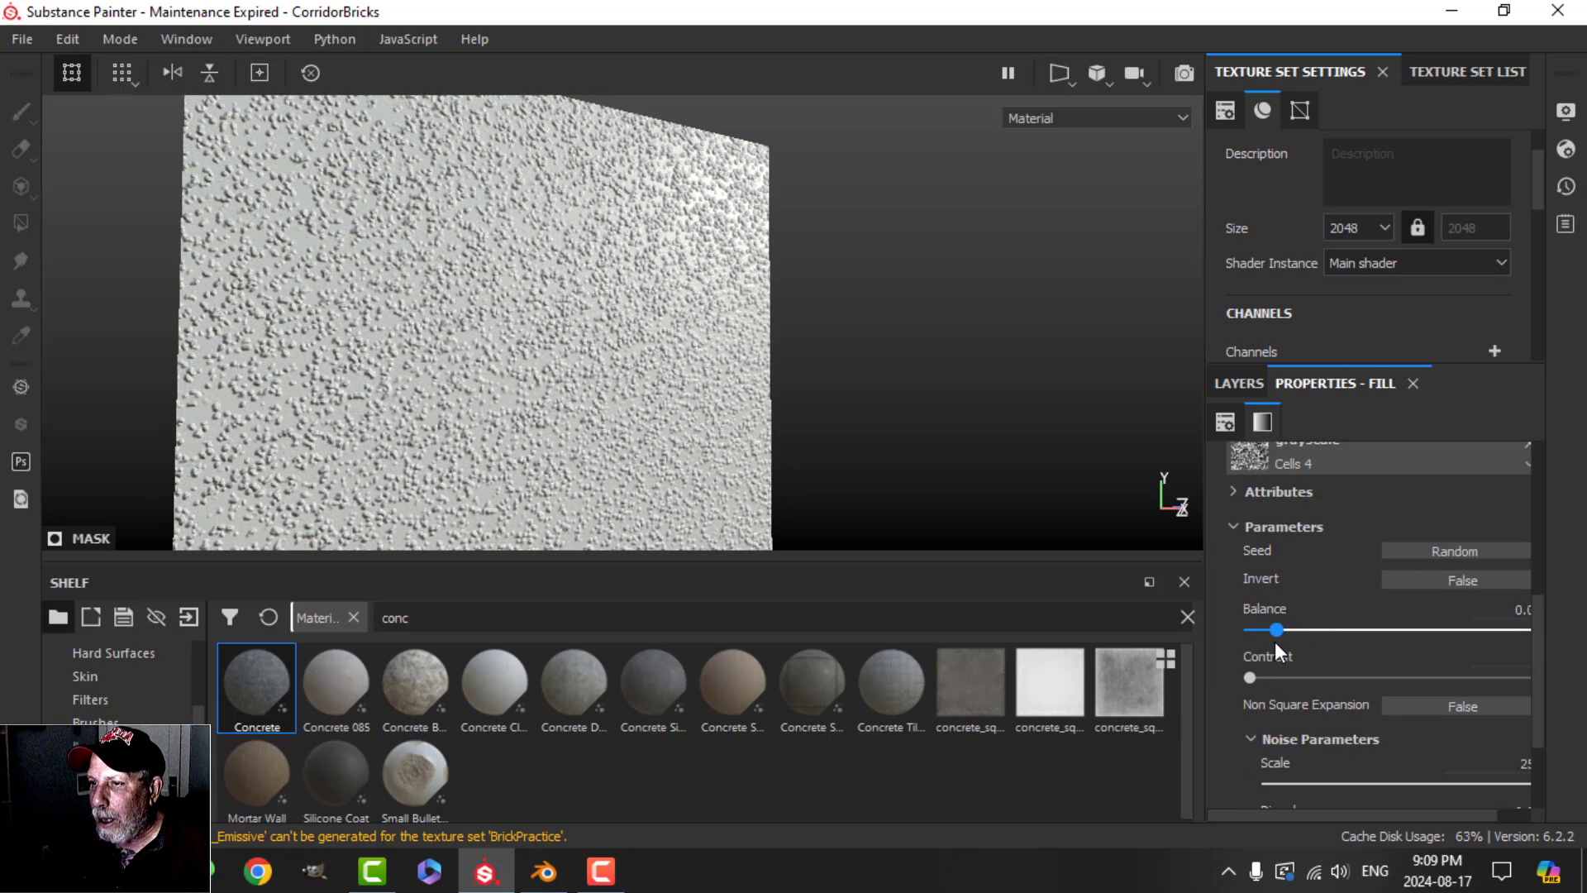
{"action": "scroll", "coordinate": [1331, 589], "scroll_direction": "up", "scroll_amount": 4}
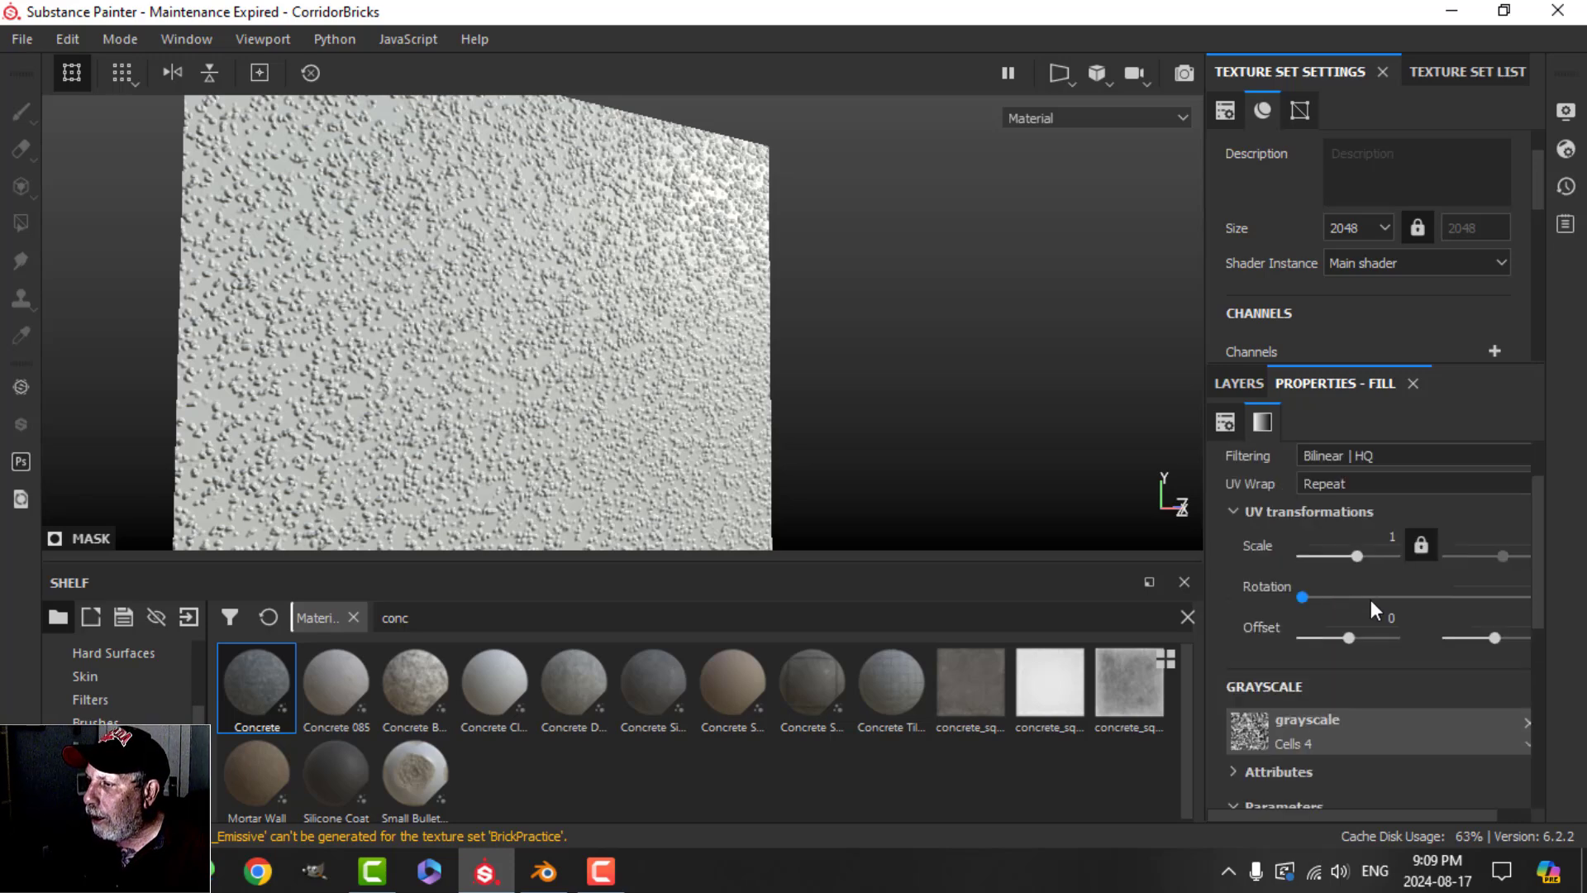
- Set the Cells 4 fill's blend mode to Subtract and its opacity to 15 in the Bricks mask
{"action": "left_click", "coordinate": [1239, 383]}
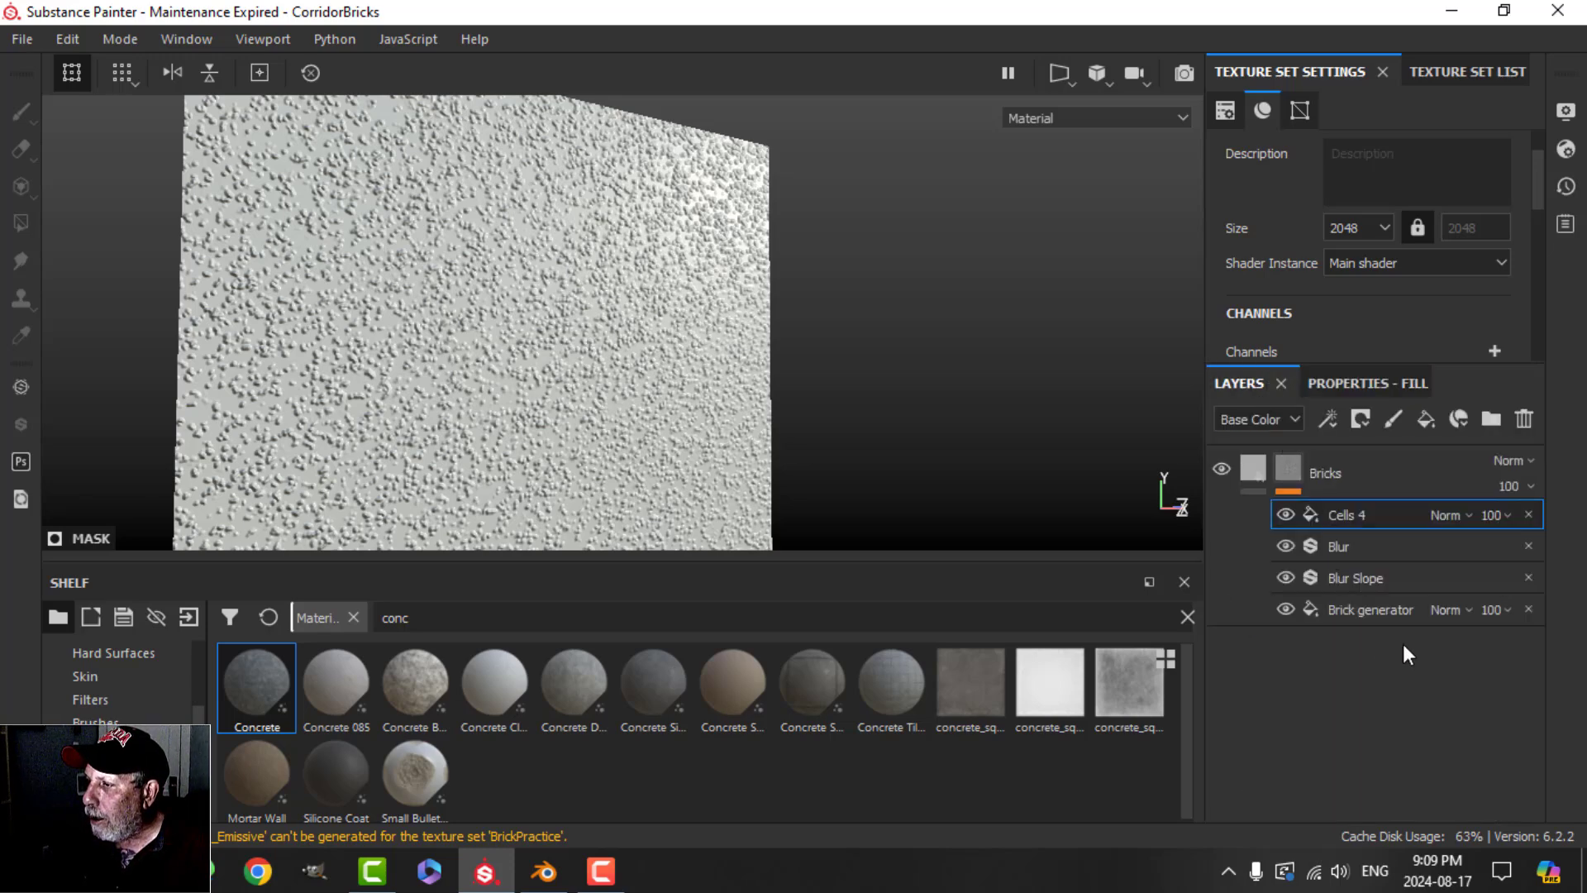
{"action": "left_click", "coordinate": [1467, 515]}
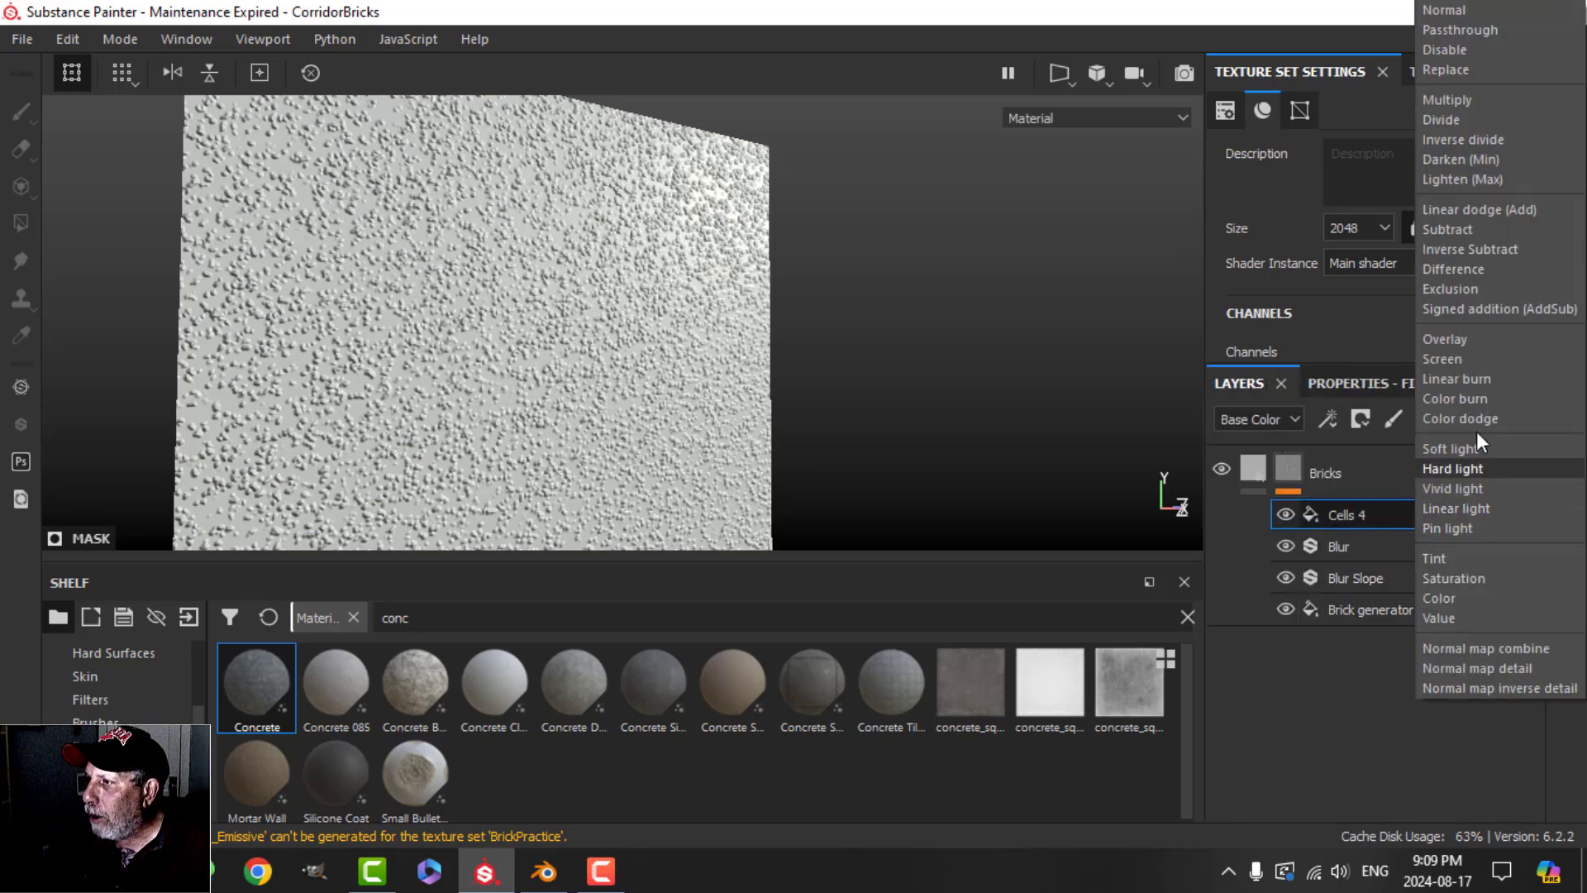
{"action": "left_click", "coordinate": [1411, 239]}
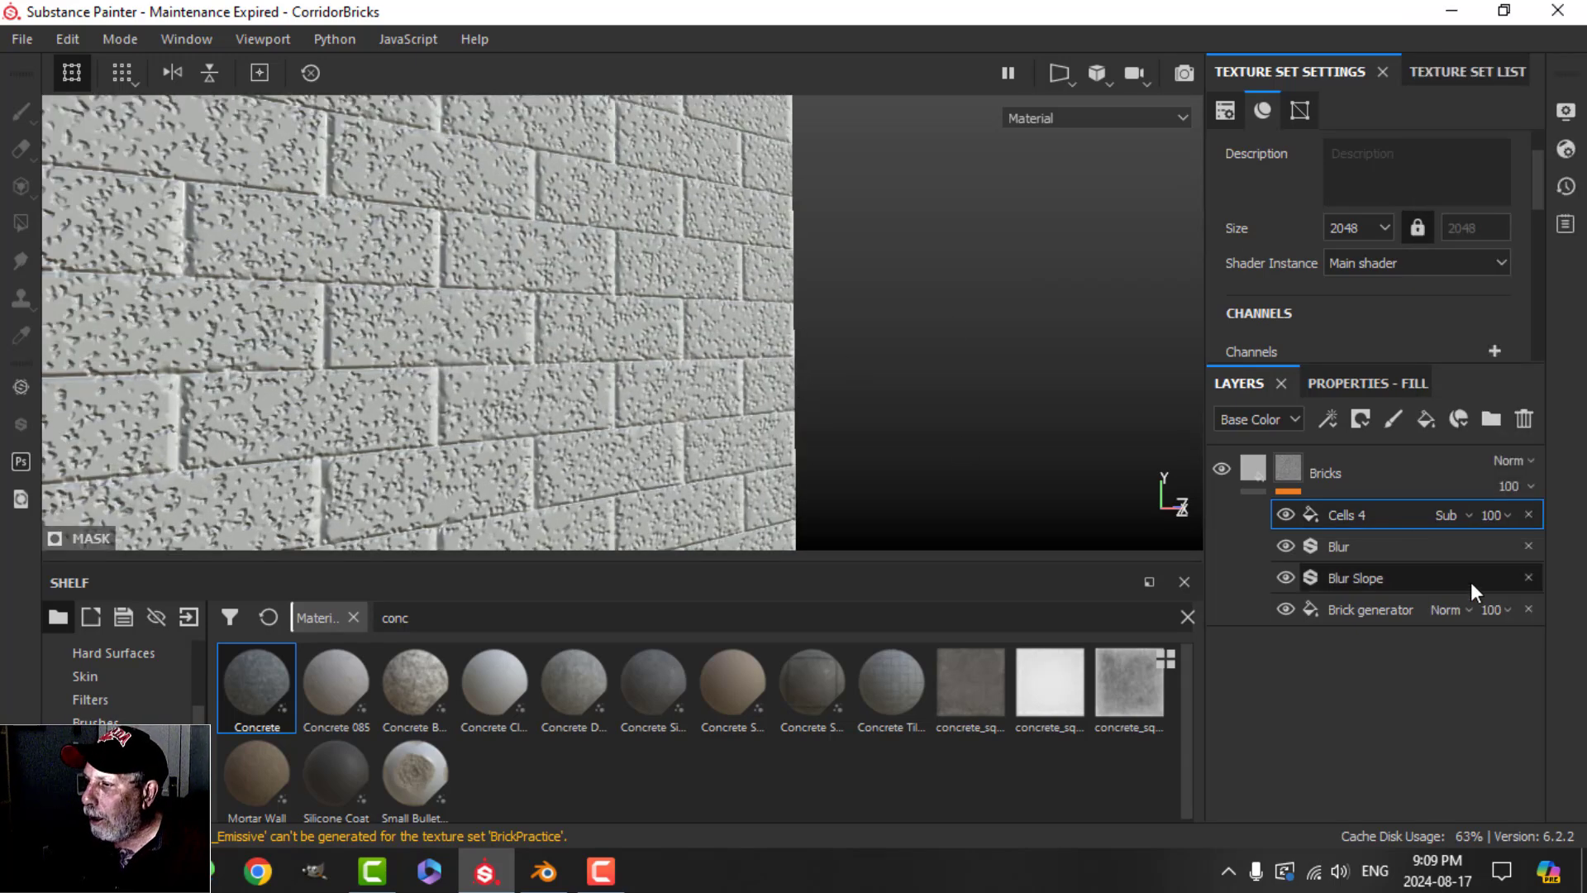
{"action": "left_click", "coordinate": [1504, 516]}
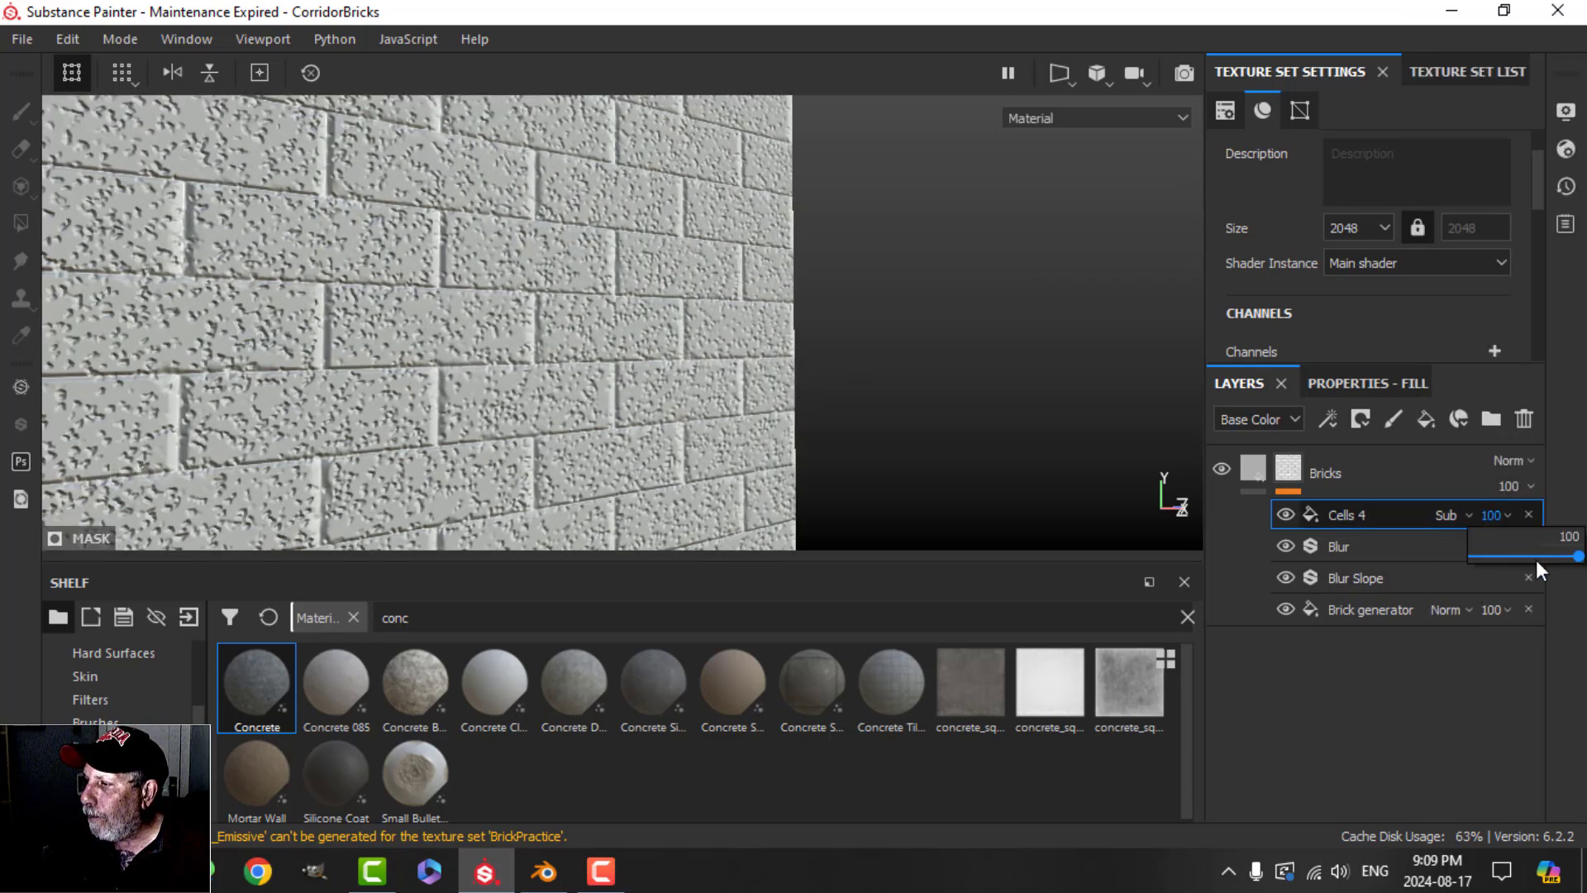
{"action": "left_click_drag", "start_coordinate": [1578, 558], "coordinate": [1493, 562]}
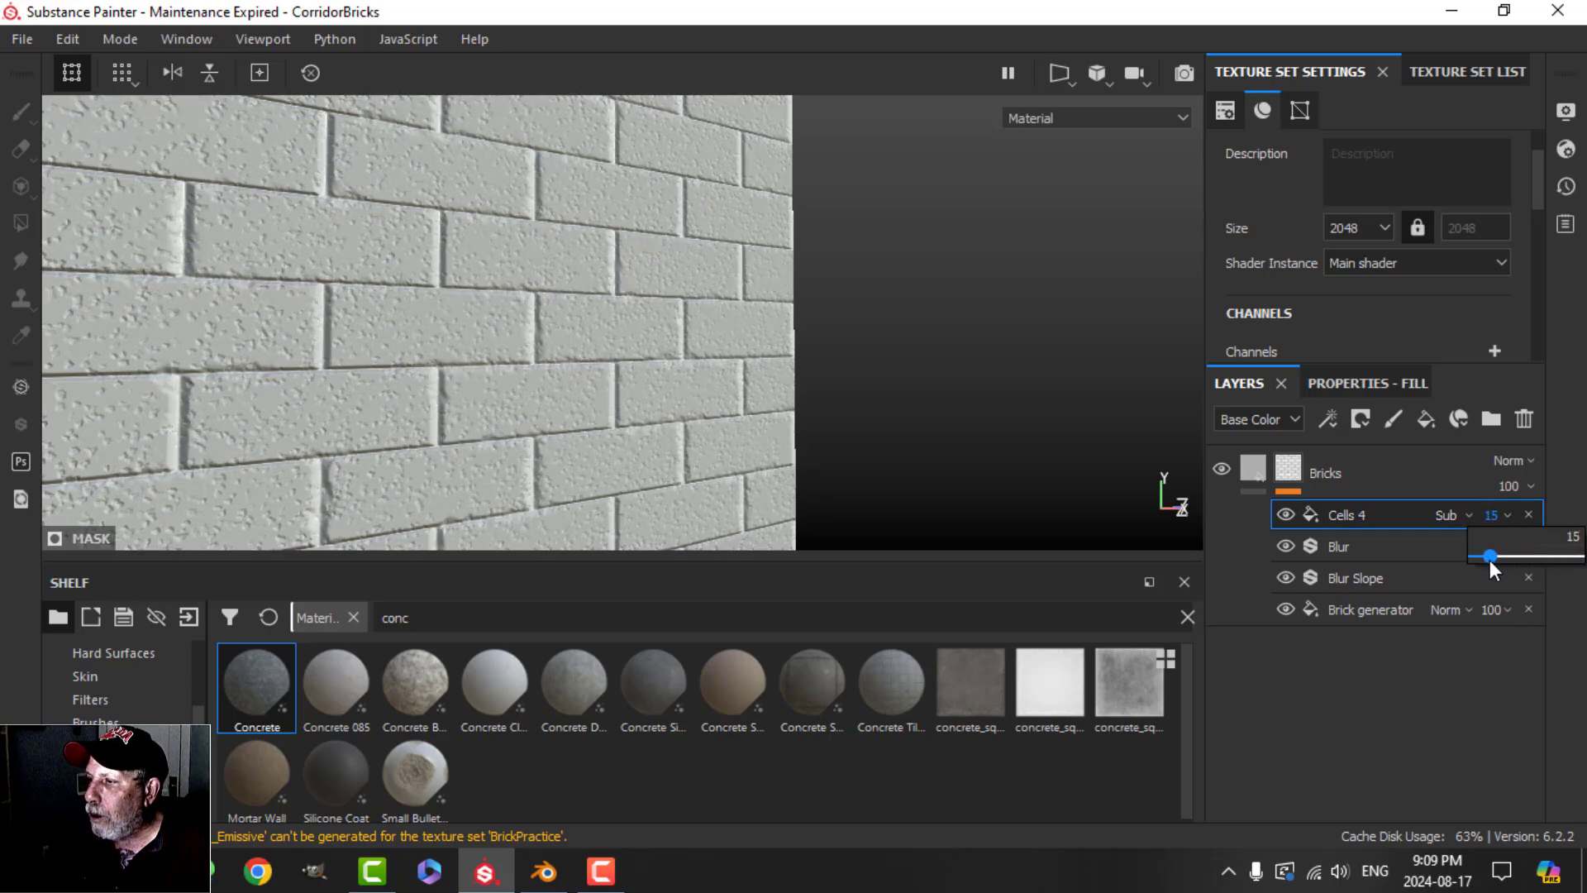
- Try inverting the Cells 4 noise, and set Invert back to False
{"action": "mouse_move", "coordinate": [719, 426]}
{"action": "left_mouse_down", "text": "alt"}
{"action": "mouse_move", "coordinate": [672, 413]}
{"action": "mouse_move", "coordinate": [704, 433]}
{"action": "mouse_move", "coordinate": [681, 401]}
{"action": "mouse_move", "coordinate": [708, 438]}
{"action": "left_mouse_up", "text": "alt"}
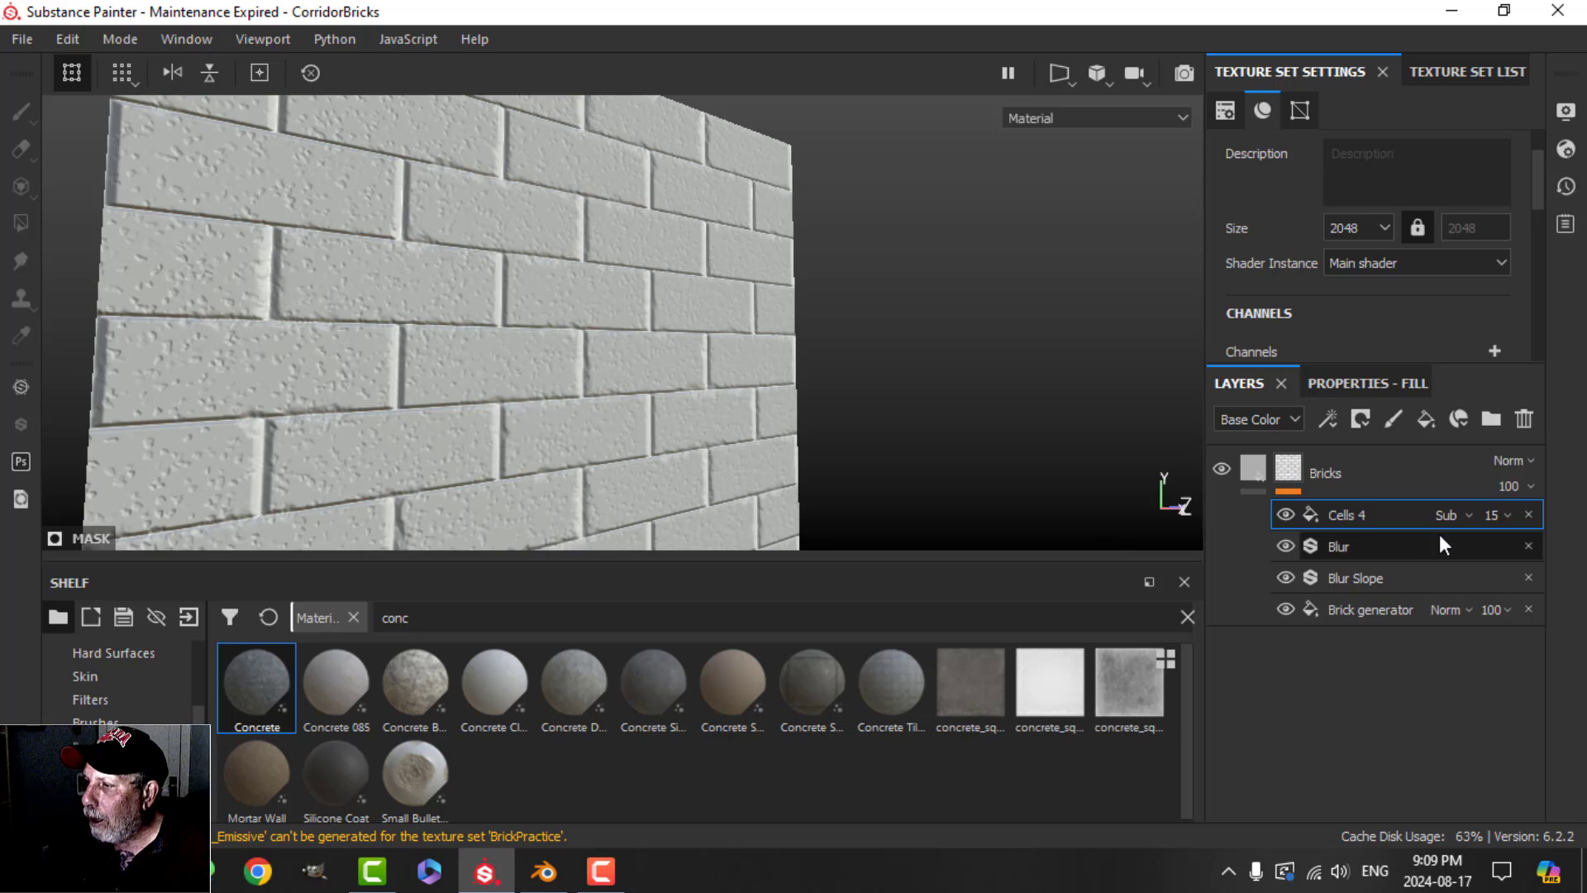
{"action": "left_click", "coordinate": [1366, 380]}
{"action": "scroll", "coordinate": [1405, 612], "scroll_direction": "down", "scroll_amount": 4}
{"action": "scroll", "coordinate": [1396, 663], "scroll_direction": "down", "scroll_amount": 1}
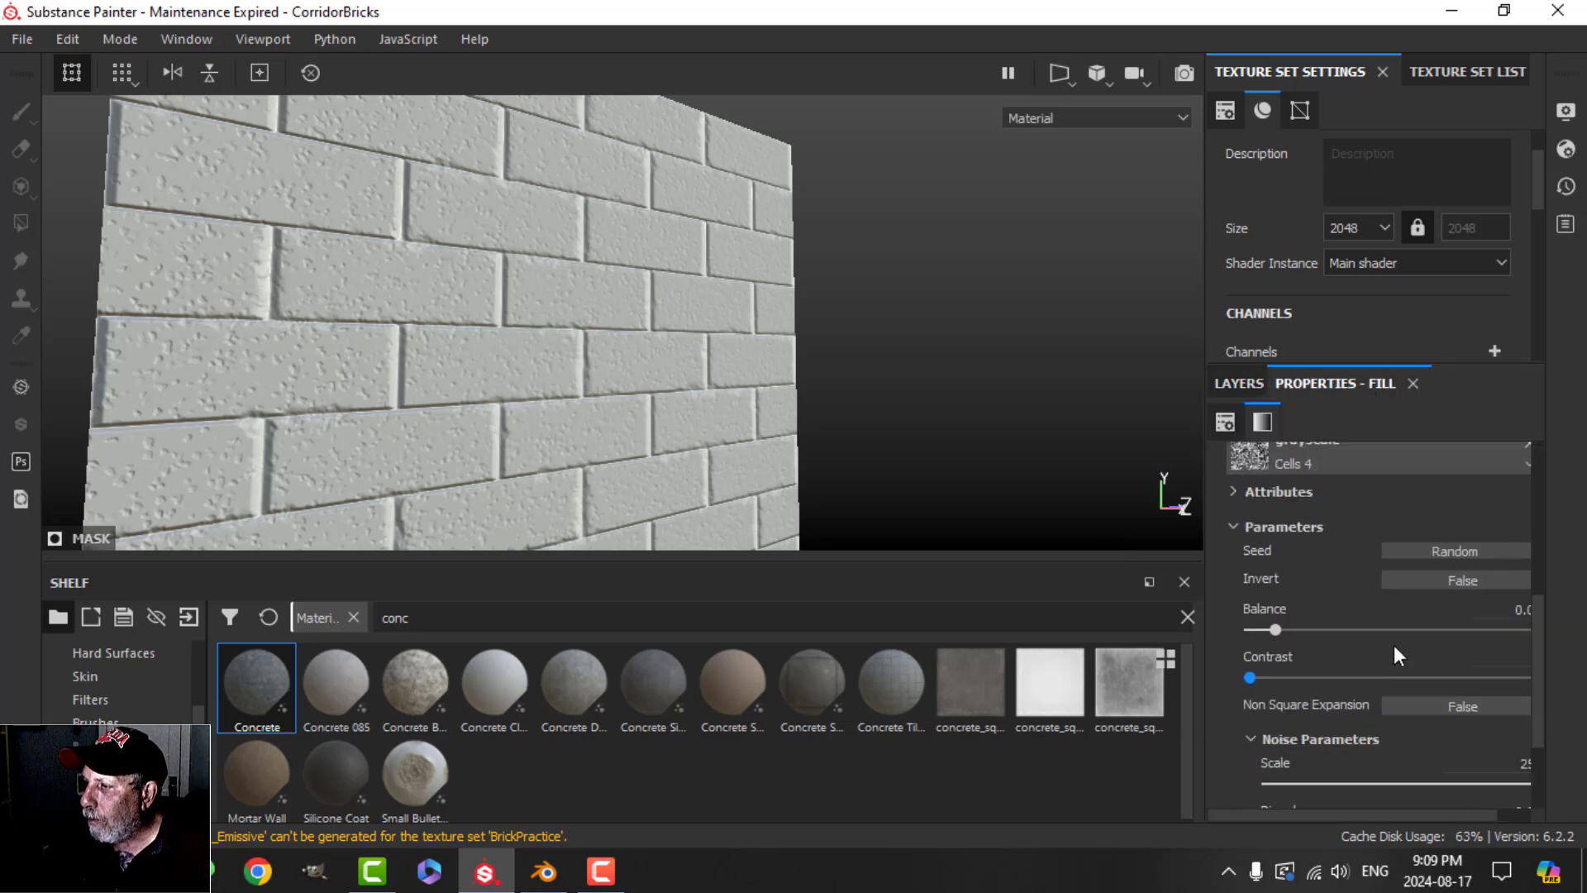
{"action": "left_click", "coordinate": [1430, 588]}
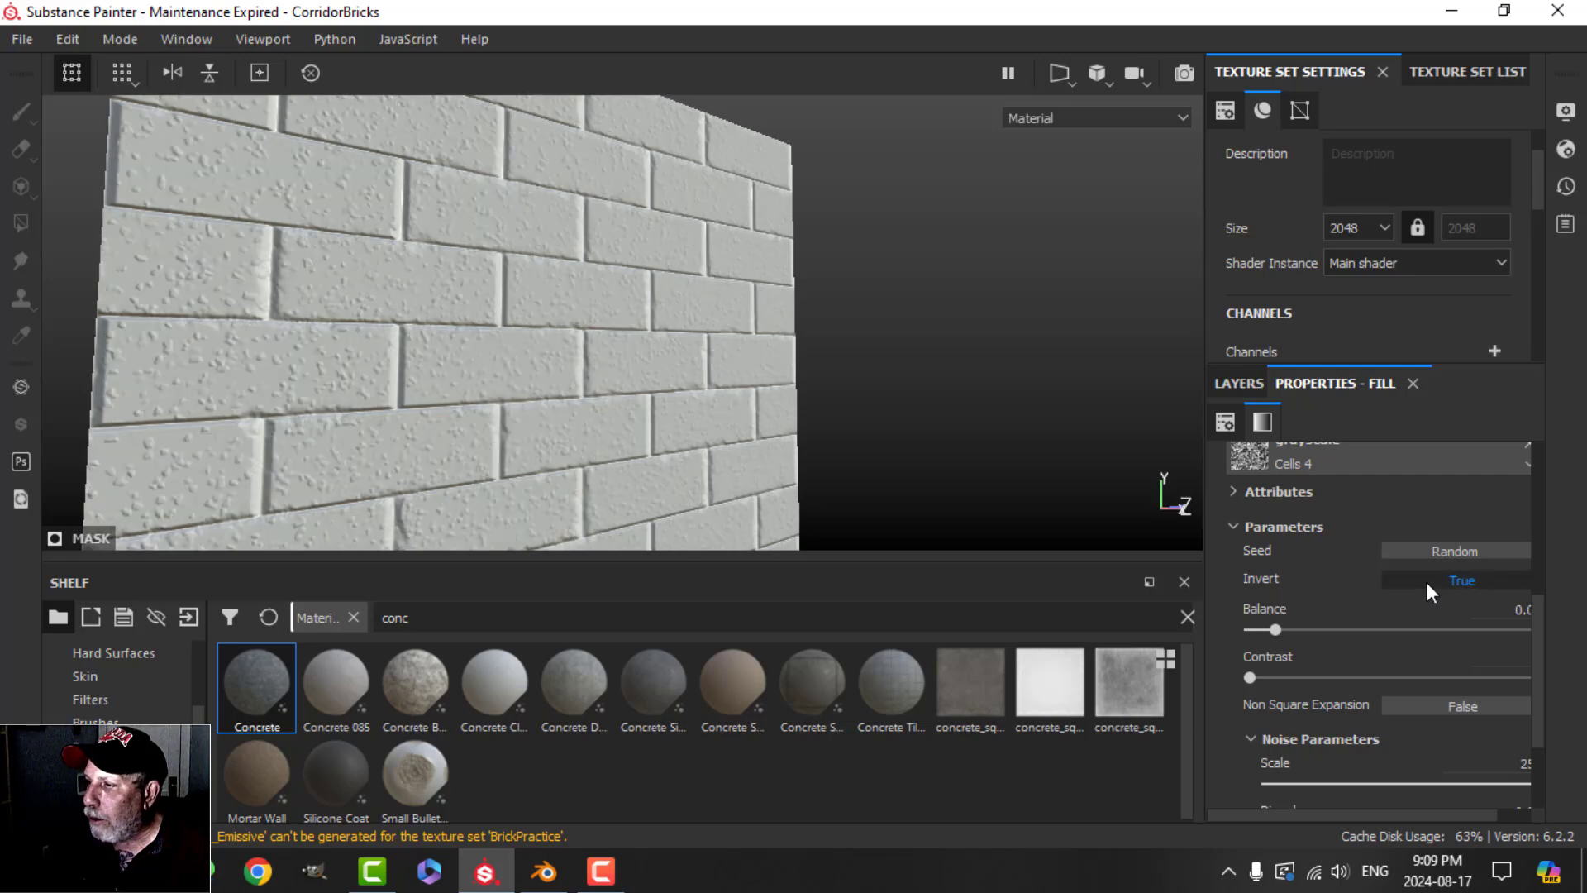
{"action": "left_click", "coordinate": [1425, 574]}
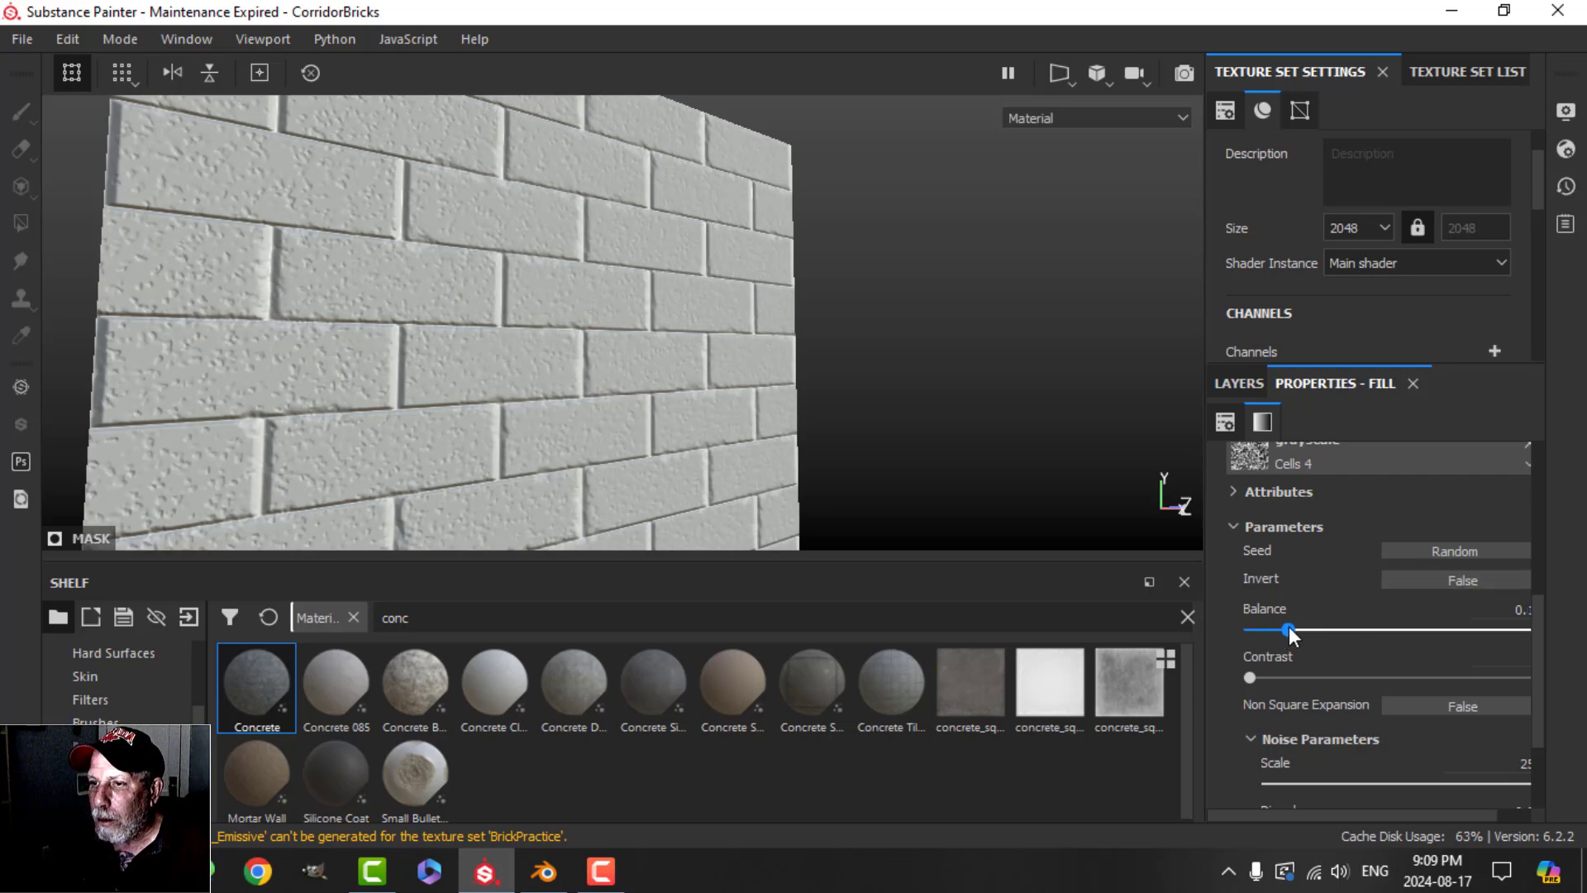
- Fine-tune the Cells 4 noise's Balance to almost zero for sparser pits, check the wall, and return to the layer stack
{"action": "left_click_drag", "start_coordinate": [1288, 629], "coordinate": [1272, 628]}
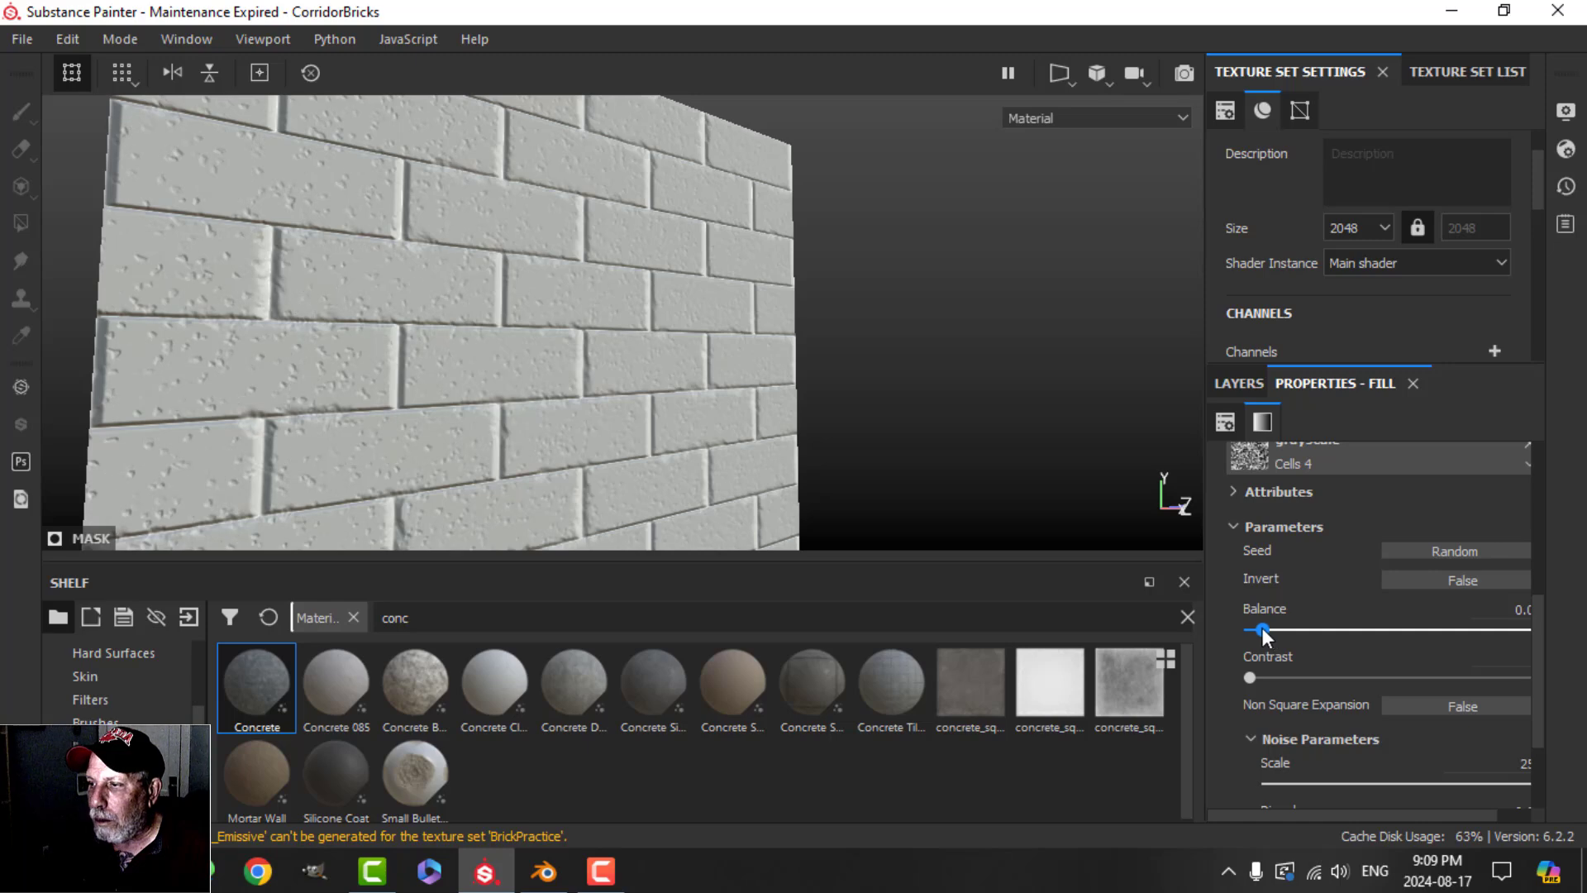
{"action": "left_click_drag", "start_coordinate": [832, 507], "coordinate": [716, 347], "text": "alt"}
{"action": "left_click_drag", "start_coordinate": [701, 405], "coordinate": [719, 389], "text": "alt"}
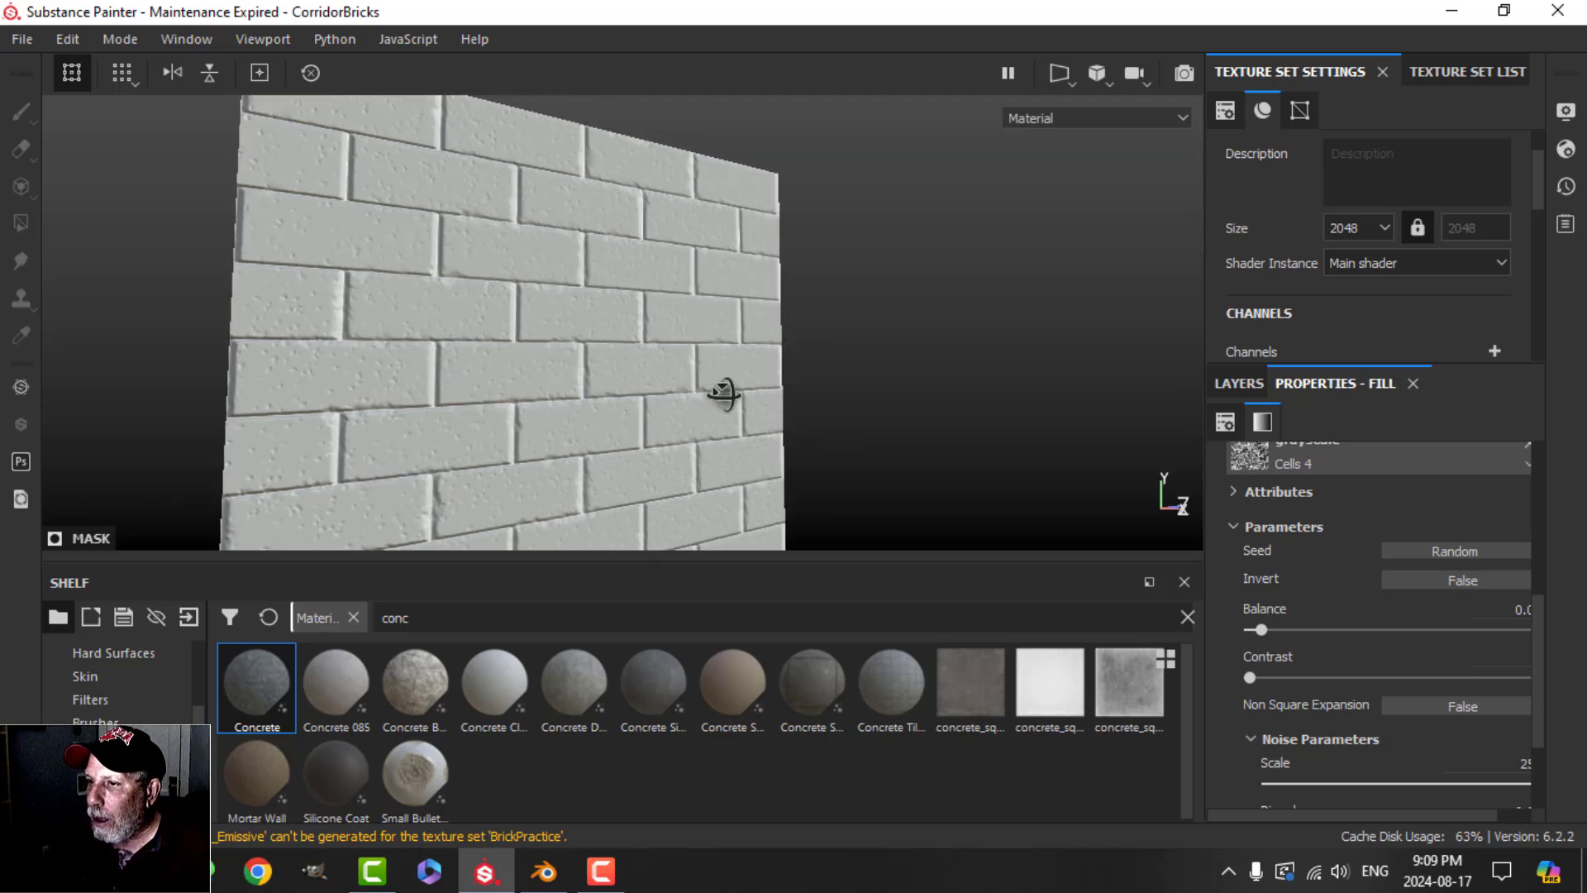
{"action": "left_click", "coordinate": [1228, 384]}
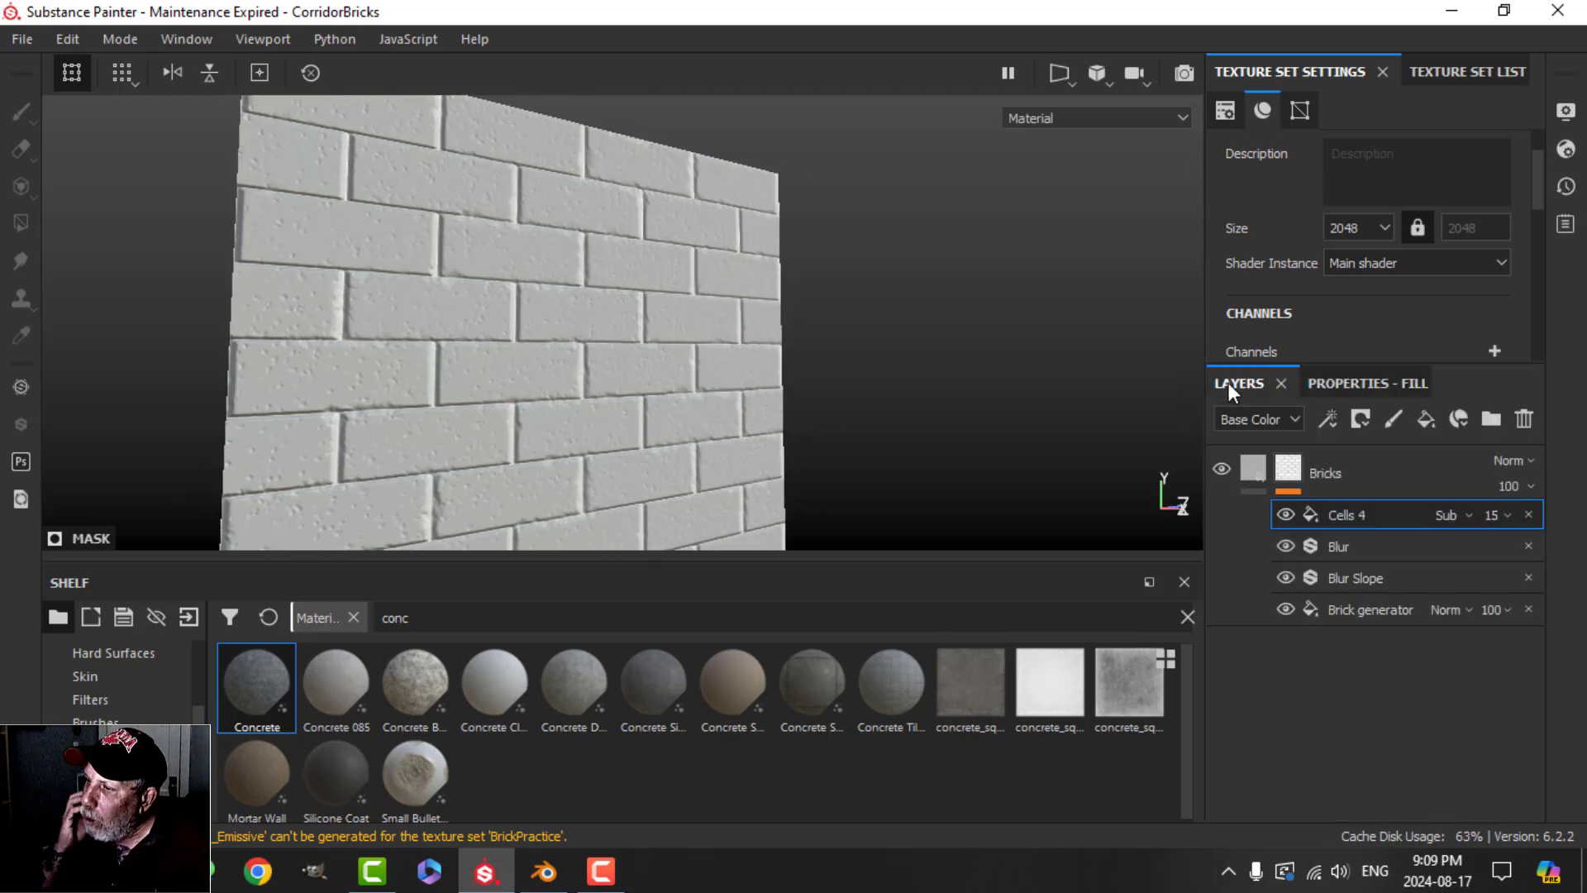
- Add a fill layer above Bricks with only the height channel active, and set its Height to -0.5426
{"action": "left_click", "coordinate": [1253, 468]}
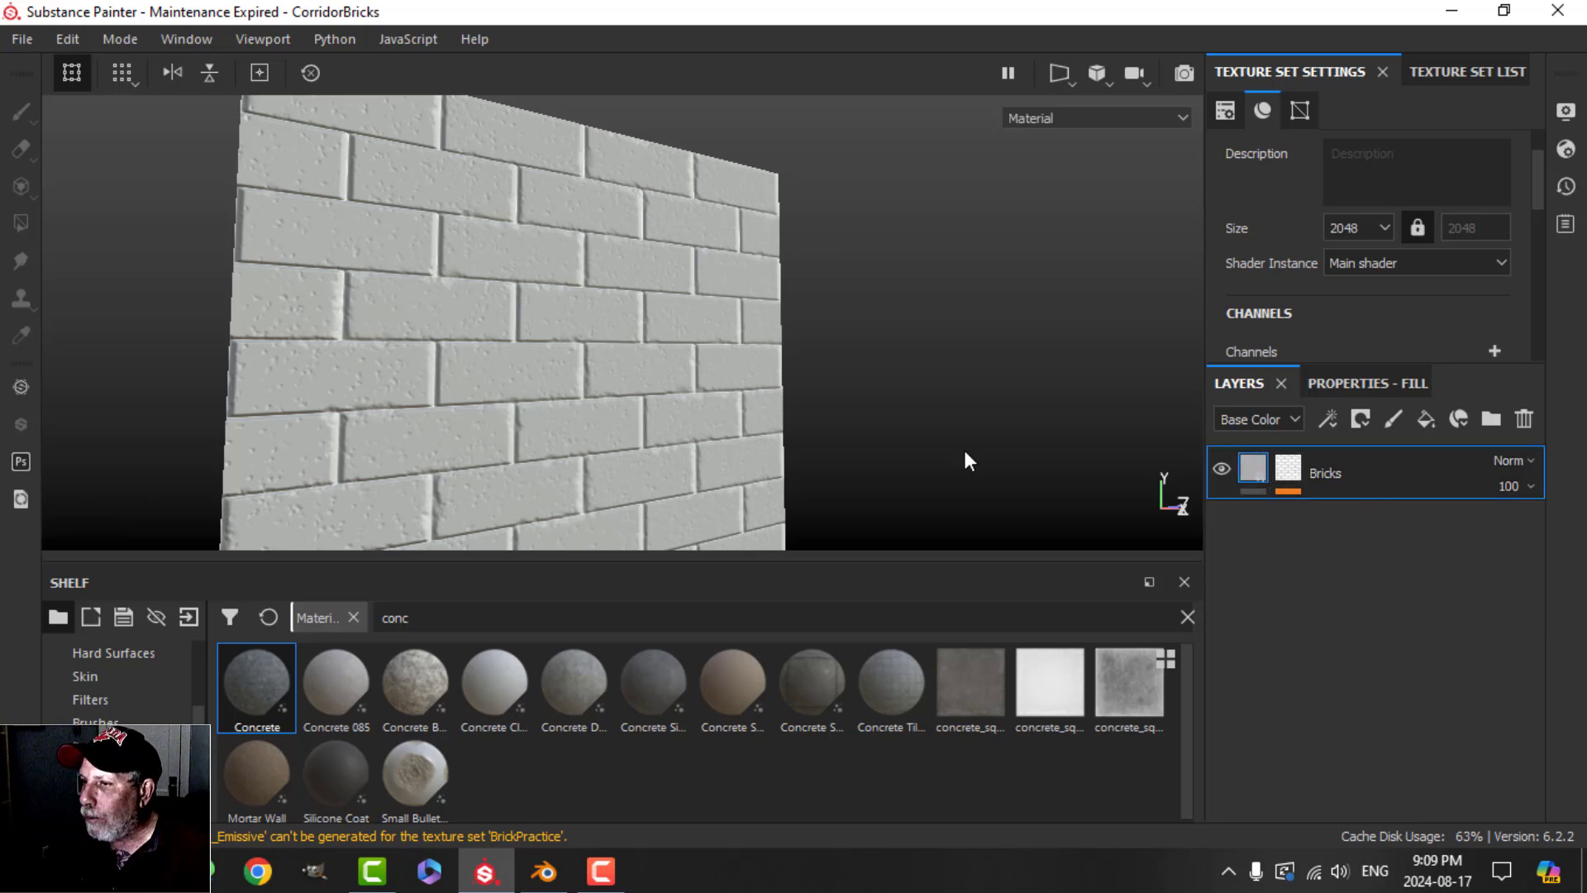
{"action": "scroll", "coordinate": [657, 405], "scroll_direction": "up", "scroll_amount": 3}
{"action": "left_click_drag", "start_coordinate": [657, 405], "coordinate": [696, 393], "text": "alt"}
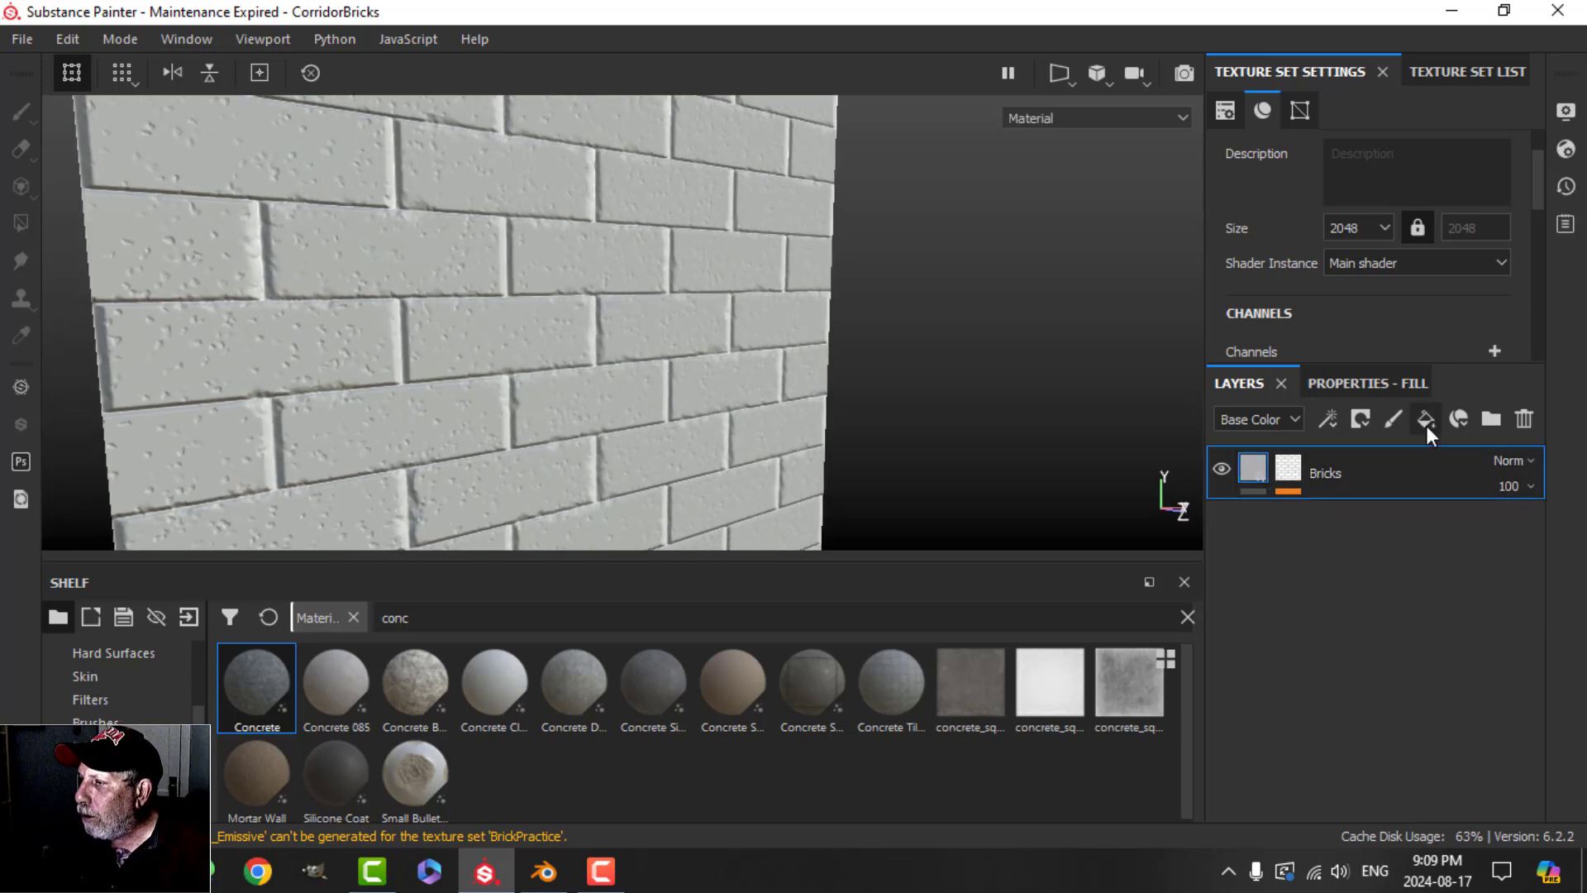
{"action": "left_click", "coordinate": [1427, 420]}
{"action": "left_click", "coordinate": [1379, 389]}
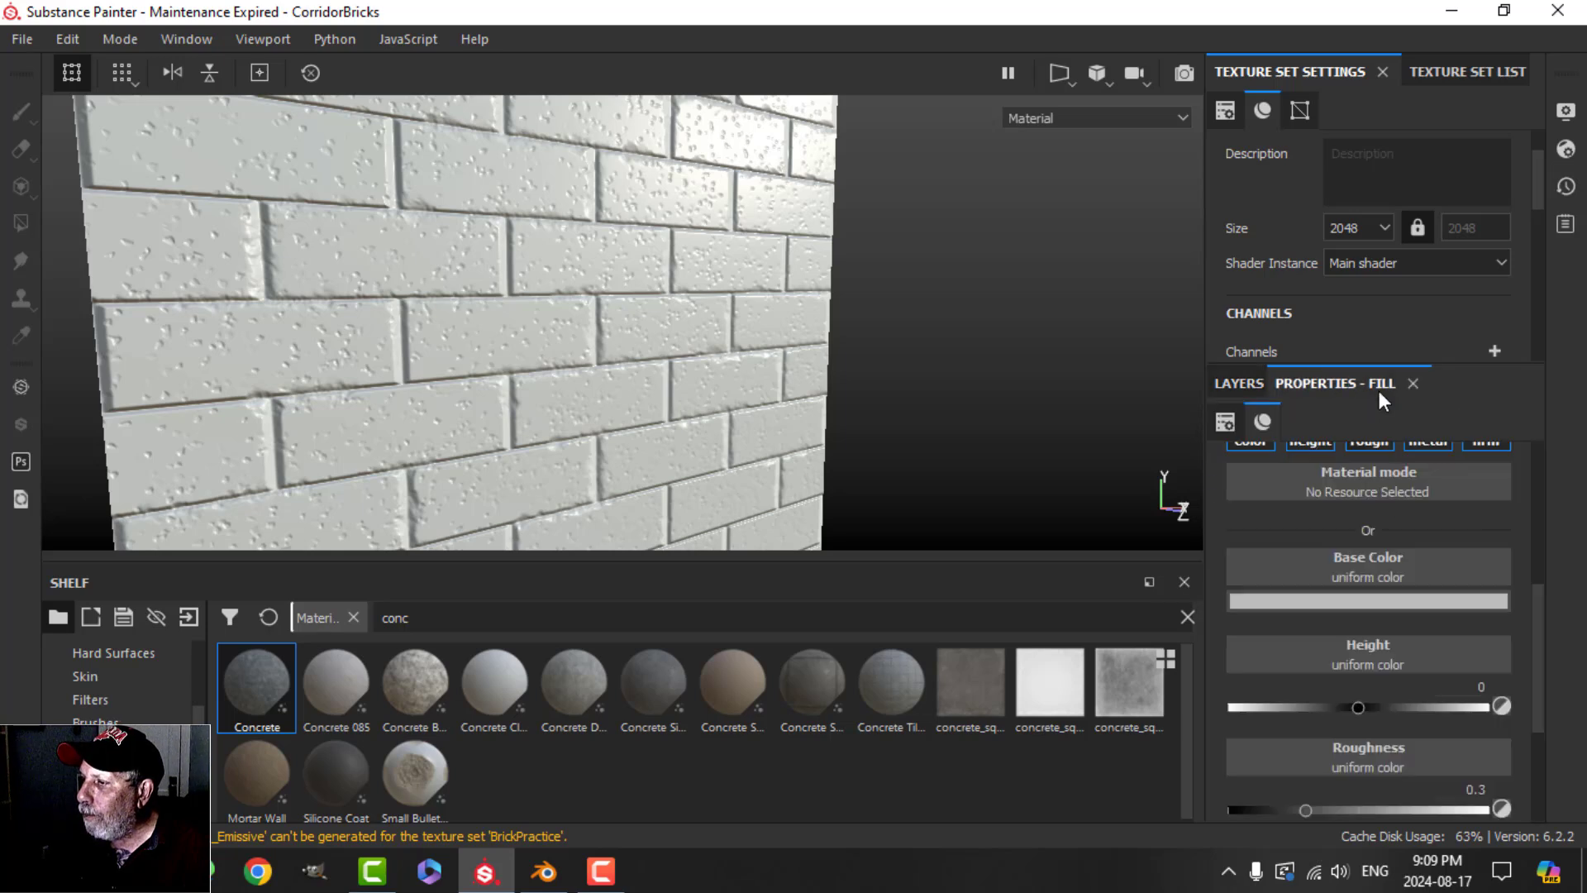
{"action": "scroll", "coordinate": [1332, 548], "scroll_direction": "up", "scroll_amount": 2}
{"action": "left_click", "coordinate": [1325, 546]}
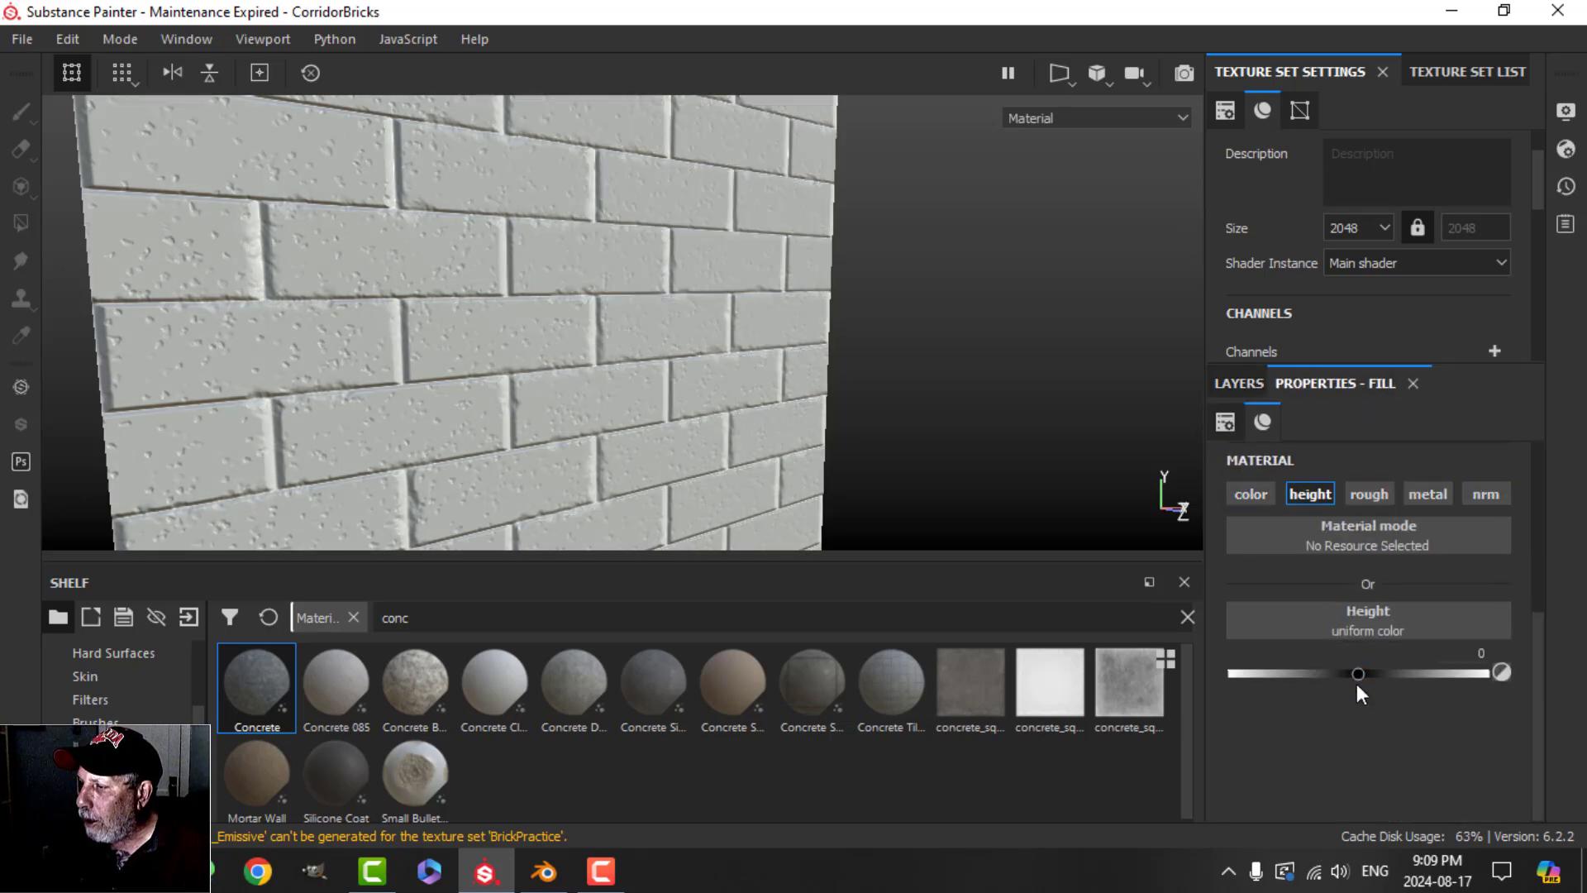
{"action": "left_click_drag", "start_coordinate": [1357, 674], "coordinate": [1288, 667]}
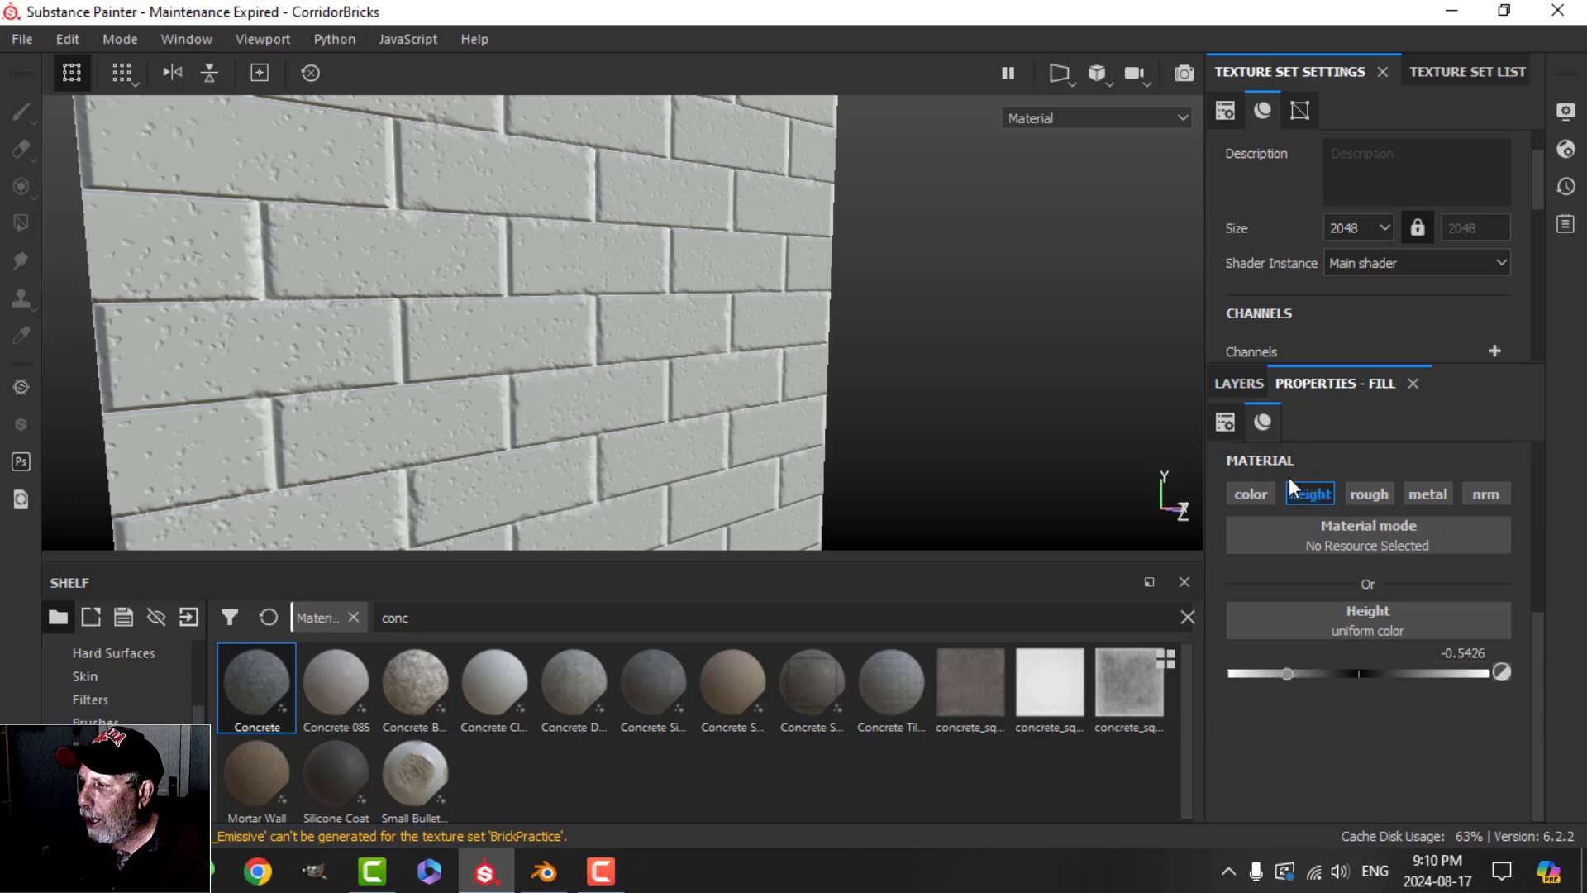
- Add a black mask to the height fill layer above Bricks and add a fill effect inside that mask
{"action": "left_click", "coordinate": [1240, 383]}
{"action": "left_click", "coordinate": [1361, 418]}
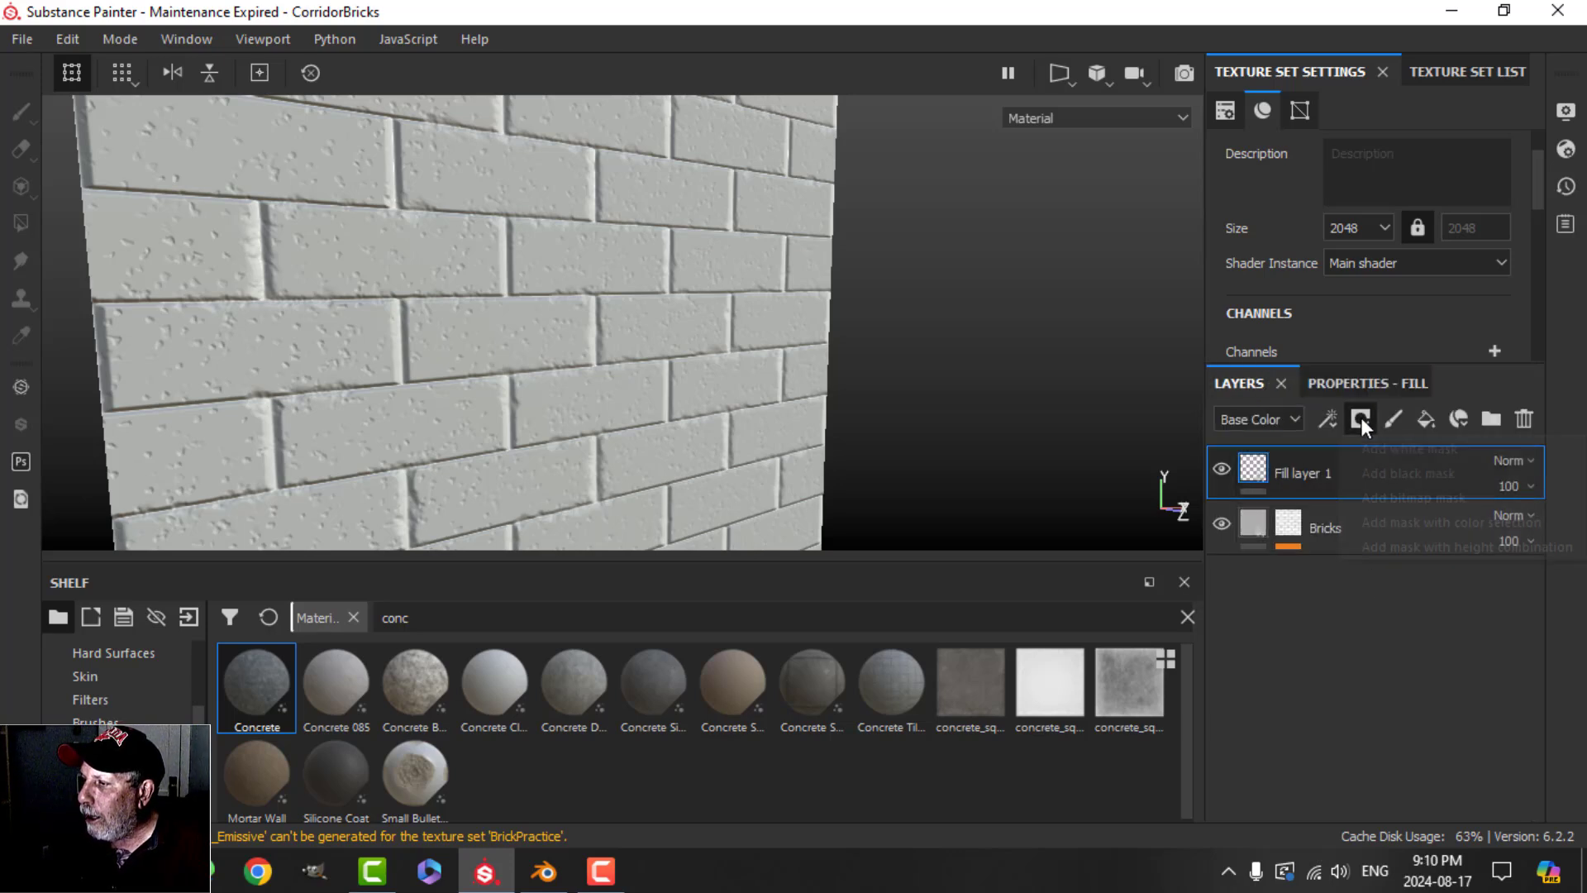
{"action": "left_click", "coordinate": [1377, 471]}
{"action": "left_click", "coordinate": [1328, 419]}
{"action": "left_click", "coordinate": [1360, 468]}
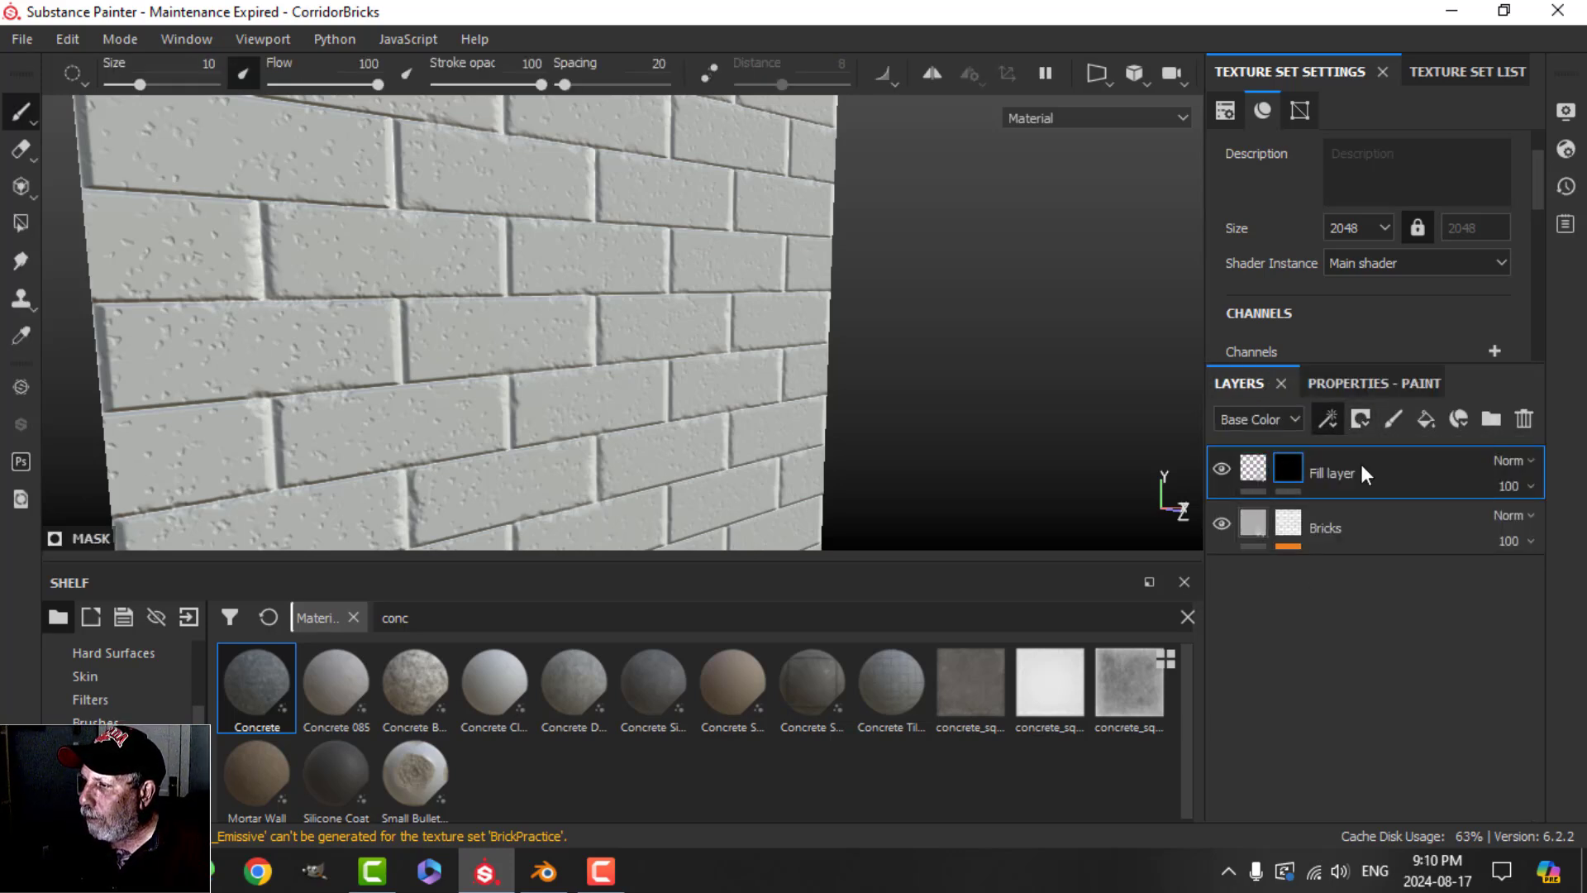
- Search the grayscale resources for "fract" and assign Fractal Sum 4 to the mask's fill effect
{"action": "left_click", "coordinate": [1355, 383]}
{"action": "left_click", "coordinate": [1348, 523]}
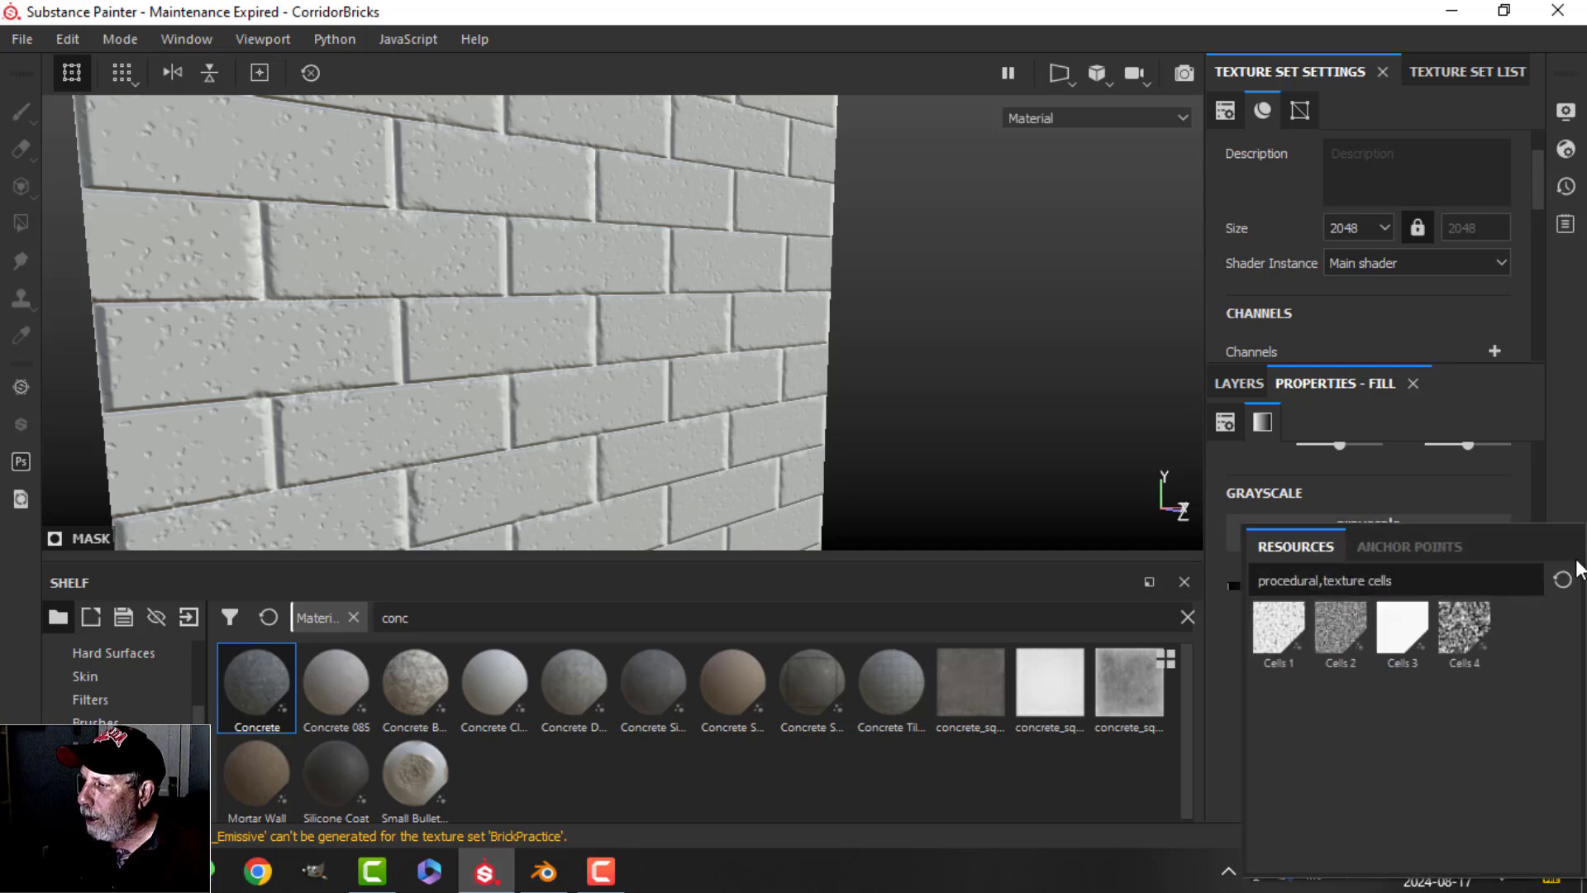
{"action": "key", "text": "BackSpace"}
{"action": "key", "text": "BackSpace"}
{"action": "key", "text": "BackSpace"}
{"action": "key", "text": "BackSpace"}
{"action": "key", "text": "BackSpace"}
{"action": "key", "text": "BackSpace"}
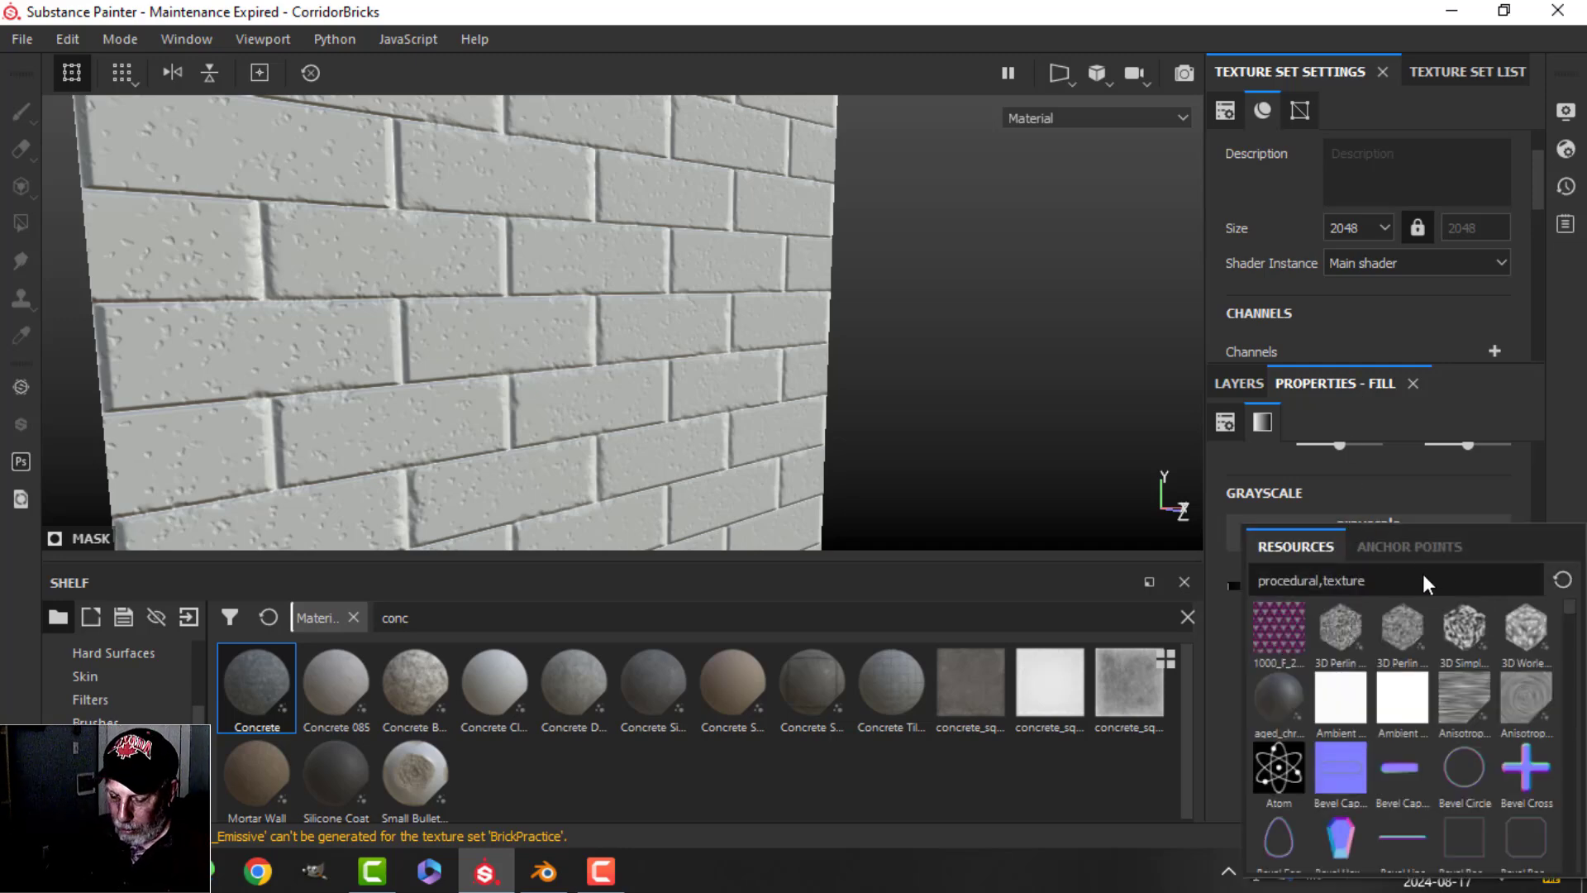
{"action": "type", "text": "fract"}
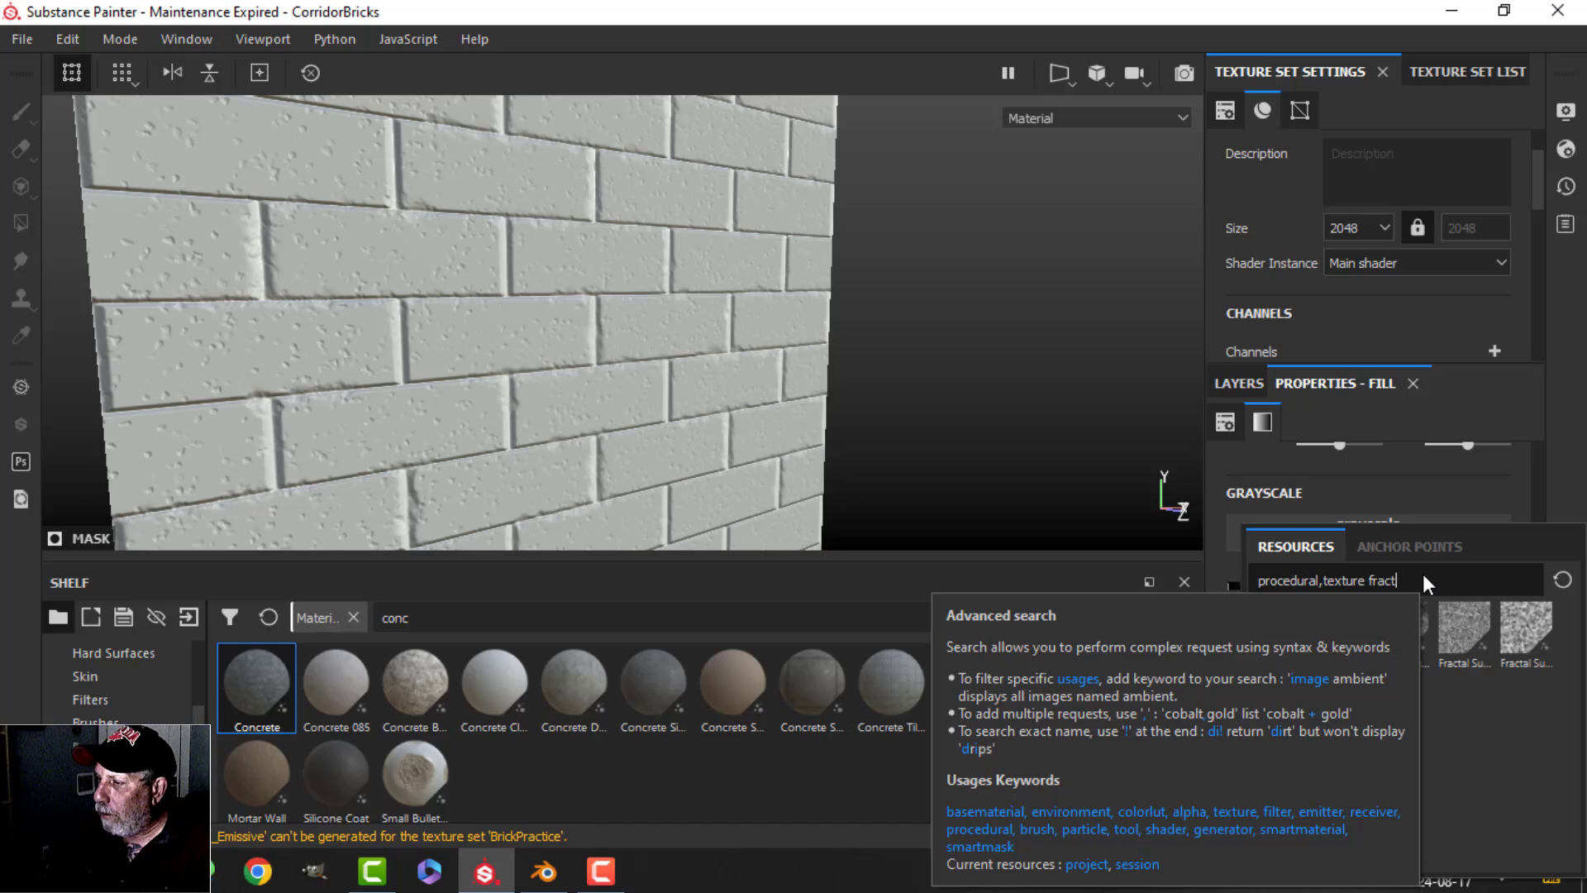
{"action": "left_click", "coordinate": [1526, 637]}
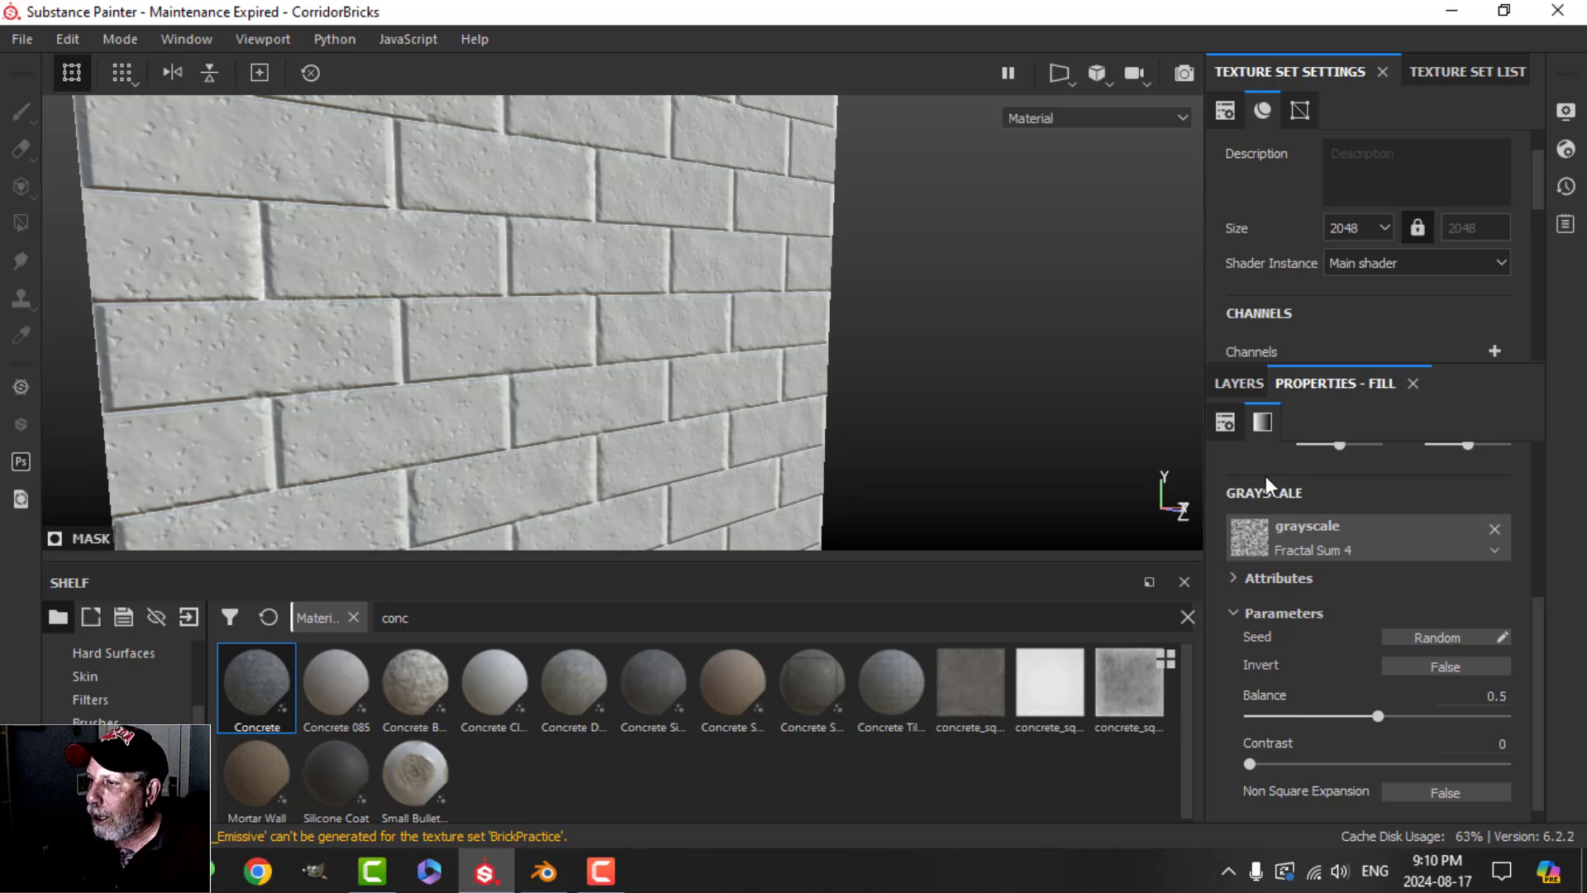
- Enable the color channel on the top fill layer and set its base color to red to preview the mask coverage
{"action": "left_click", "coordinate": [1239, 383]}
{"action": "left_click", "coordinate": [1345, 384]}
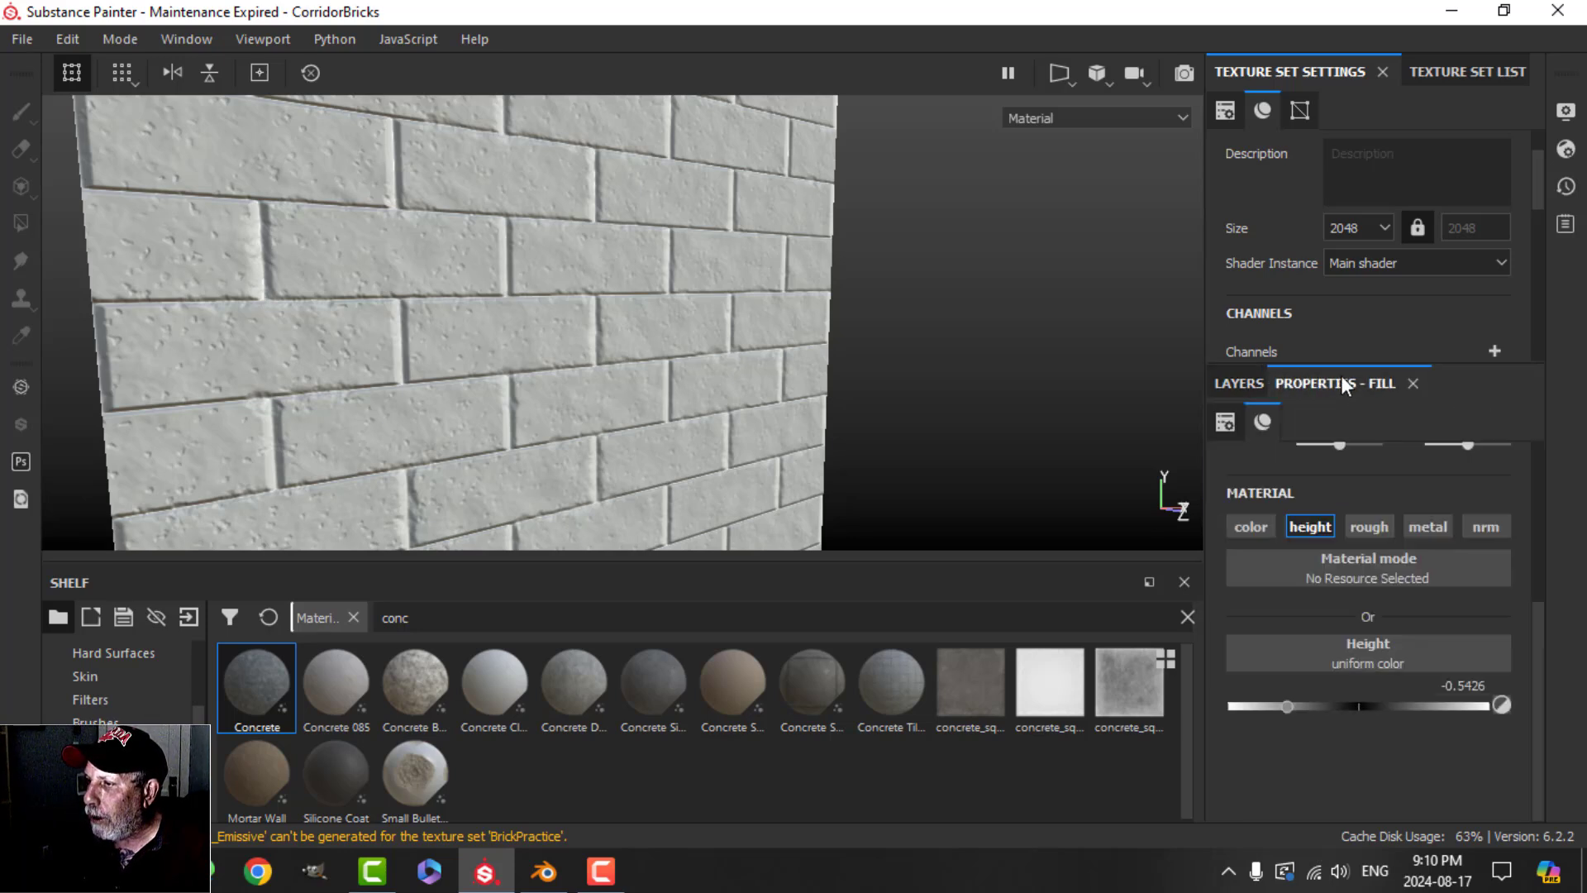
{"action": "left_click", "coordinate": [1253, 528]}
{"action": "left_click", "coordinate": [1386, 688]}
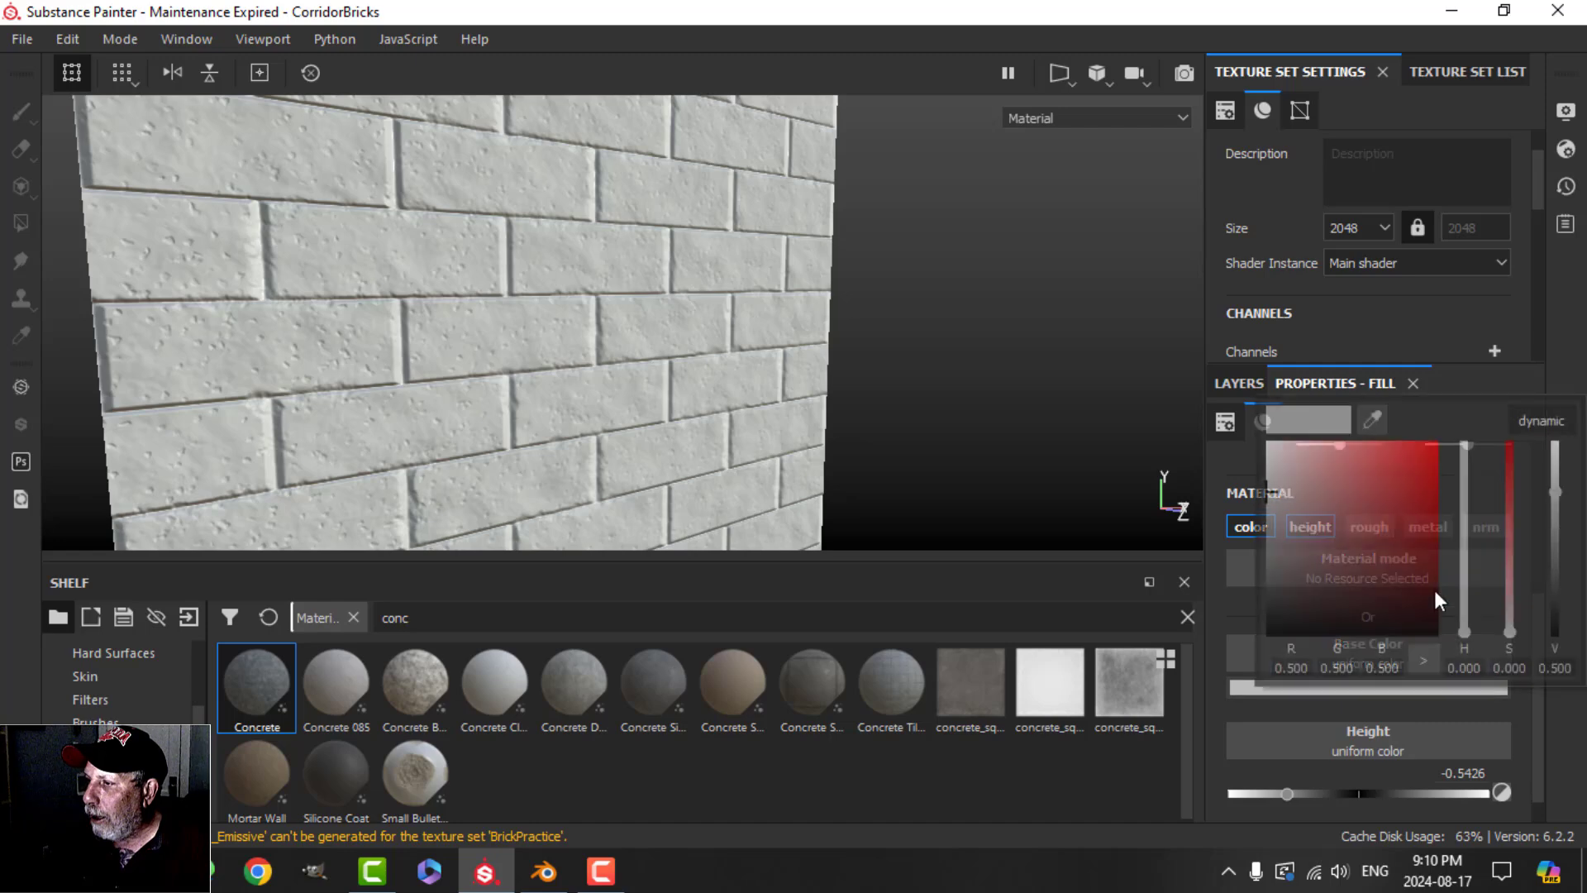
{"action": "left_click", "coordinate": [1432, 473]}
{"action": "left_click", "coordinate": [1238, 384]}
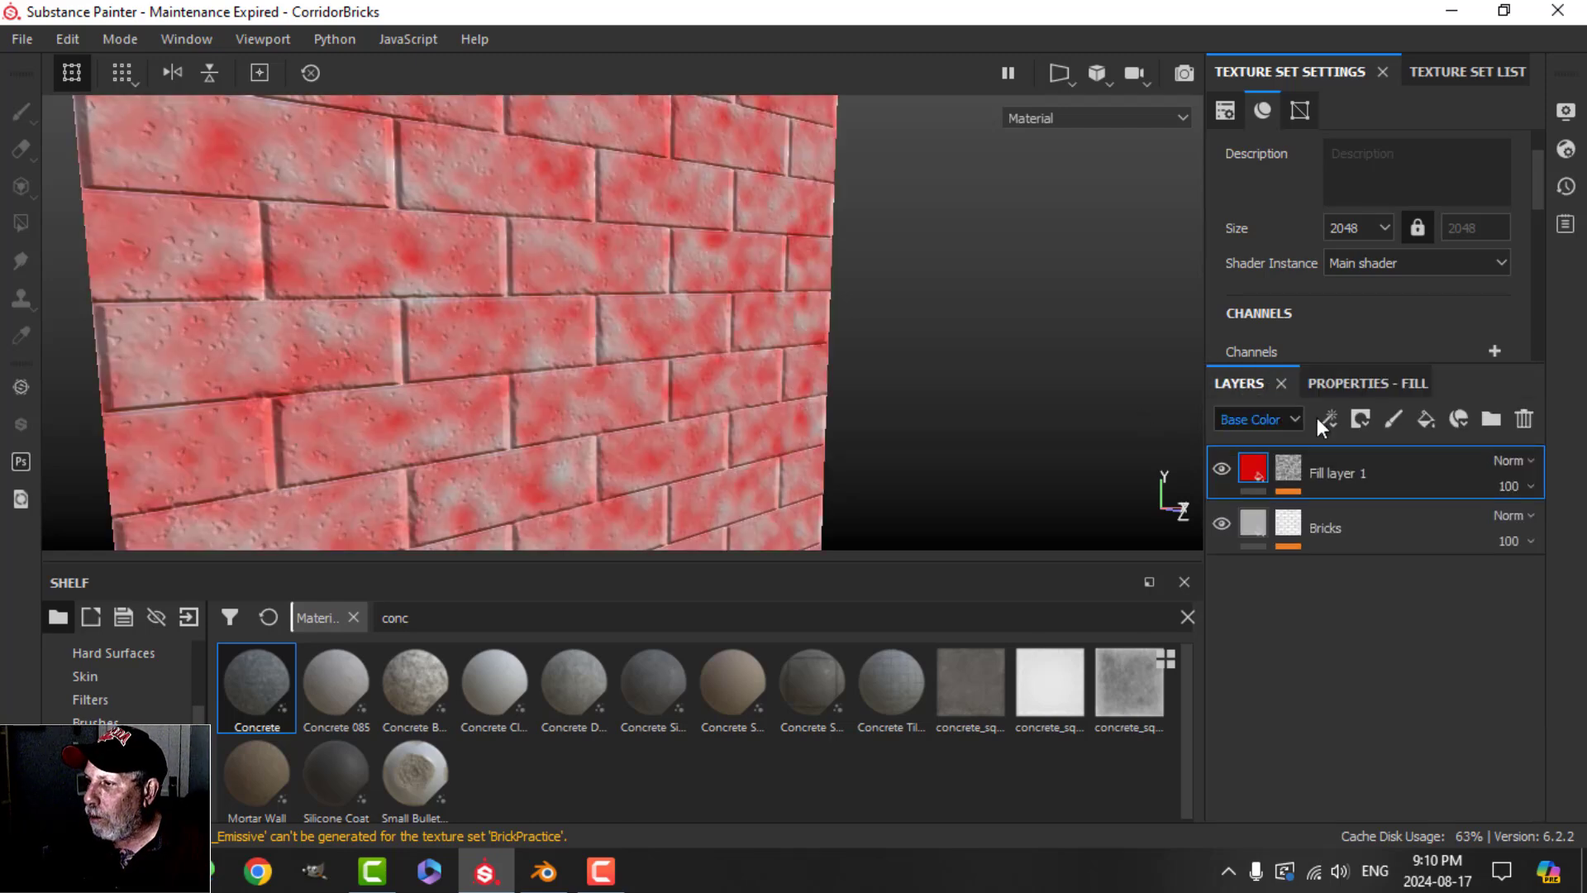
- Disable the top fill layer's color channel so that only its height channel is active
{"action": "left_click", "coordinate": [1287, 468]}
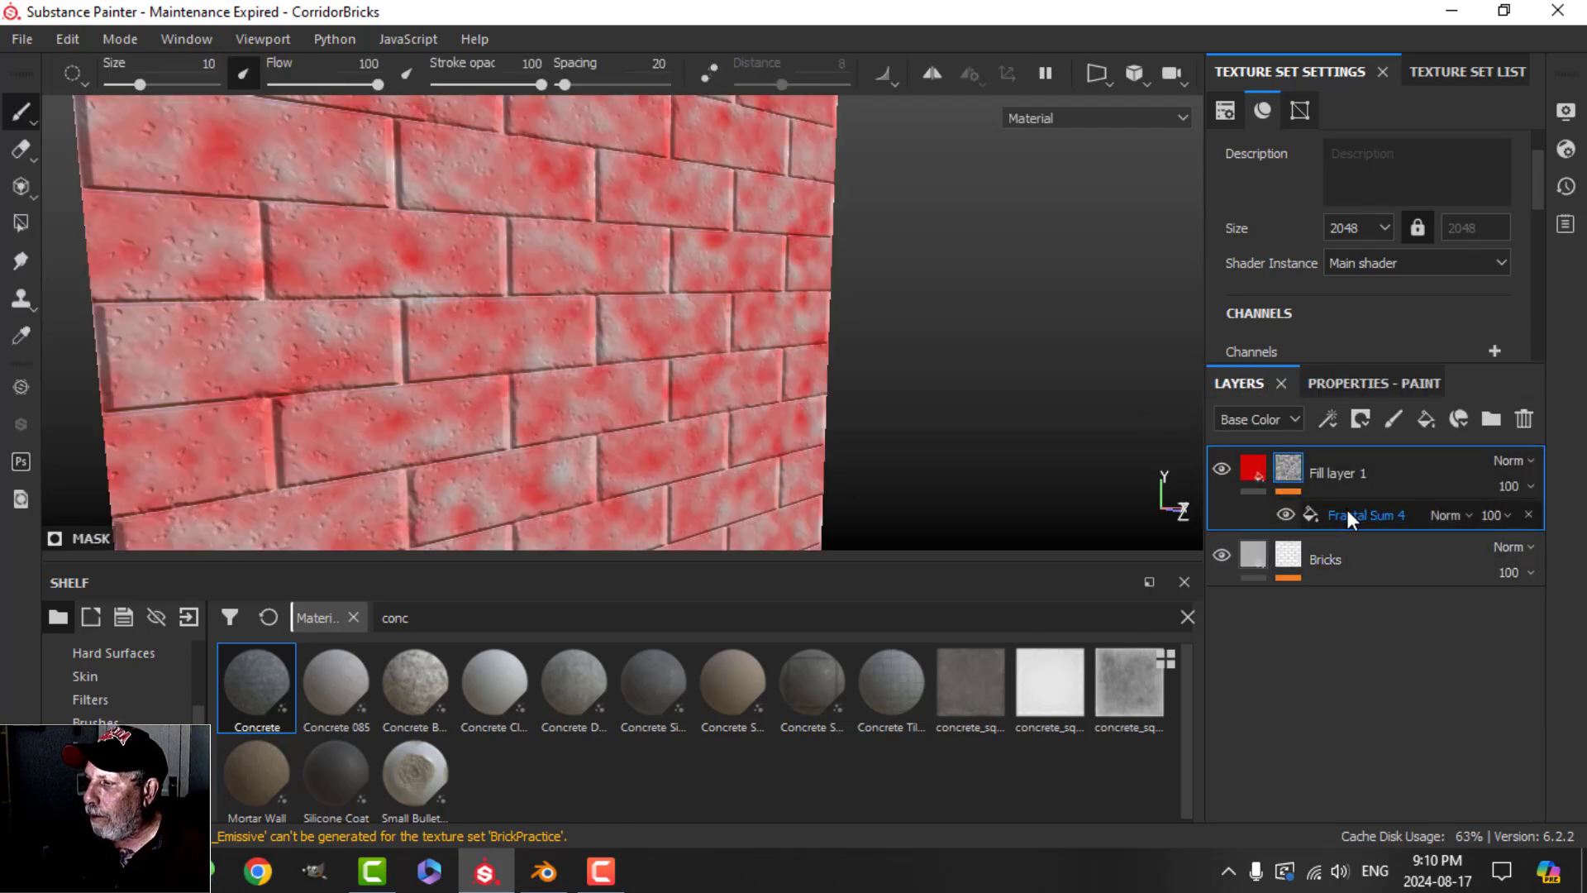
{"action": "left_click", "coordinate": [1346, 512]}
{"action": "left_click", "coordinate": [1238, 385]}
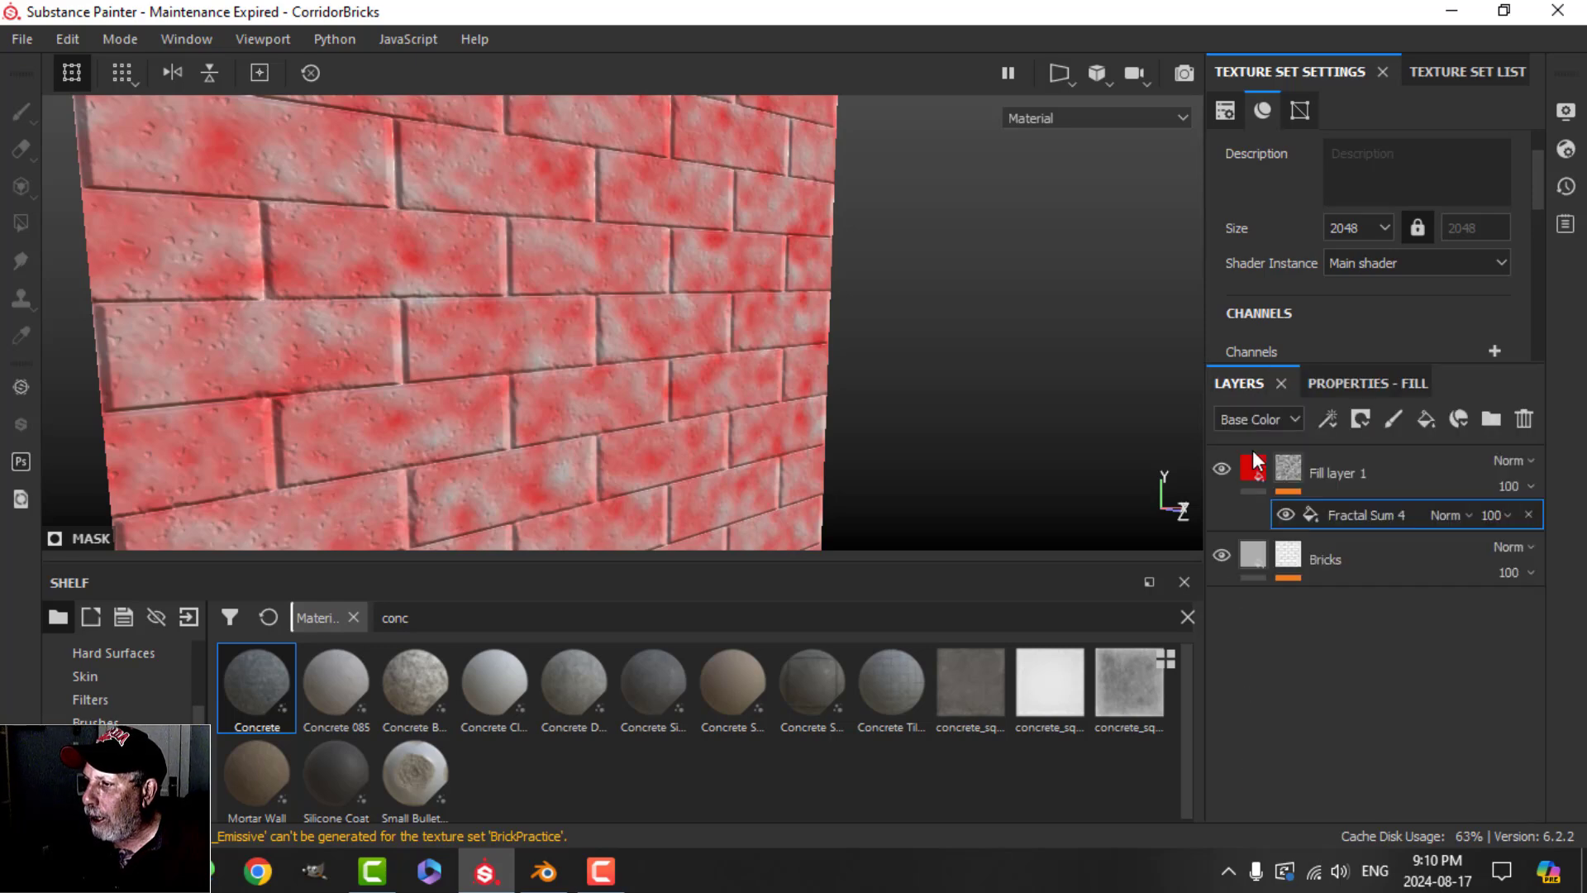
{"action": "left_click", "coordinate": [1247, 466]}
{"action": "left_click", "coordinate": [1264, 527]}
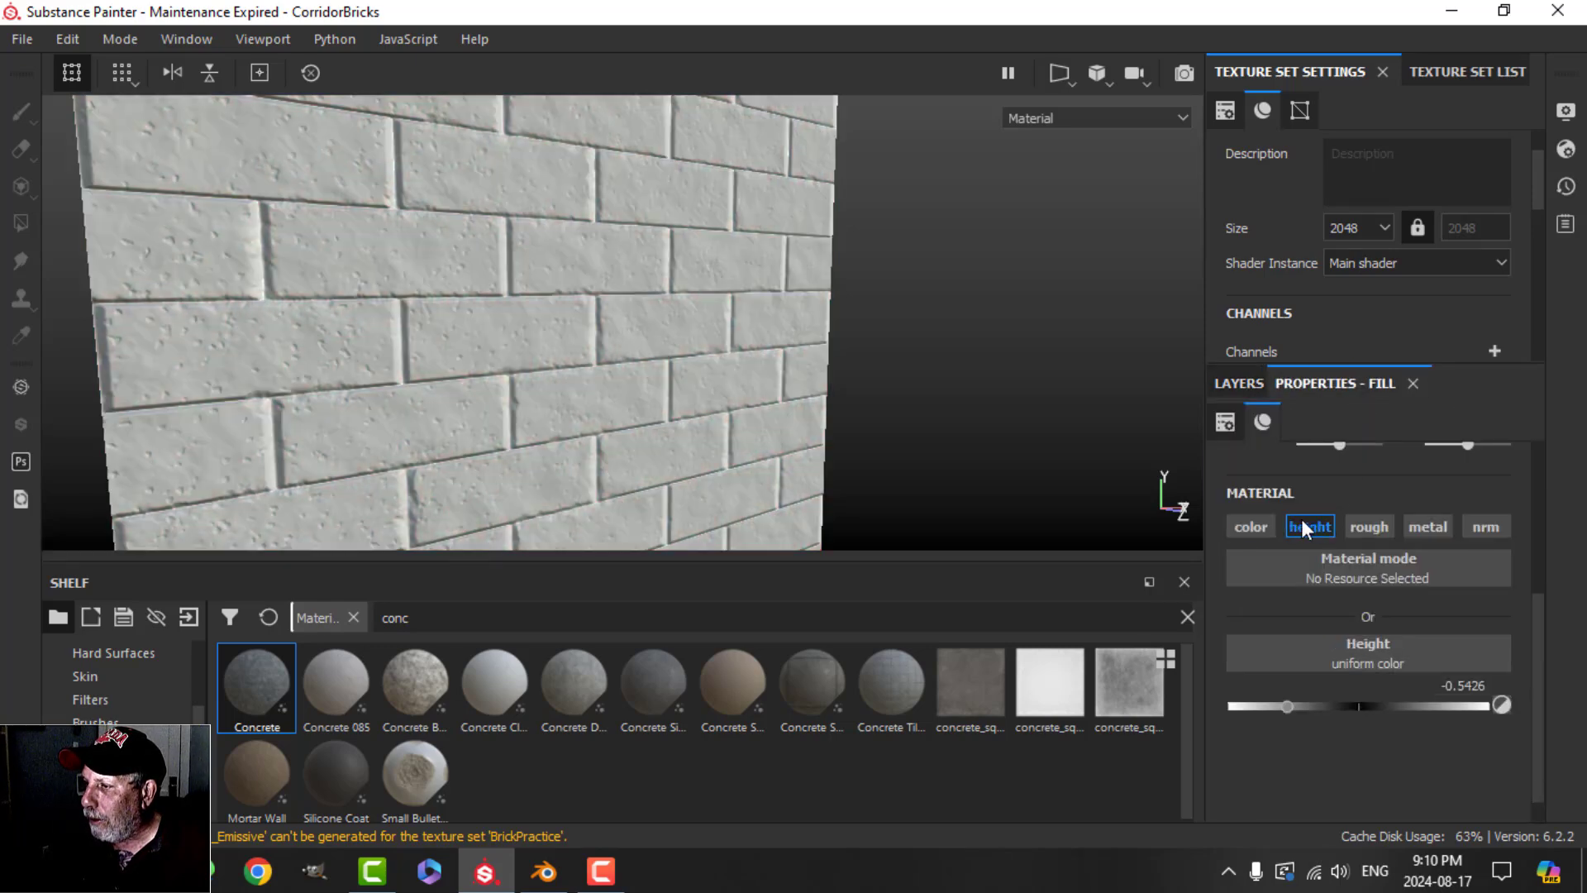
- Set the Fractal Sum 4 mask noise to Balance 0.32 and Contrast 0.22, and check the wall's surface
{"action": "left_click", "coordinate": [1249, 382]}
{"action": "left_click", "coordinate": [1290, 466]}
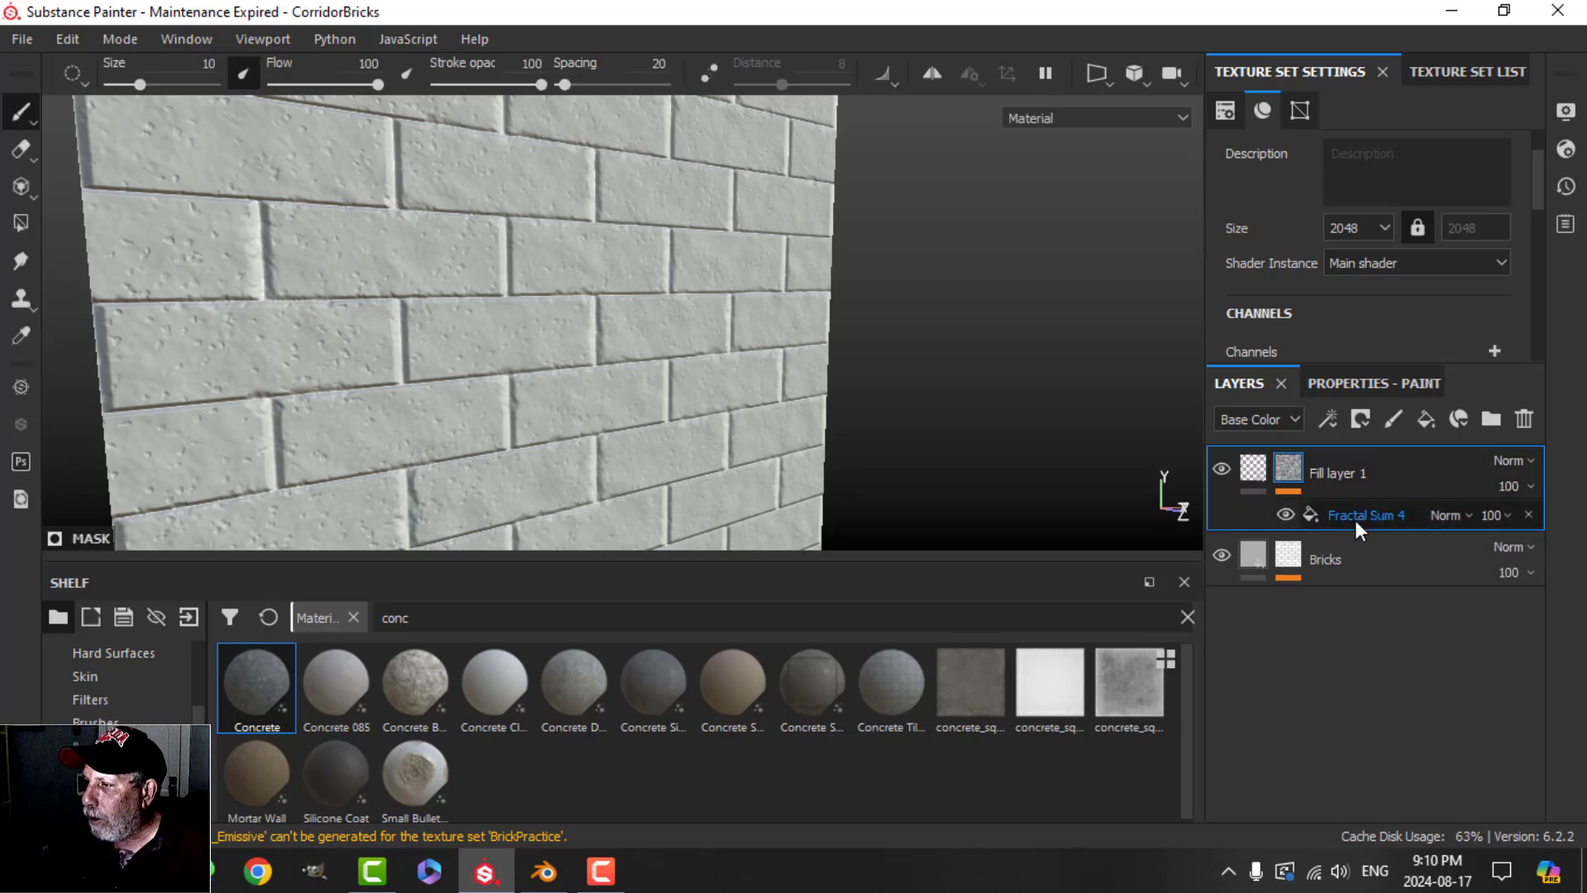
{"action": "left_click", "coordinate": [1354, 514]}
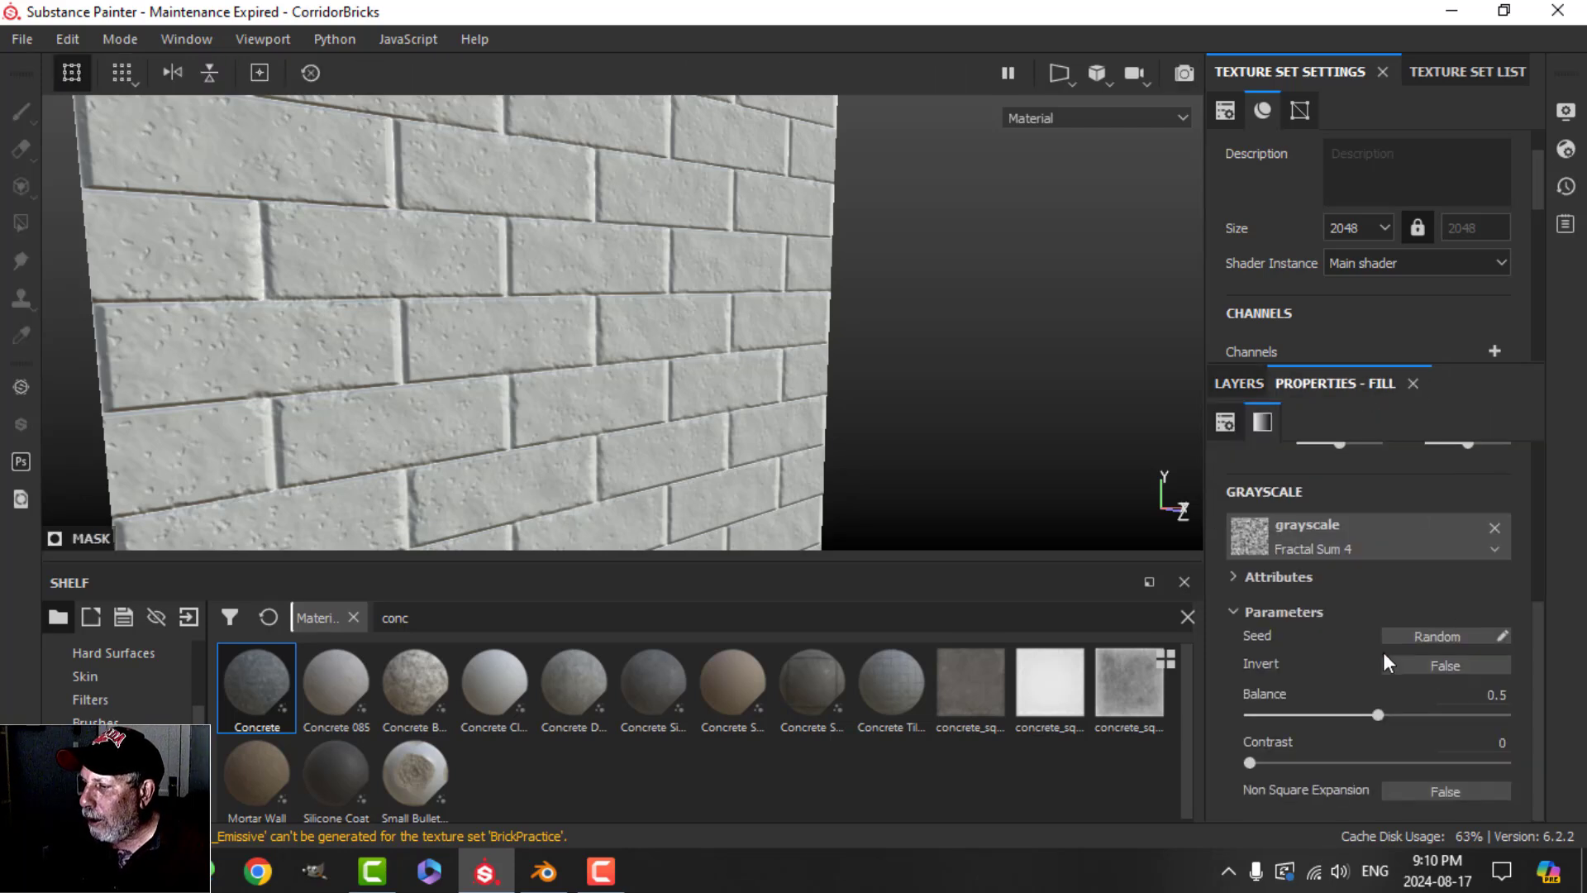
{"action": "left_click_drag", "start_coordinate": [1378, 716], "coordinate": [1369, 715]}
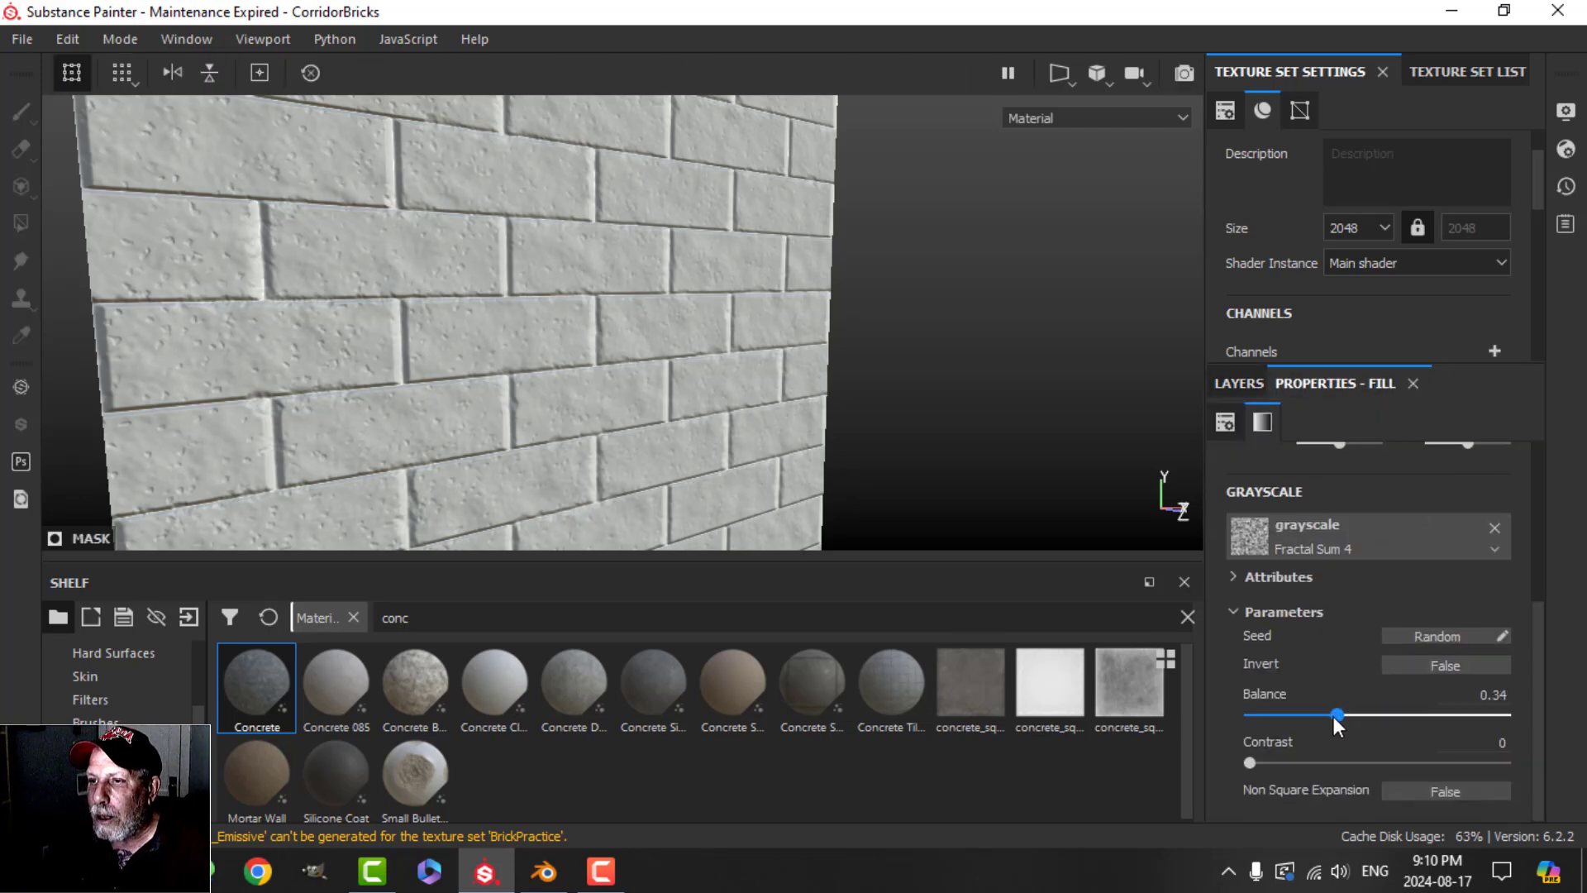
{"action": "left_click", "coordinate": [1270, 762]}
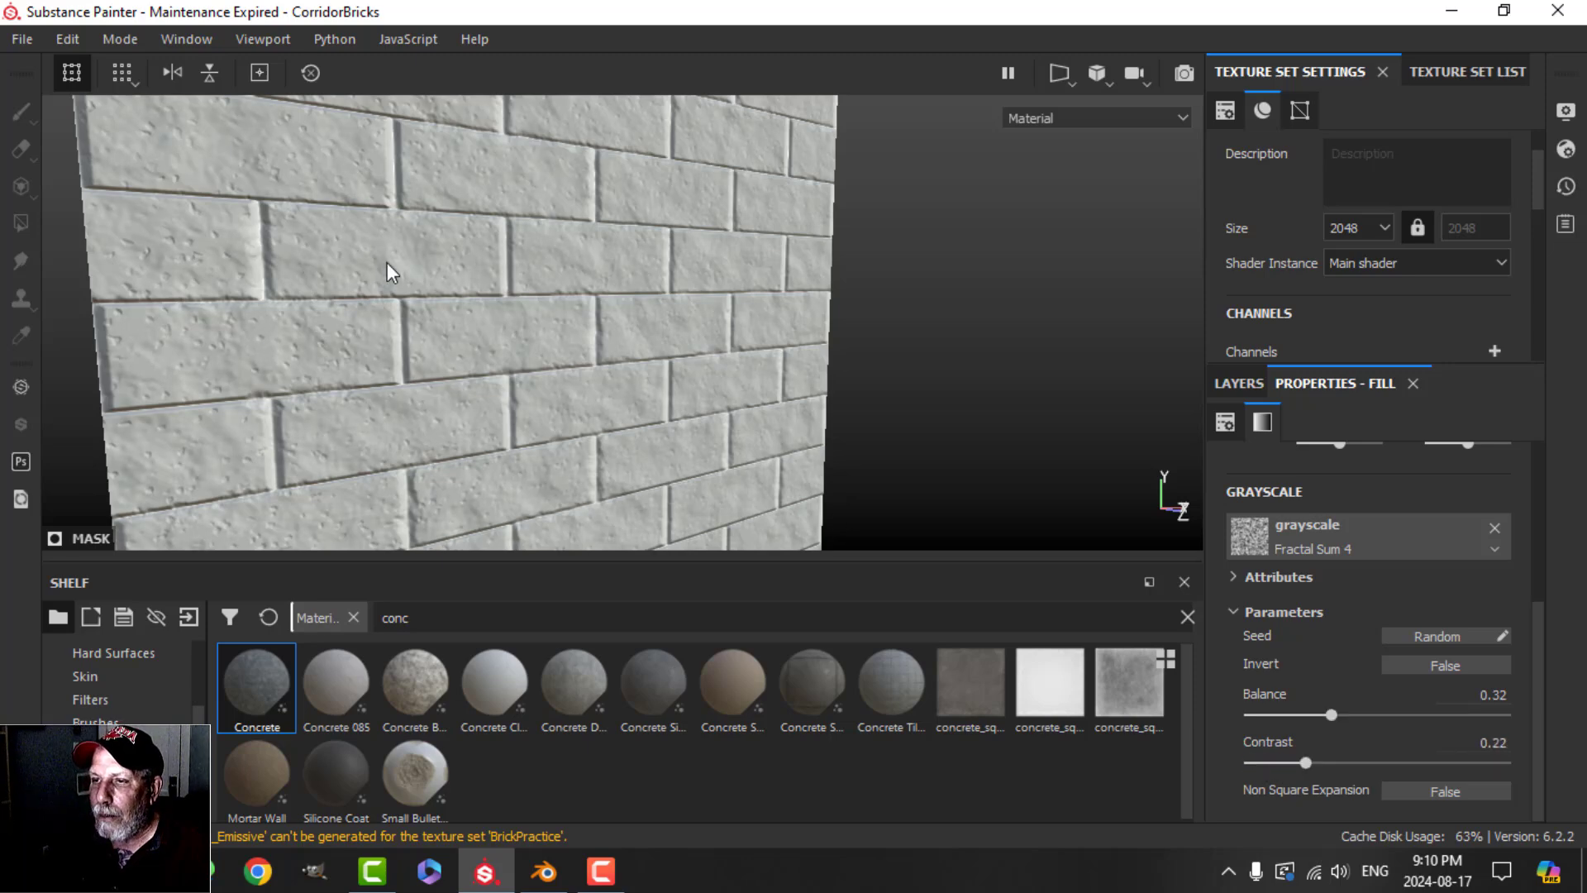
{"action": "left_click_drag", "start_coordinate": [388, 265], "coordinate": [531, 350], "text": "alt"}
{"action": "left_click_drag", "start_coordinate": [683, 291], "coordinate": [1188, 514], "text": "alt"}
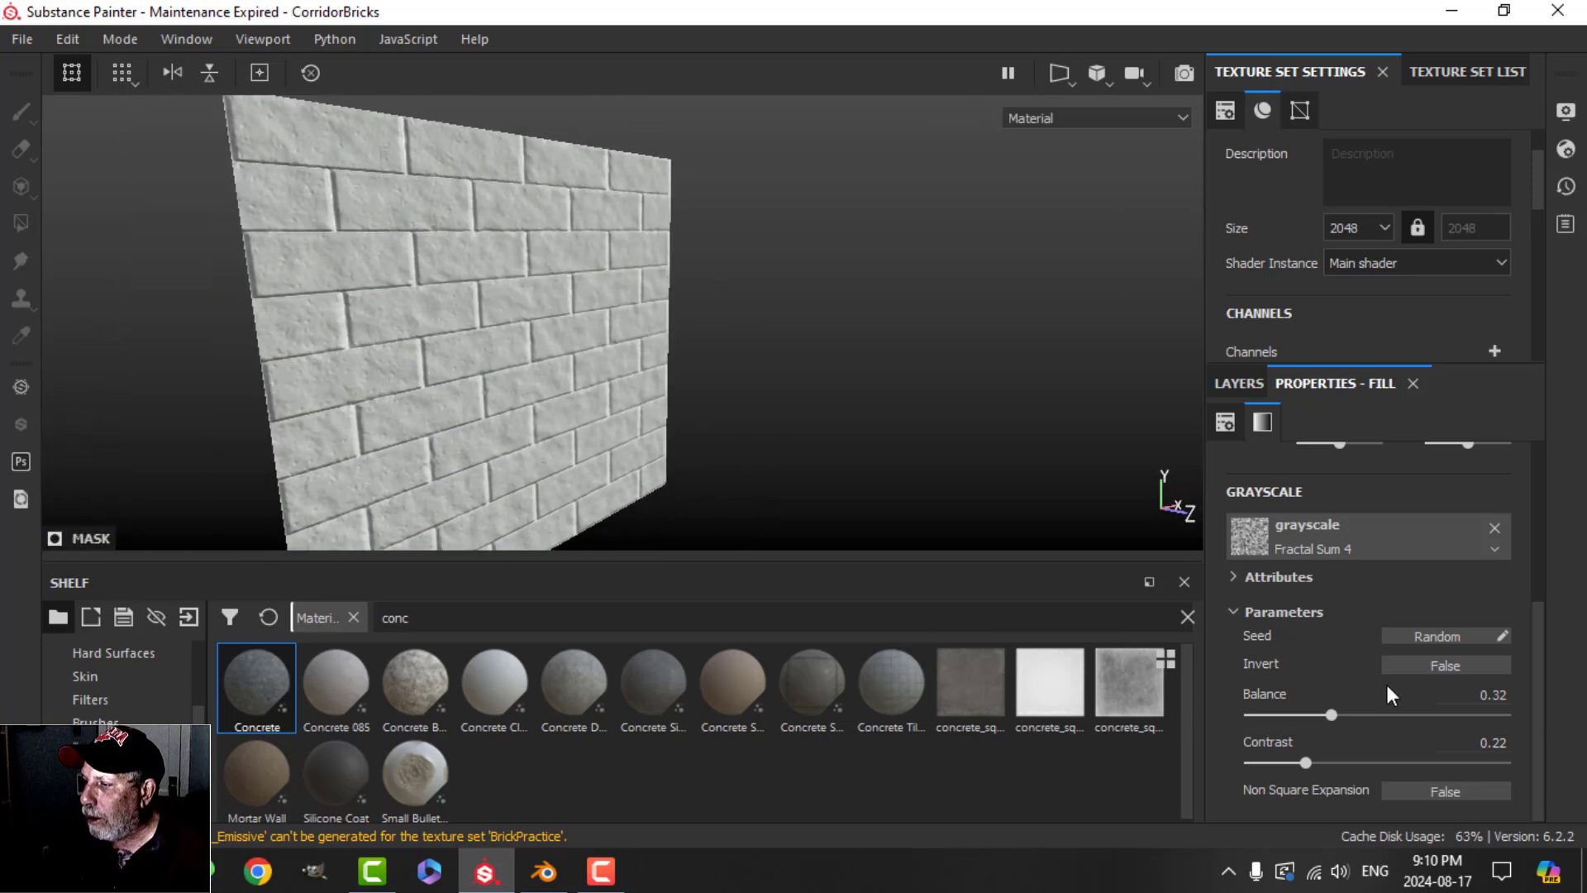
- Try inverting the Fractal Sum 4 noise, set Invert back to False, and view the wall from another angle
{"action": "left_click", "coordinate": [1425, 665]}
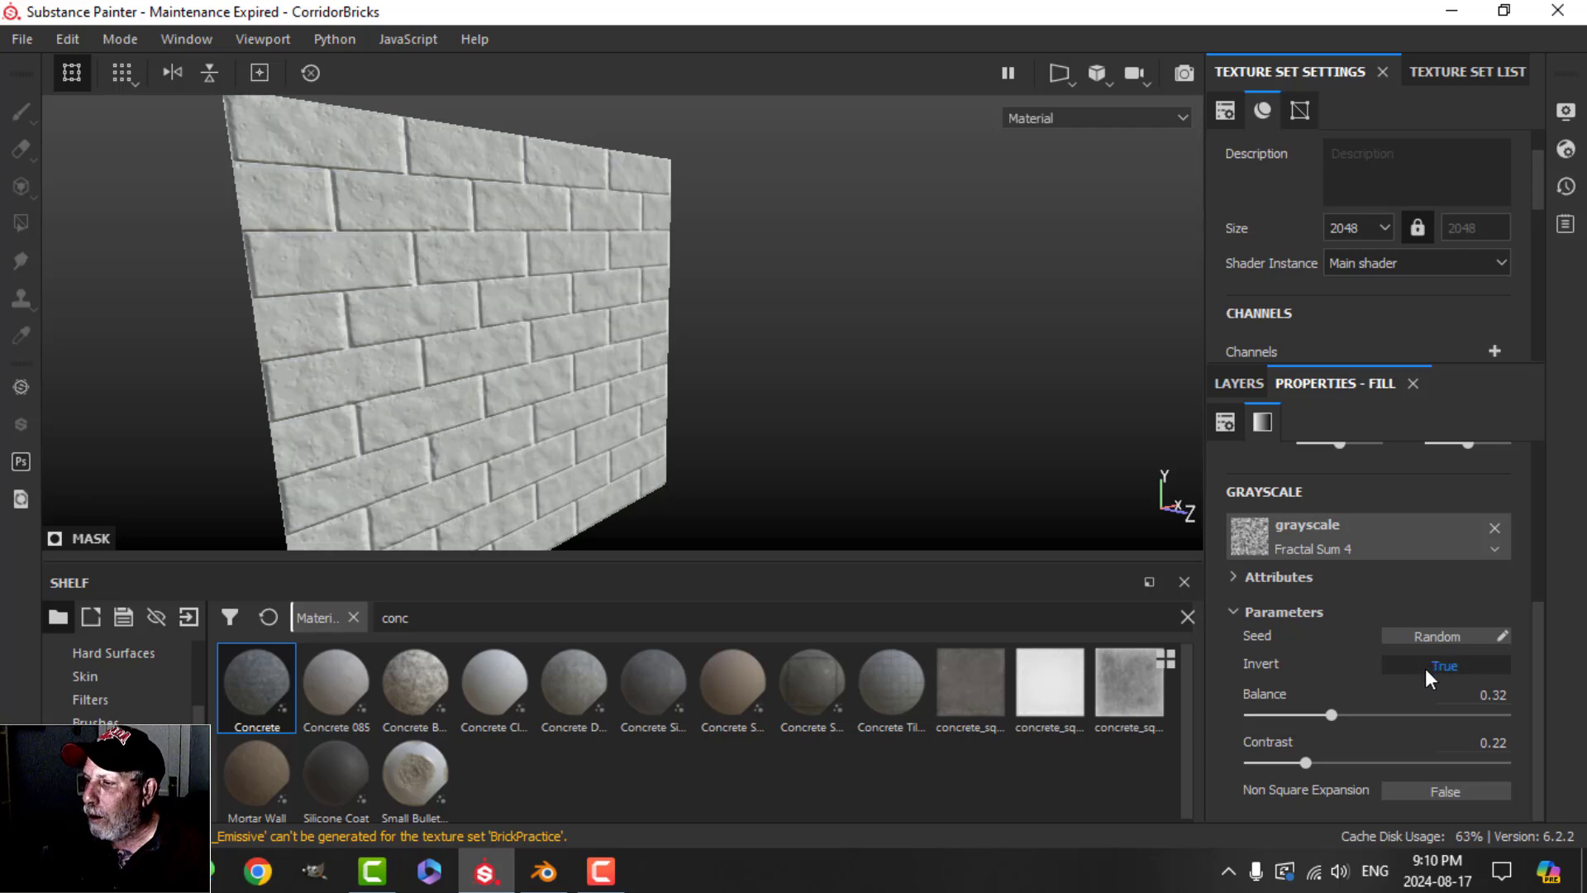
{"action": "left_click", "coordinate": [1425, 666]}
{"action": "scroll", "coordinate": [1300, 751], "scroll_direction": "up", "scroll_amount": 3}
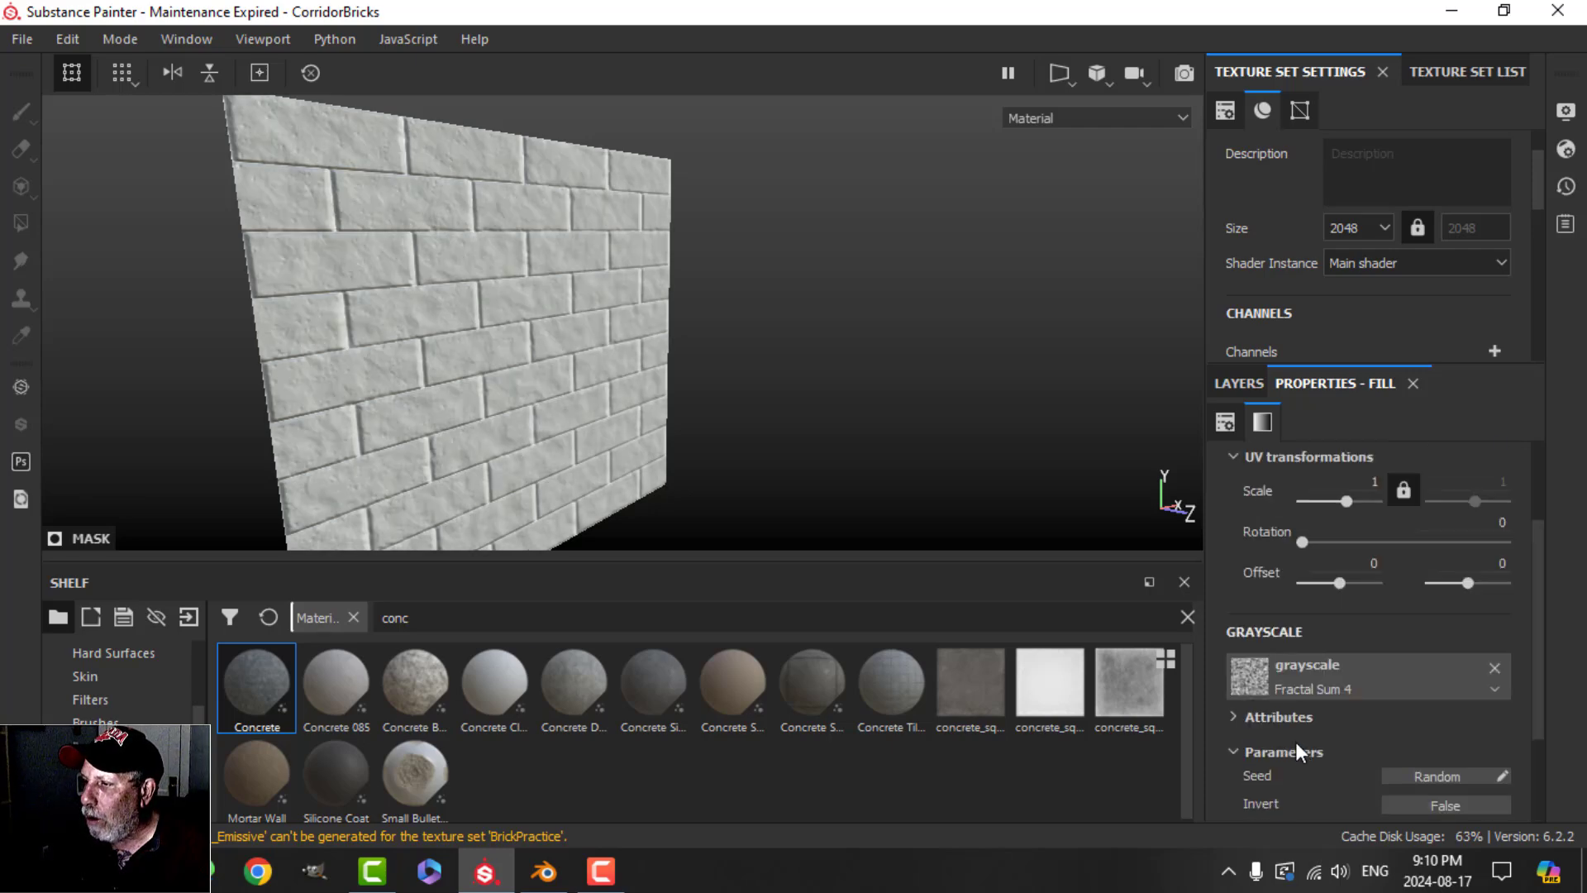
{"action": "left_click_drag", "start_coordinate": [1116, 504], "coordinate": [772, 429], "text": "alt"}
- Rename the top fill layer as damage
{"action": "left_click", "coordinate": [1244, 384]}
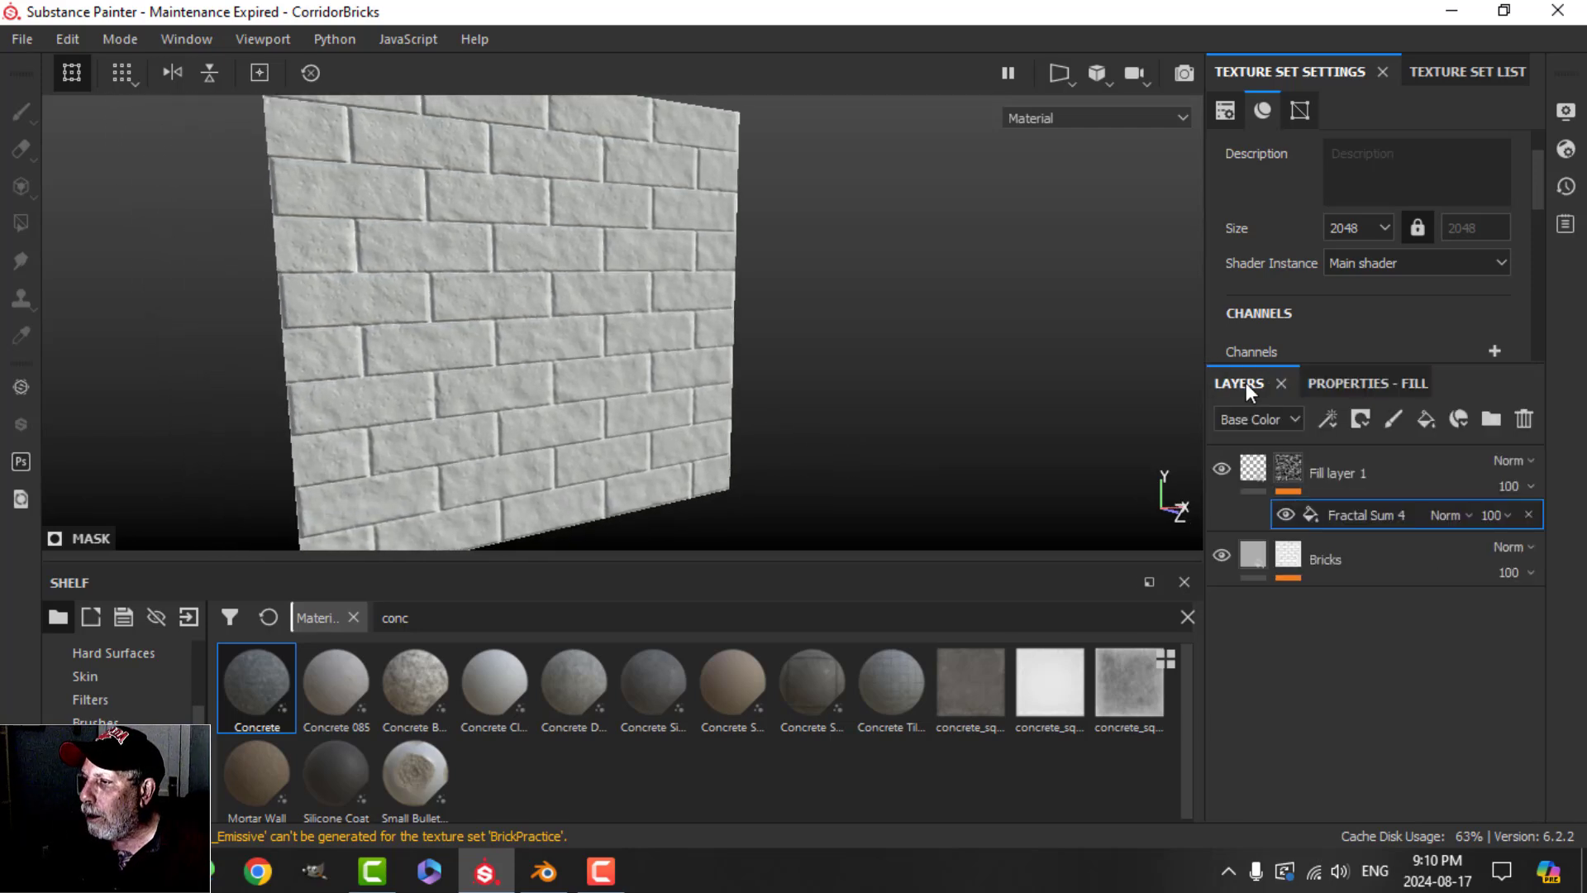
{"action": "double_click", "coordinate": [1329, 473]}
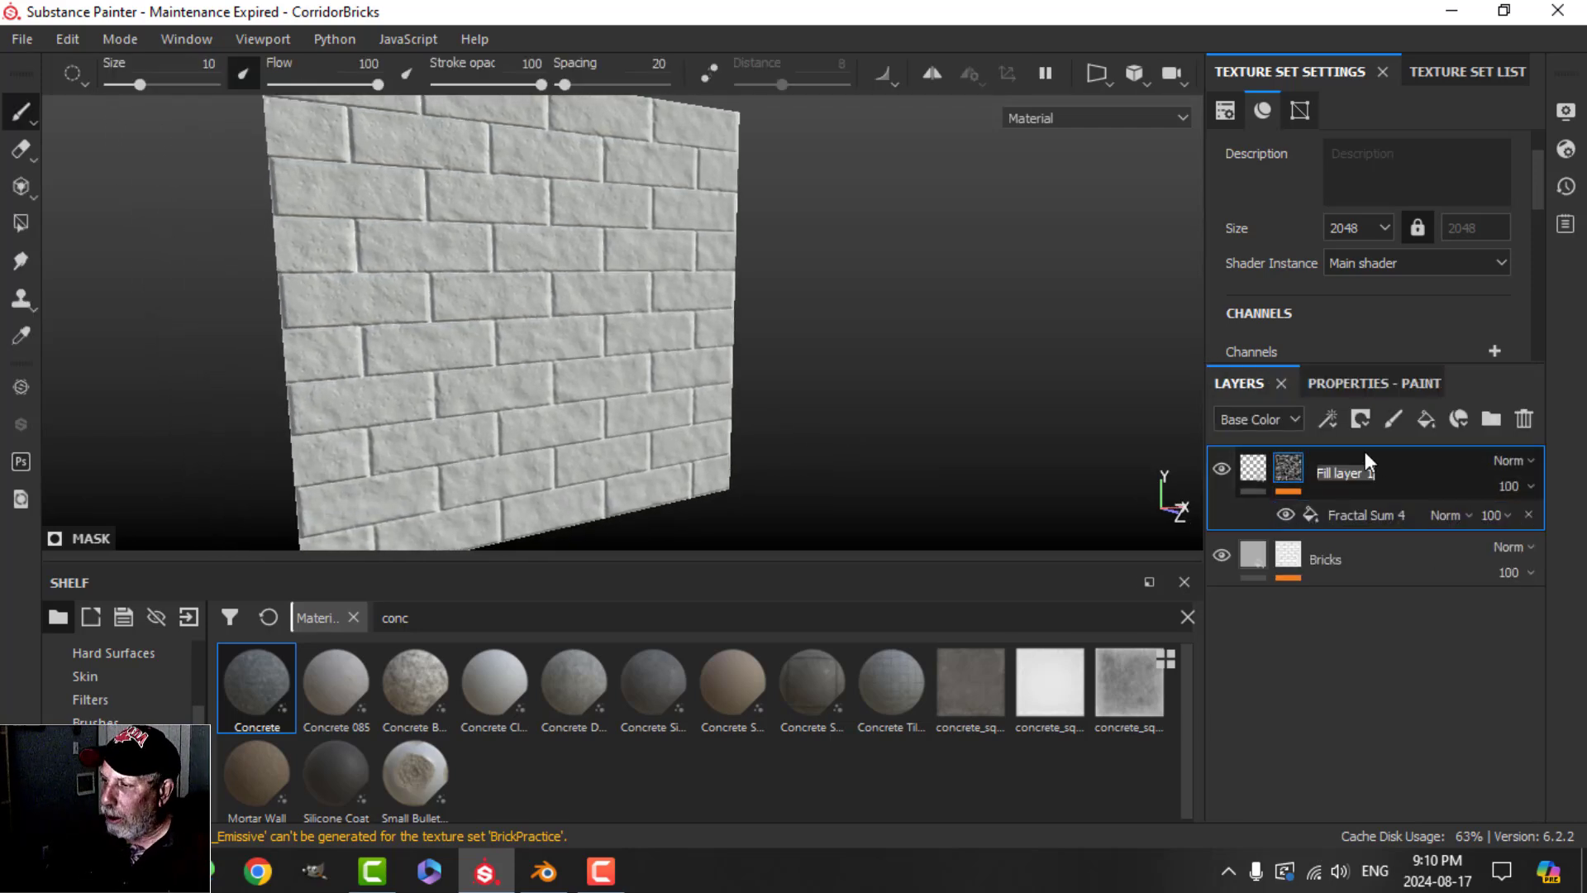
{"action": "type", "text": "noise"}
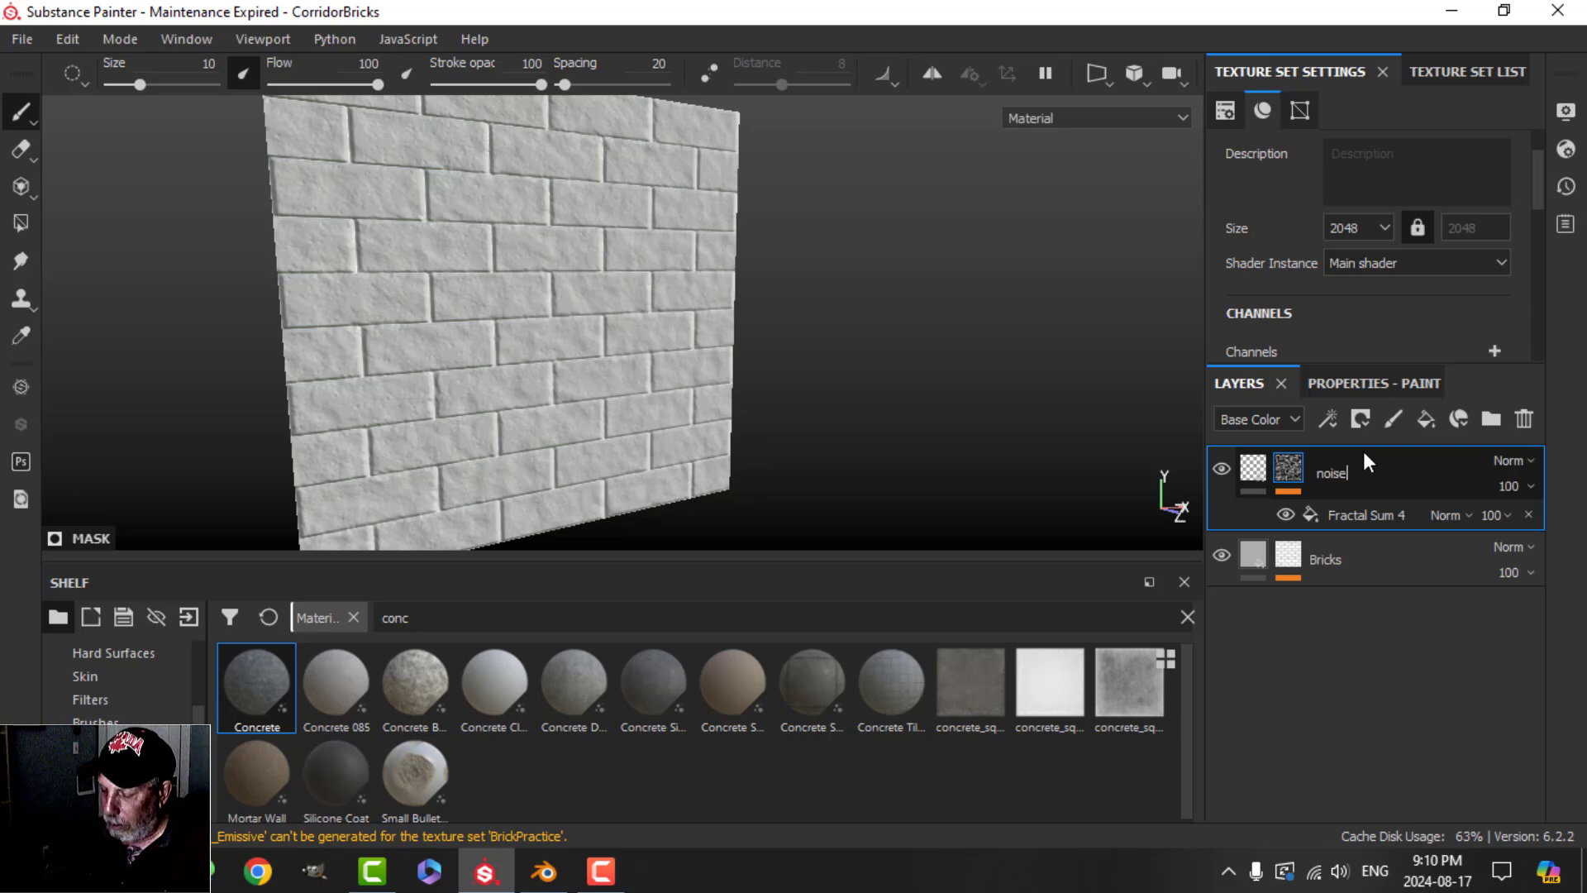
{"action": "key", "text": "BackSpace"}
{"action": "key", "text": "BackSpace"}
{"action": "key", "text": "BackSpace"}
{"action": "type", "text": "damage"}
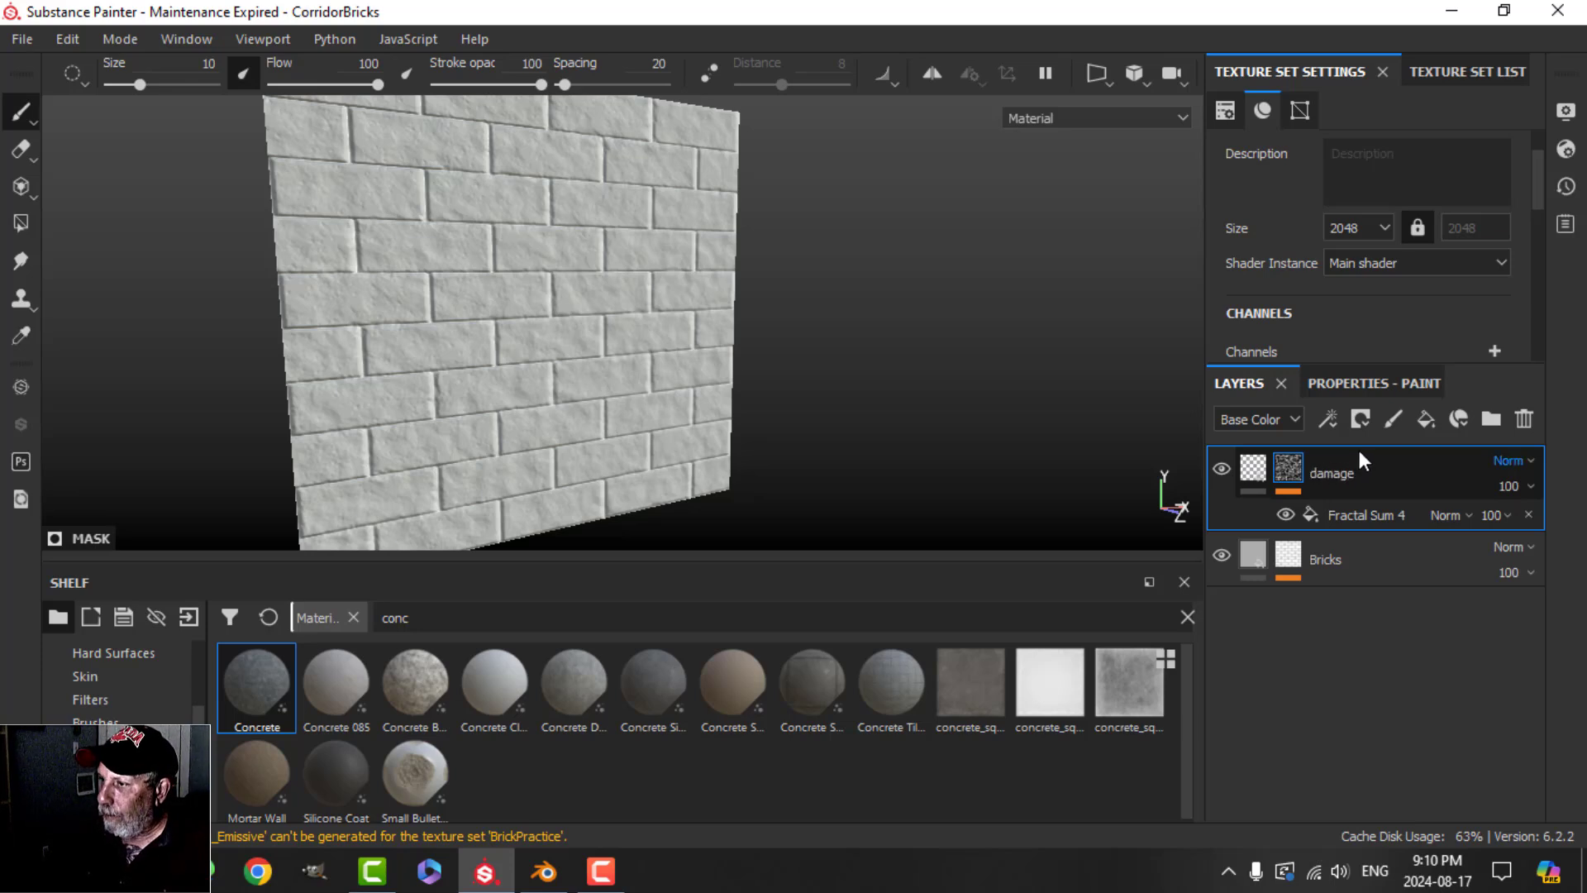
{"action": "key", "text": "Return"}
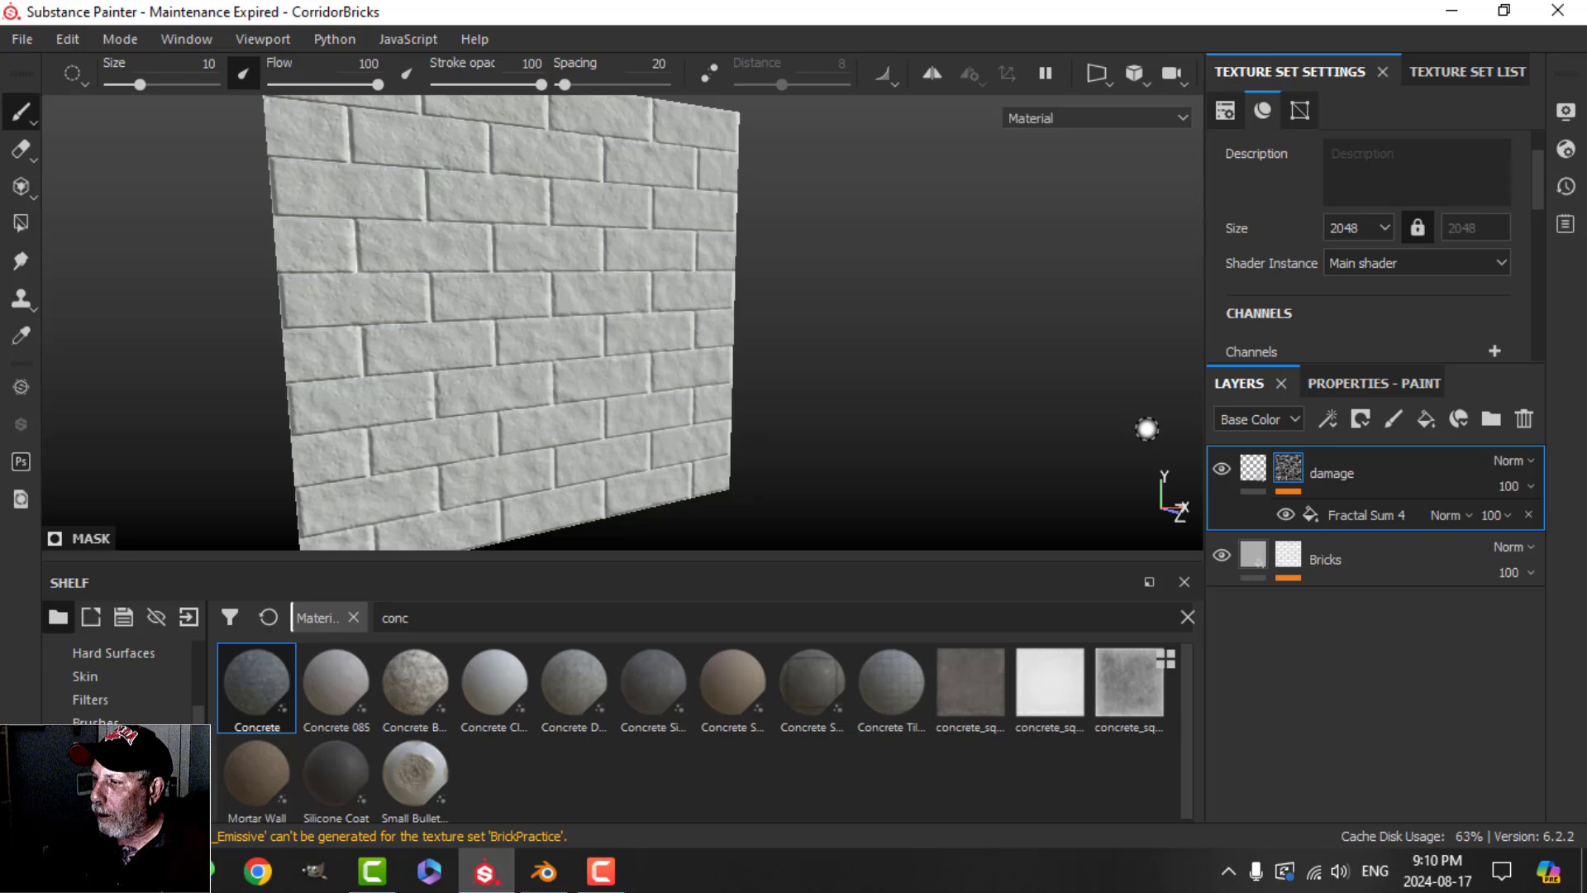
- Fine-tune the damage layer's Height value and return to the layer stack
{"action": "left_click", "coordinate": [1255, 467]}
{"action": "left_click", "coordinate": [1341, 383]}
{"action": "scroll", "coordinate": [1346, 697], "scroll_direction": "down", "scroll_amount": 3}
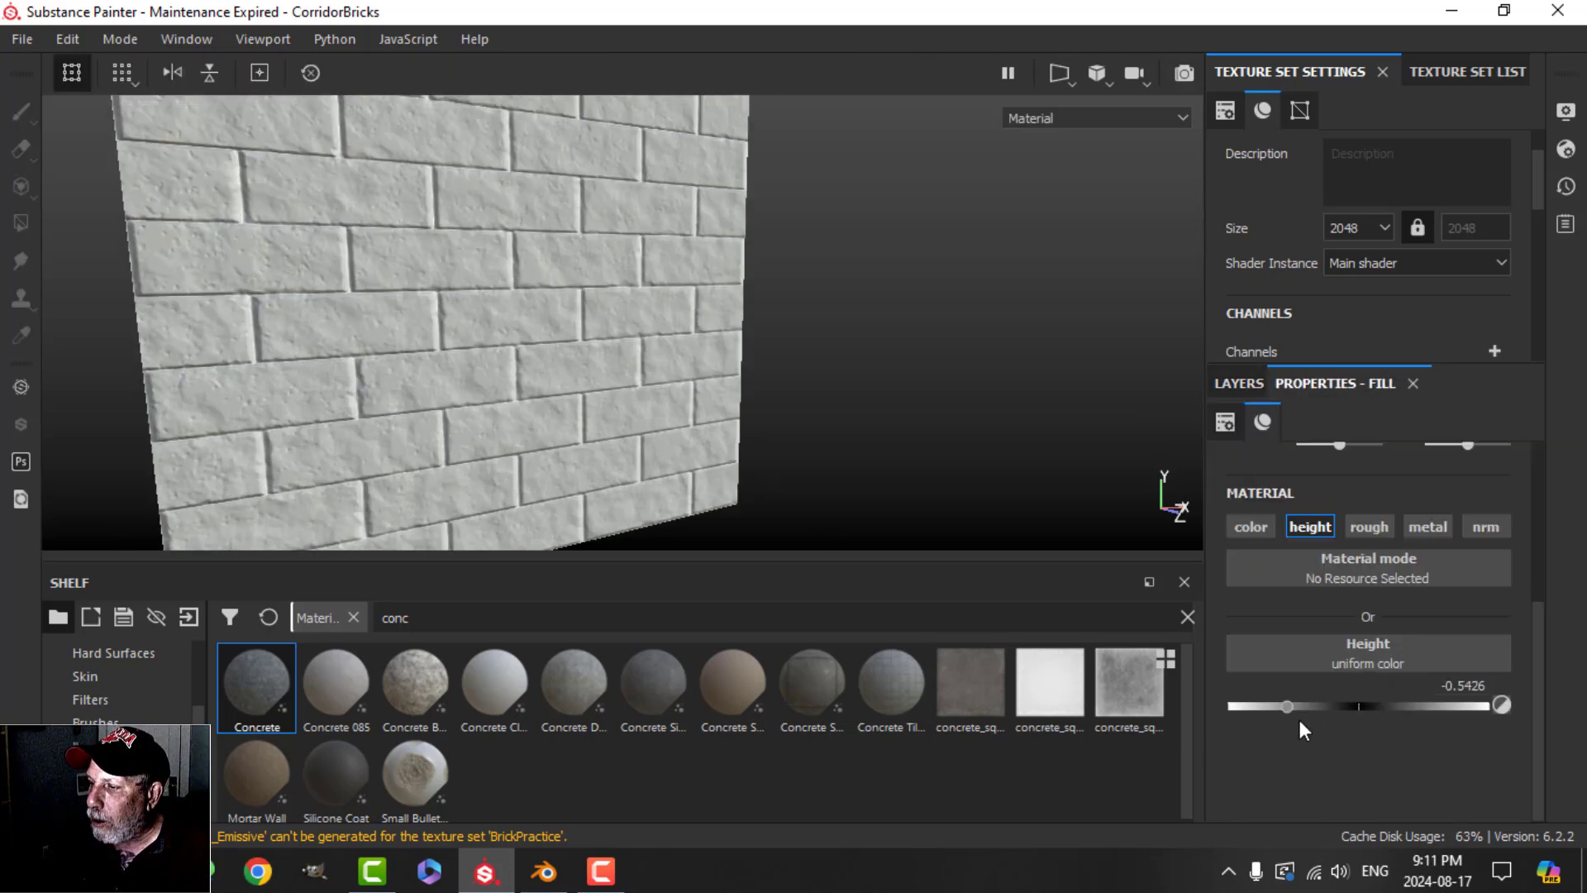
{"action": "mouse_move", "coordinate": [1295, 707]}
{"action": "left_mouse_down"}
{"action": "mouse_move", "coordinate": [1241, 711]}
{"action": "mouse_move", "coordinate": [1296, 712]}
{"action": "left_mouse_up"}
{"action": "left_click", "coordinate": [1239, 383]}
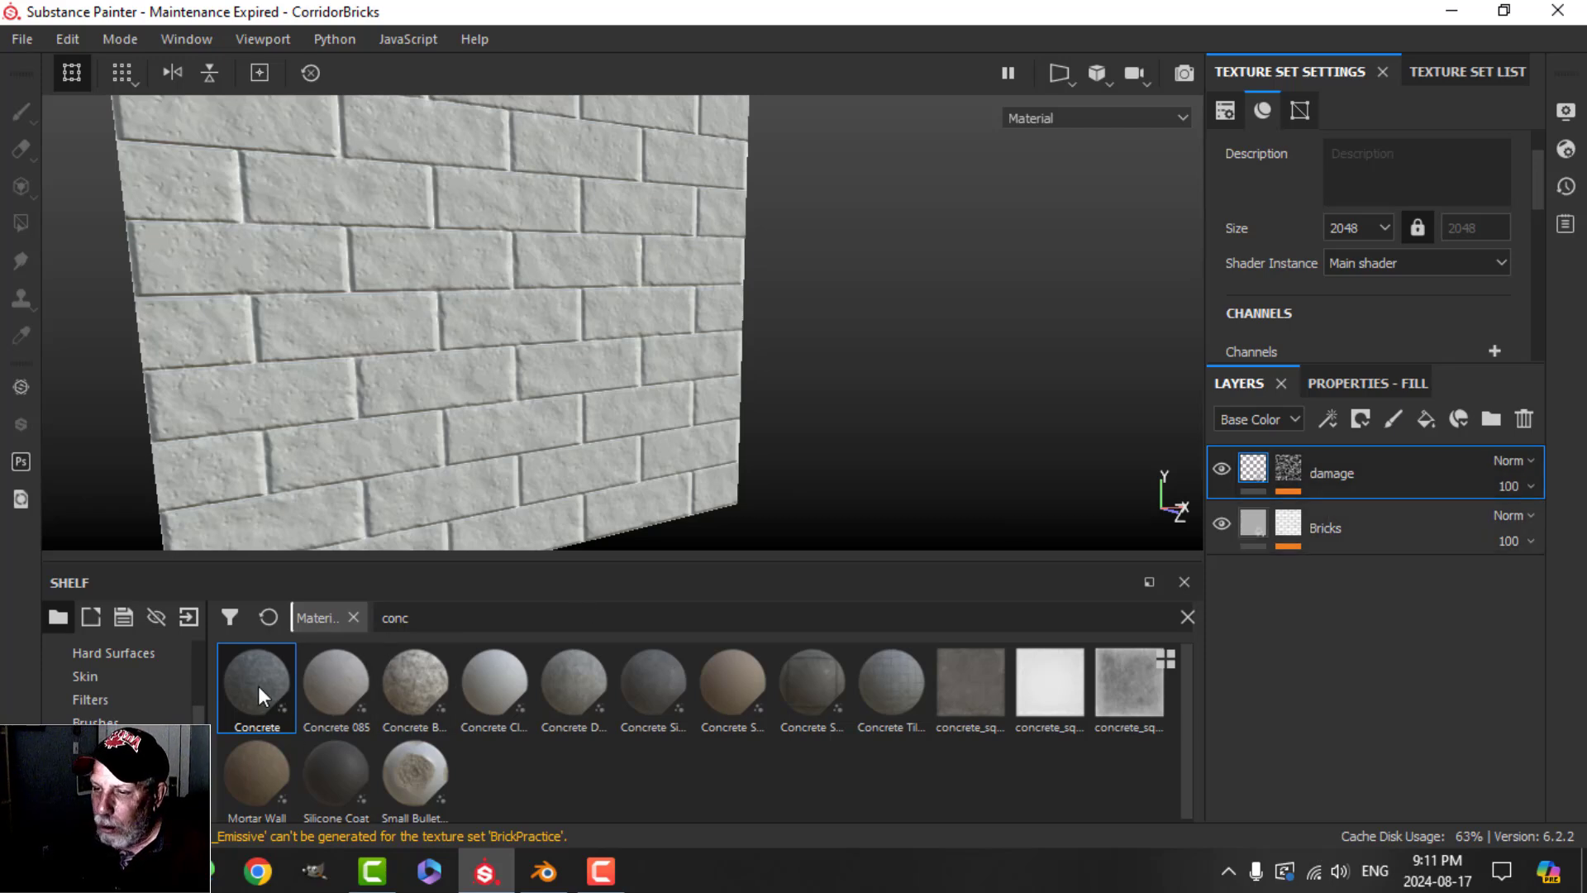
- Try the Concrete material as a layer above damage, inspect the wall, and delete that layer
{"action": "left_click_drag", "start_coordinate": [258, 687], "coordinate": [1270, 450]}
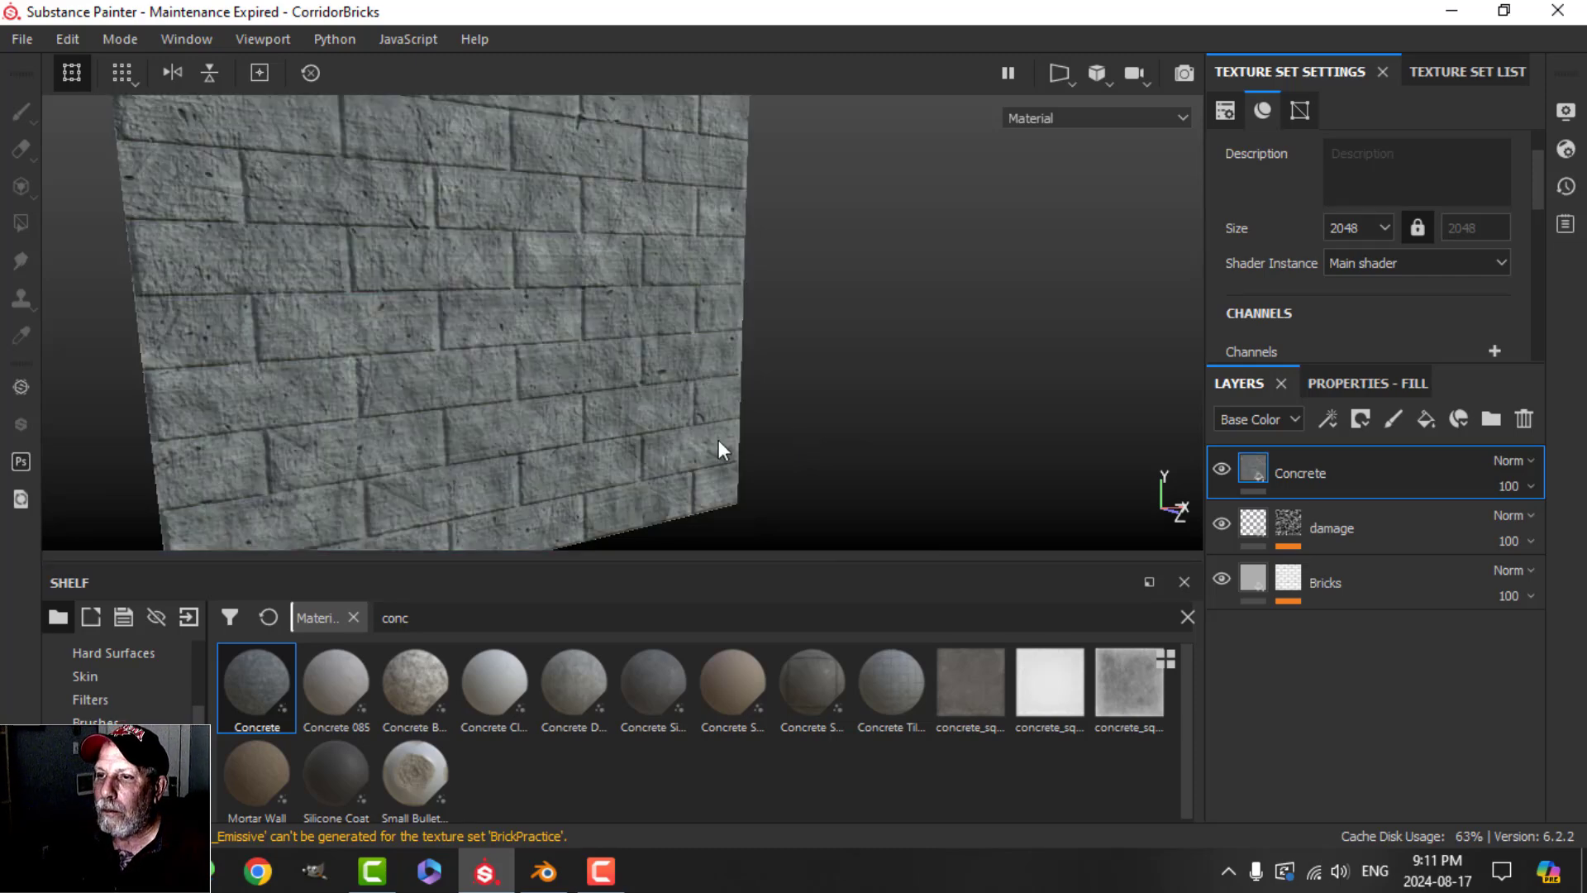
{"action": "left_click_drag", "start_coordinate": [562, 373], "coordinate": [596, 379], "text": "alt"}
{"action": "left_click", "coordinate": [1523, 418]}
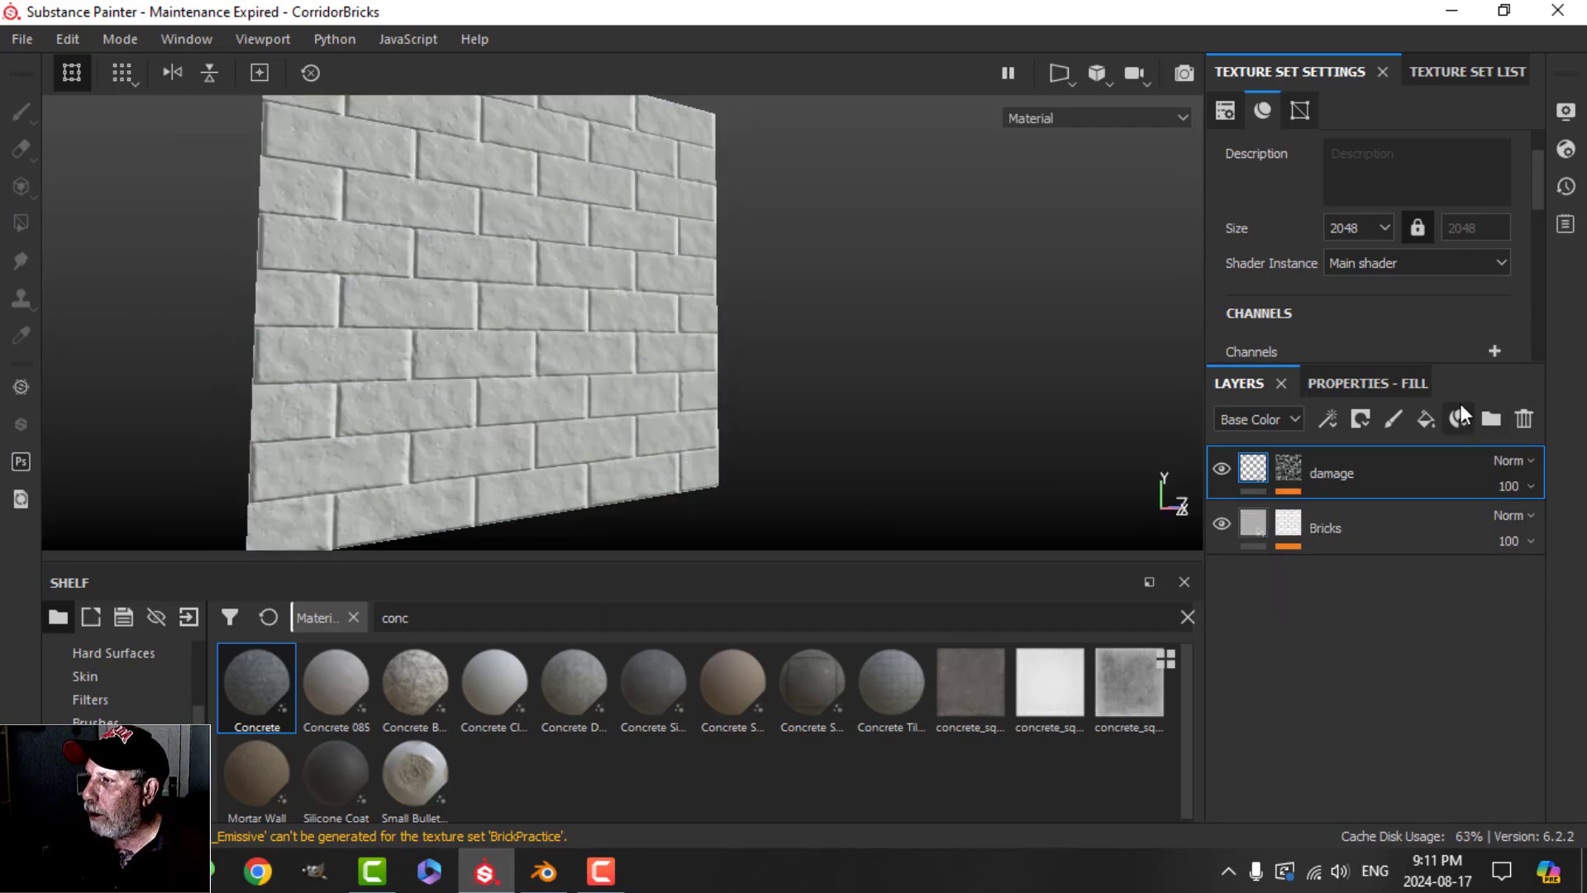
- Set the texture set size to 1024, and add the Concrete Simple material as a layer above damage
{"action": "left_click", "coordinate": [1360, 225]}
{"action": "left_click", "coordinate": [1365, 299]}
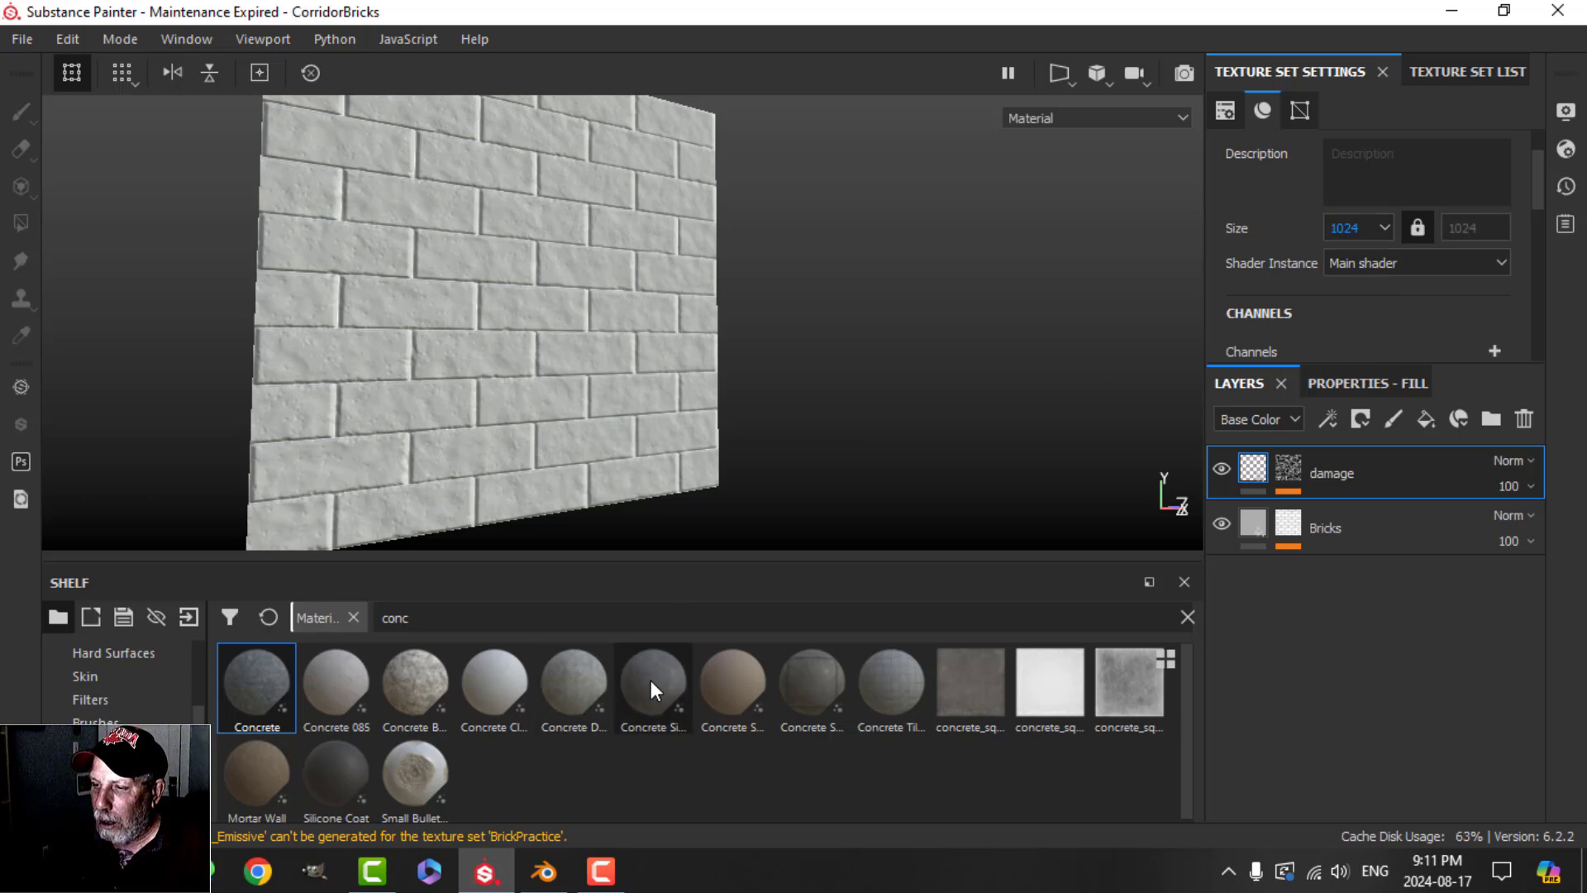
{"action": "left_click_drag", "start_coordinate": [651, 682], "coordinate": [1281, 449]}
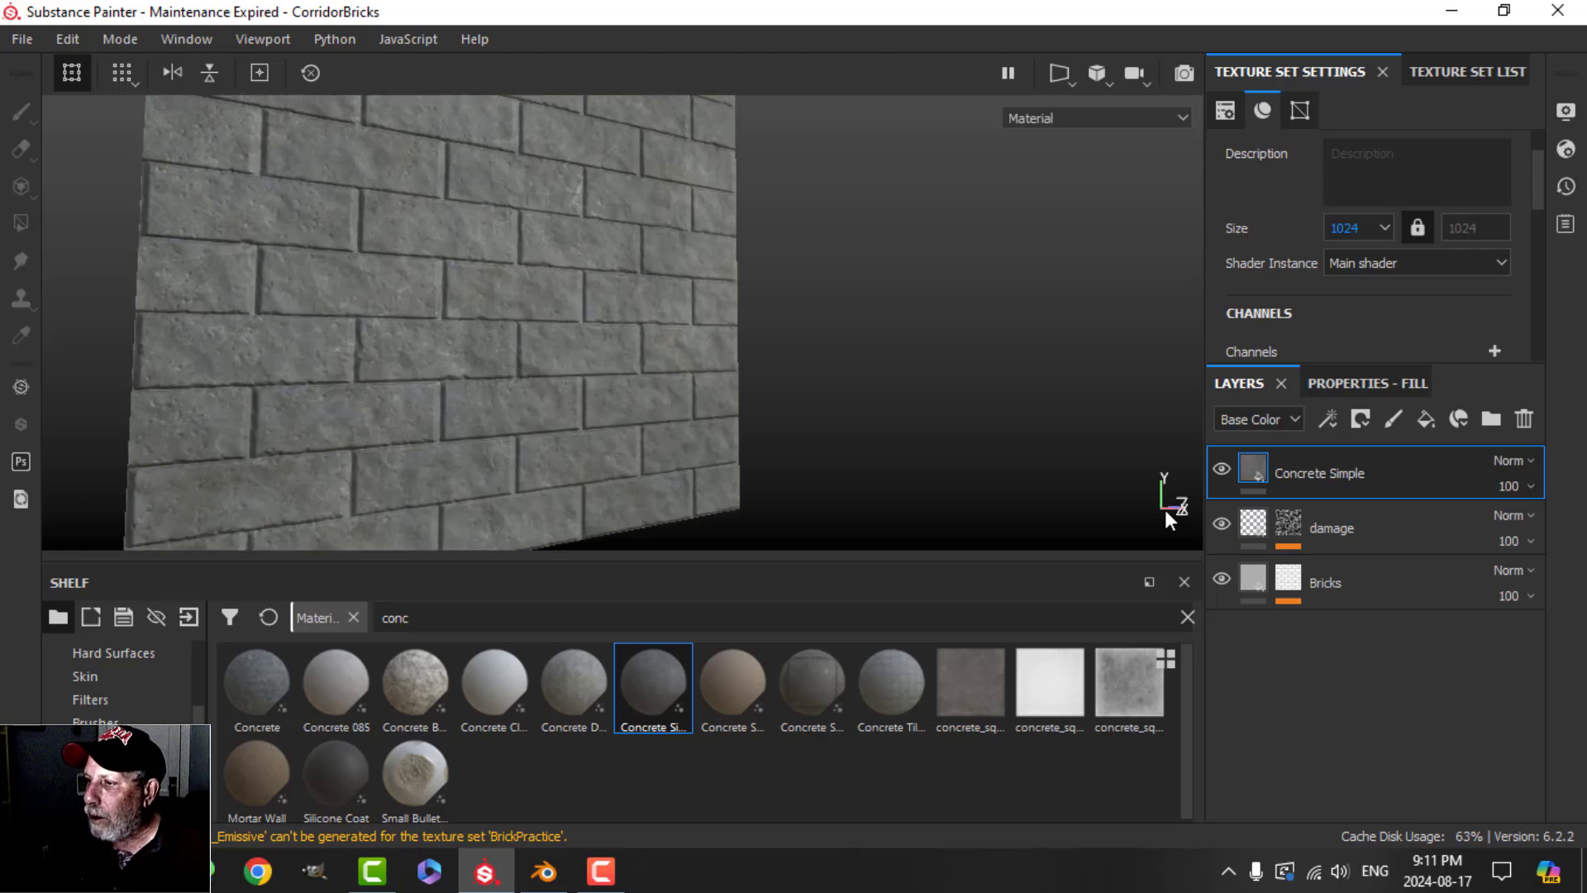
{"action": "scroll", "coordinate": [641, 414], "scroll_direction": "up", "scroll_amount": 3}
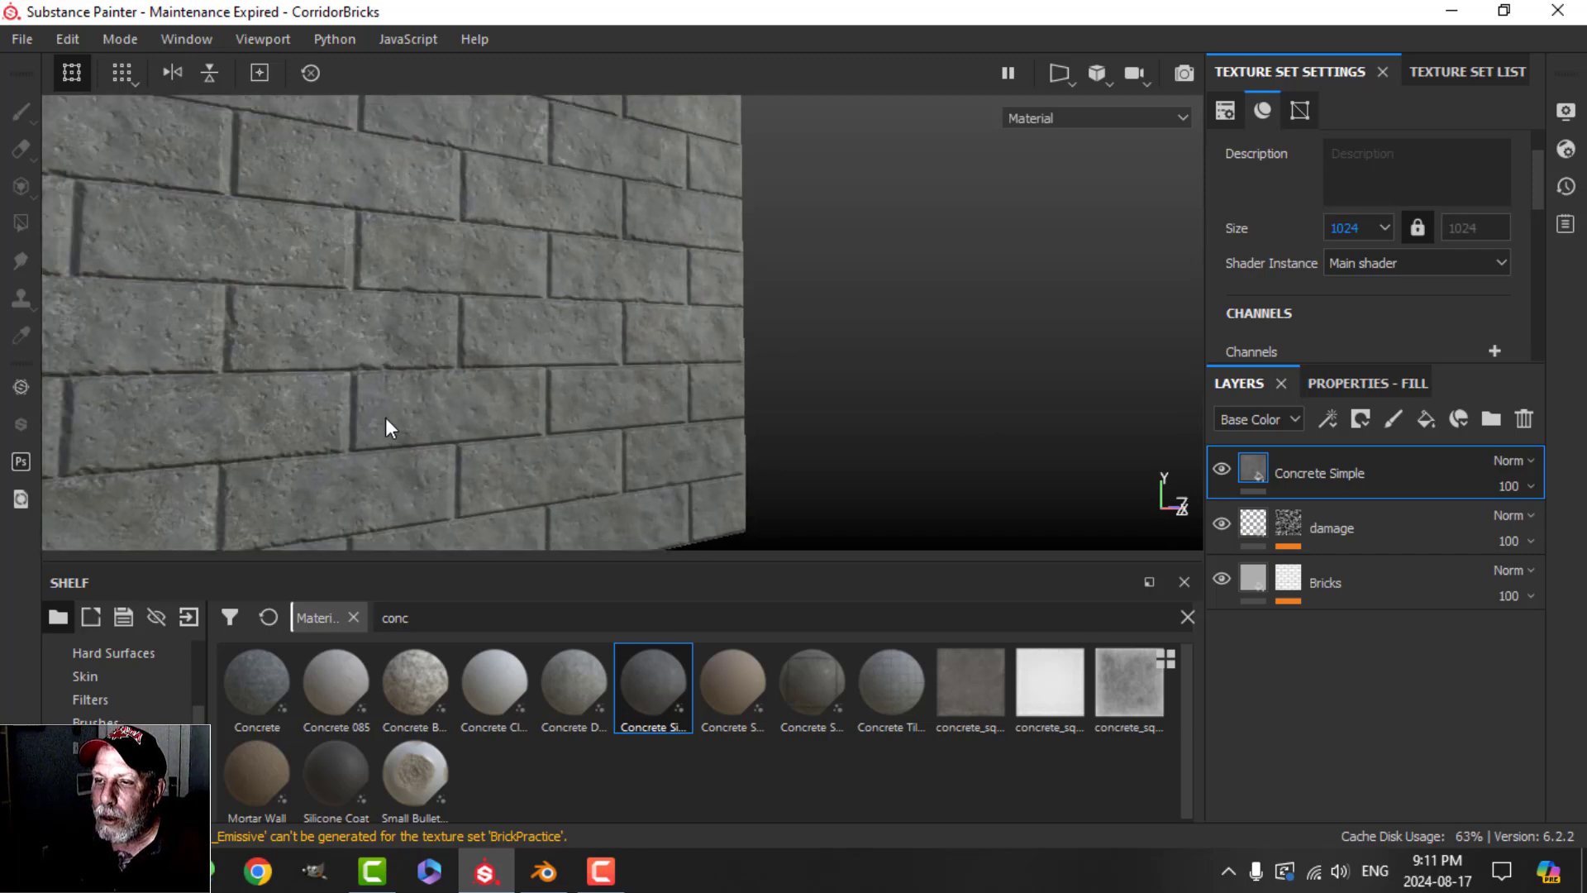
{"action": "middle_click_drag", "start_coordinate": [385, 418], "coordinate": [426, 425]}
{"action": "left_click_drag", "start_coordinate": [426, 425], "coordinate": [548, 440], "text": "alt"}
- Set the Concrete Simple layer's Concrete Color to a lighter gray and check the wall
{"action": "left_click", "coordinate": [1357, 390]}
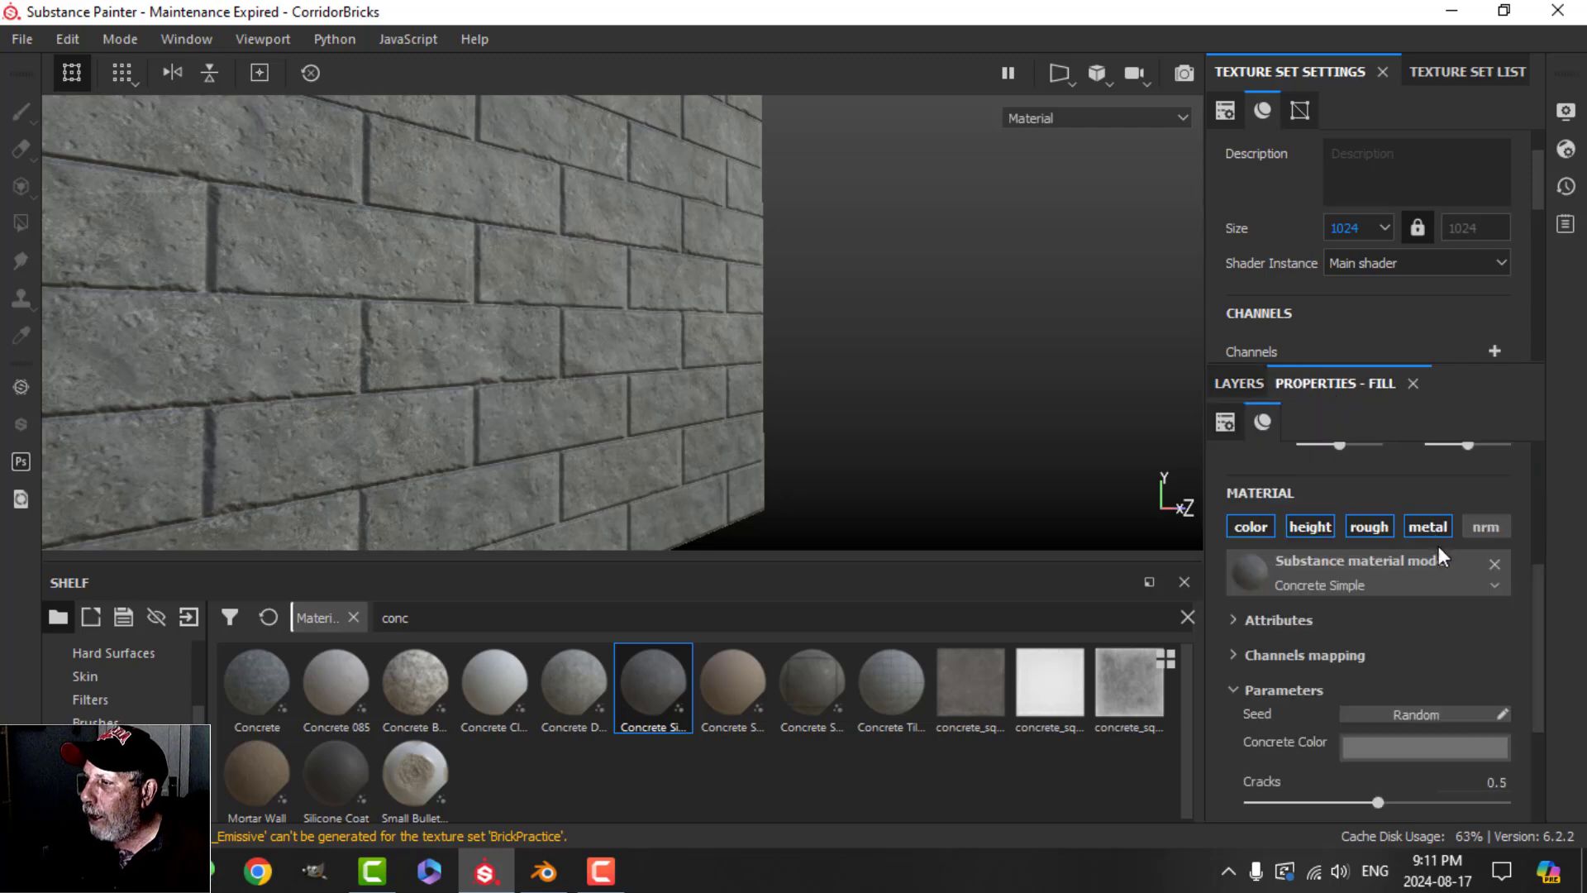
{"action": "left_click", "coordinate": [1396, 749]}
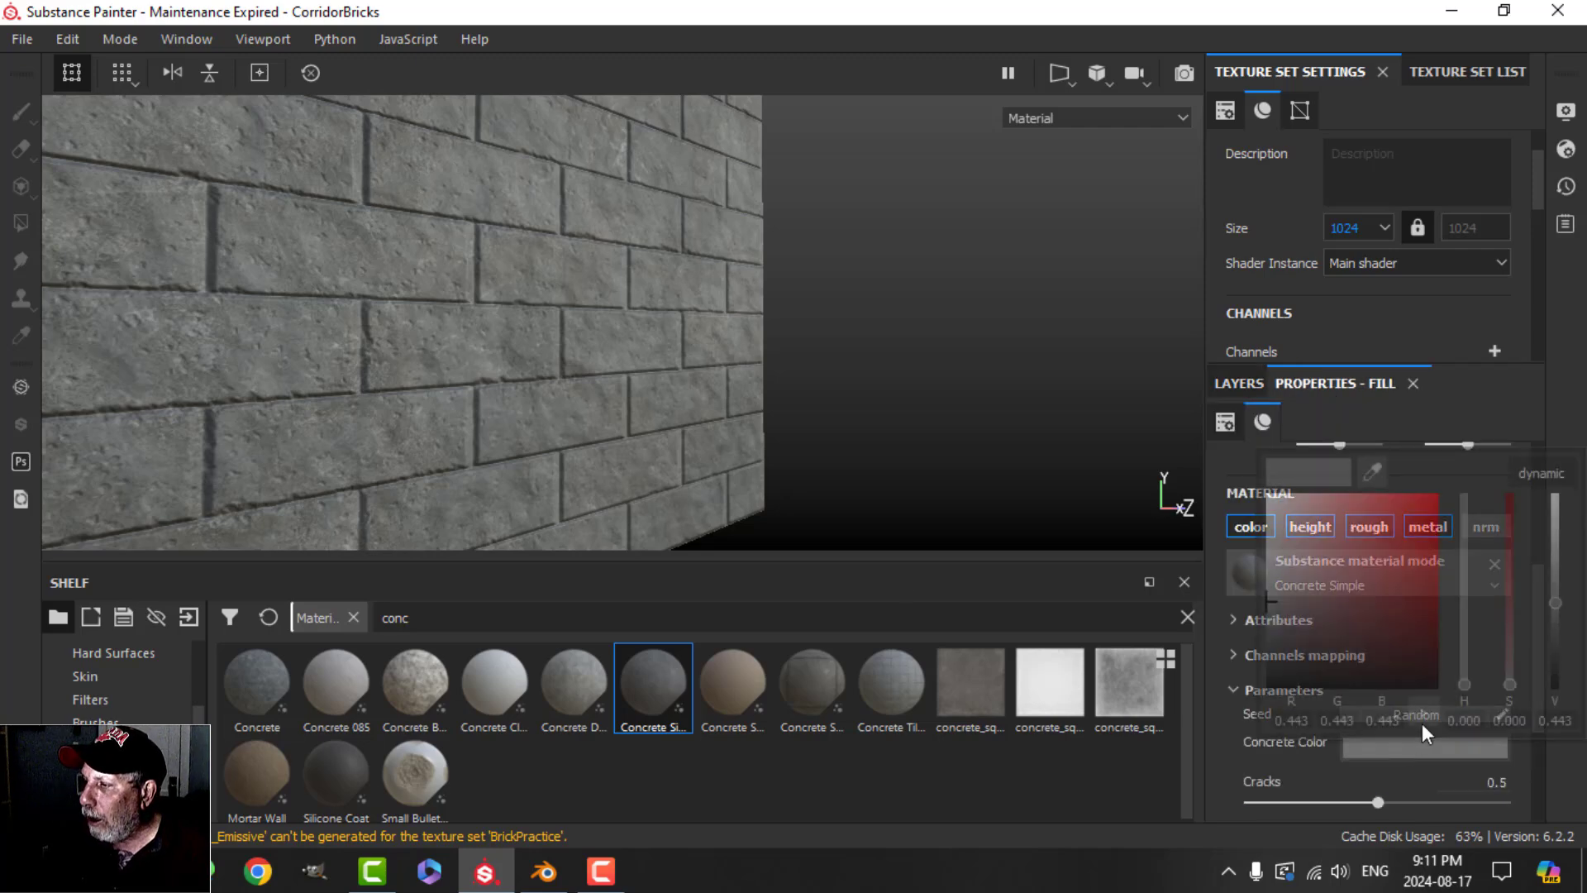
{"action": "left_click", "coordinate": [1557, 556]}
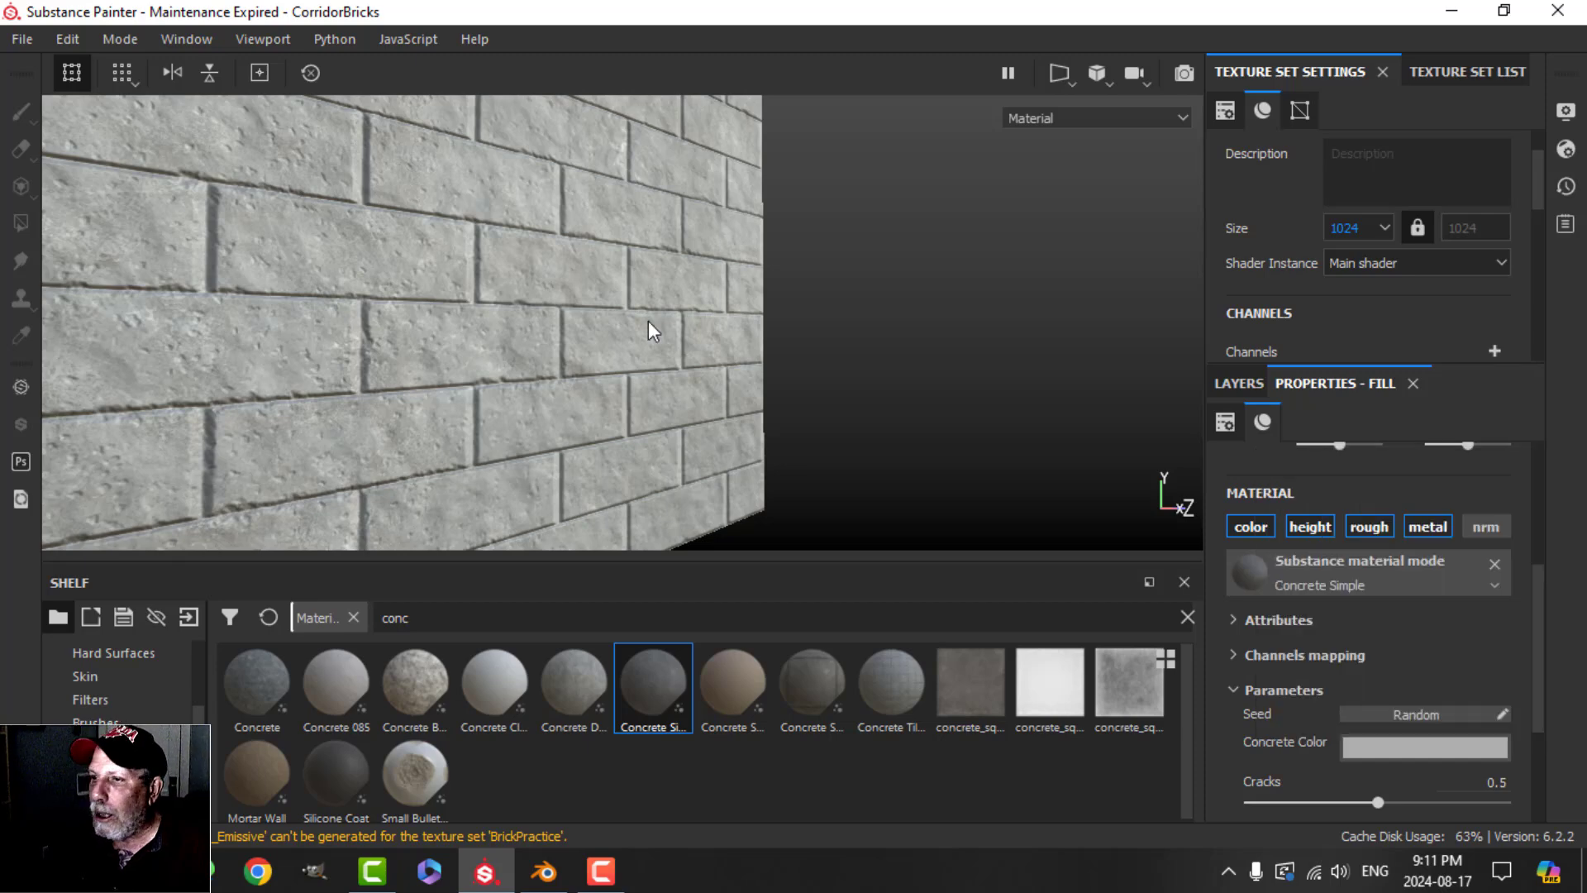
{"action": "left_click_drag", "start_coordinate": [648, 330], "coordinate": [661, 377], "text": "alt"}
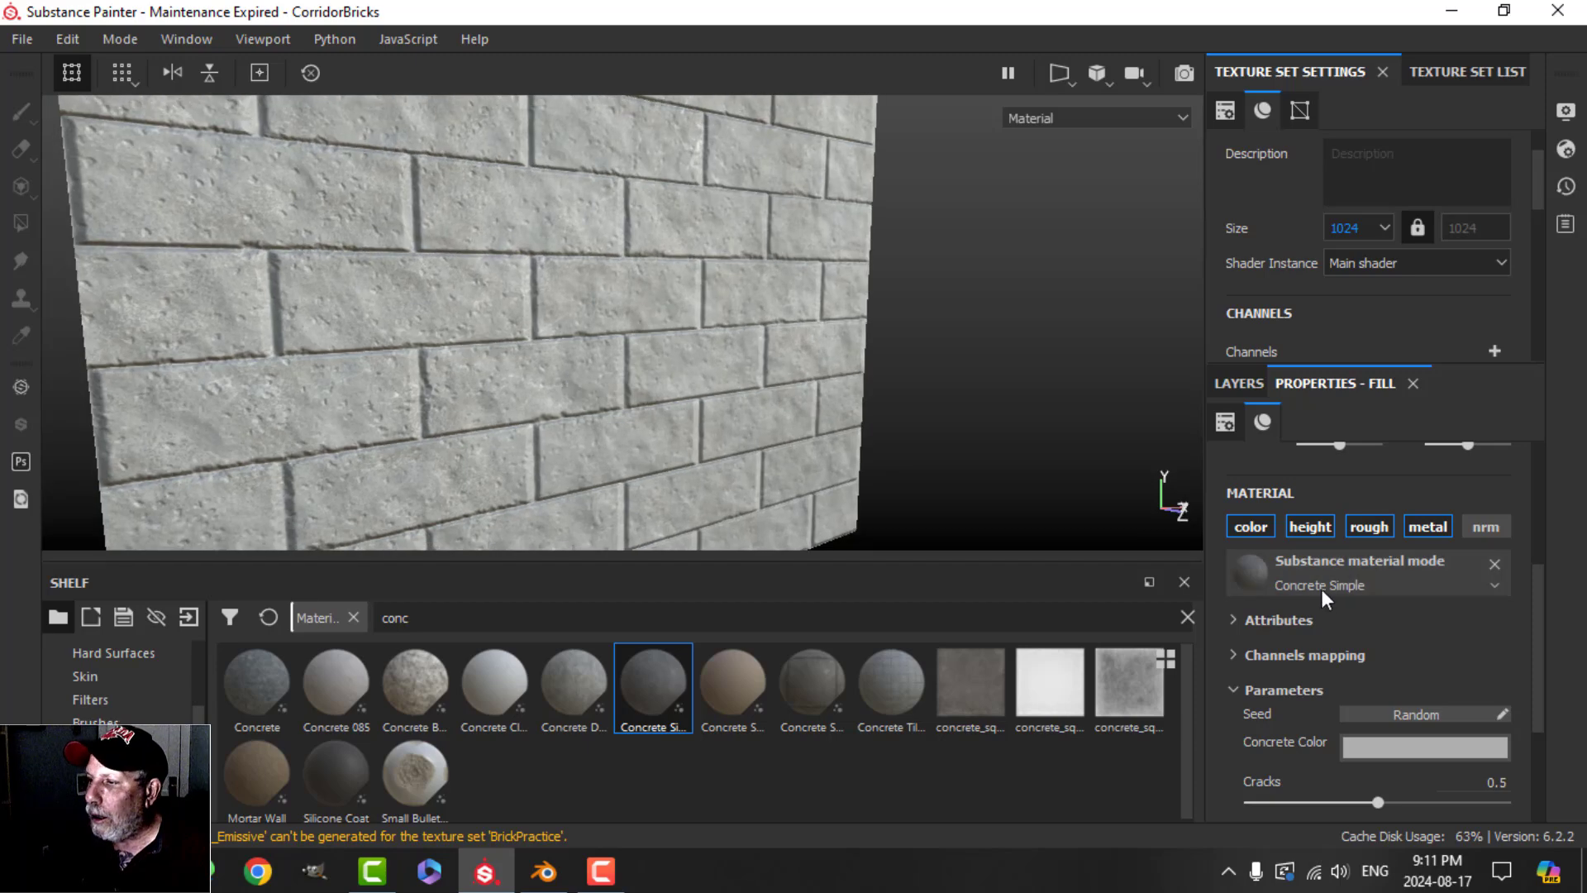
- Inspect the concrete wall up close, raise the texture set size to 2048, and check the sharper result
{"action": "left_click", "coordinate": [1236, 384]}
{"action": "left_click_drag", "start_coordinate": [994, 485], "coordinate": [863, 469], "text": "alt"}
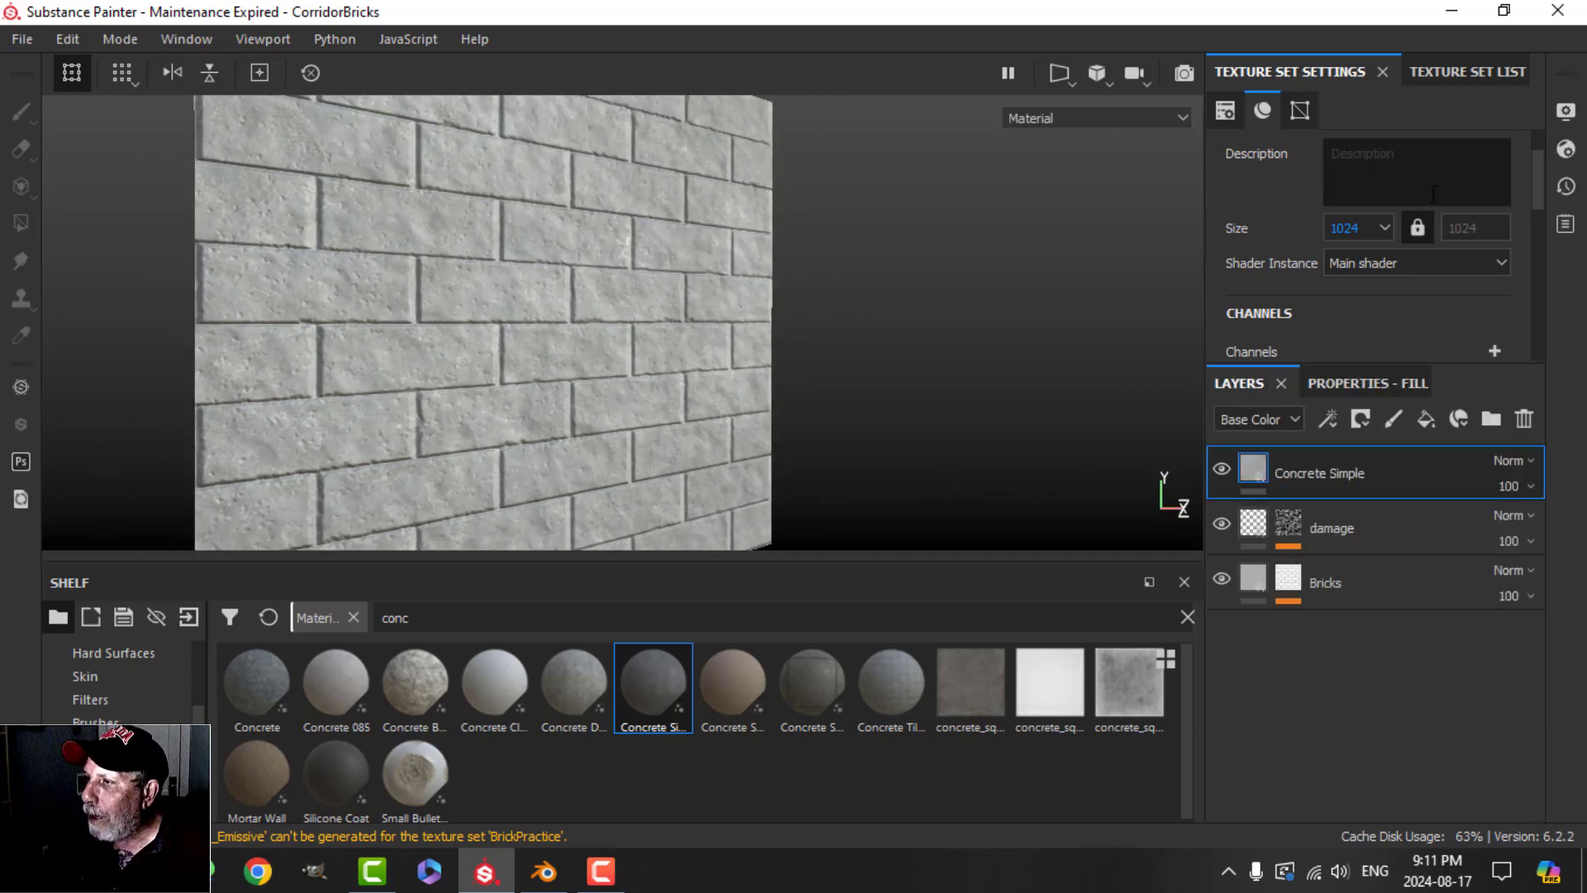
{"action": "left_click_drag", "start_coordinate": [853, 368], "coordinate": [930, 452], "text": "alt"}
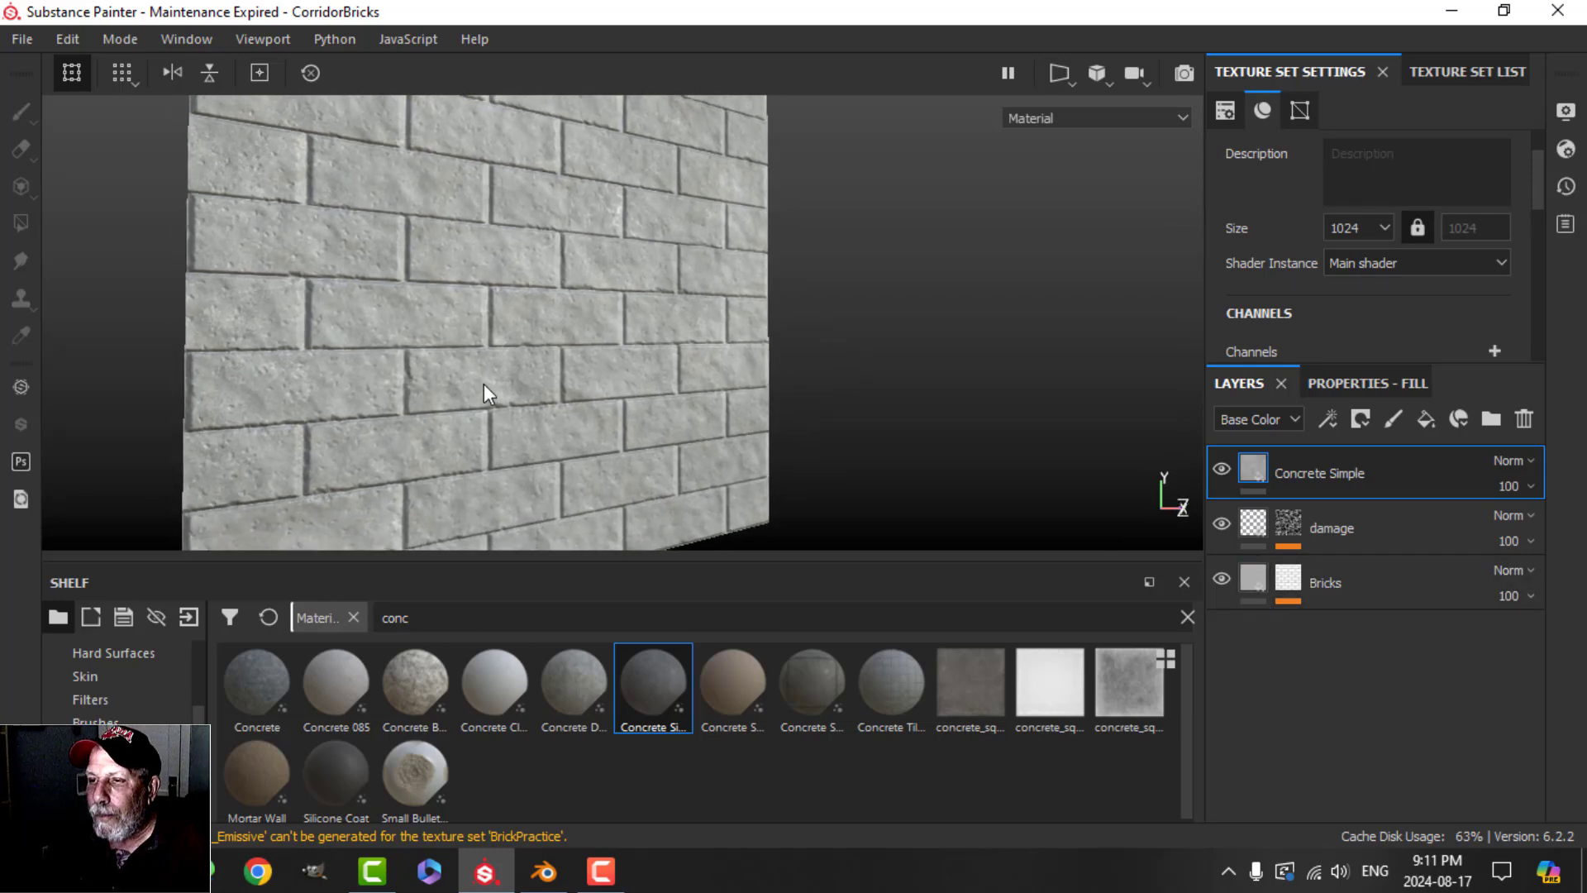
{"action": "scroll", "coordinate": [484, 385], "scroll_direction": "up", "scroll_amount": 2}
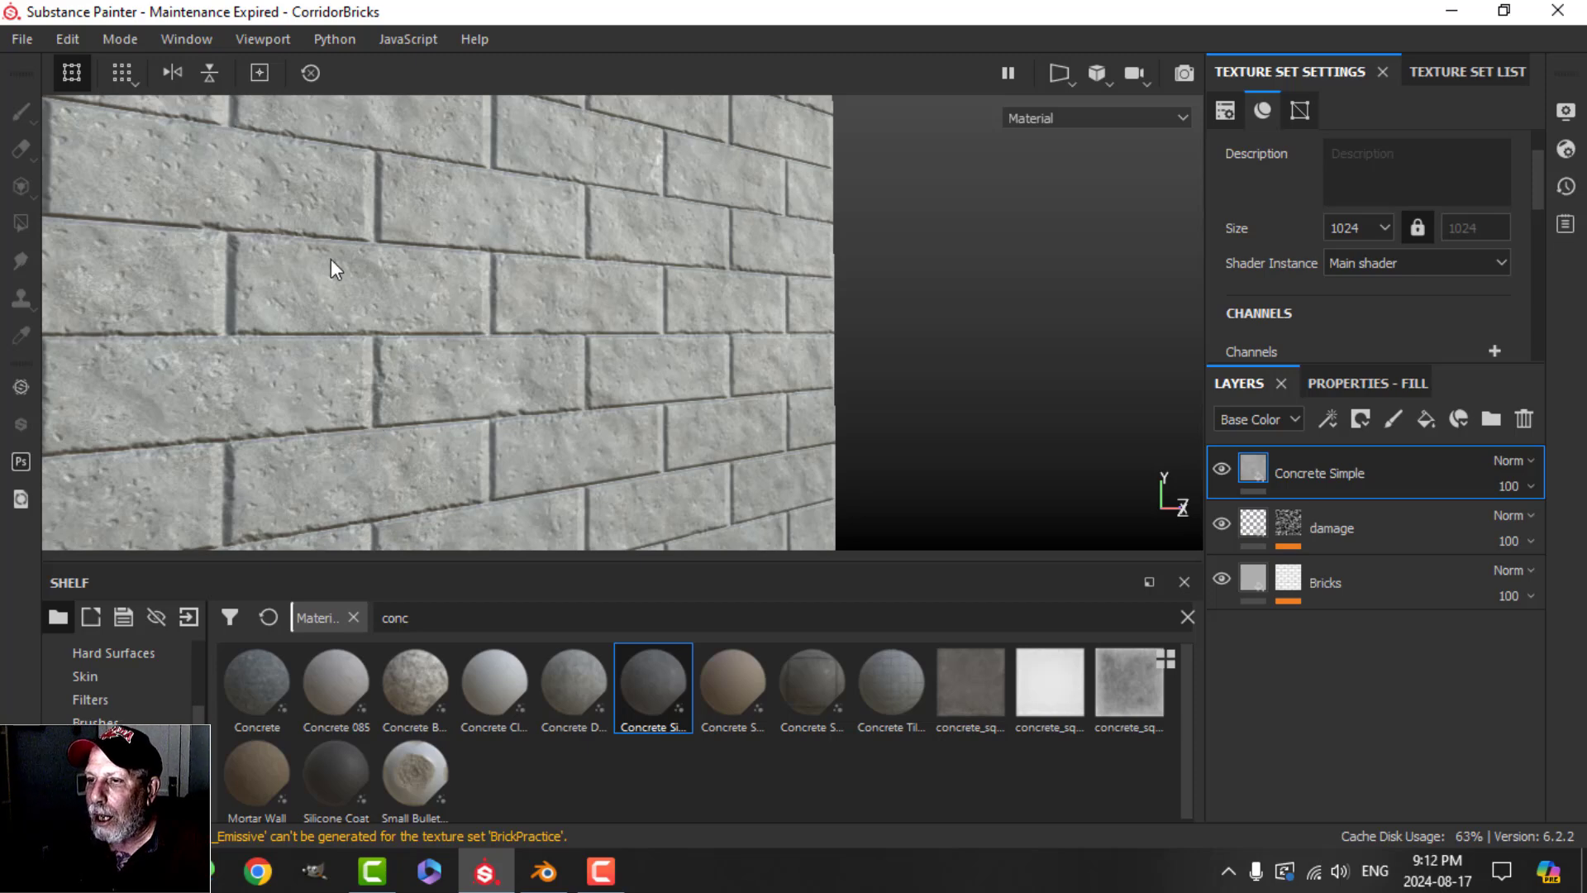
{"action": "left_click_drag", "start_coordinate": [543, 382], "coordinate": [637, 356], "text": "alt"}
{"action": "left_click", "coordinate": [1371, 228]}
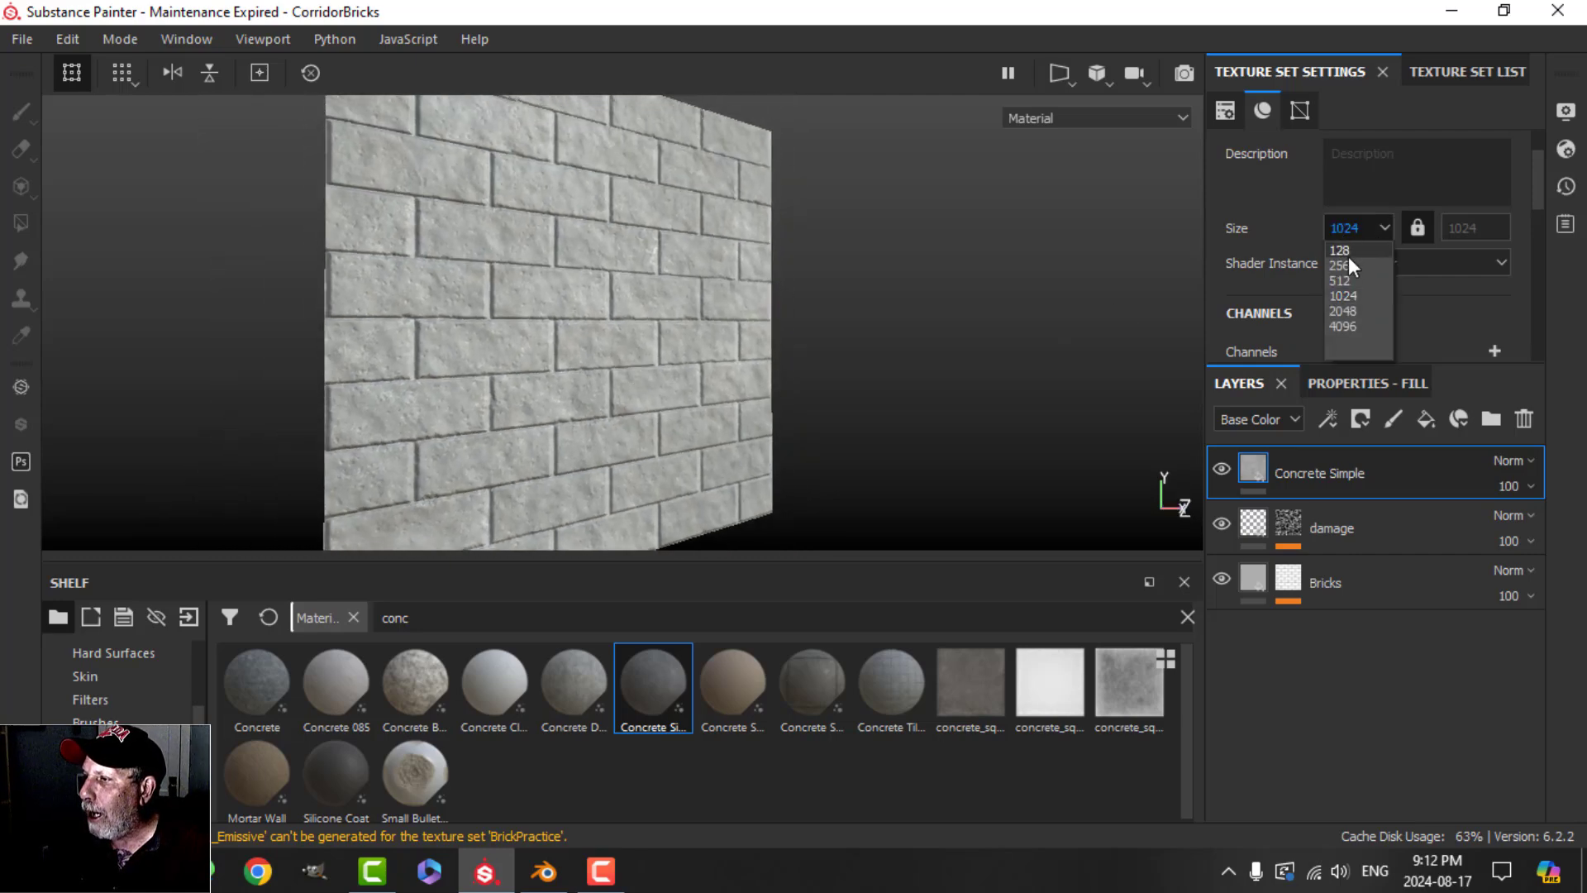
{"action": "left_click", "coordinate": [1346, 310]}
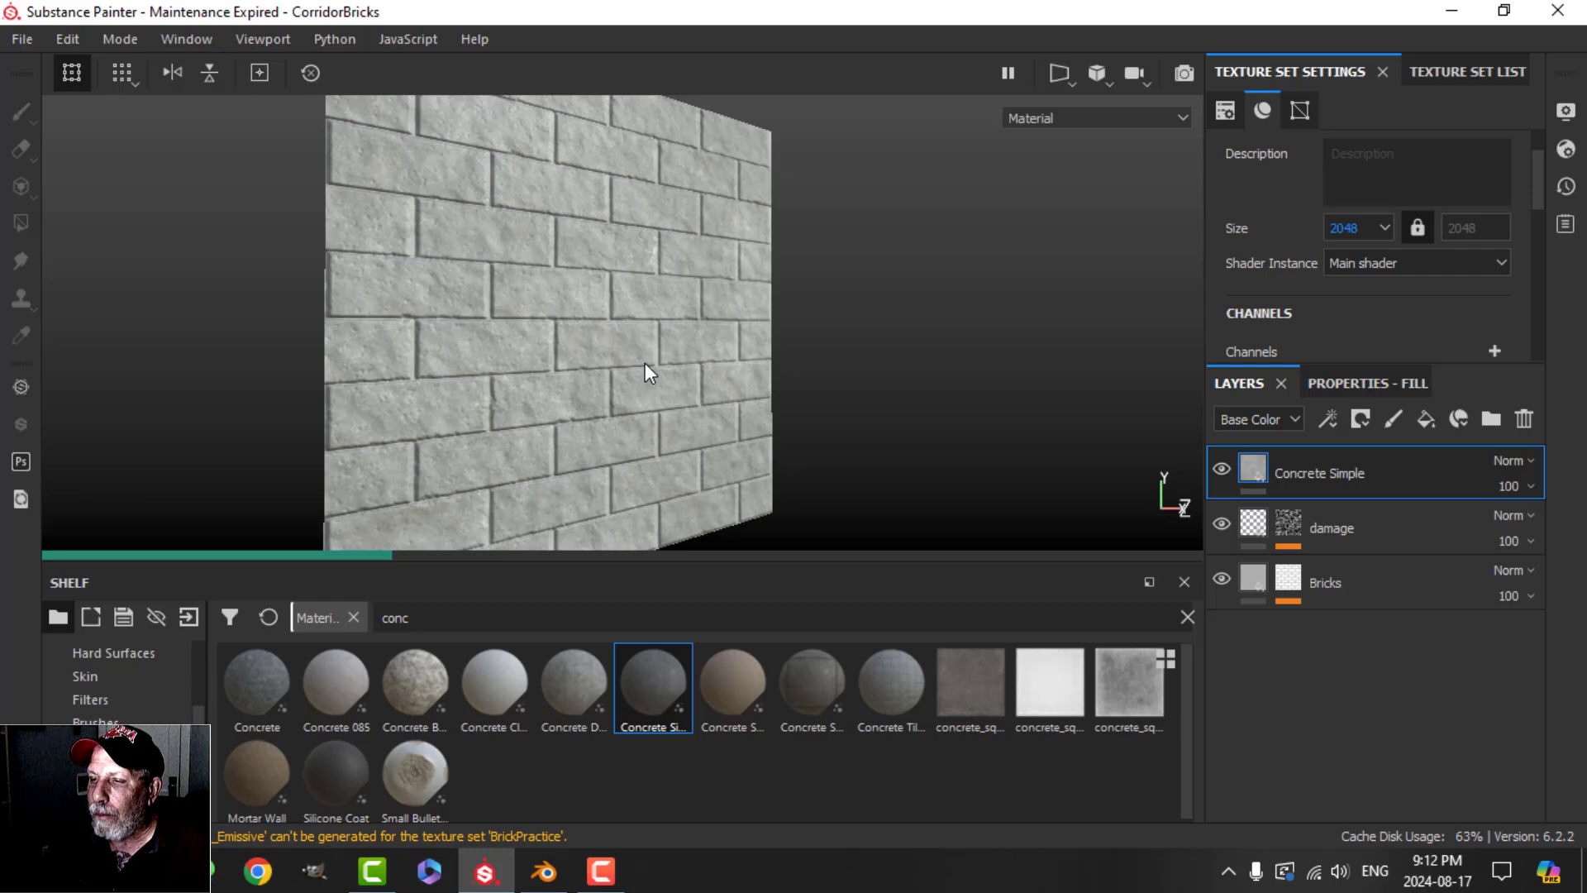
{"action": "scroll", "coordinate": [637, 374], "scroll_direction": "up", "scroll_amount": 3}
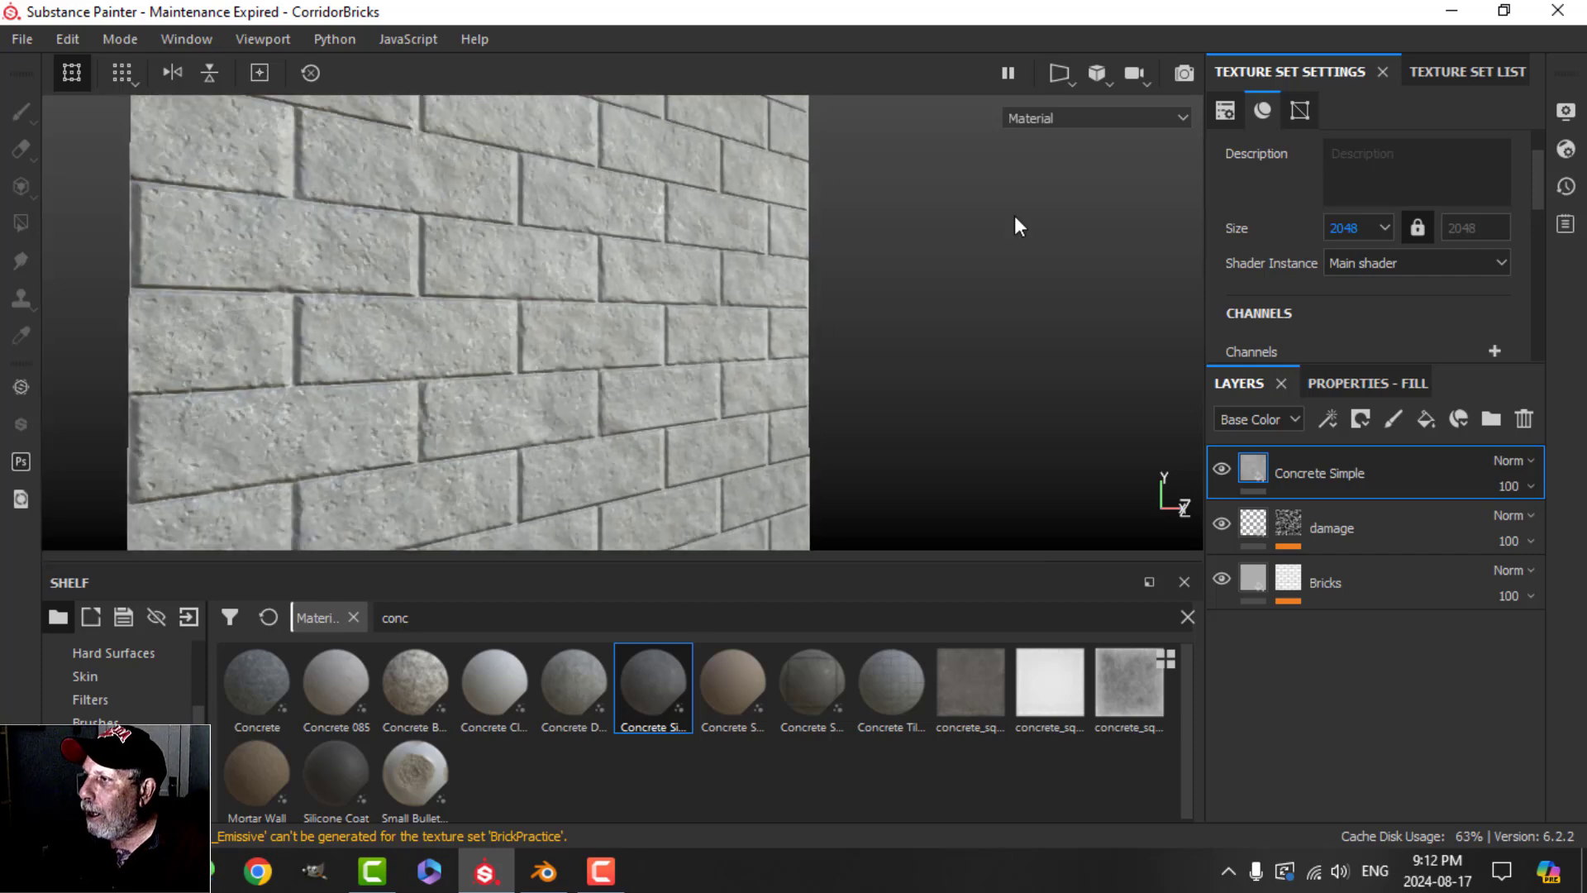
{"action": "left_click", "coordinate": [1420, 97]}
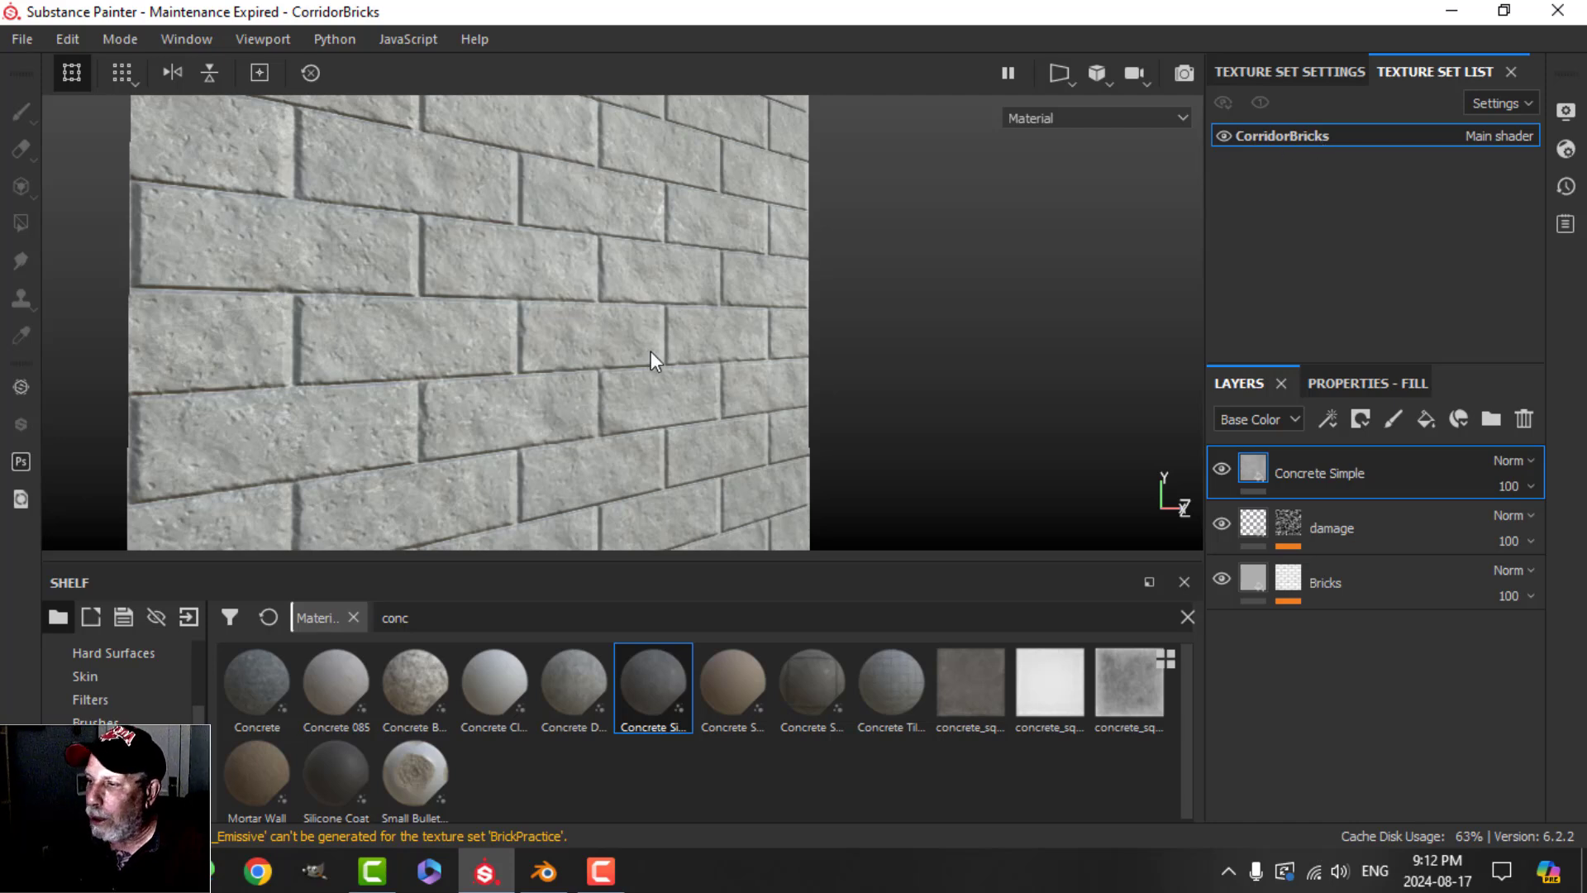
{"action": "left_click_drag", "start_coordinate": [651, 351], "coordinate": [691, 382], "text": "alt"}
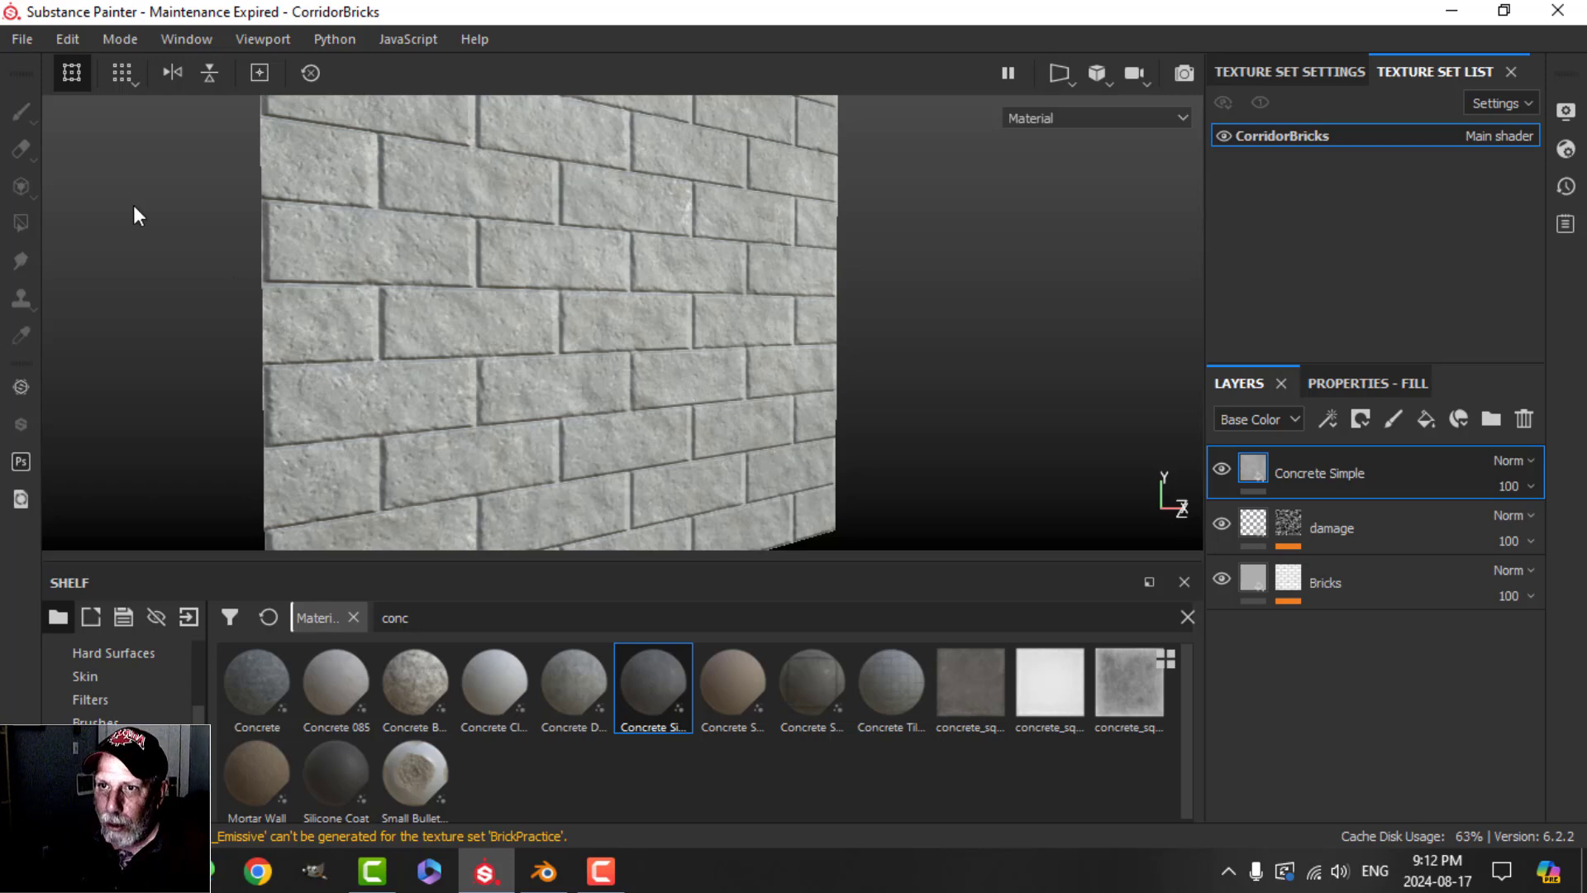
- Review the PBR Metallic Roughness output maps and export the CorridorBricks textures as 8-bit PNG files to the TEXTURE TEST folder
{"action": "left_click", "coordinate": [17, 41]}
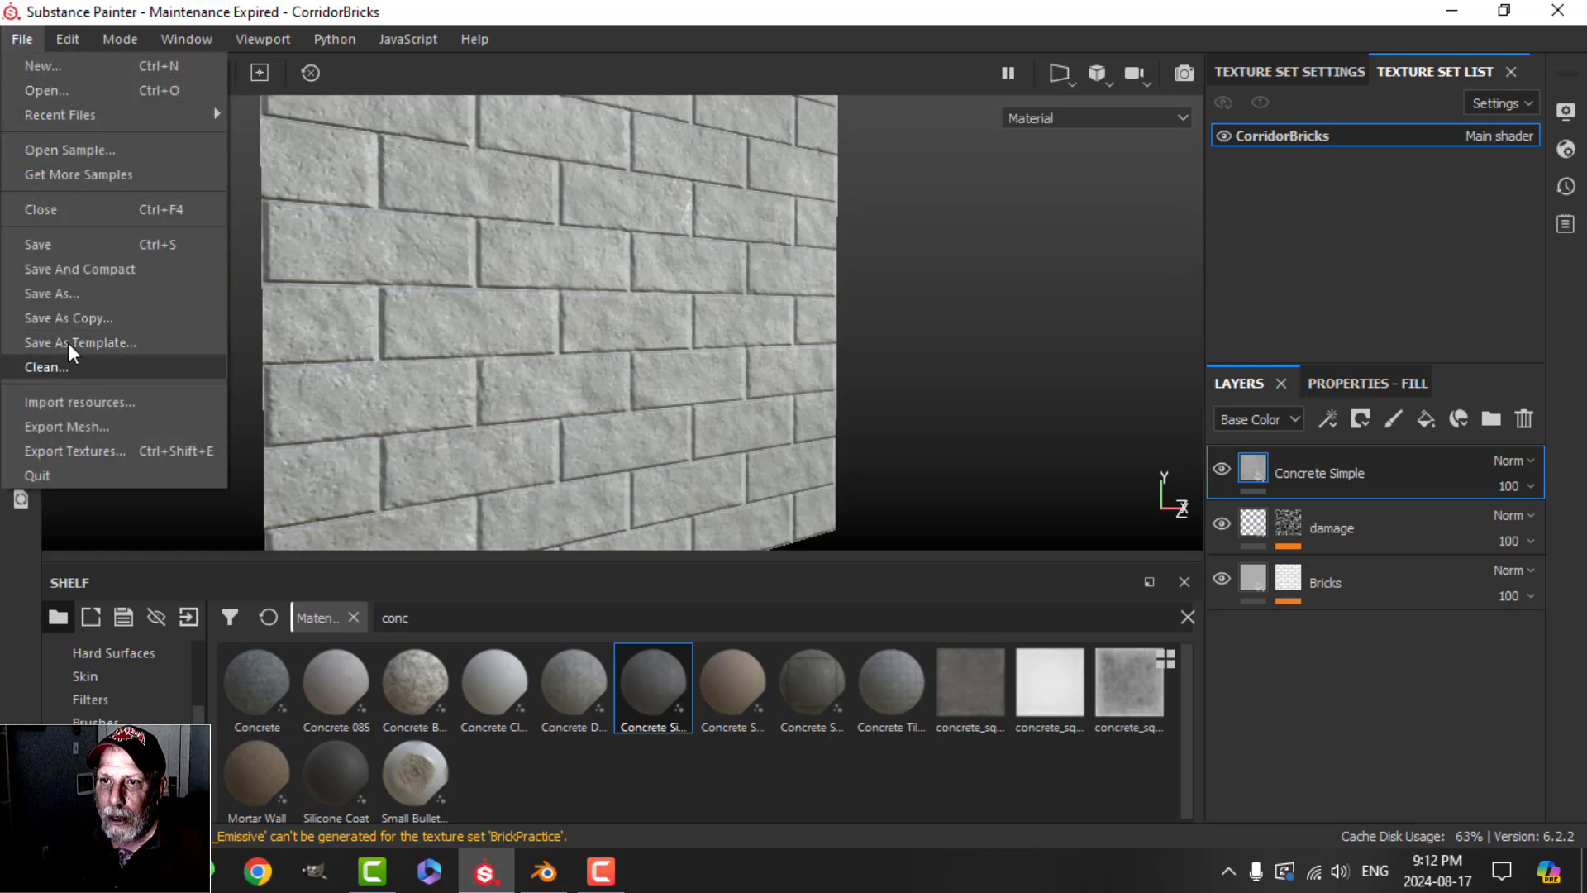
{"action": "left_click", "coordinate": [92, 450]}
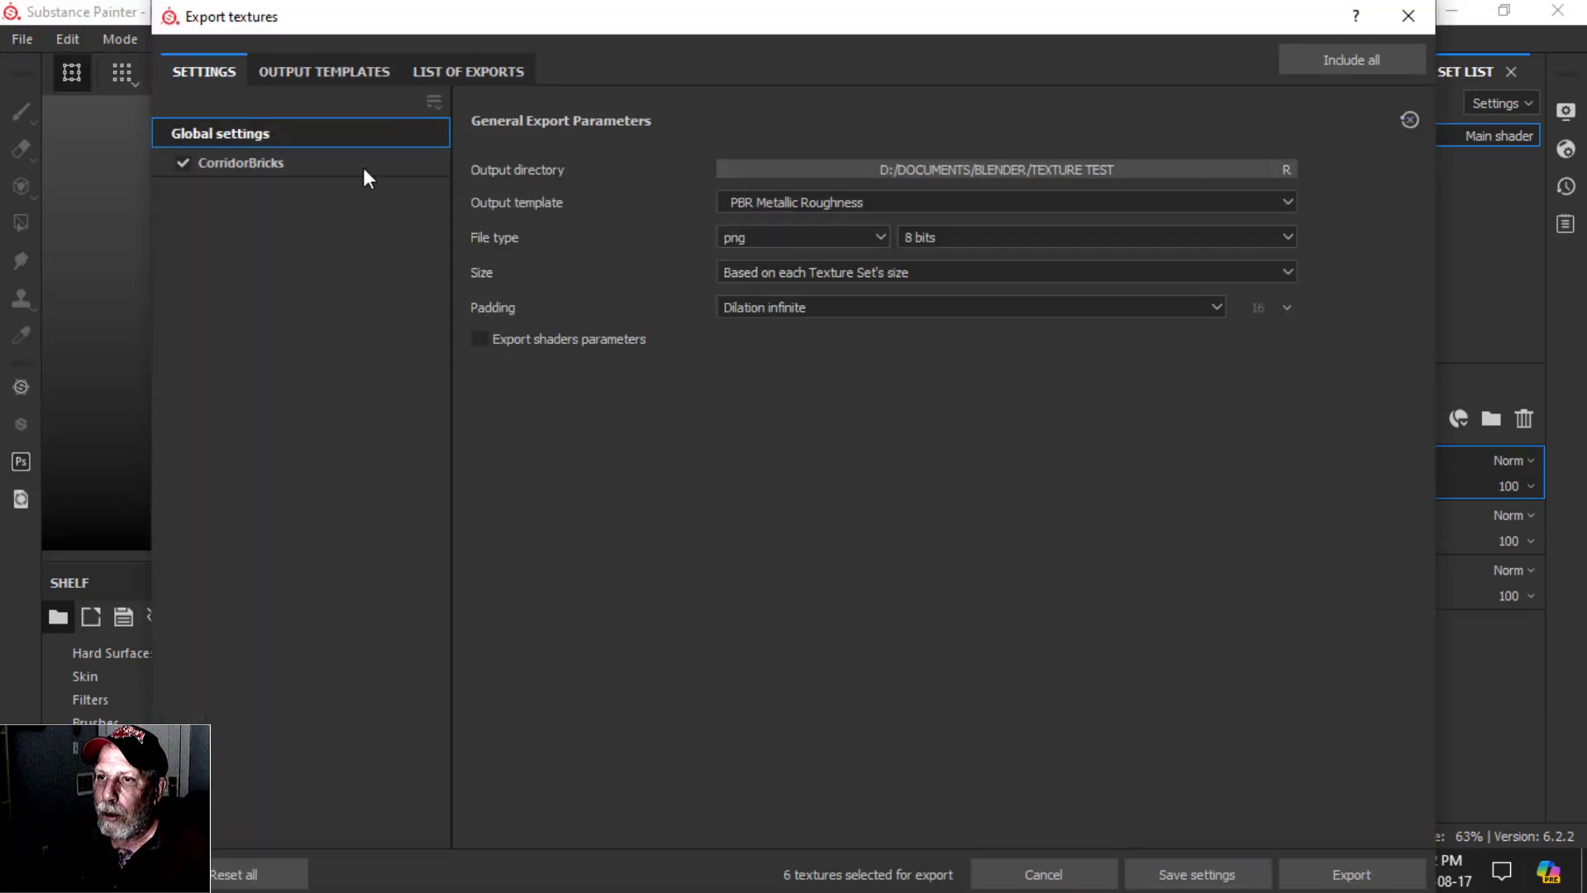
{"action": "left_click", "coordinate": [300, 71]}
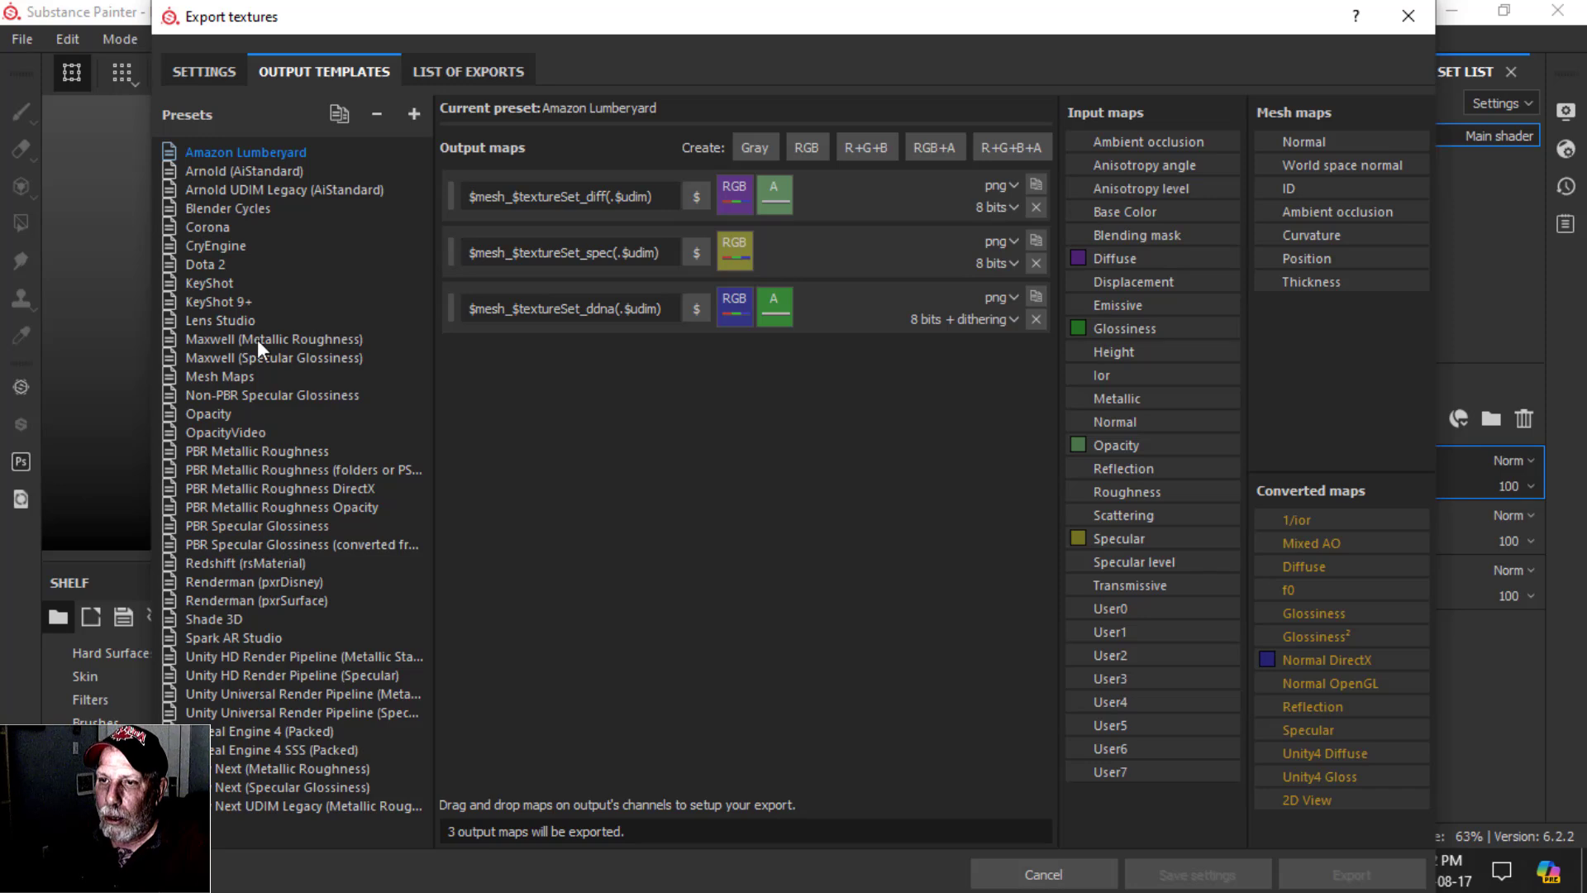
{"action": "left_click", "coordinate": [255, 451]}
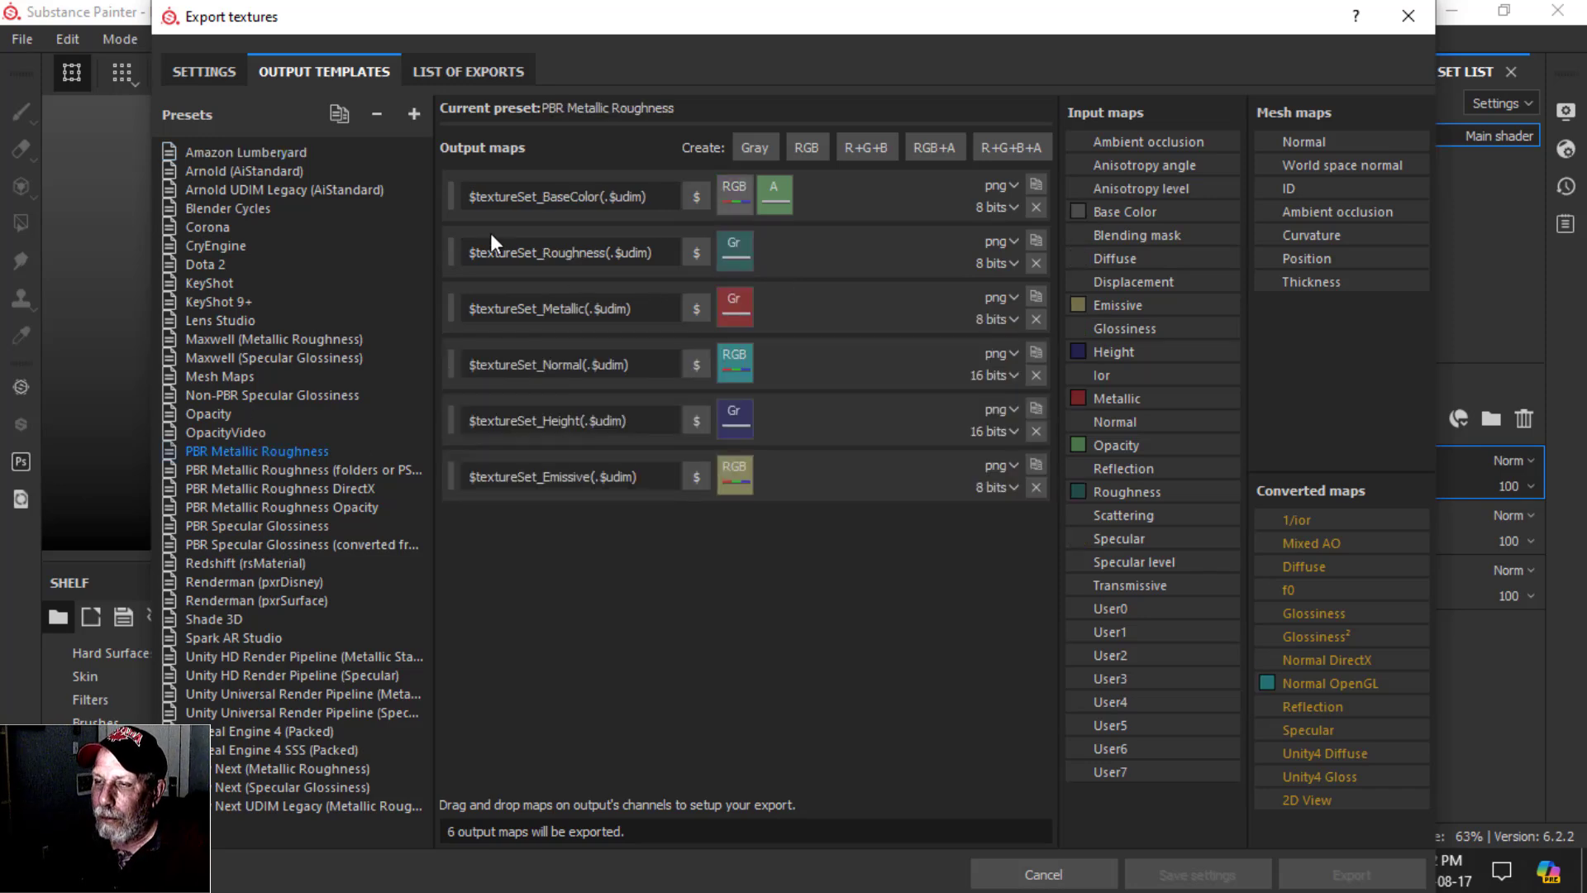
{"action": "left_click", "coordinate": [450, 73]}
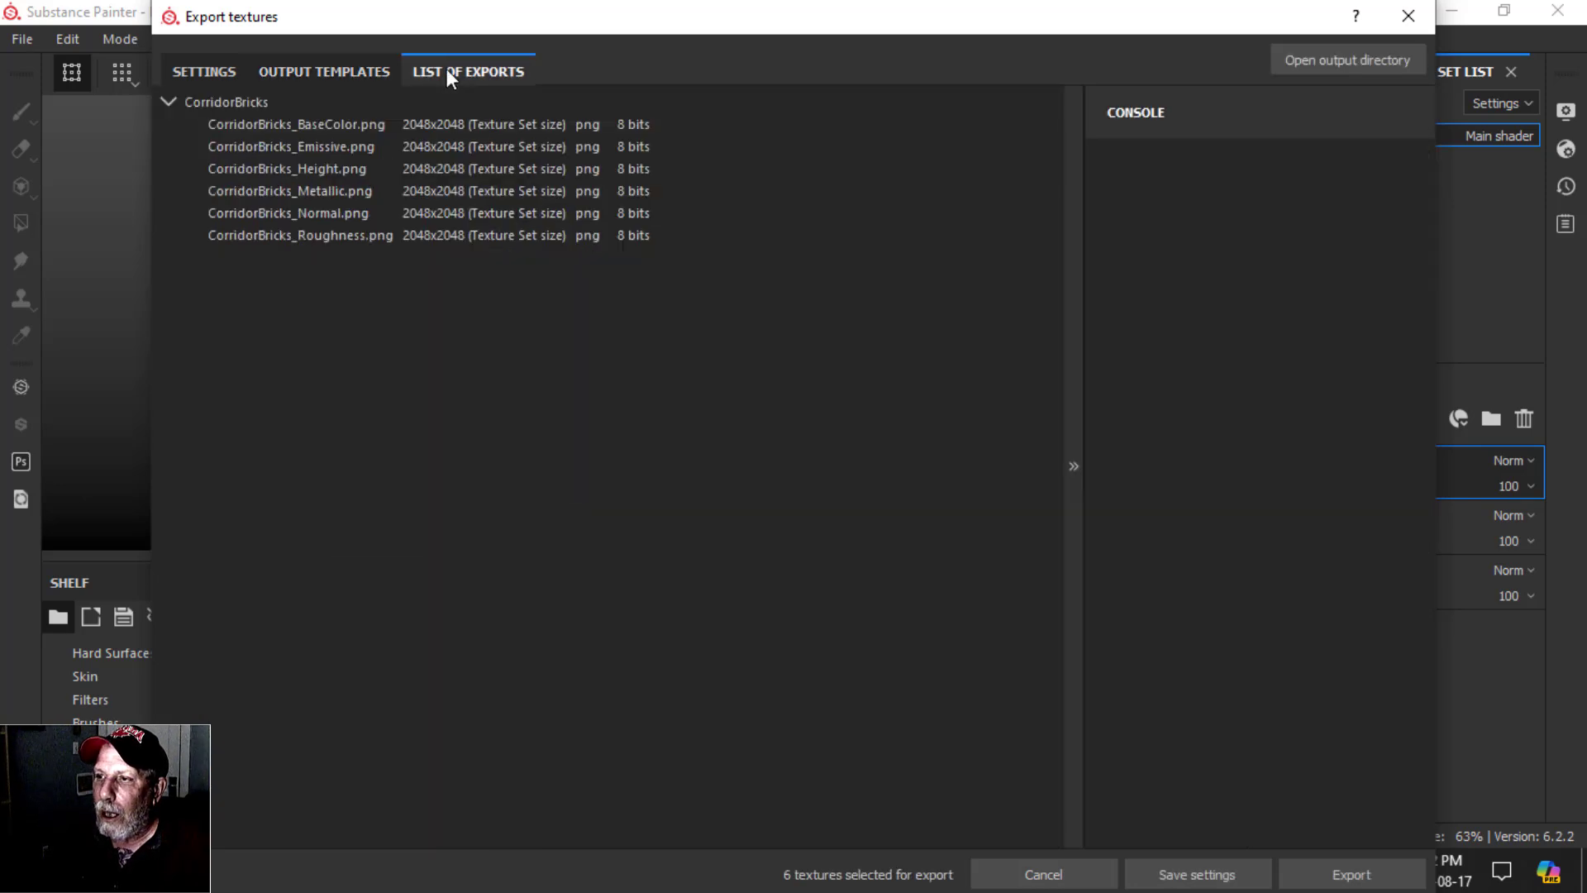
{"action": "left_click", "coordinate": [207, 72]}
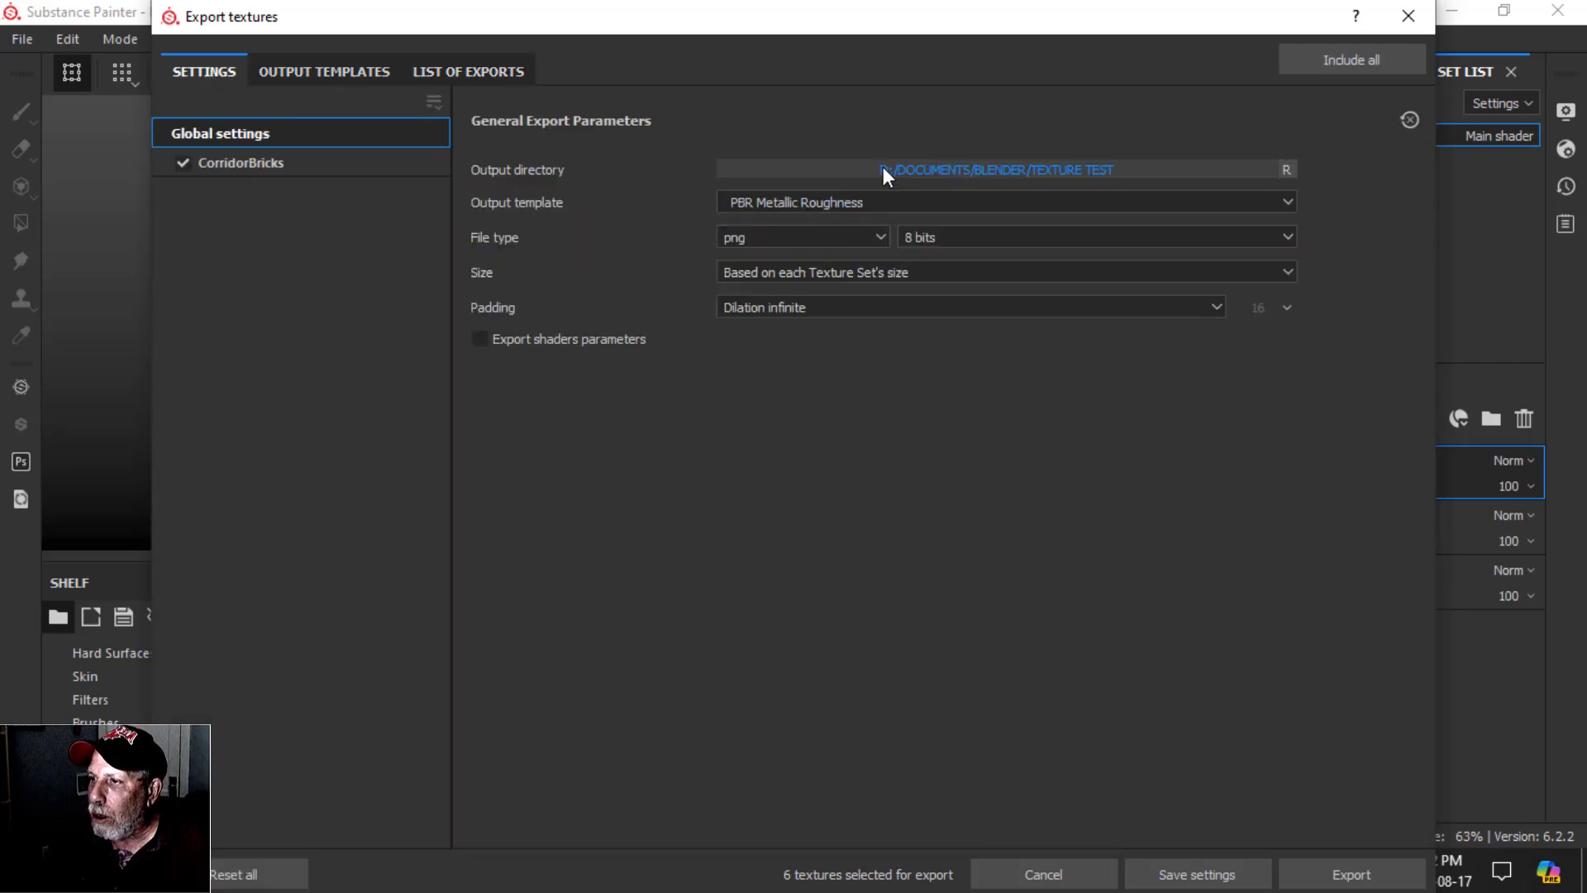
{"action": "left_click_drag", "start_coordinate": [1025, 24], "coordinate": [903, 36]}
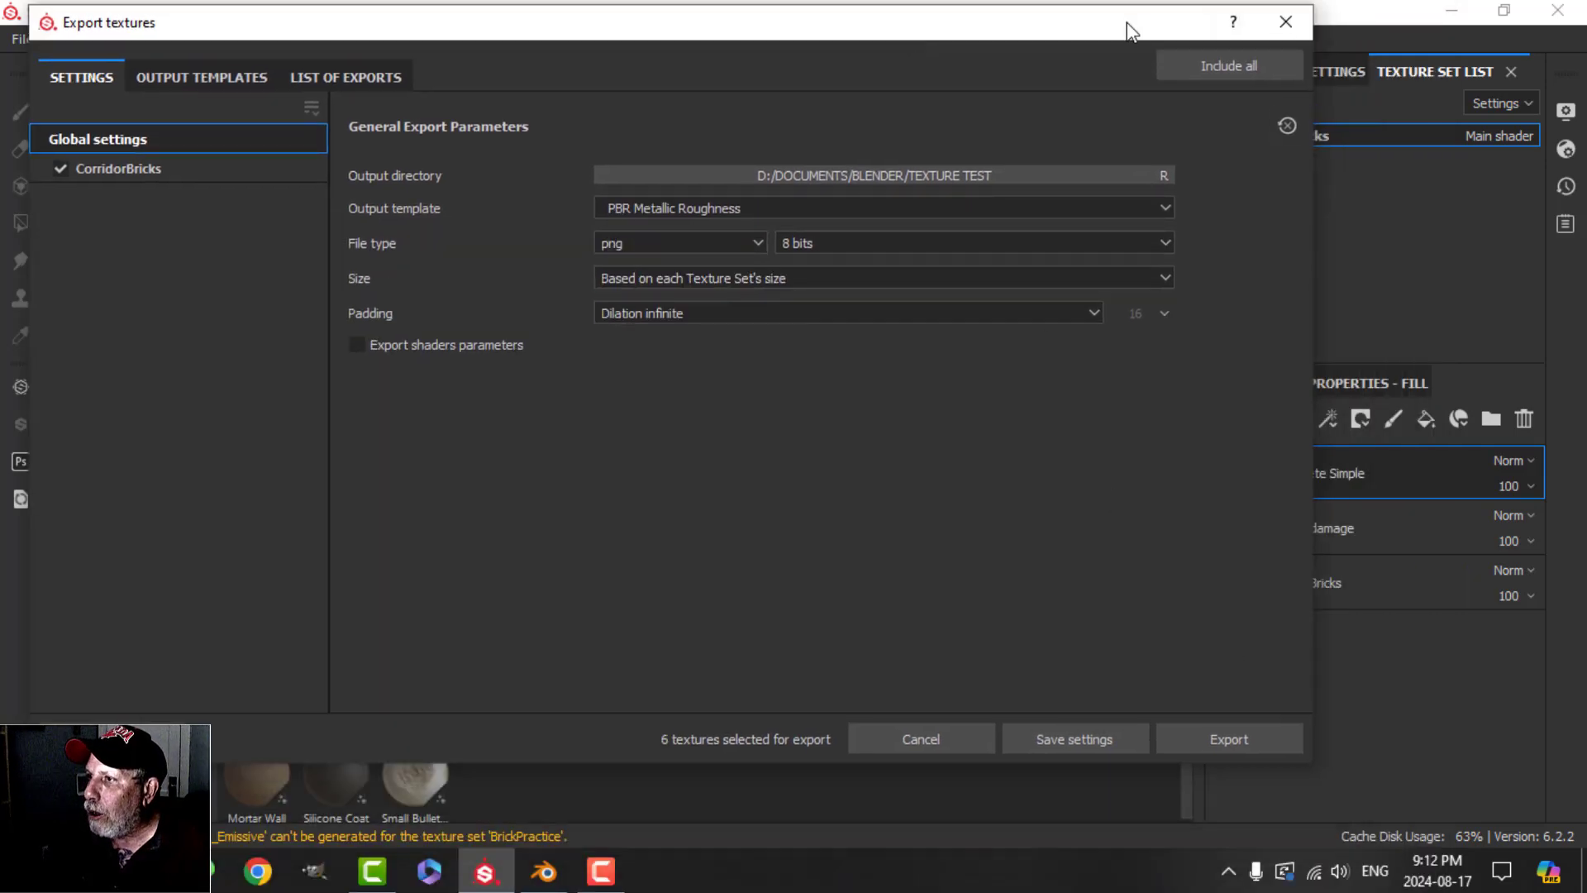
{"action": "left_click_drag", "start_coordinate": [1130, 31], "coordinate": [1225, 37]}
{"action": "left_click", "coordinate": [1322, 749]}
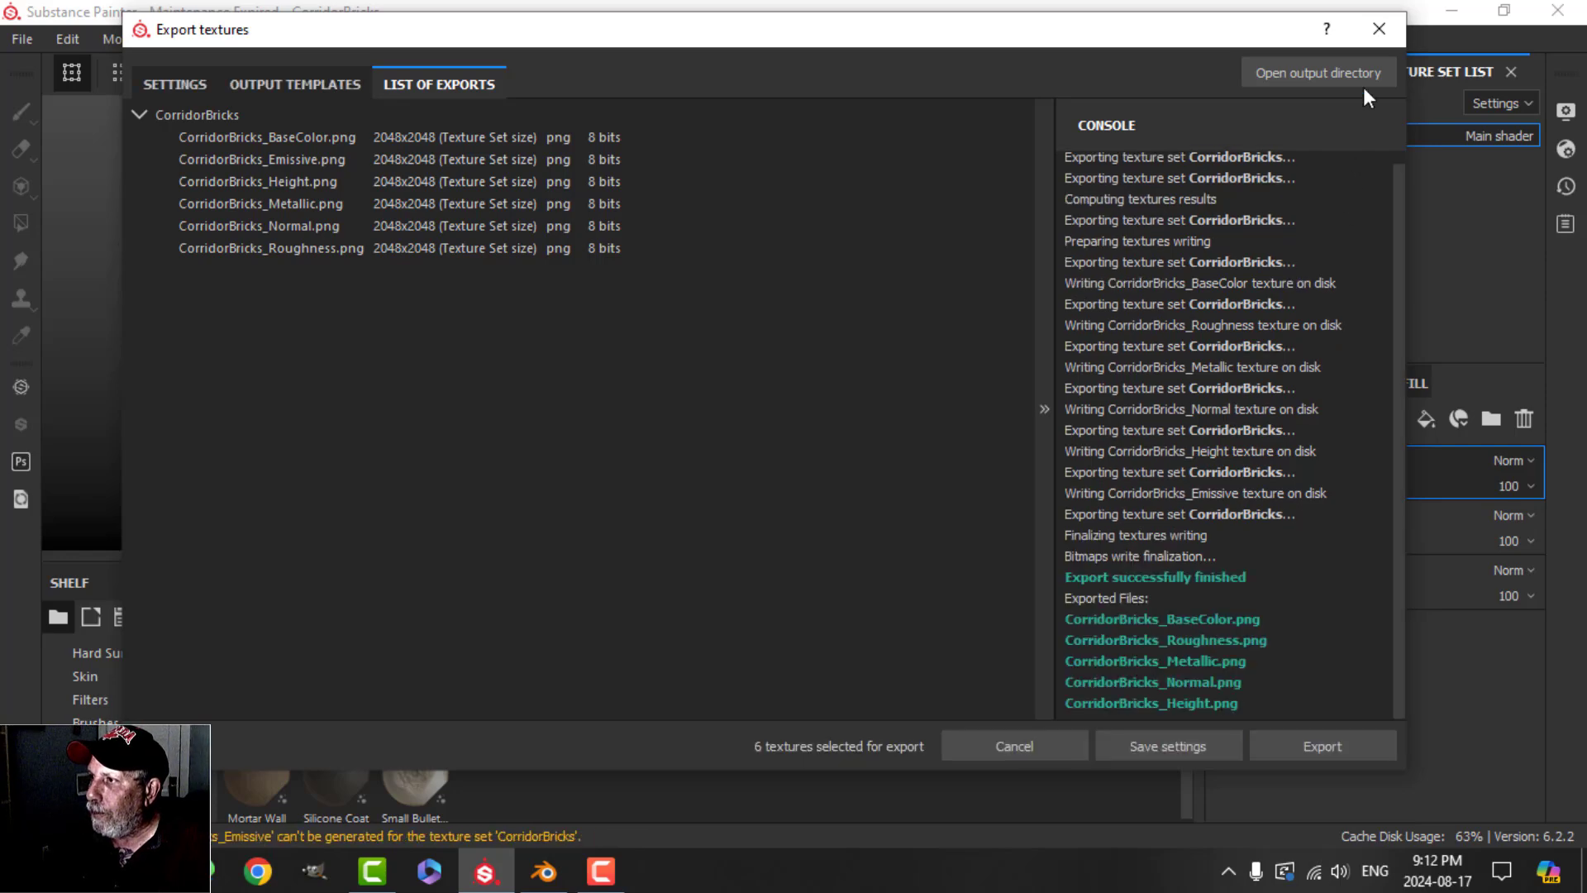
{"action": "left_click", "coordinate": [1378, 29]}
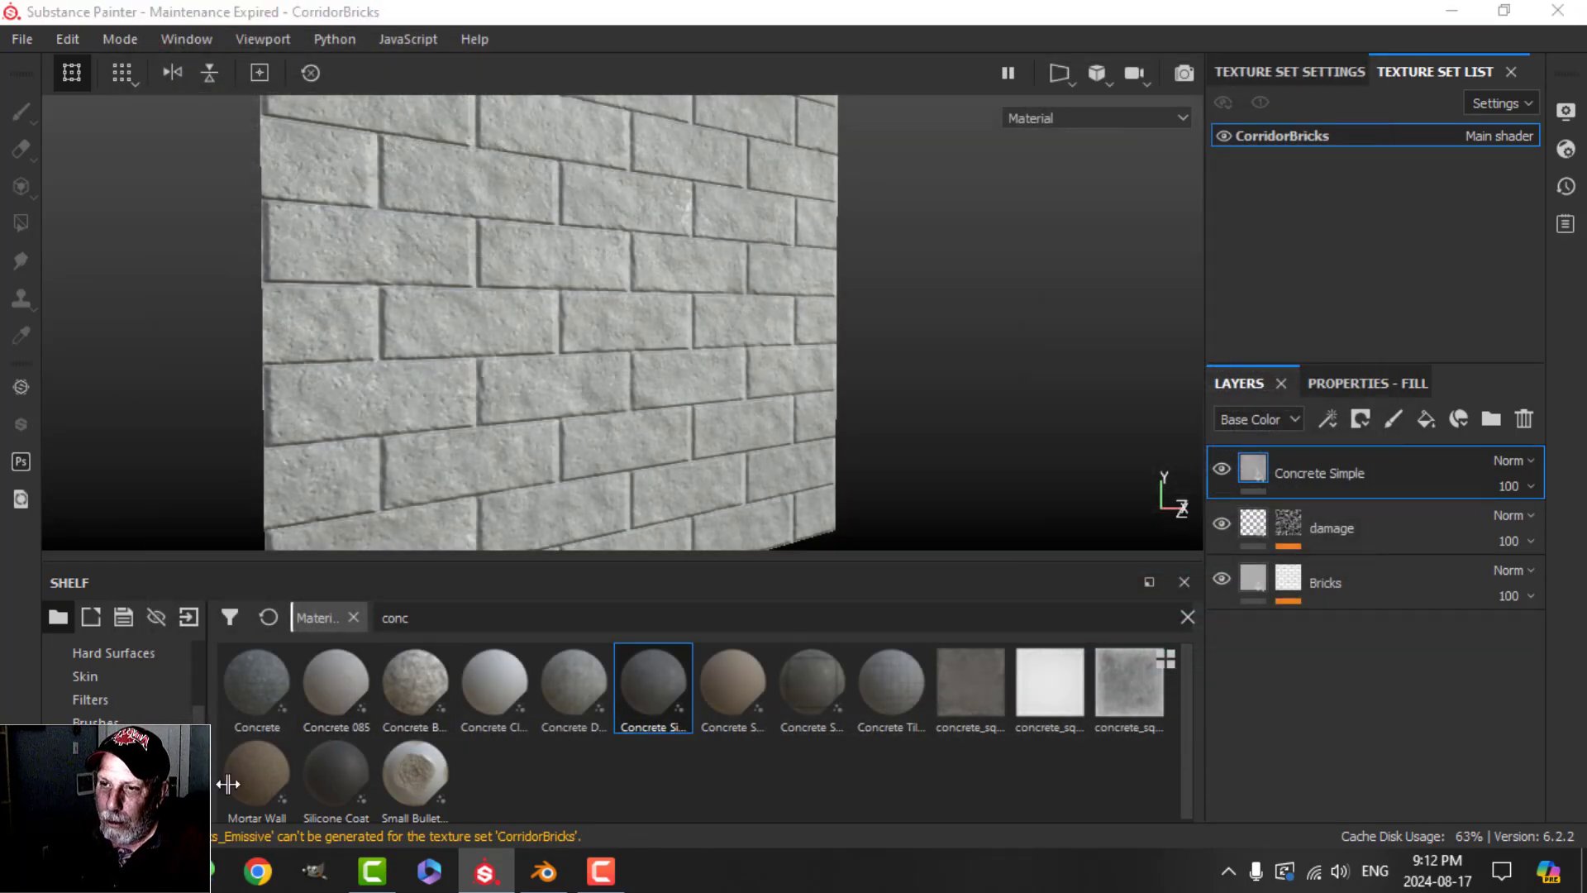
- Switch to File Explorer and view the exported CorridorBricks_Normal.png in the TEXTURE TEST folder
{"action": "key", "text": "super+e"}
{"action": "left_click", "coordinate": [115, 487]}
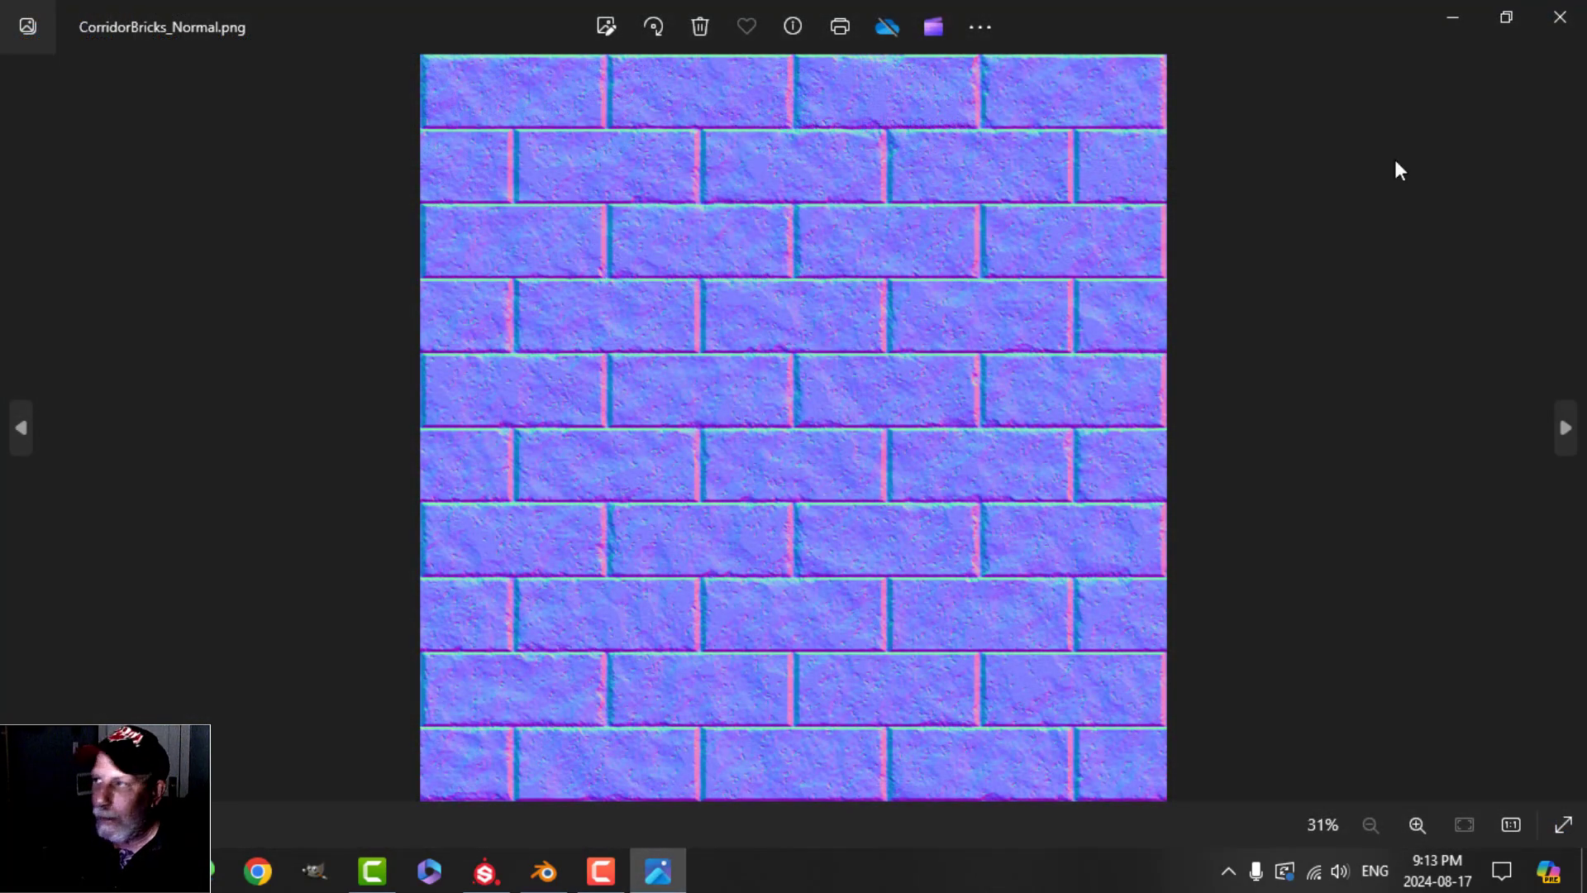
{"action": "left_click", "coordinate": [1560, 16]}
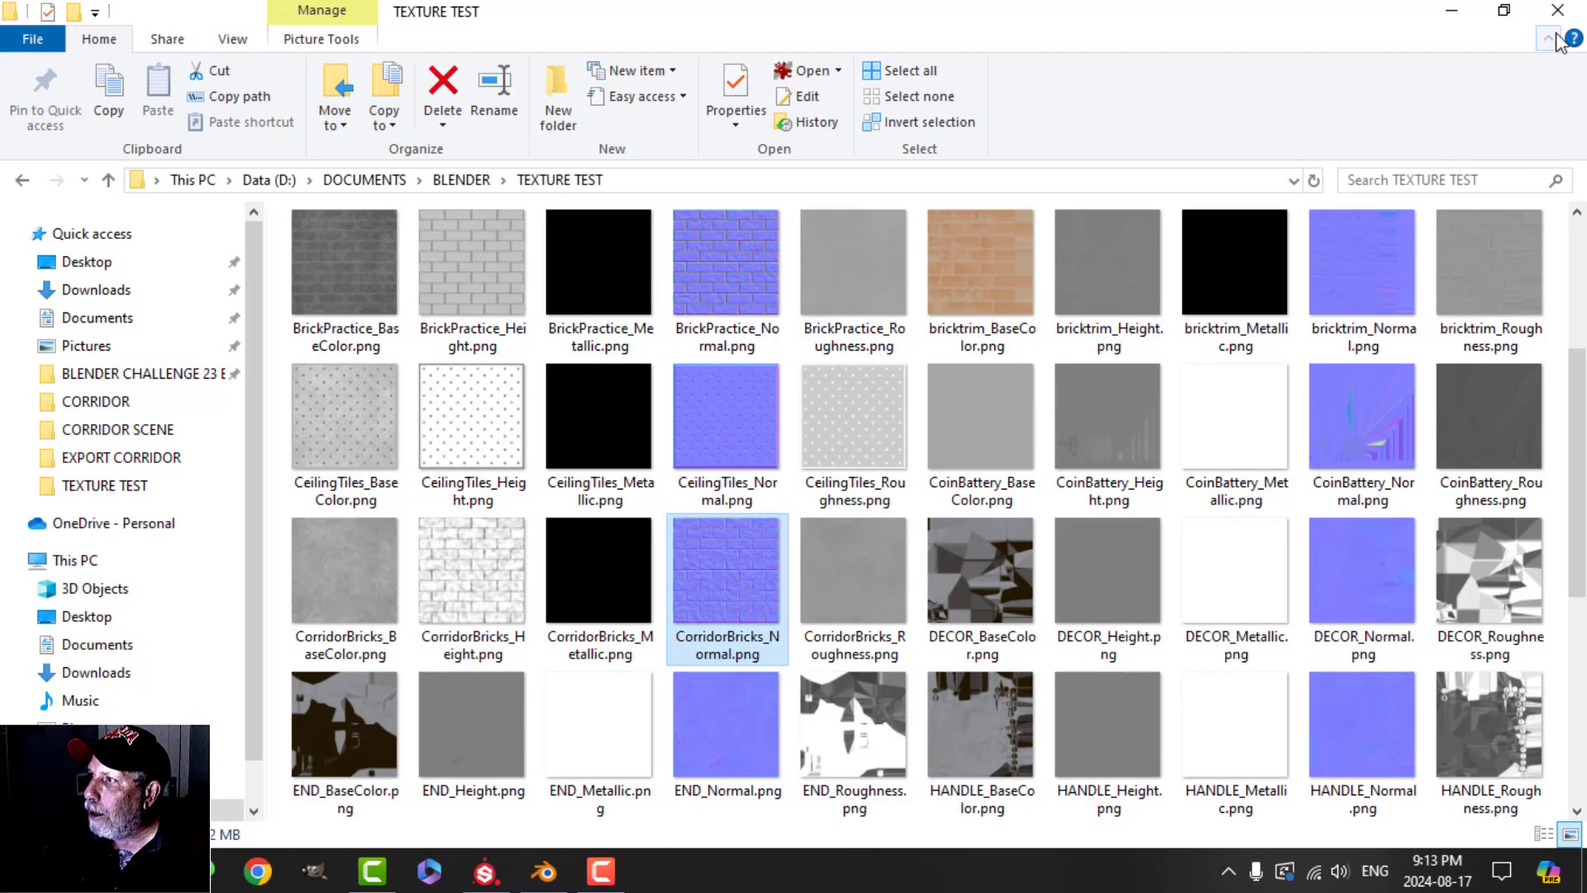
{"action": "left_click", "coordinate": [1504, 9]}
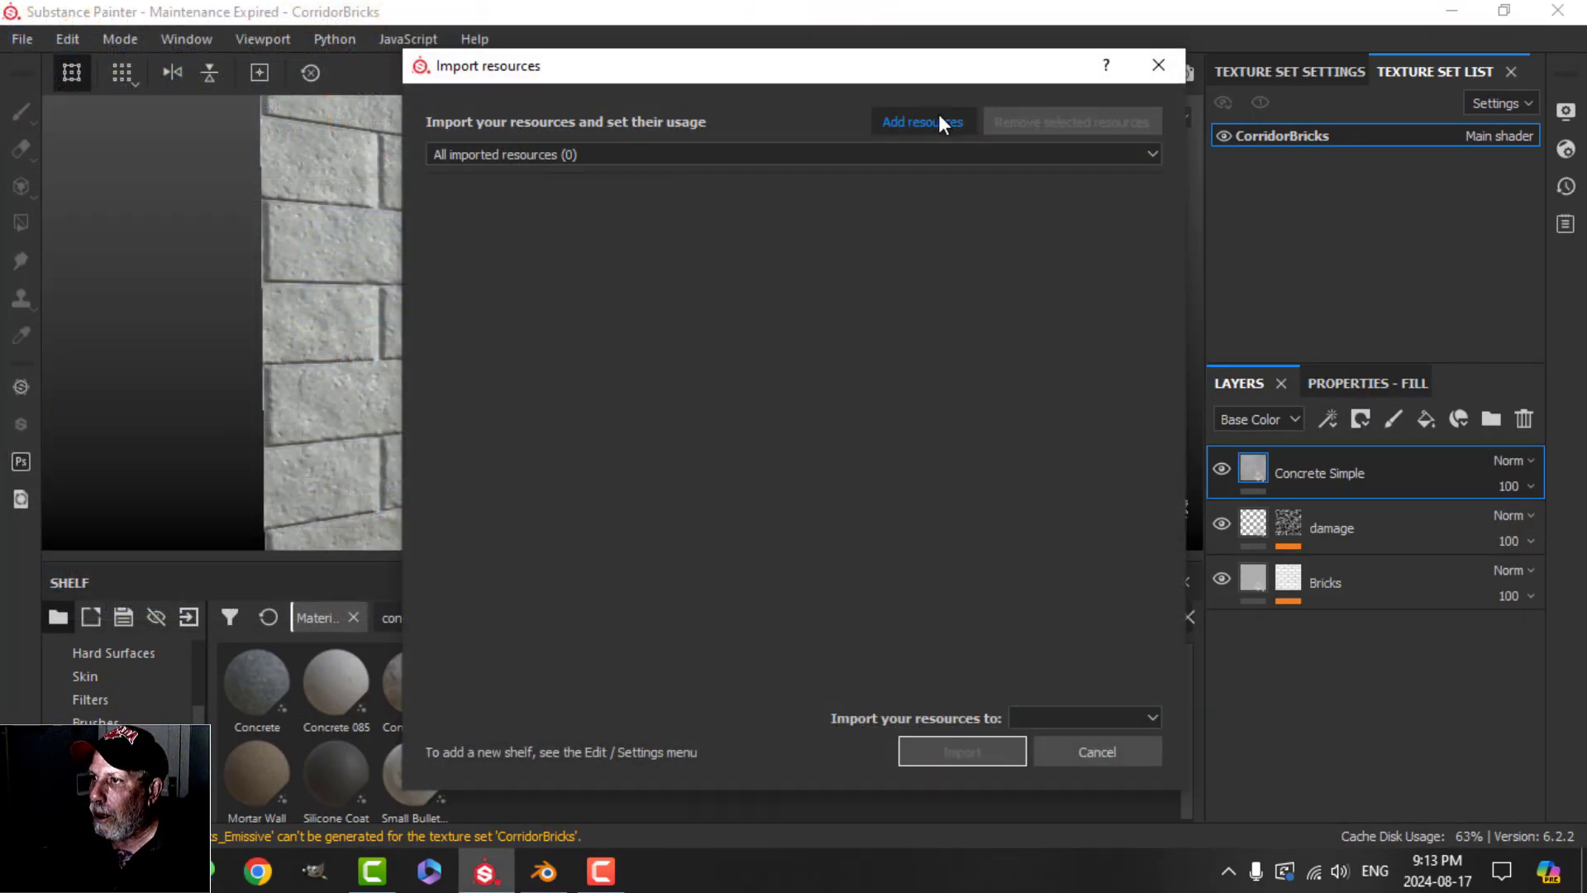
- Import CorridorBricks_Normal.png from the TEXTURE TEST folder as a texture into the current session and select it in the shelf
{"action": "left_click", "coordinate": [939, 123]}
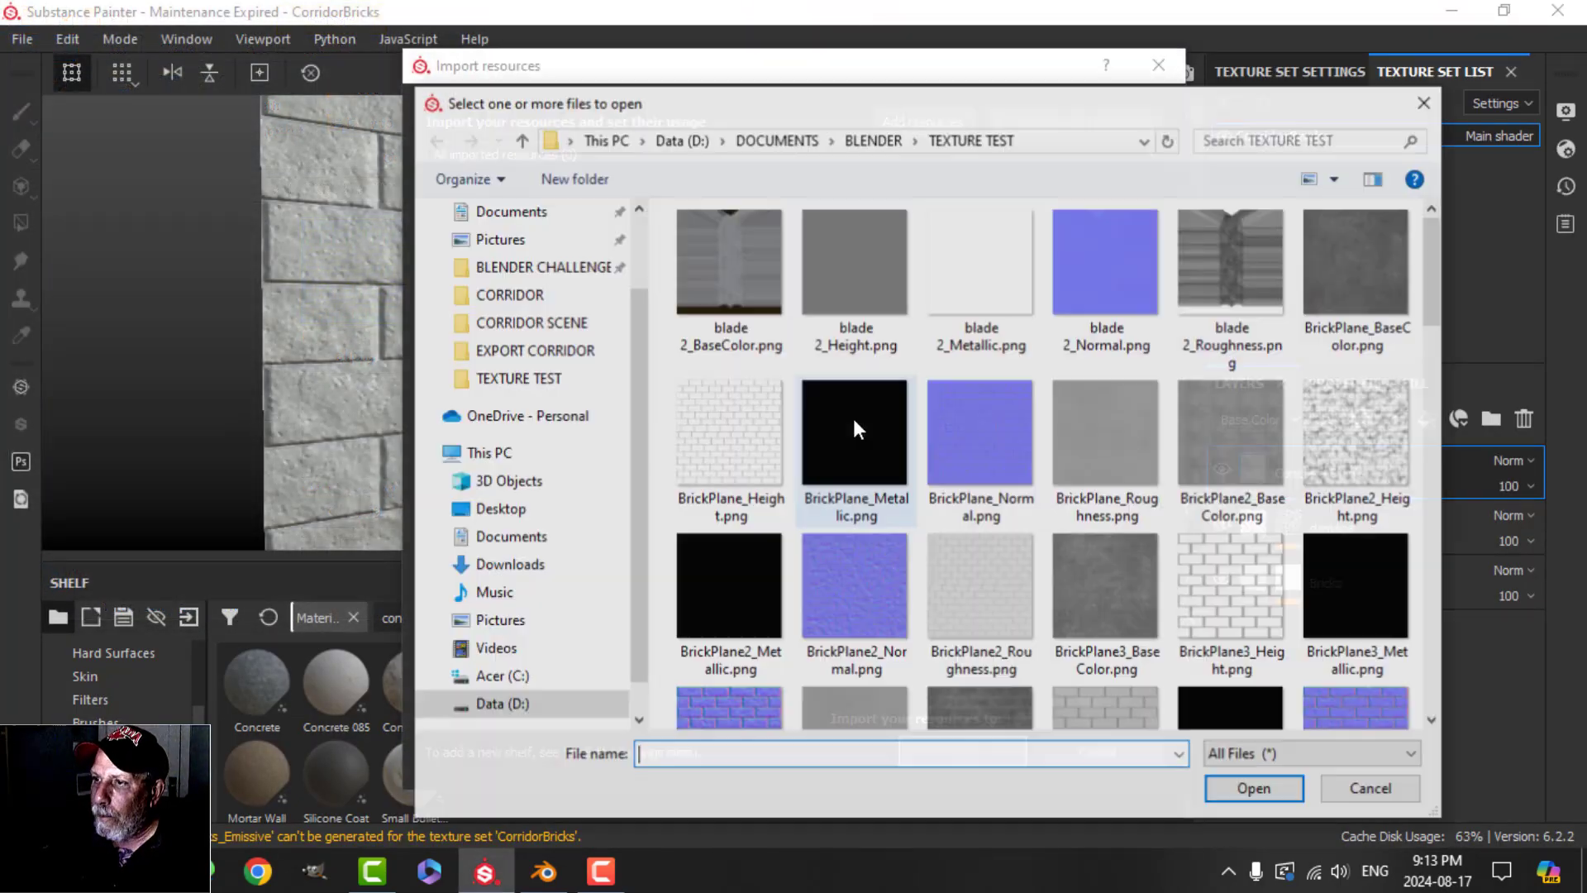
{"action": "scroll", "coordinate": [955, 574], "scroll_direction": "down", "scroll_amount": 5}
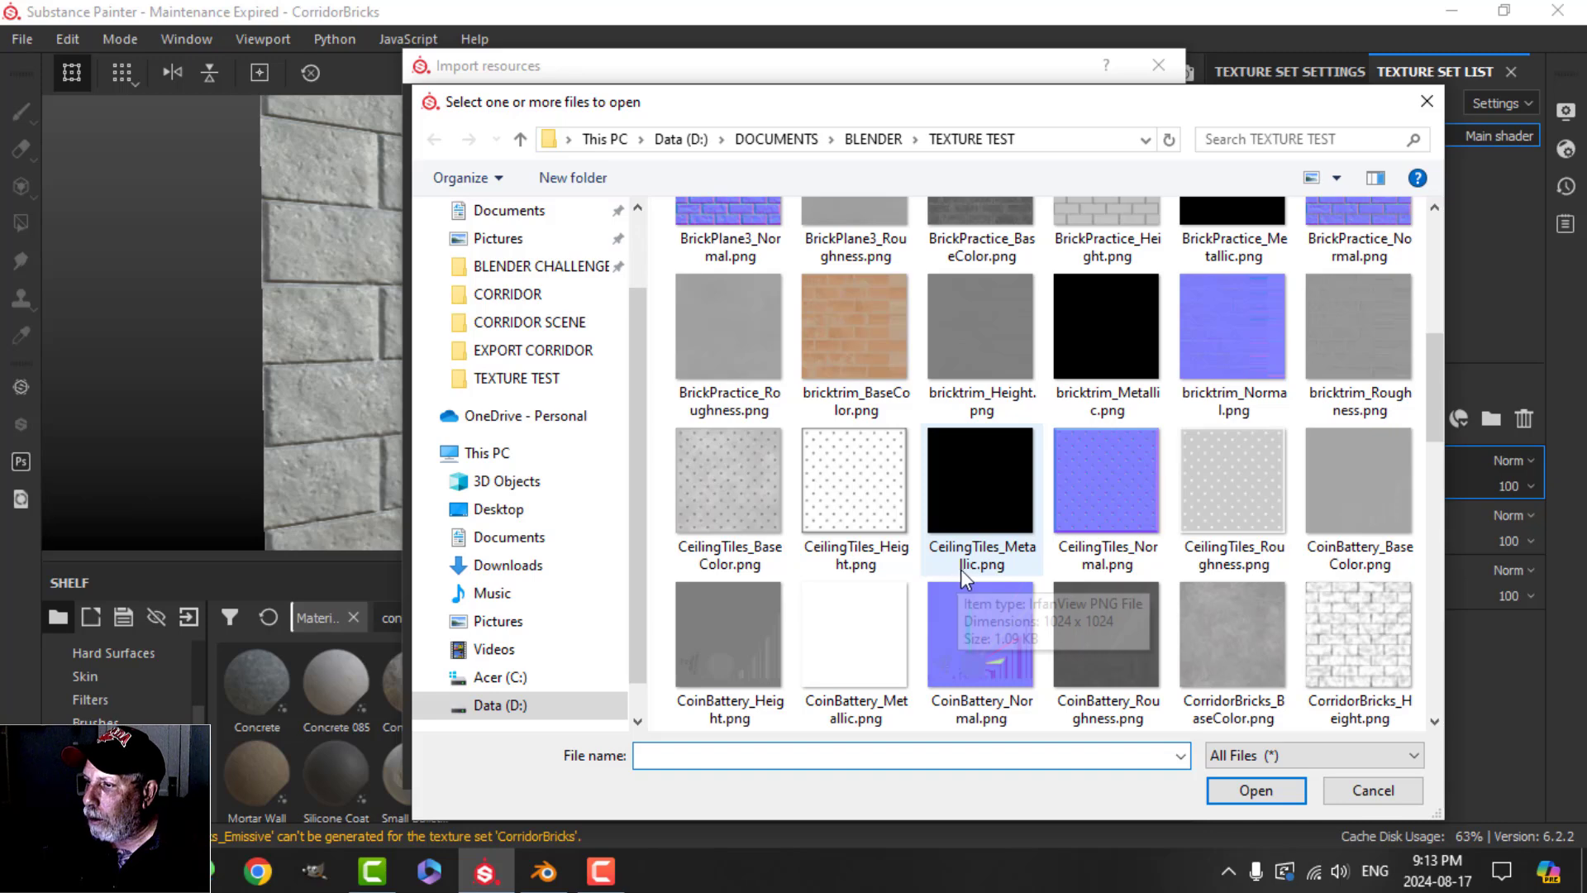
{"action": "scroll", "coordinate": [959, 570], "scroll_direction": "down", "scroll_amount": 3}
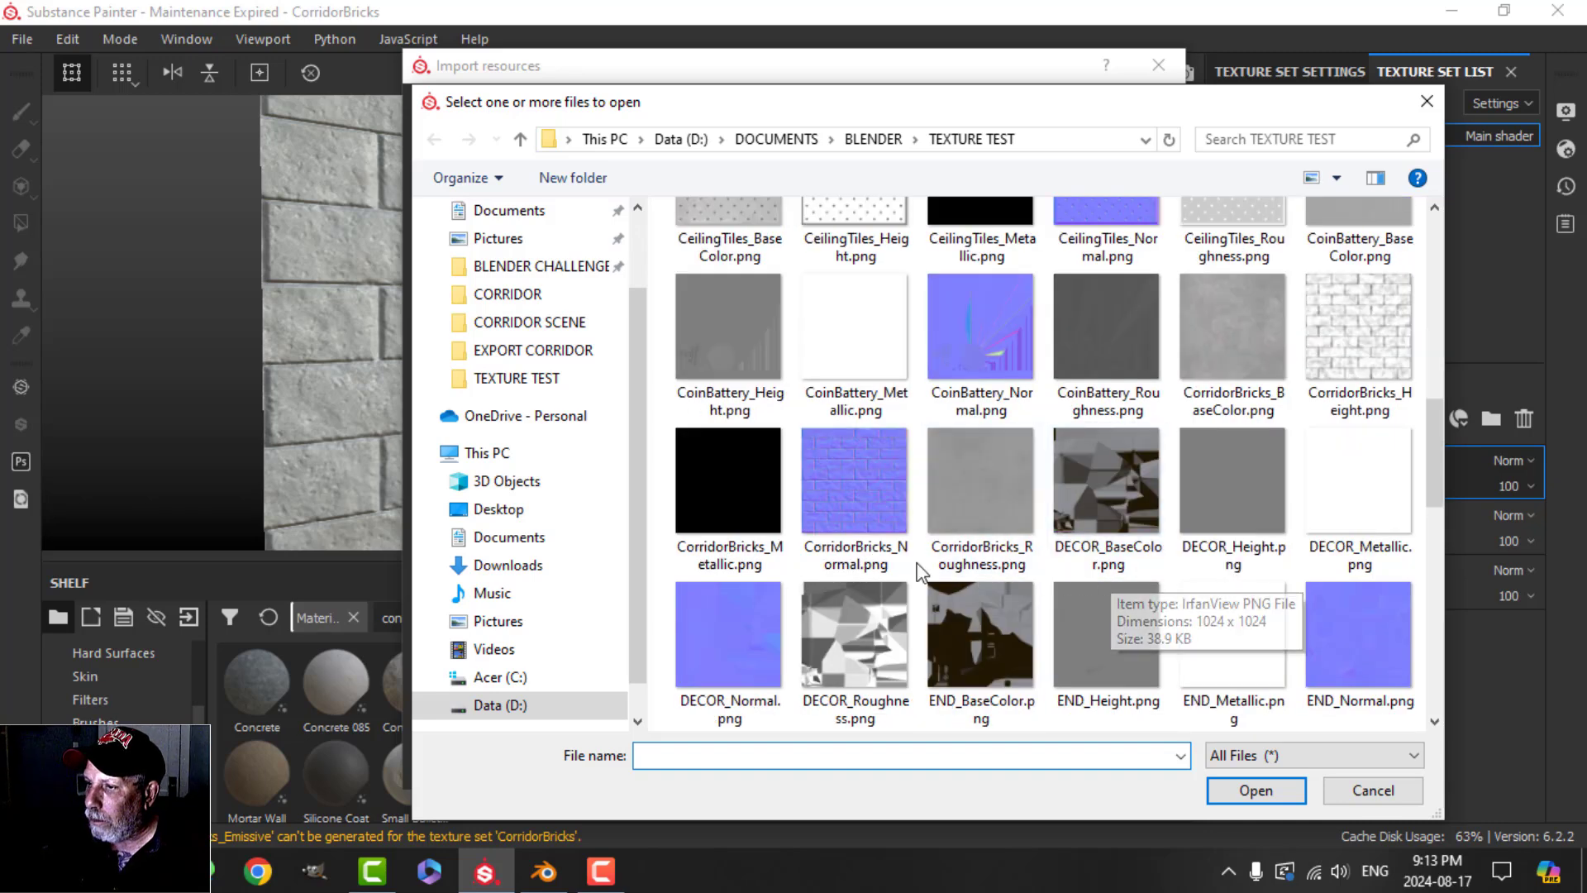
{"action": "left_click", "coordinate": [847, 495]}
{"action": "left_click", "coordinate": [1244, 788]}
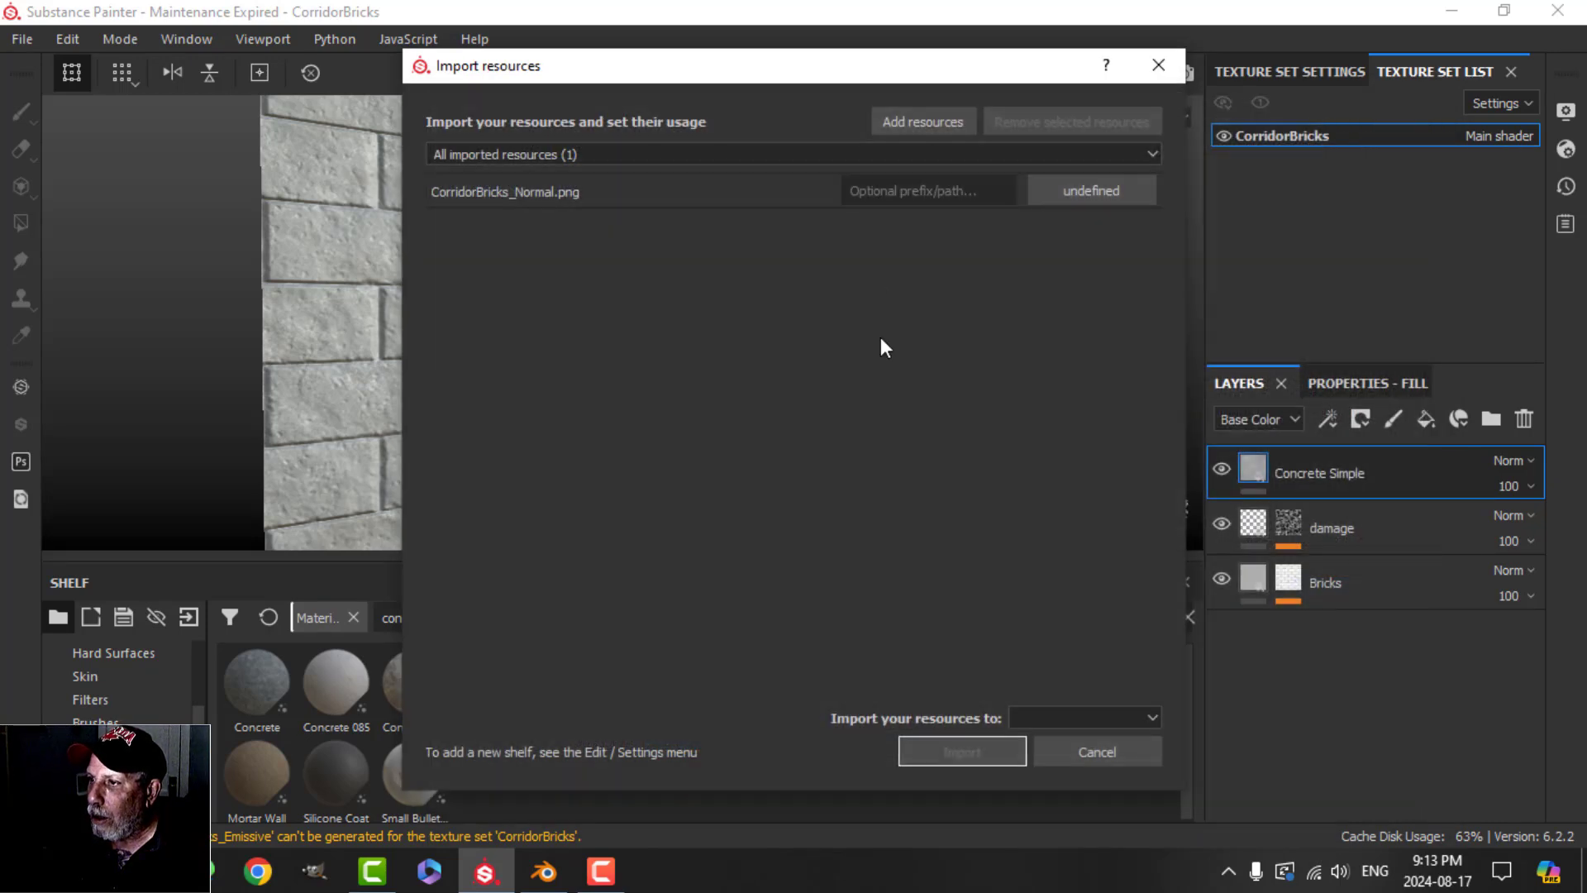
{"action": "left_click", "coordinate": [1088, 193]}
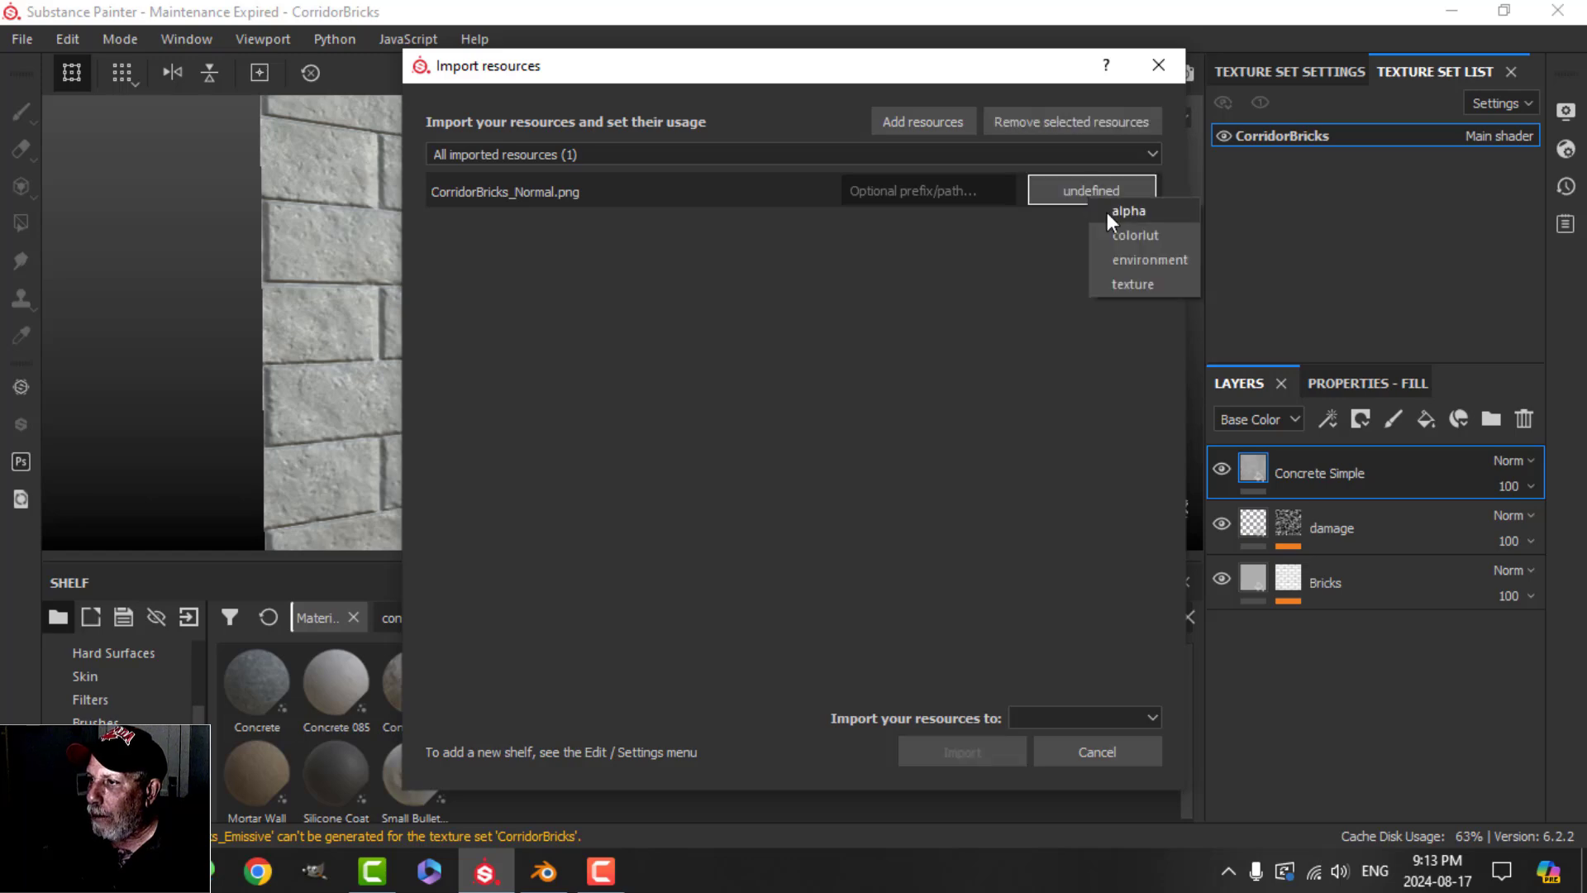
{"action": "left_click", "coordinate": [1132, 285]}
{"action": "left_click", "coordinate": [1088, 715]}
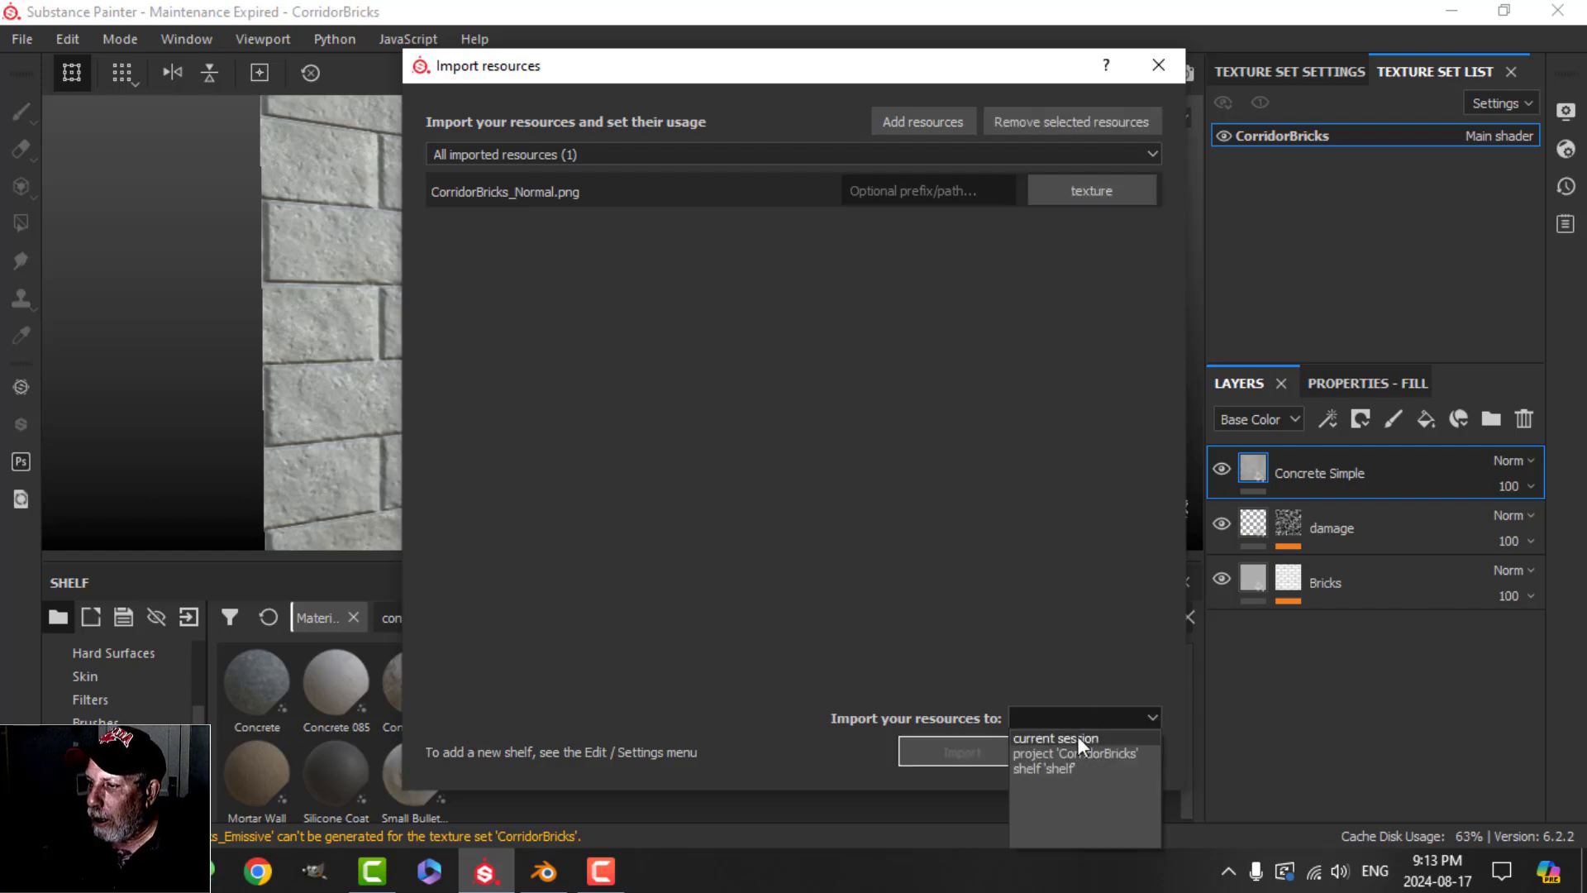
{"action": "left_click", "coordinate": [1078, 736]}
{"action": "left_click", "coordinate": [958, 751]}
{"action": "left_click", "coordinate": [258, 773]}
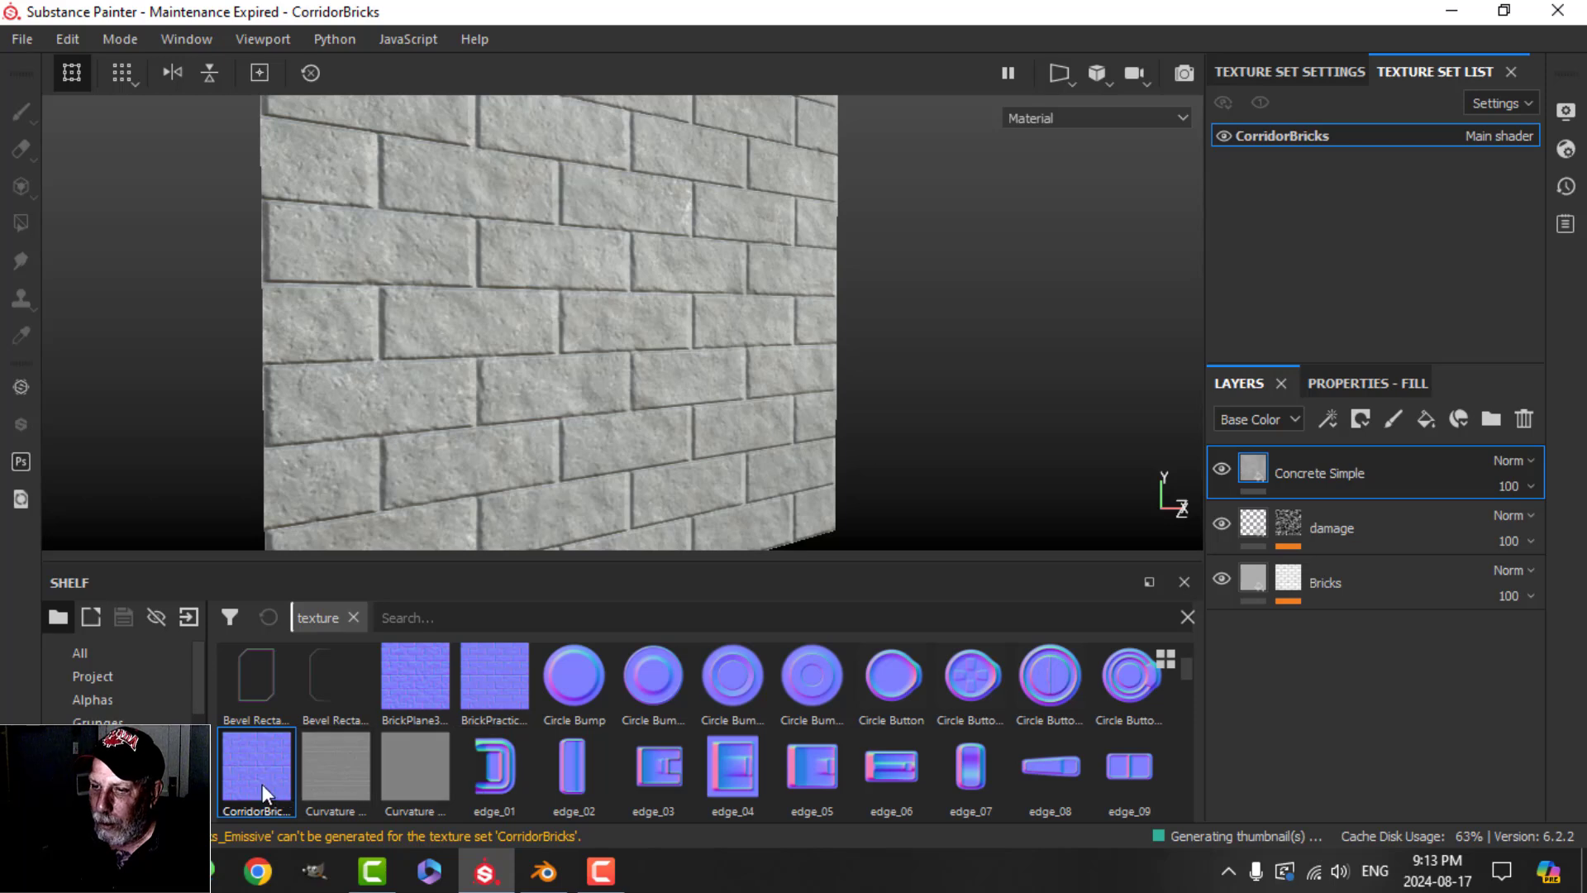
- Assign the imported CorridorBricks_Normal texture as the normal map in the texture set's mesh maps
{"action": "left_click", "coordinate": [1287, 73]}
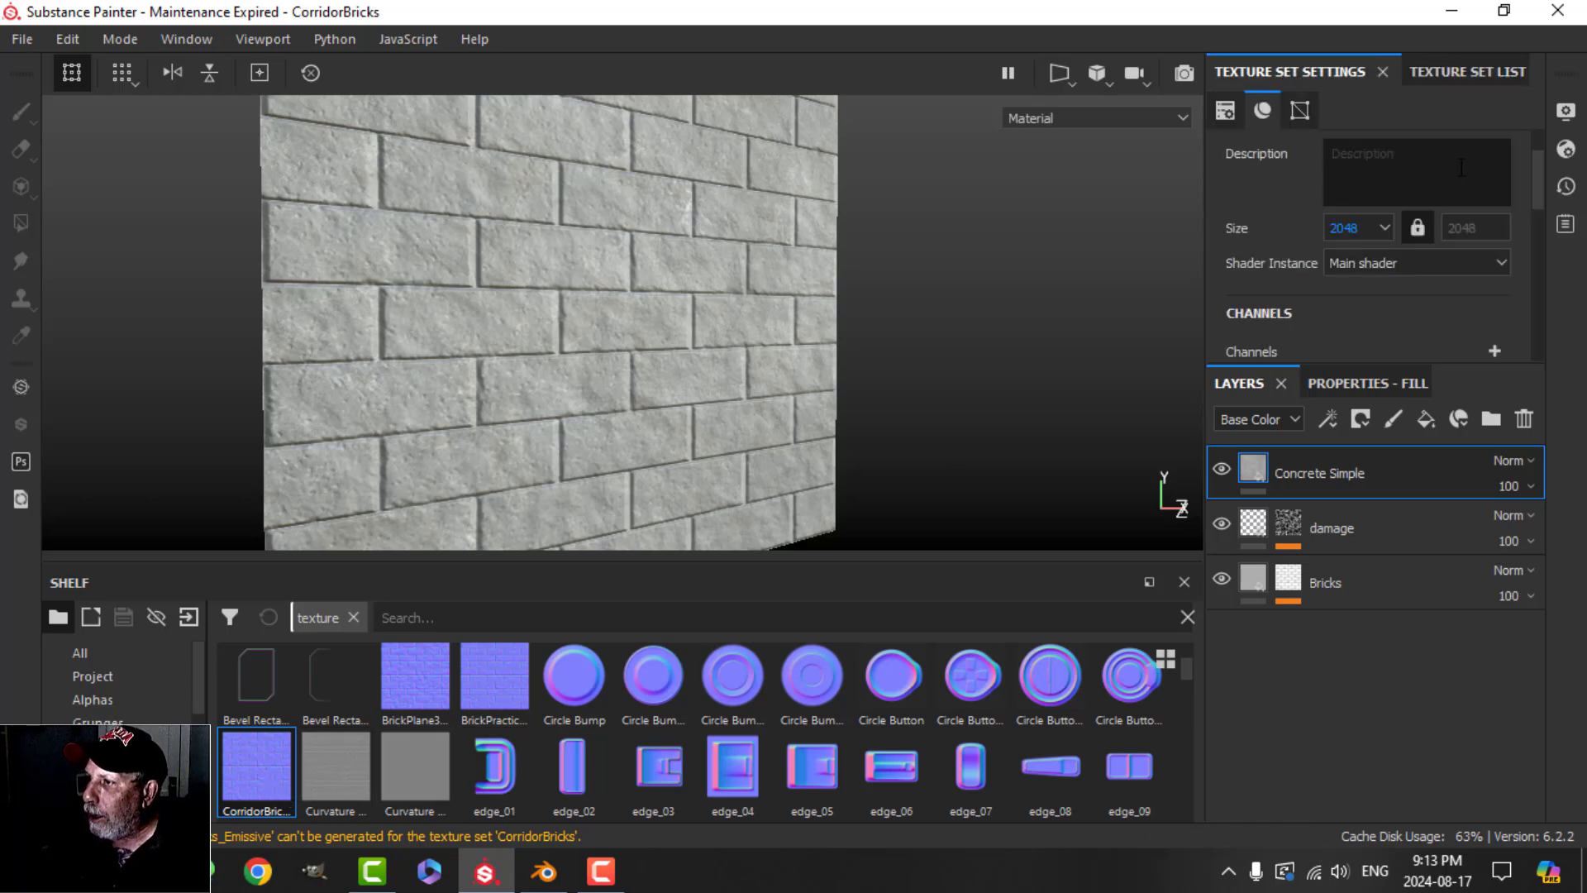
{"action": "scroll", "coordinate": [1480, 325], "scroll_direction": "down", "scroll_amount": 2}
{"action": "scroll", "coordinate": [1465, 317], "scroll_direction": "down", "scroll_amount": 5}
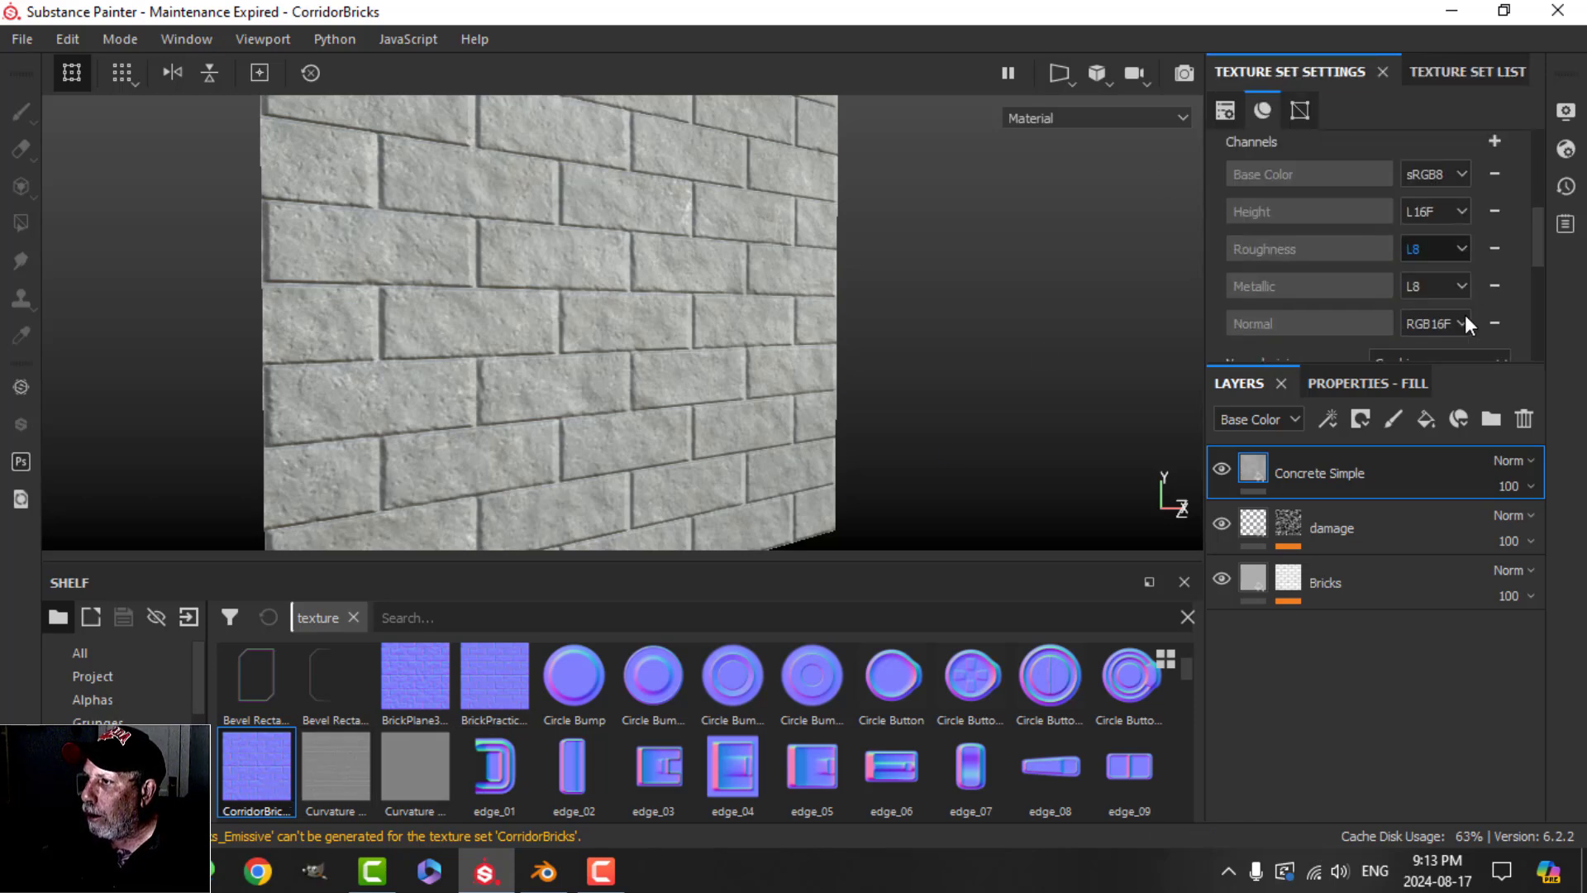
{"action": "scroll", "coordinate": [1464, 315], "scroll_direction": "down", "scroll_amount": 2}
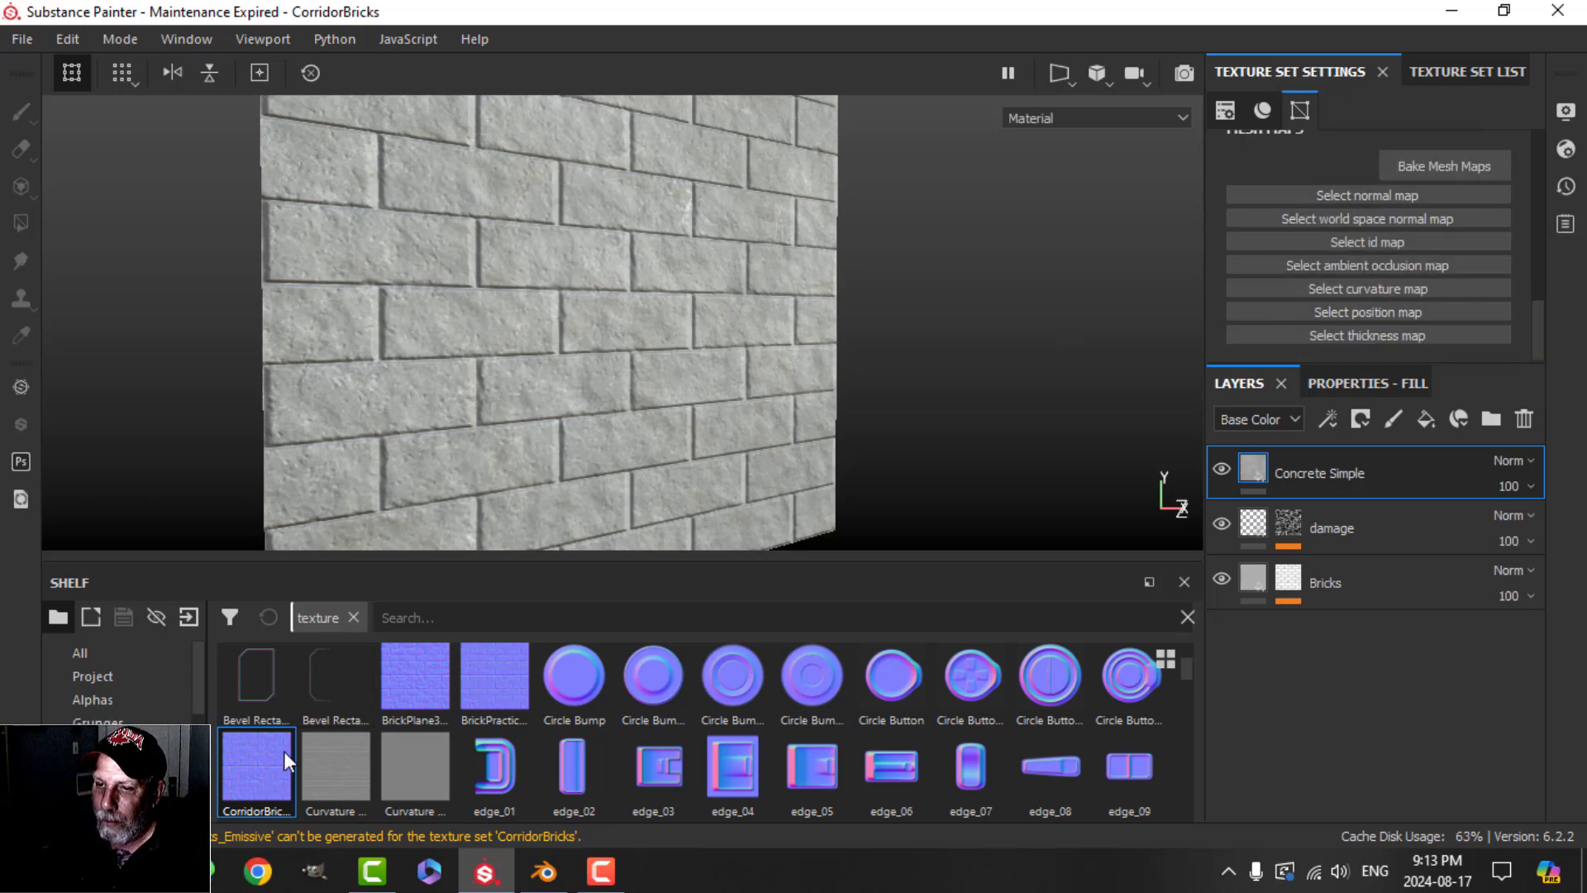
{"action": "left_click_drag", "start_coordinate": [495, 687], "coordinate": [1356, 192]}
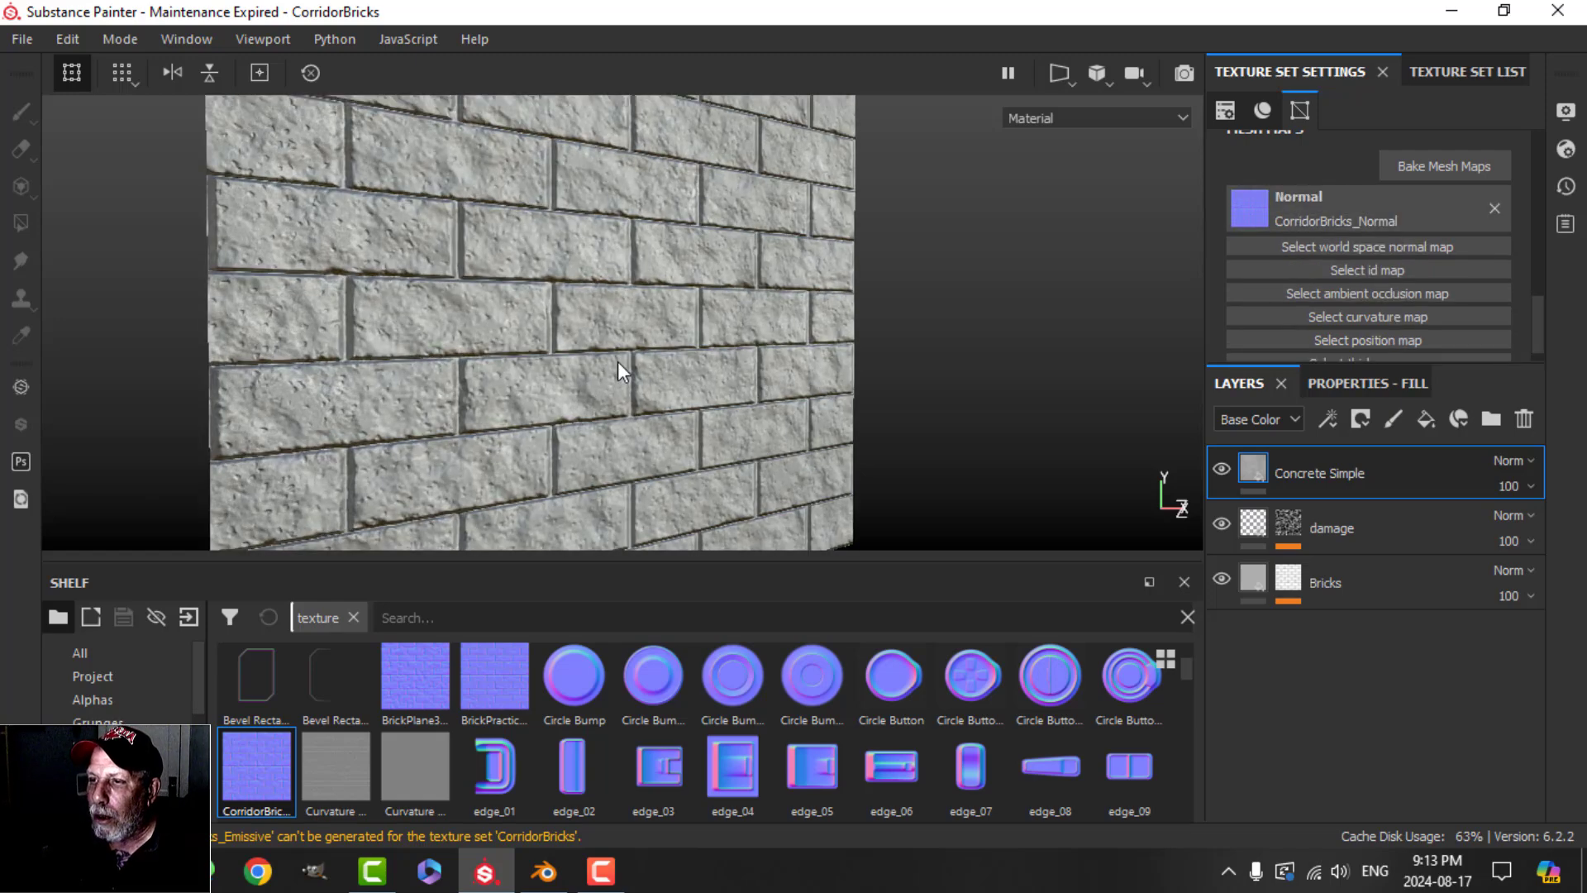
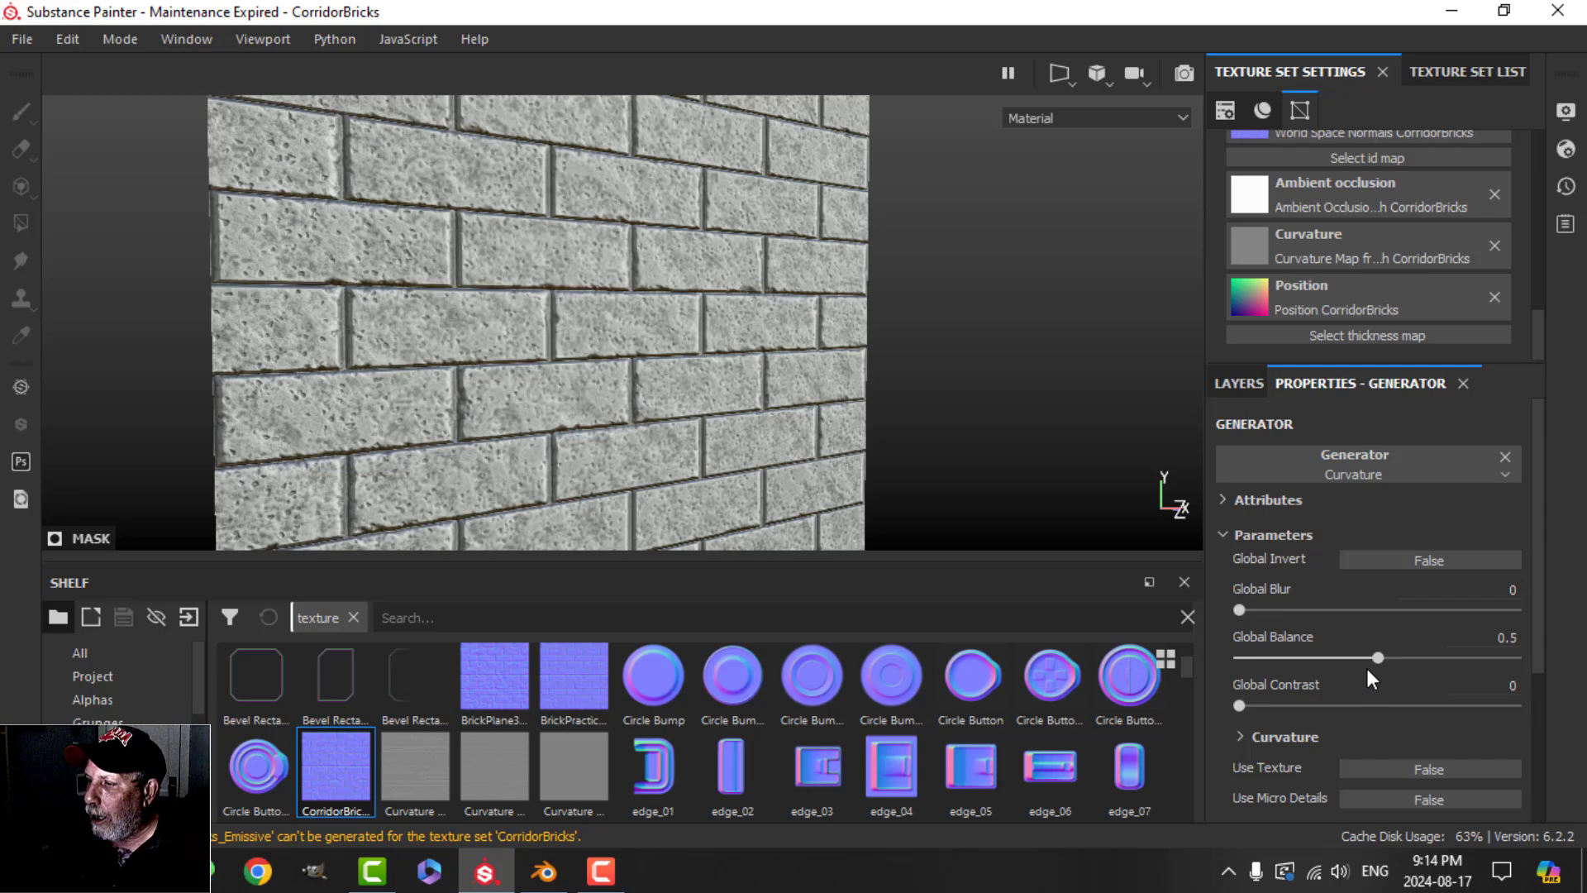
- Set the Curvature generator's Global Balance to 0.06, inspect the brick edges, and return to the layer stack
{"action": "left_click_drag", "start_coordinate": [1379, 657], "coordinate": [1255, 667]}
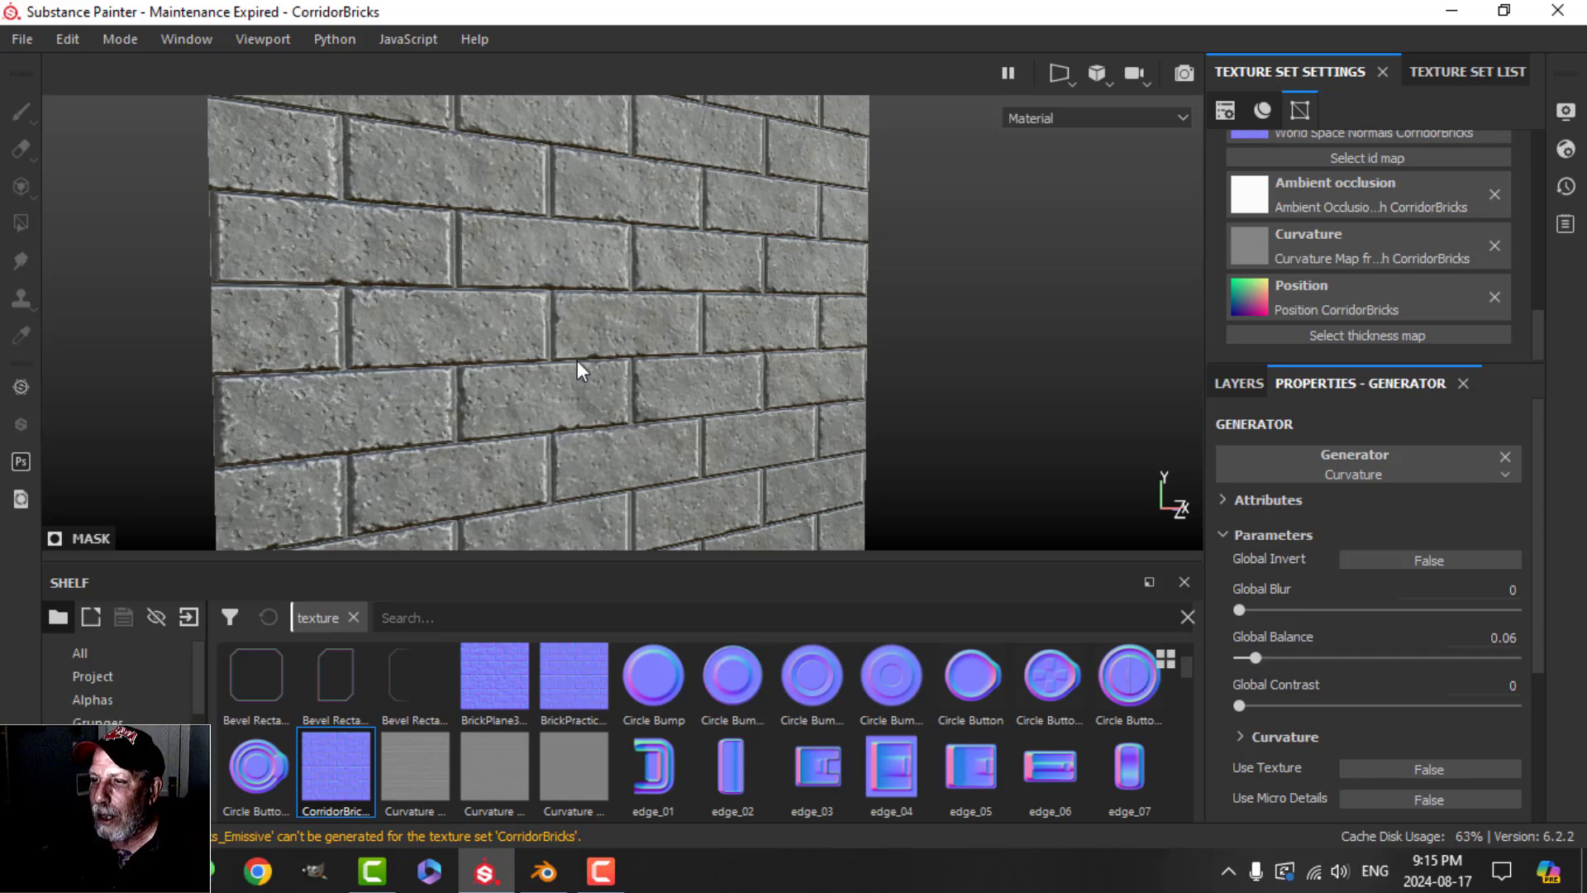
{"action": "scroll", "coordinate": [585, 354], "scroll_direction": "up", "scroll_amount": 3}
{"action": "left_click_drag", "start_coordinate": [584, 360], "coordinate": [613, 388], "text": "alt"}
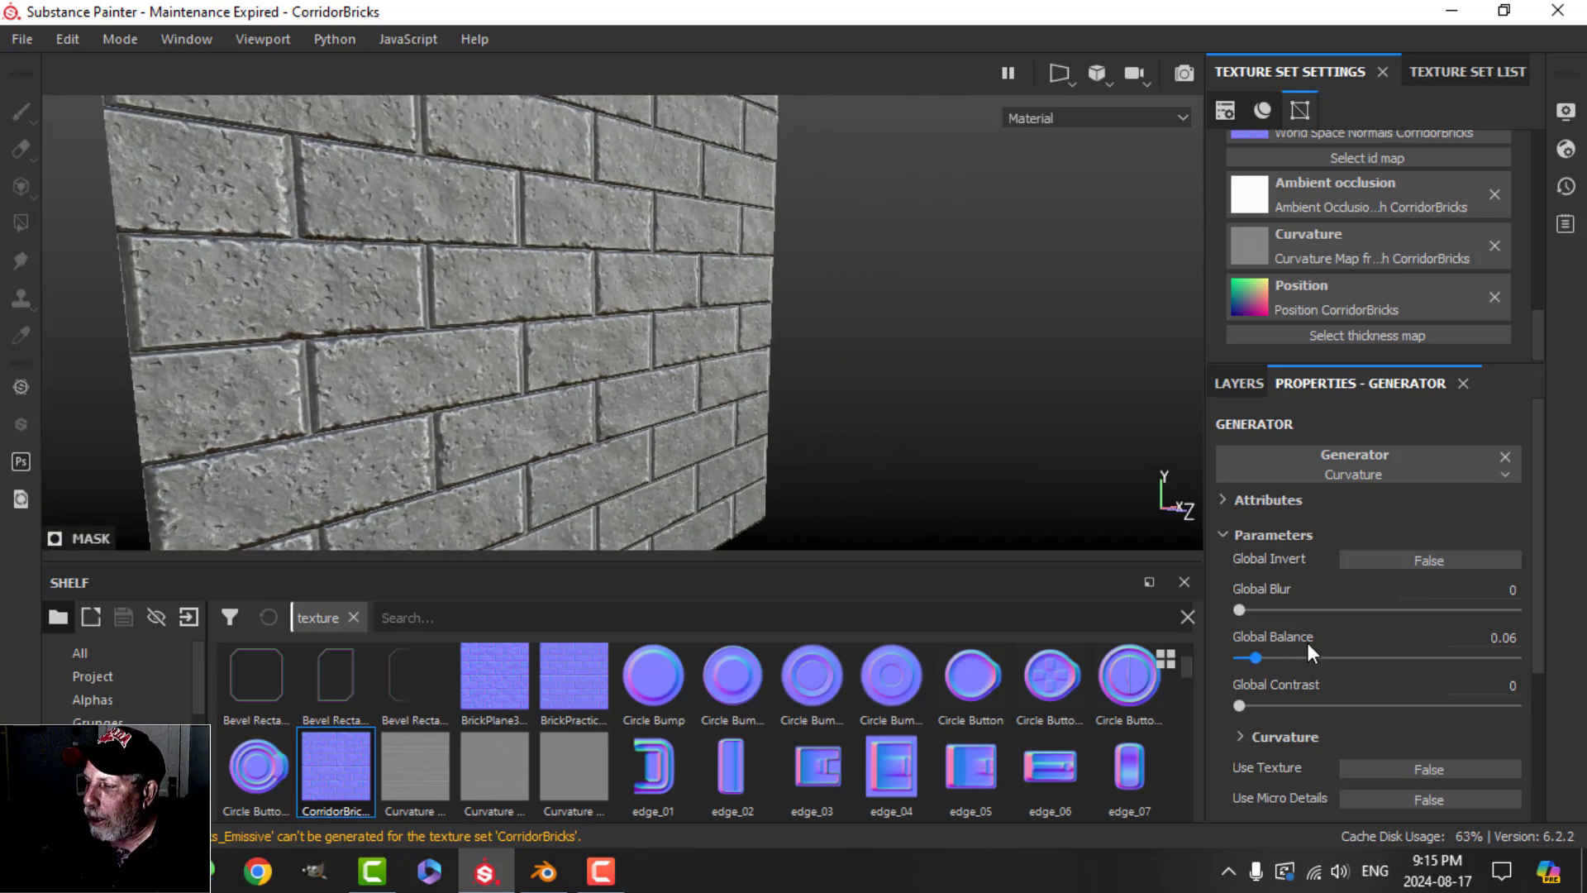
{"action": "left_click", "coordinate": [1239, 384]}
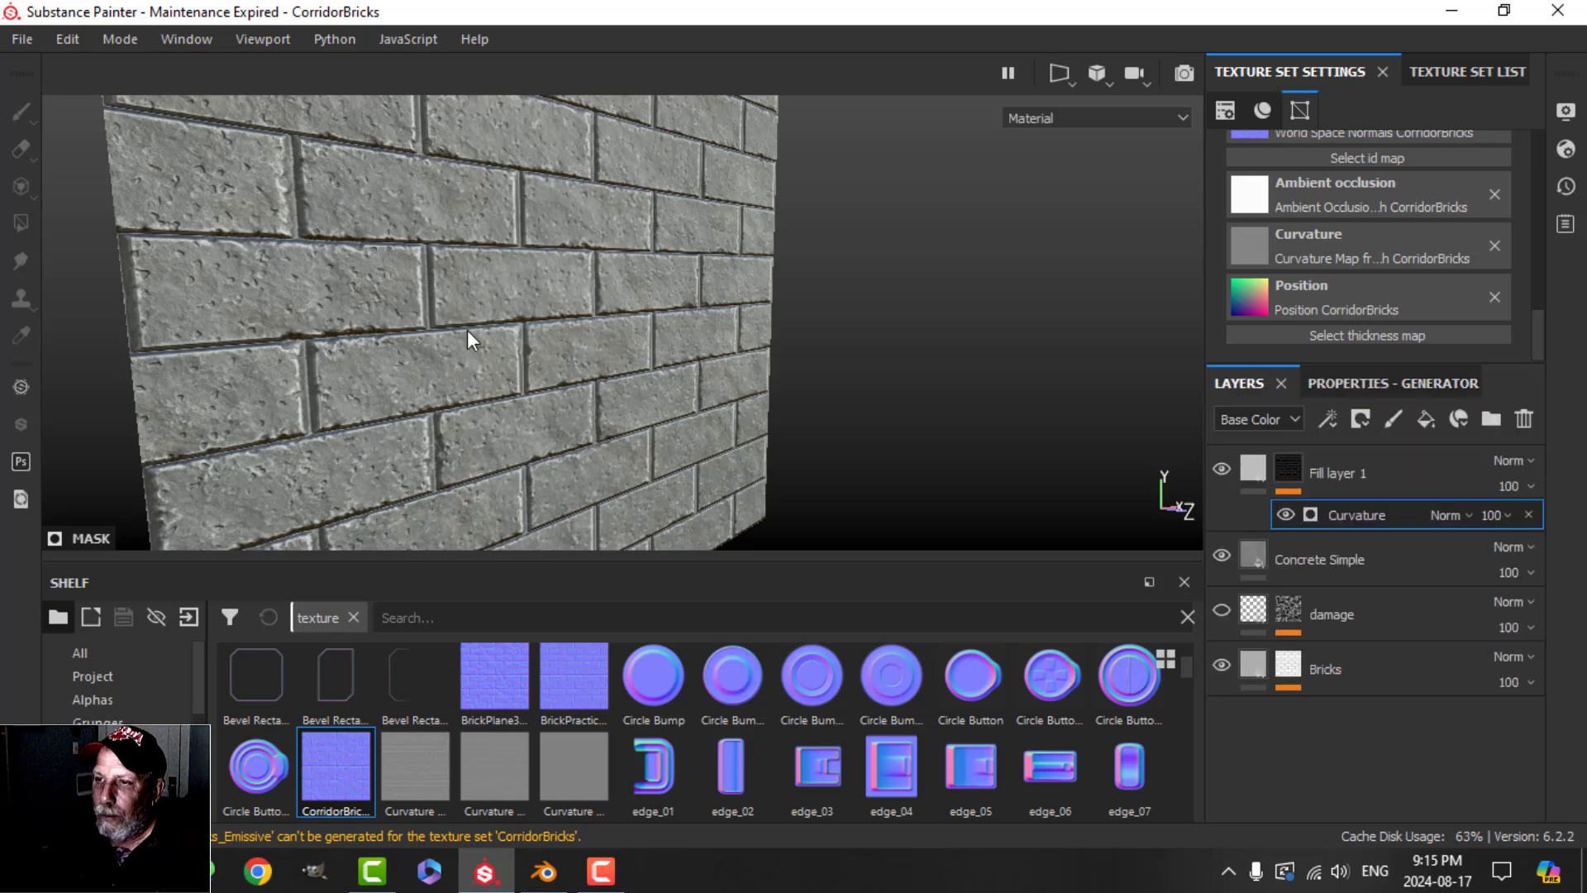
- Turn off the height channel of the Bricks fill layer and inspect the brick wall
{"action": "left_click_drag", "start_coordinate": [468, 333], "coordinate": [587, 397], "text": "alt"}
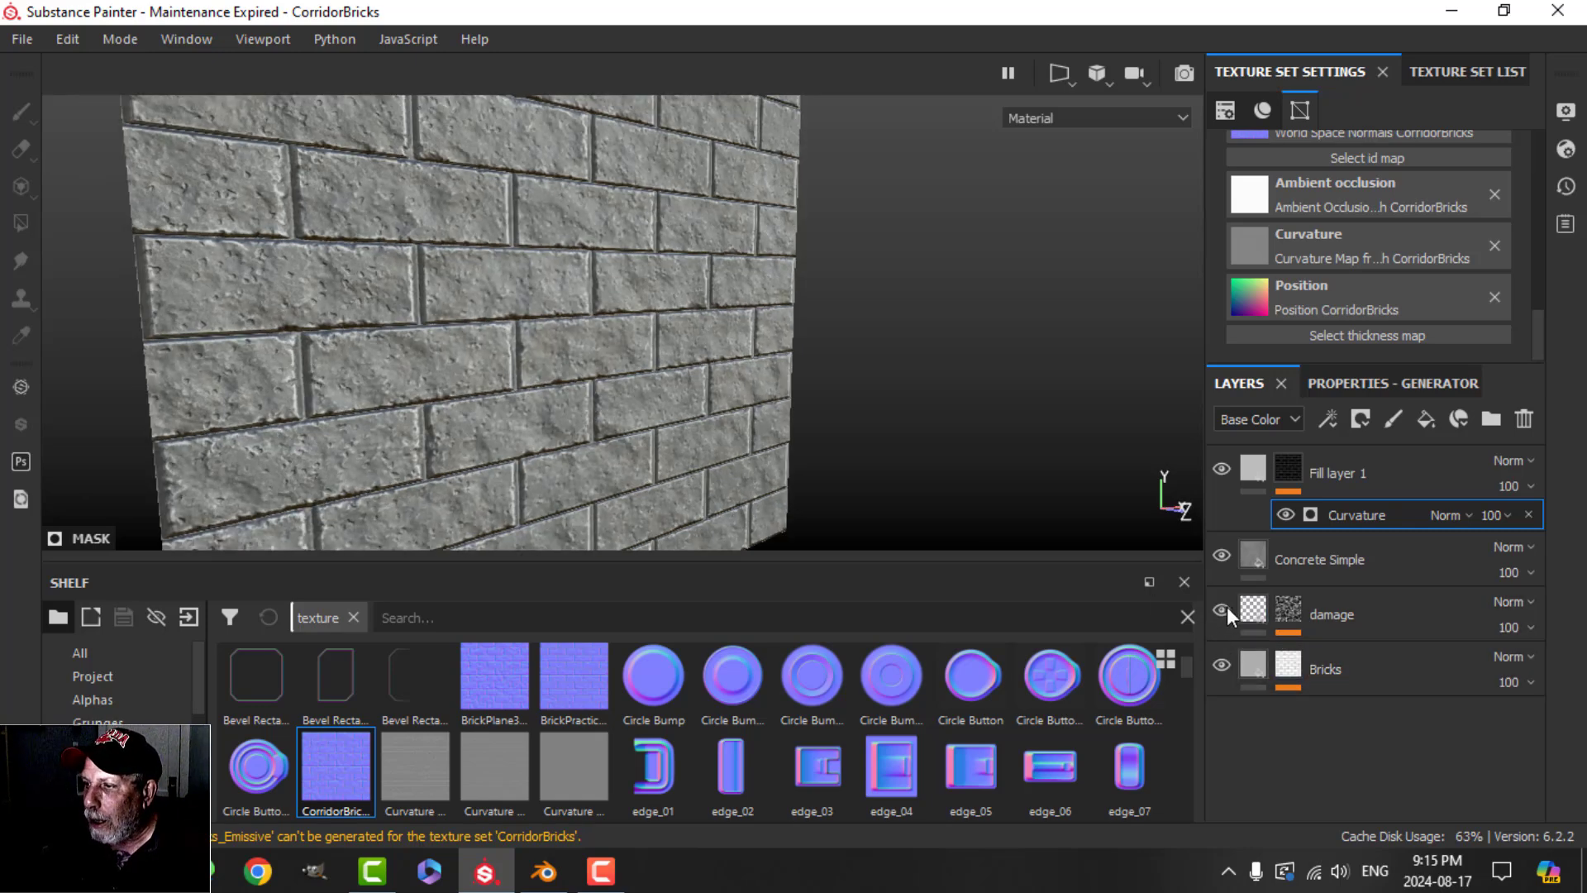
{"action": "scroll", "coordinate": [608, 338], "scroll_direction": "up", "scroll_amount": 2}
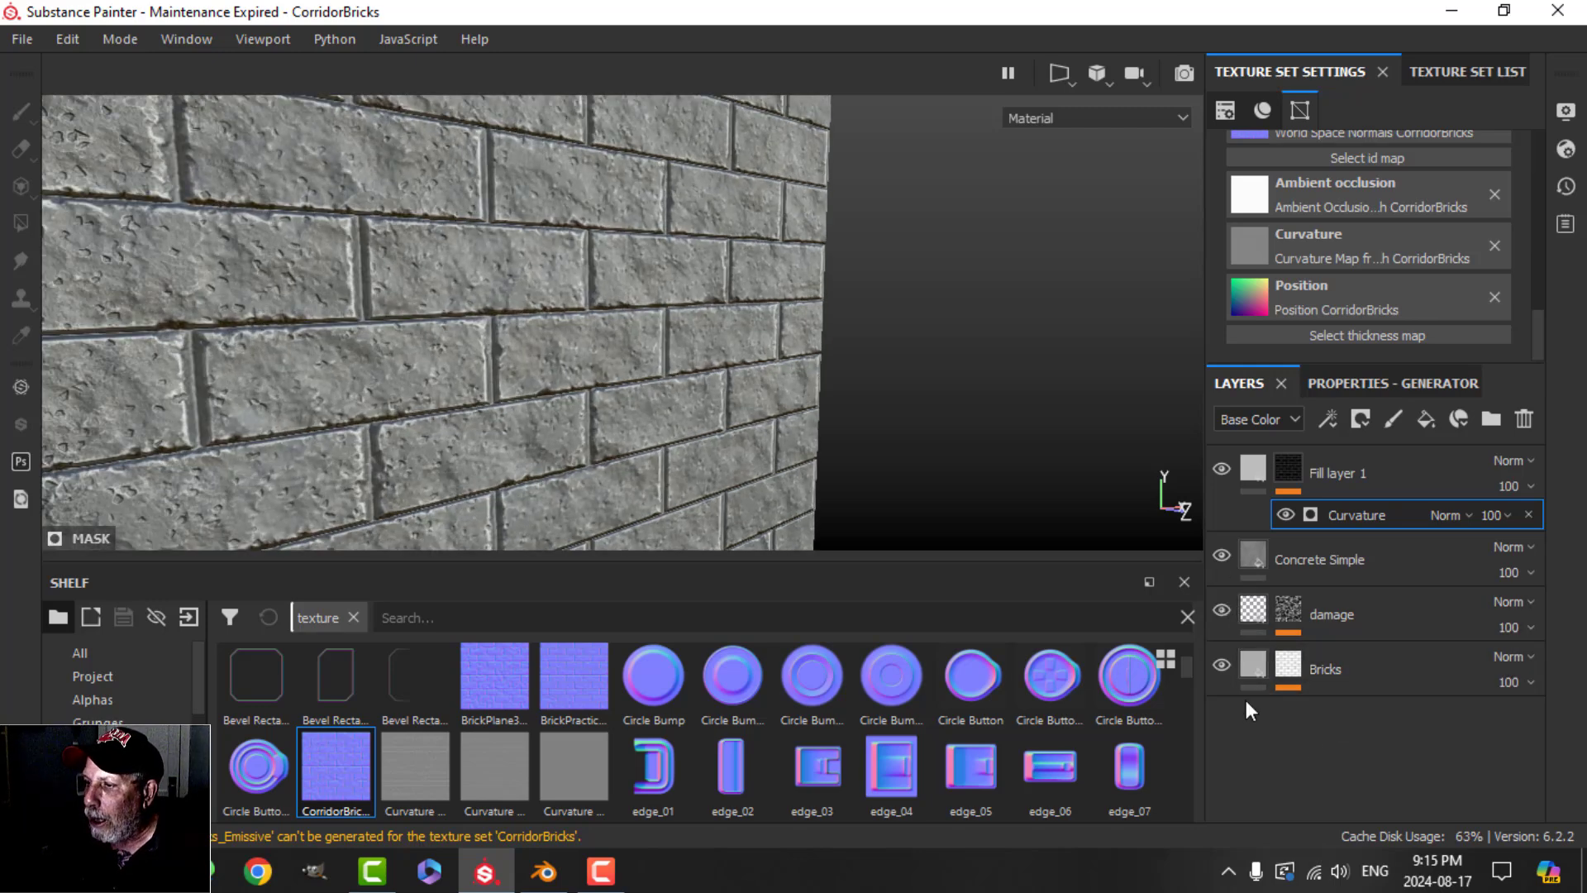
{"action": "left_click", "coordinate": [1247, 668]}
{"action": "left_click", "coordinate": [1356, 385]}
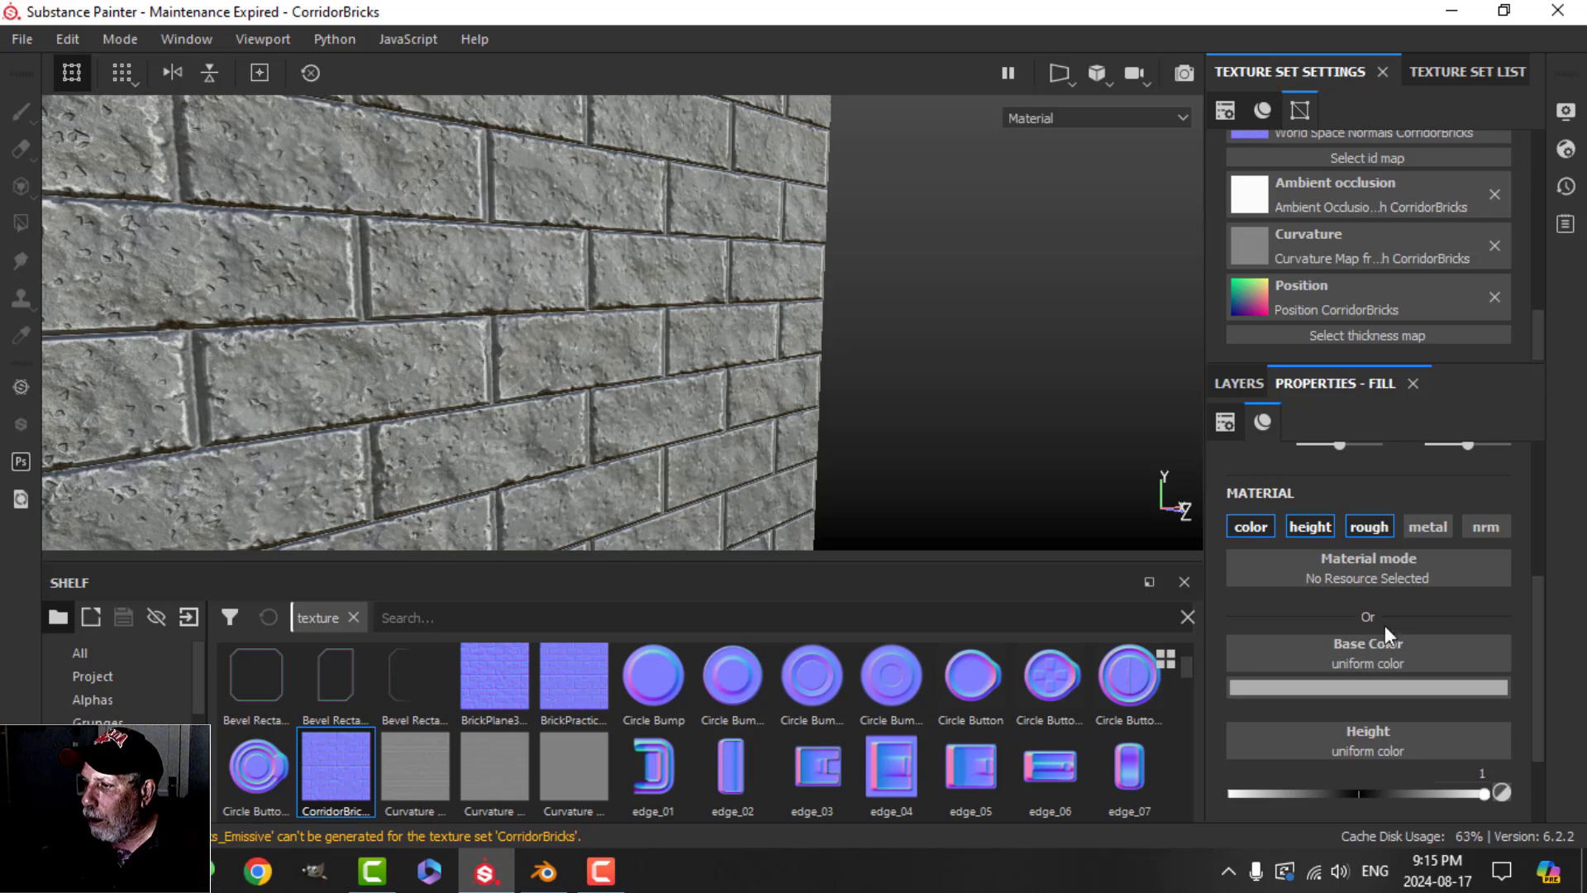
{"action": "left_click", "coordinate": [1305, 524]}
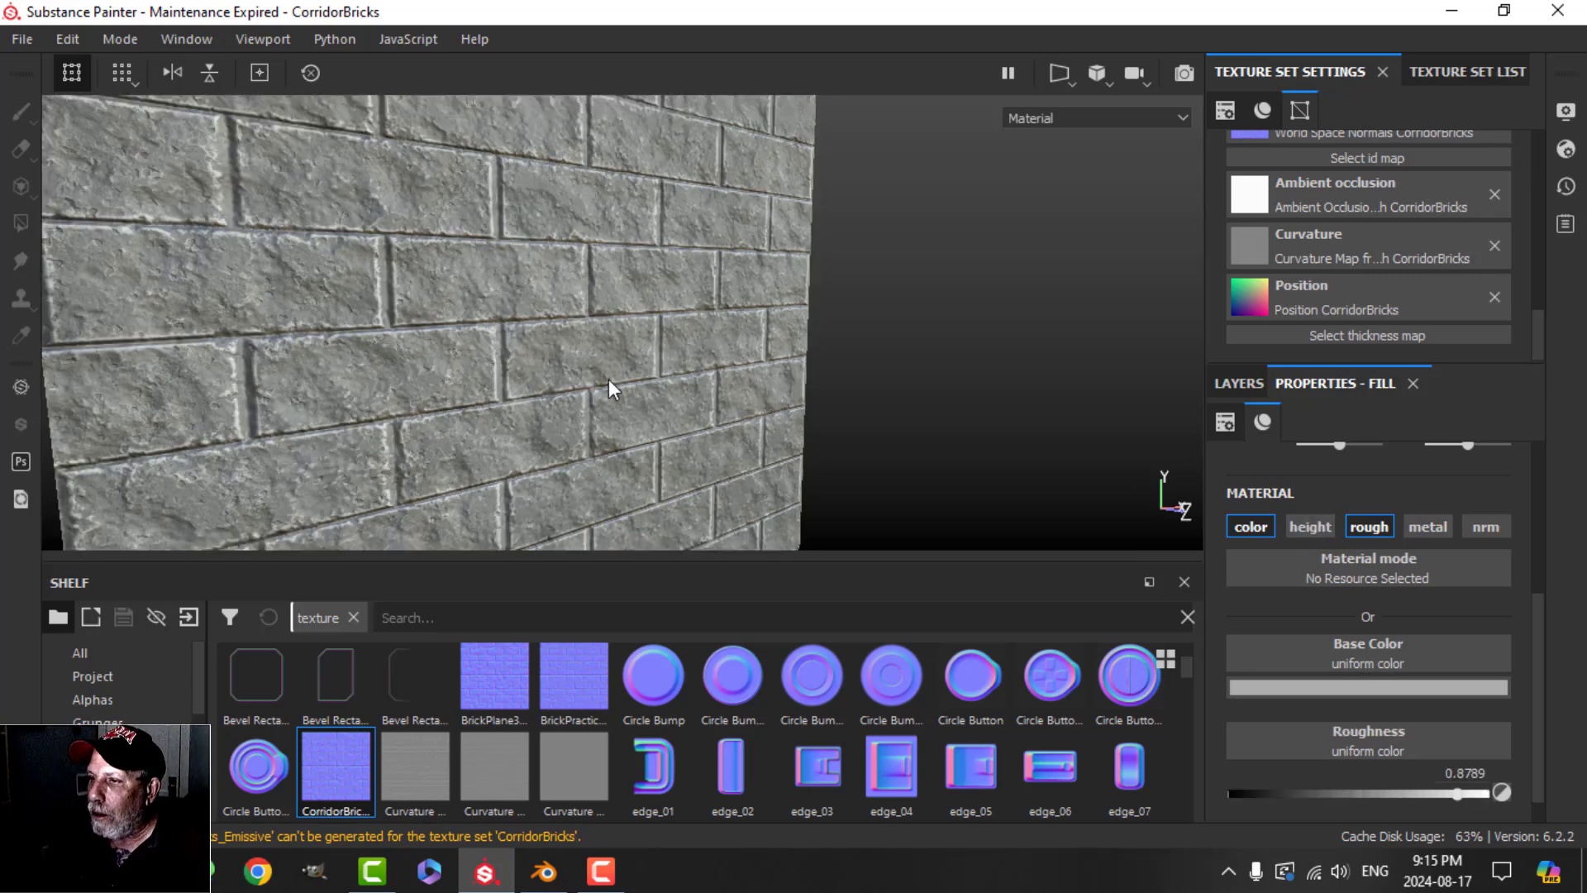
{"action": "mouse_move", "coordinate": [608, 380]}
{"action": "left_mouse_down", "text": "alt"}
{"action": "mouse_move", "coordinate": [546, 364]}
{"action": "mouse_move", "coordinate": [578, 337]}
{"action": "mouse_move", "coordinate": [585, 397]}
{"action": "mouse_move", "coordinate": [676, 412]}
{"action": "mouse_move", "coordinate": [672, 429]}
{"action": "mouse_move", "coordinate": [641, 424]}
{"action": "mouse_move", "coordinate": [729, 463]}
{"action": "left_mouse_up", "text": "alt"}
{"action": "left_click_drag", "start_coordinate": [623, 364], "coordinate": [645, 378], "text": "alt"}
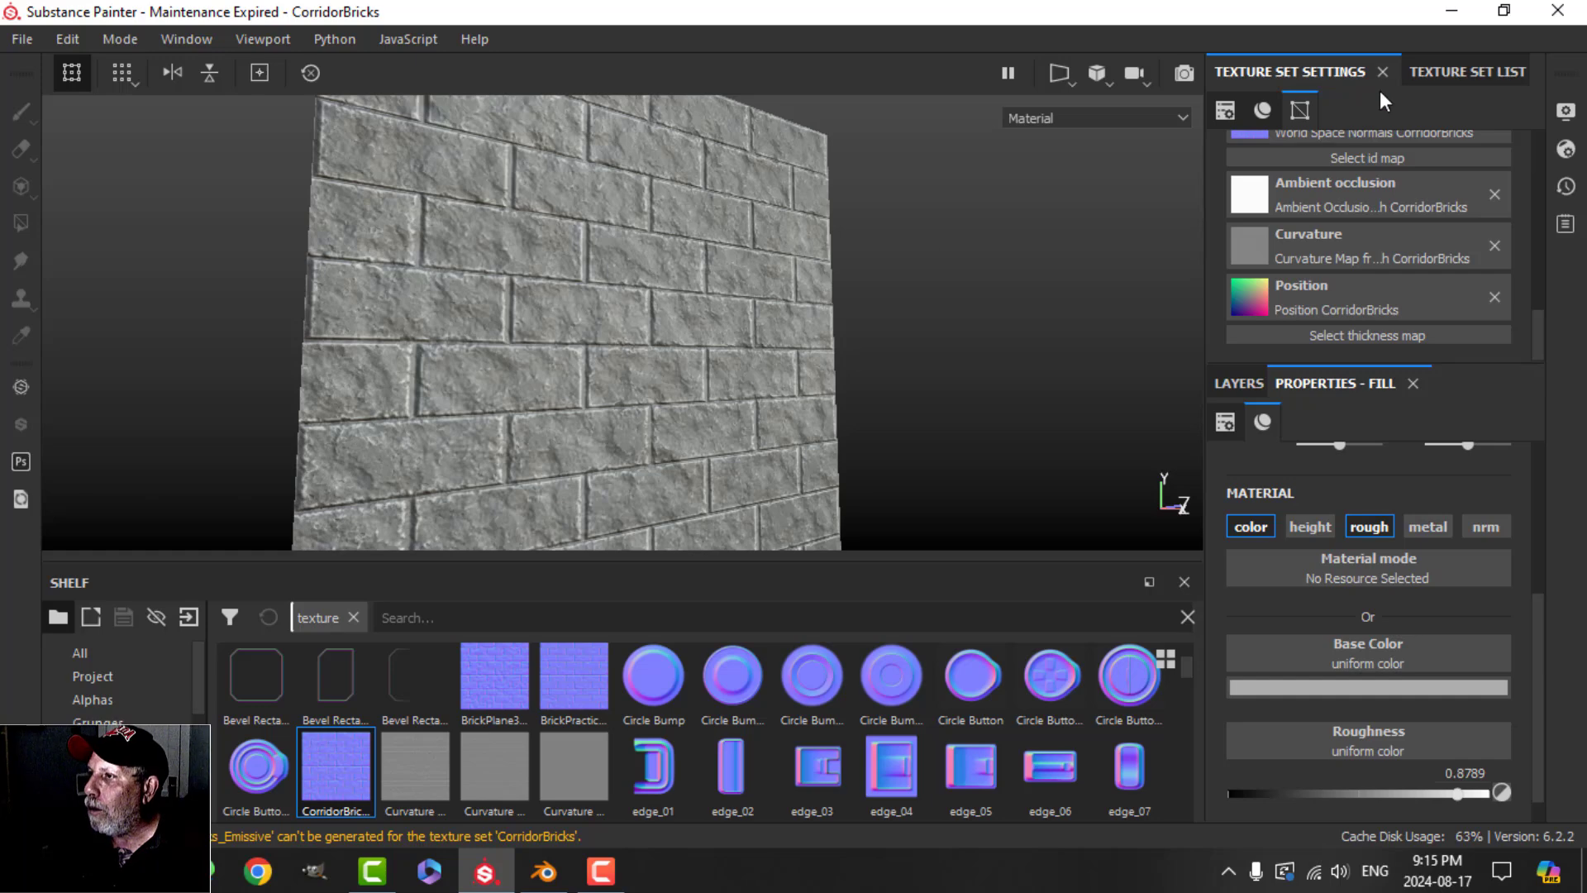
- Start a texture export and browse to D:/DOCUMENTS/BLENDER for its output directory
{"action": "left_click", "coordinate": [1455, 72]}
{"action": "left_click_drag", "start_coordinate": [701, 258], "coordinate": [344, 206], "text": "alt"}
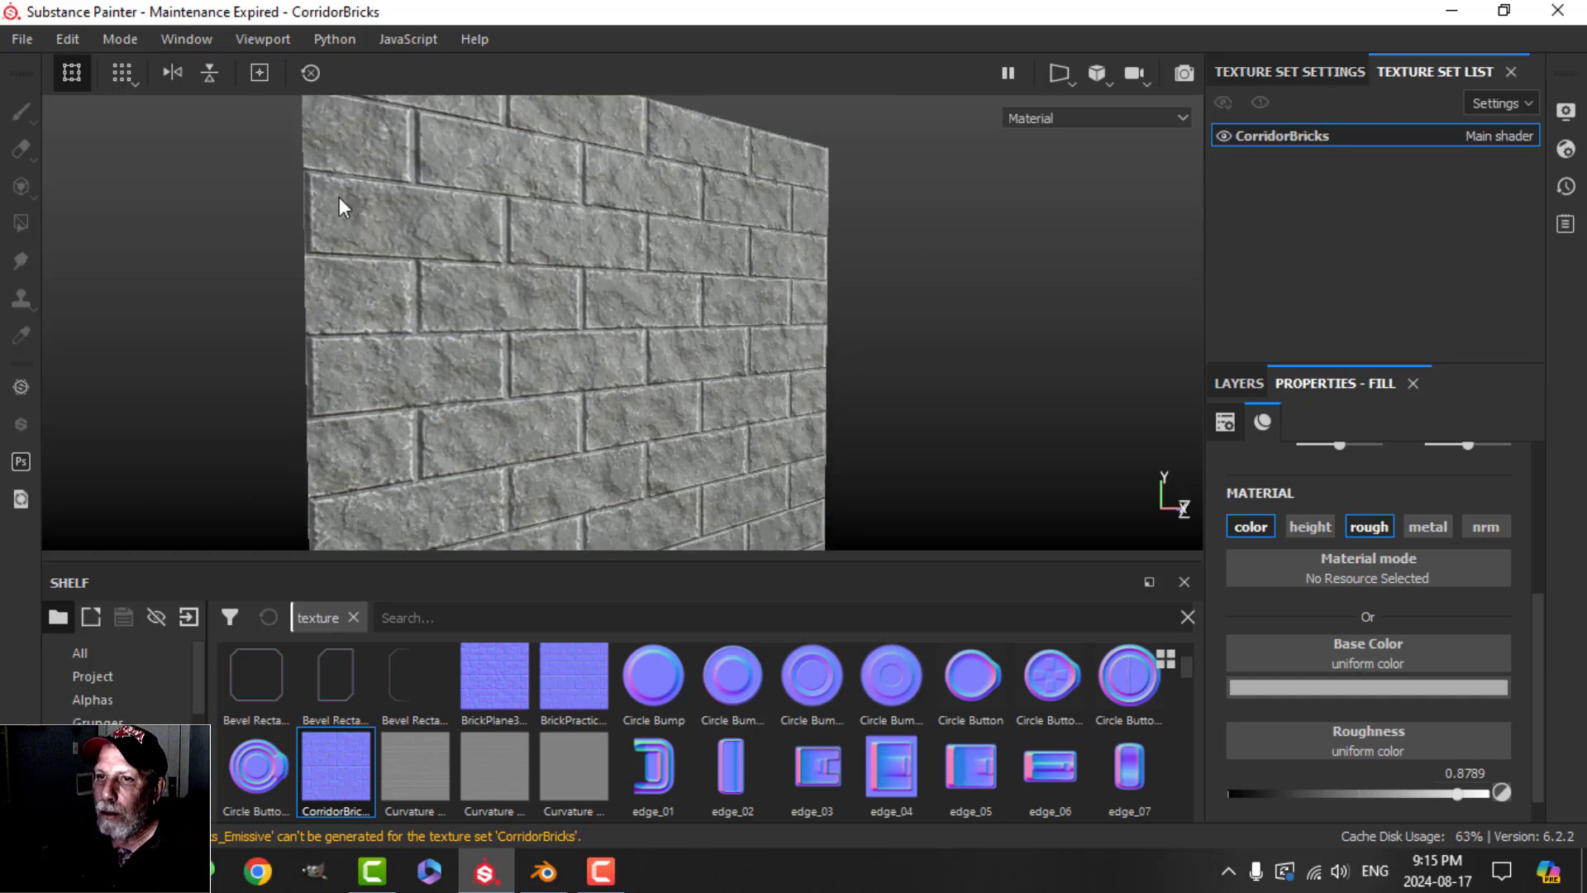
{"action": "left_click", "coordinate": [35, 41]}
{"action": "left_click", "coordinate": [106, 444]}
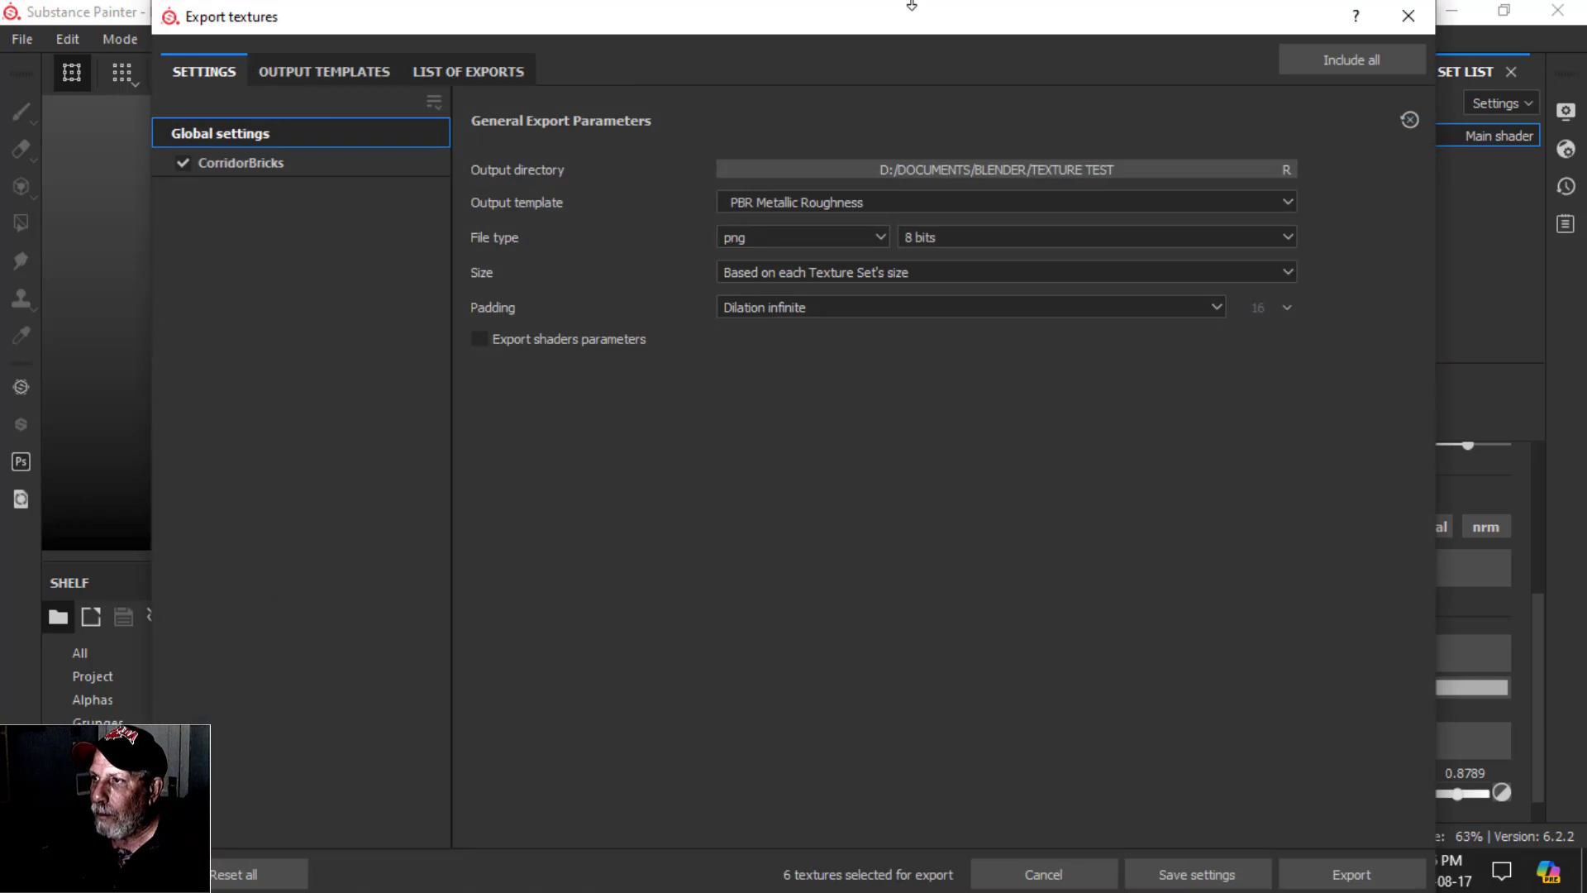
{"action": "left_click_drag", "start_coordinate": [912, 6], "coordinate": [836, 44]}
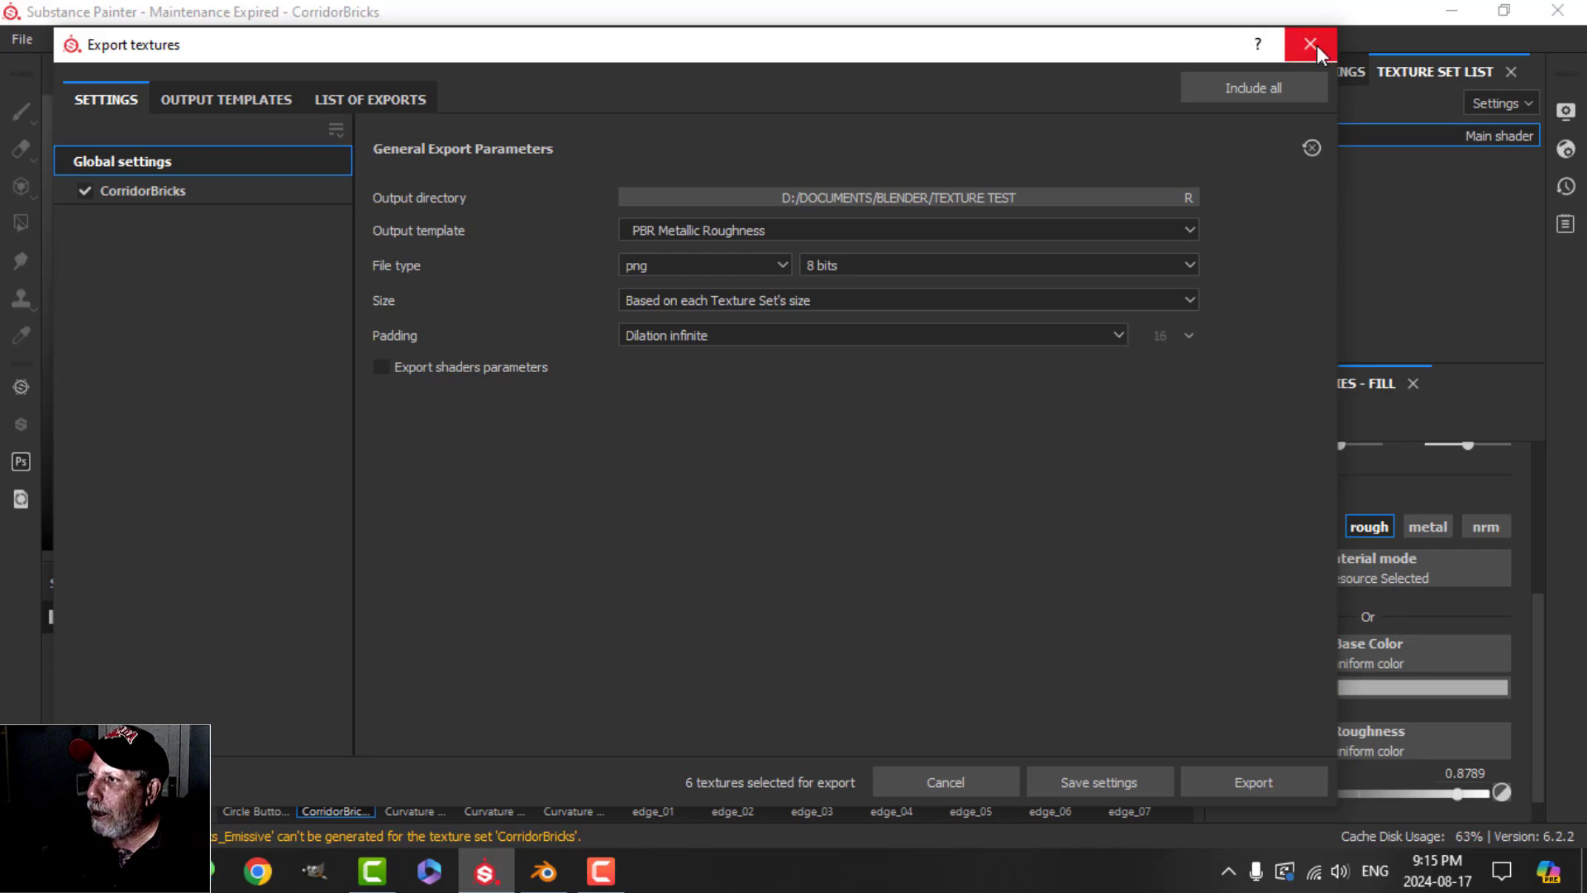
{"action": "left_click", "coordinate": [1018, 200]}
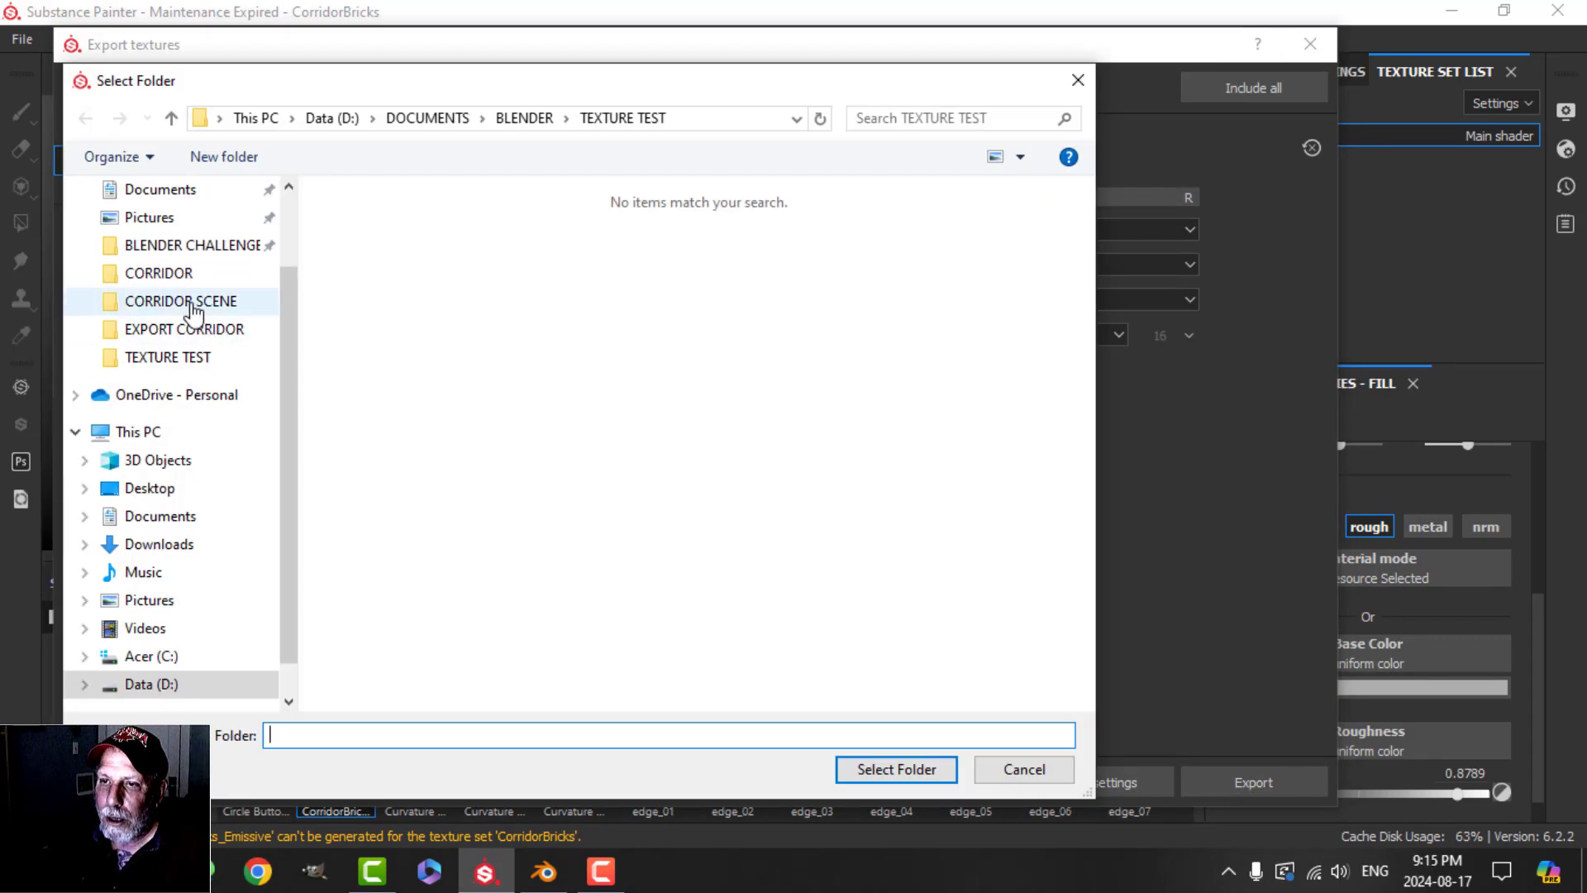
{"action": "left_click", "coordinate": [181, 301]}
{"action": "left_click", "coordinate": [427, 119]}
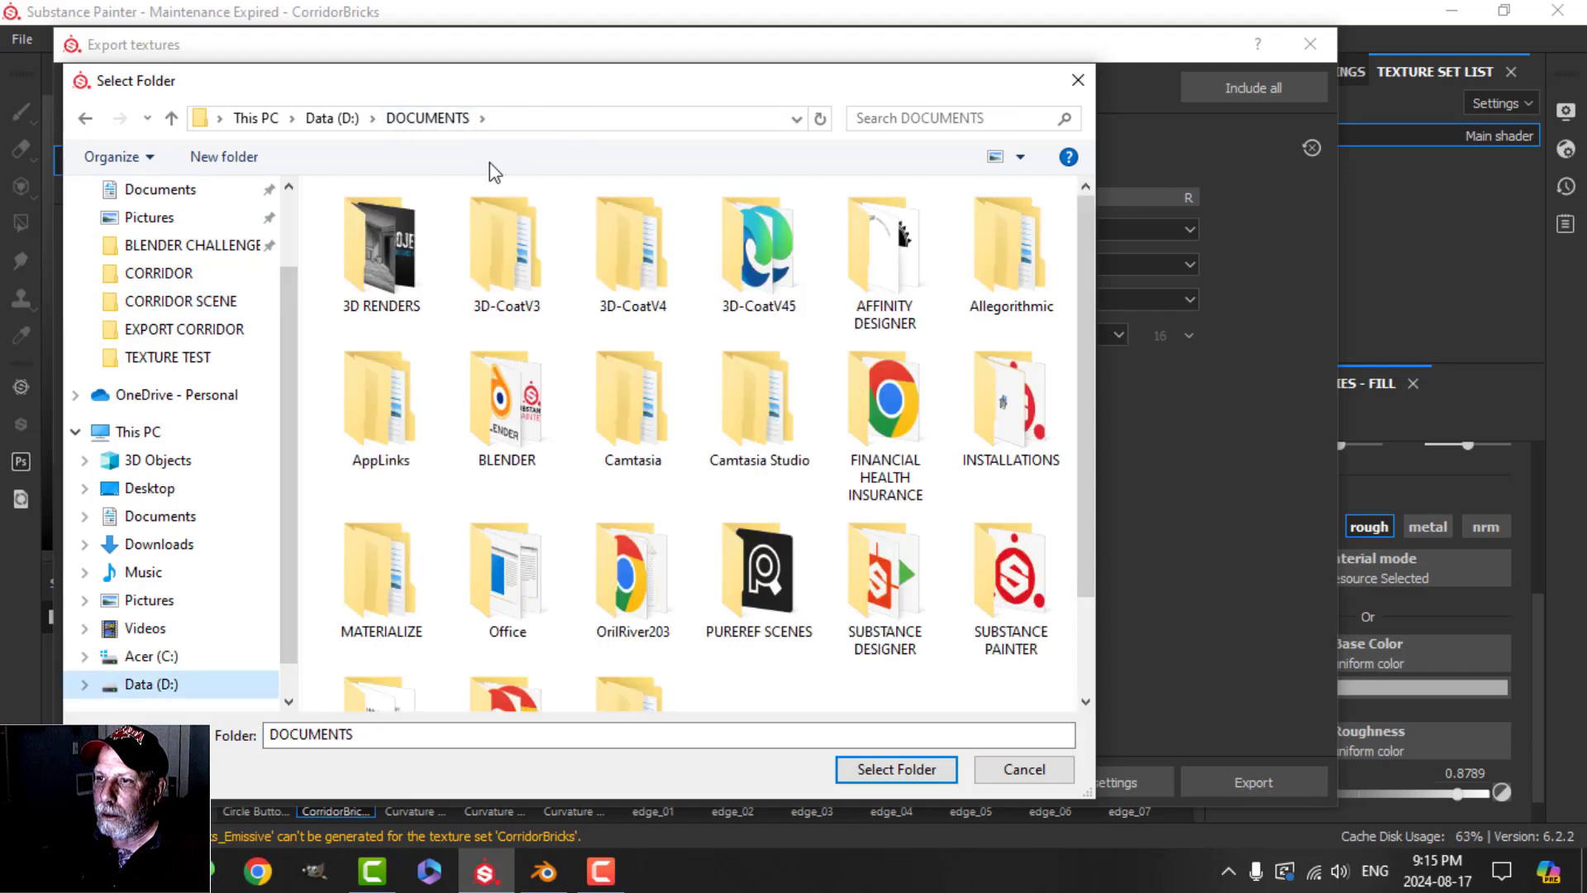
{"action": "double_click", "coordinate": [510, 434]}
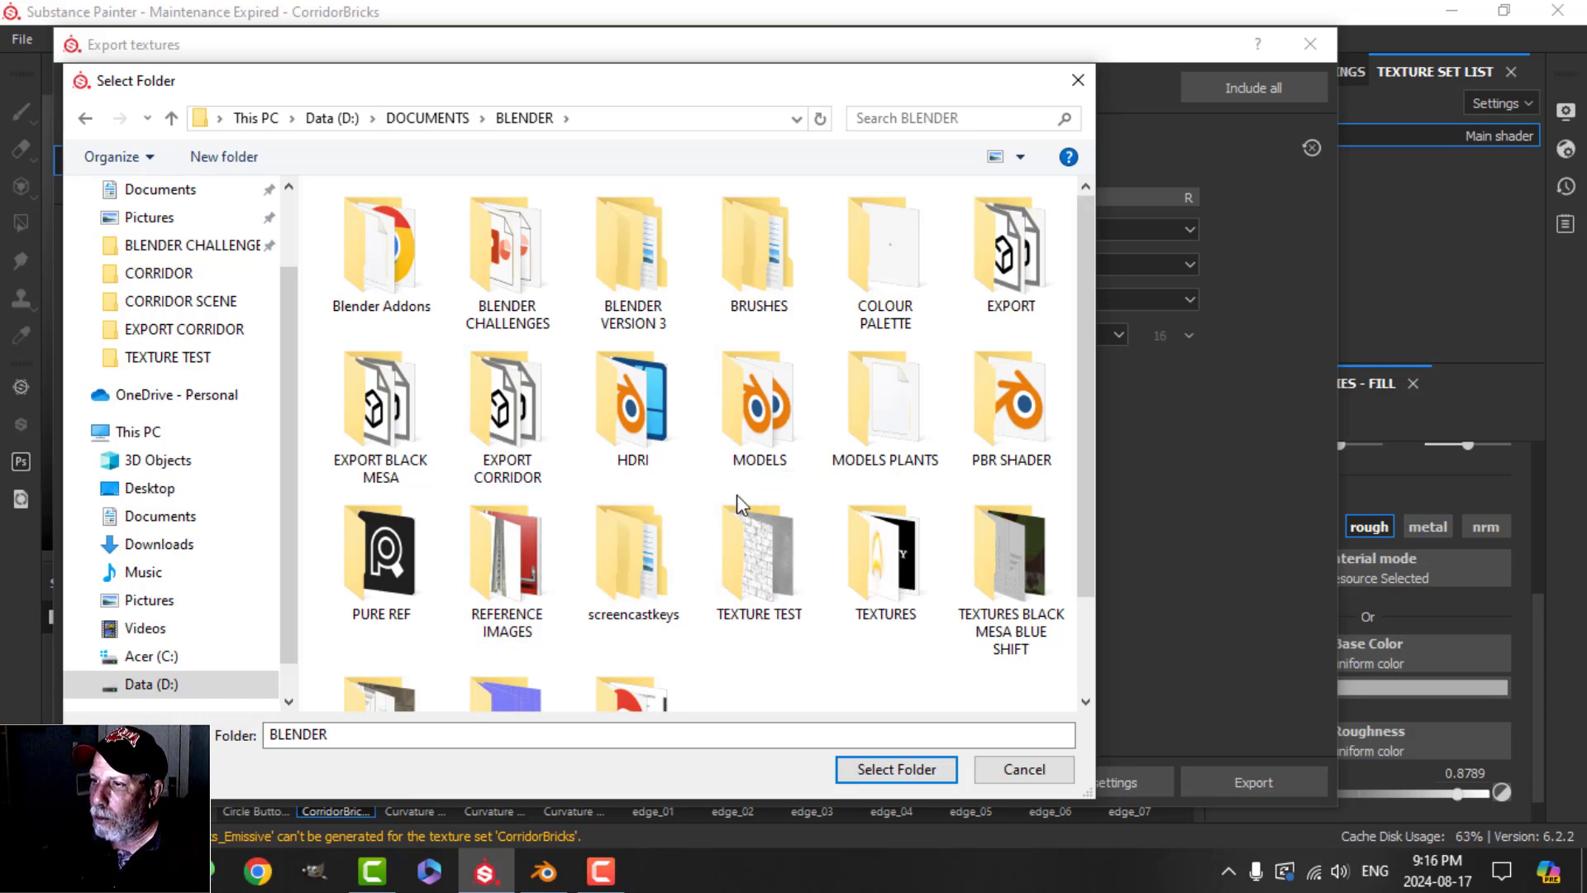
- Create a new folder named TEXTURE CORRIDOR inside the BLENDER folder
{"action": "left_click", "coordinate": [225, 156]}
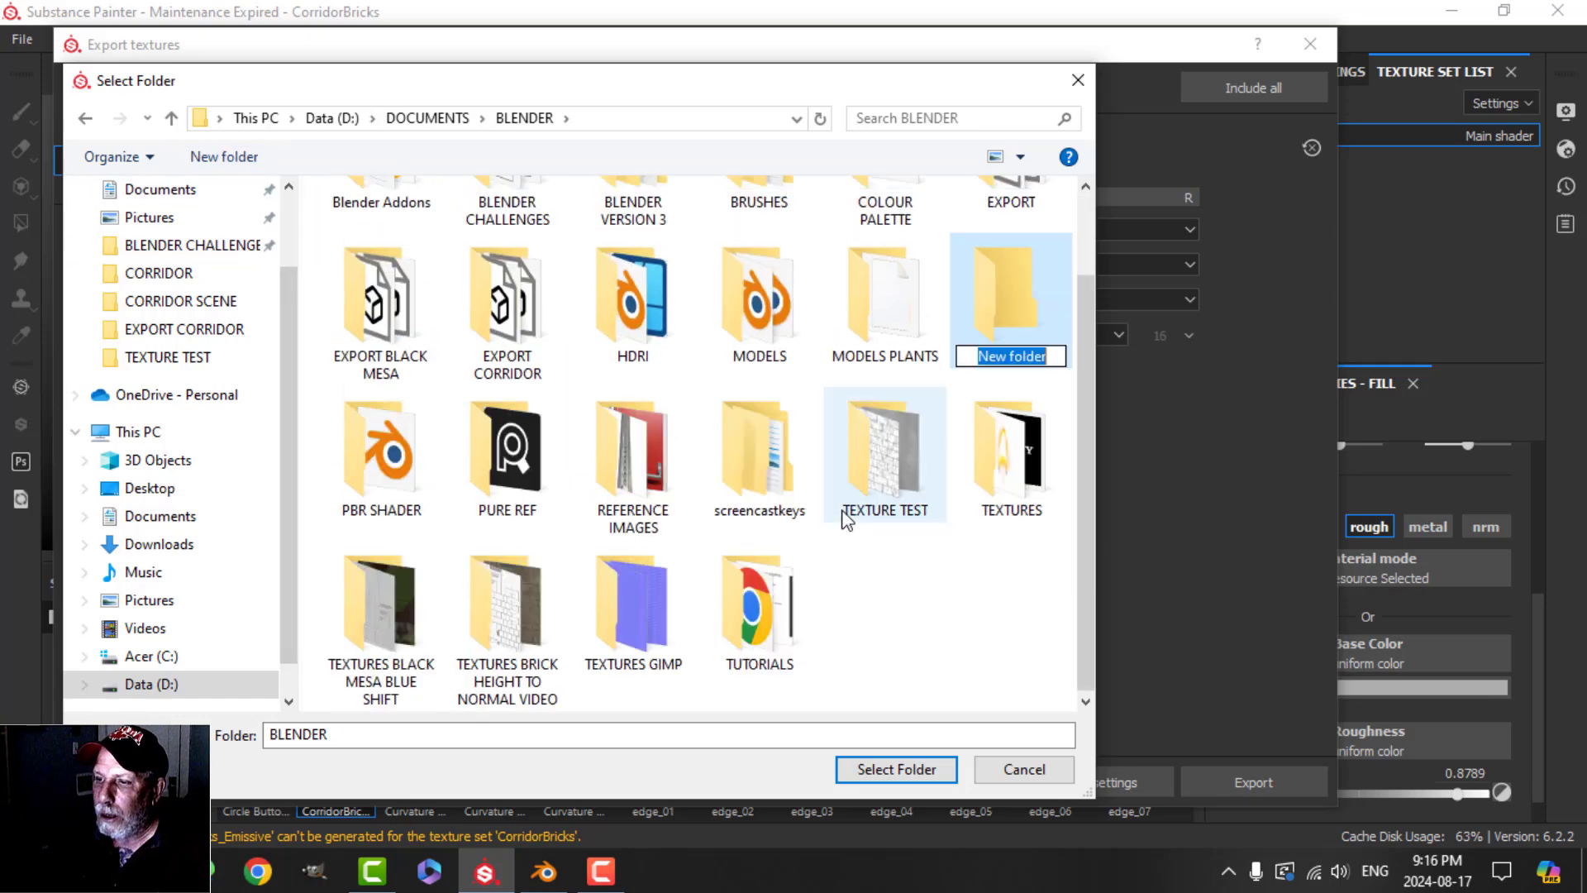
{"action": "key", "text": "Caps_Lock"}
{"action": "type", "text": "TEXTU"}
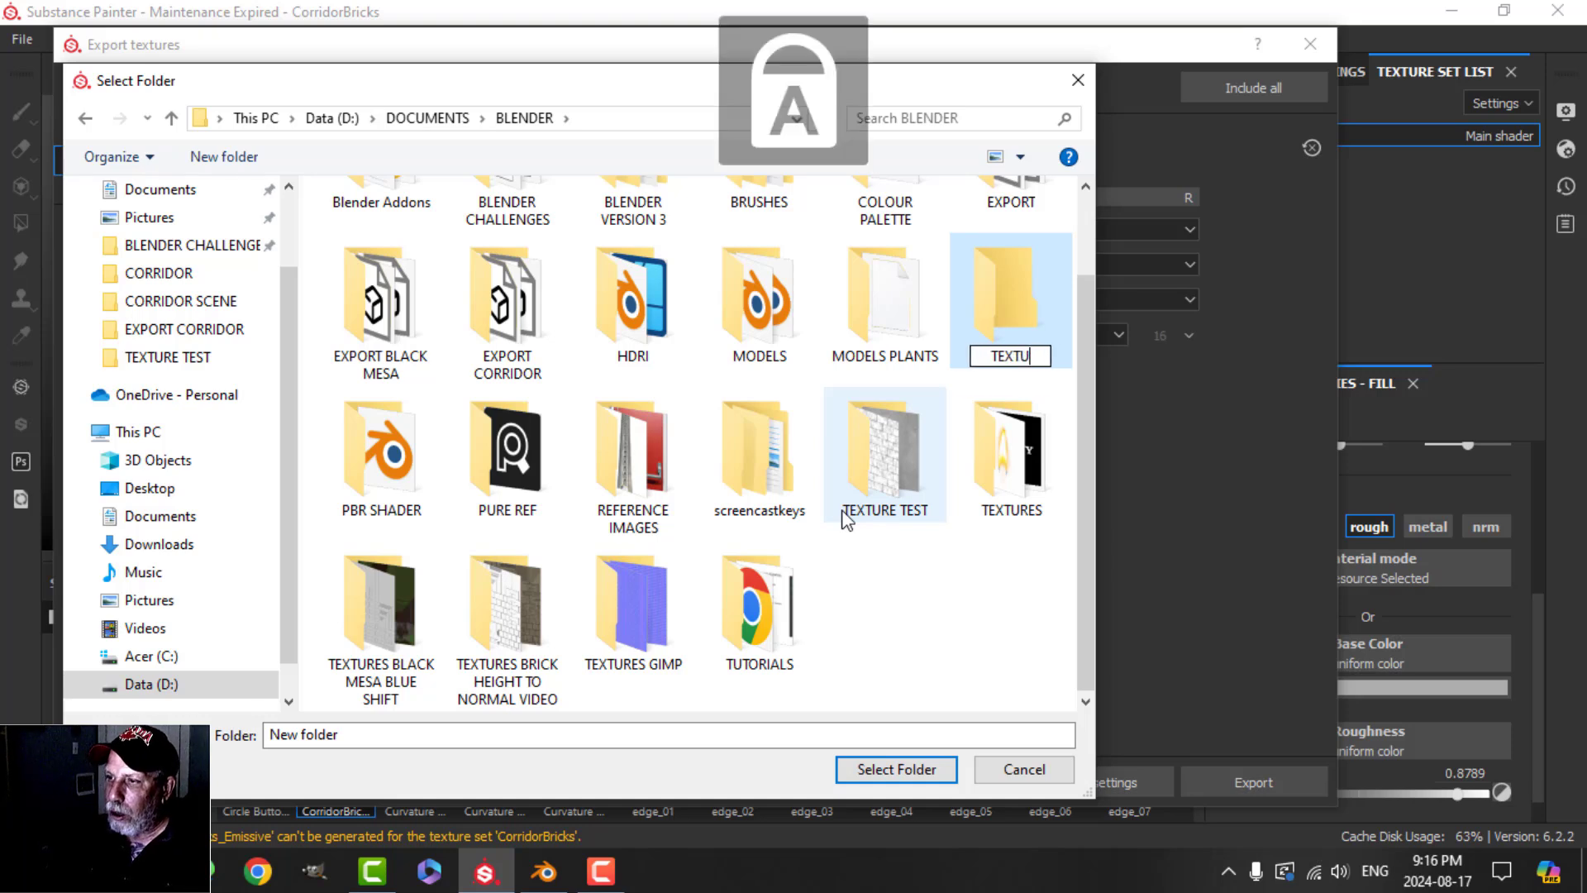
{"action": "type", "text": "RE CORRR"}
{"action": "key", "text": "BackSpace"}
{"action": "key", "text": "BackSpace"}
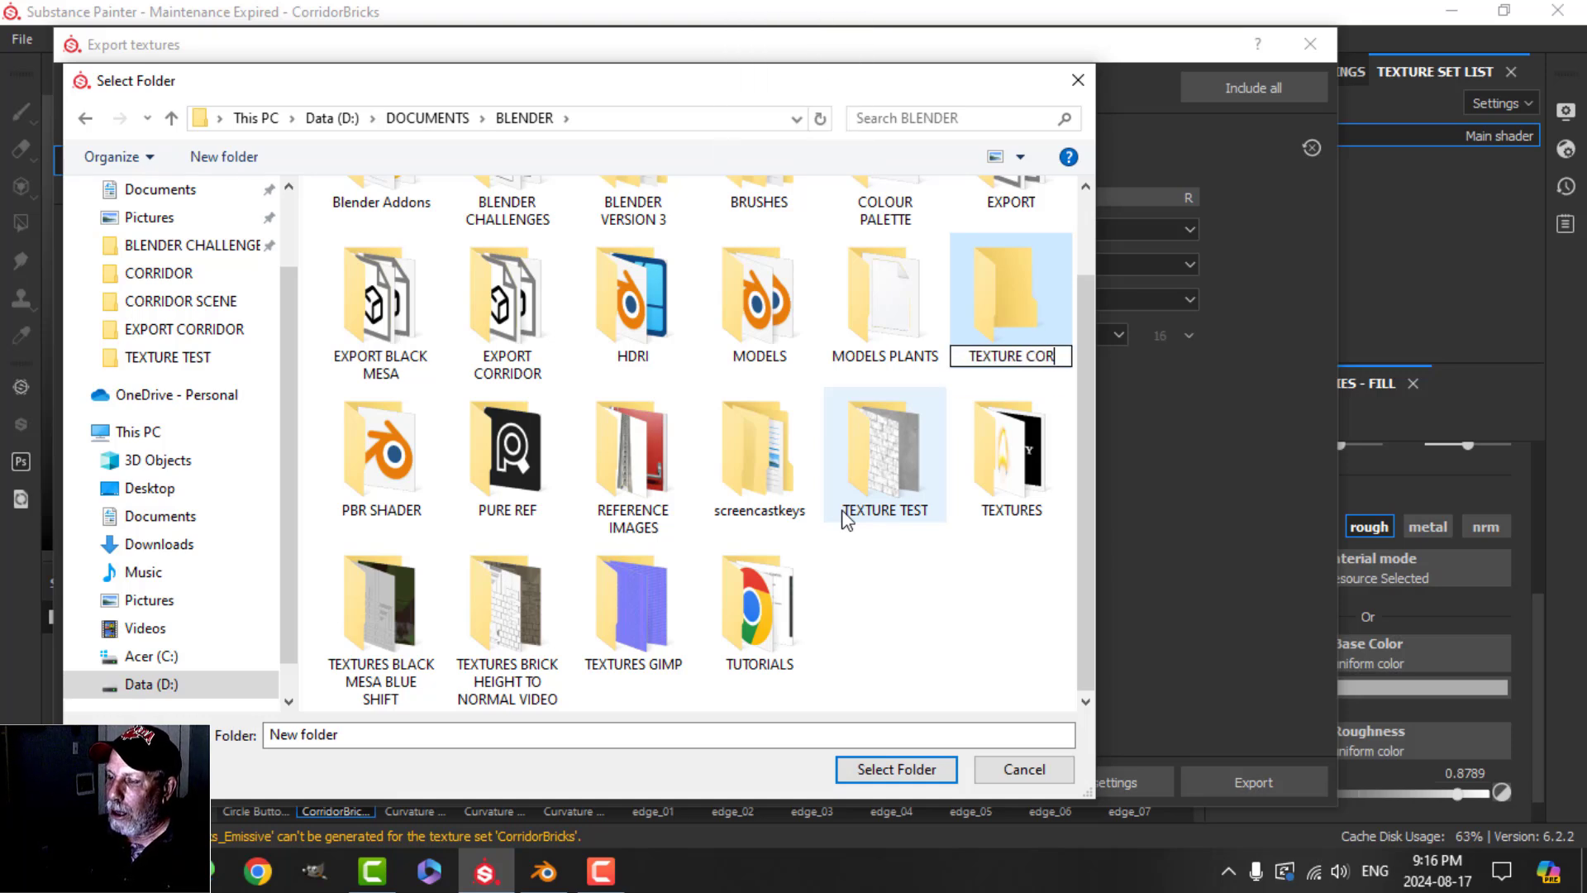
{"action": "type", "text": "RIDOR"}
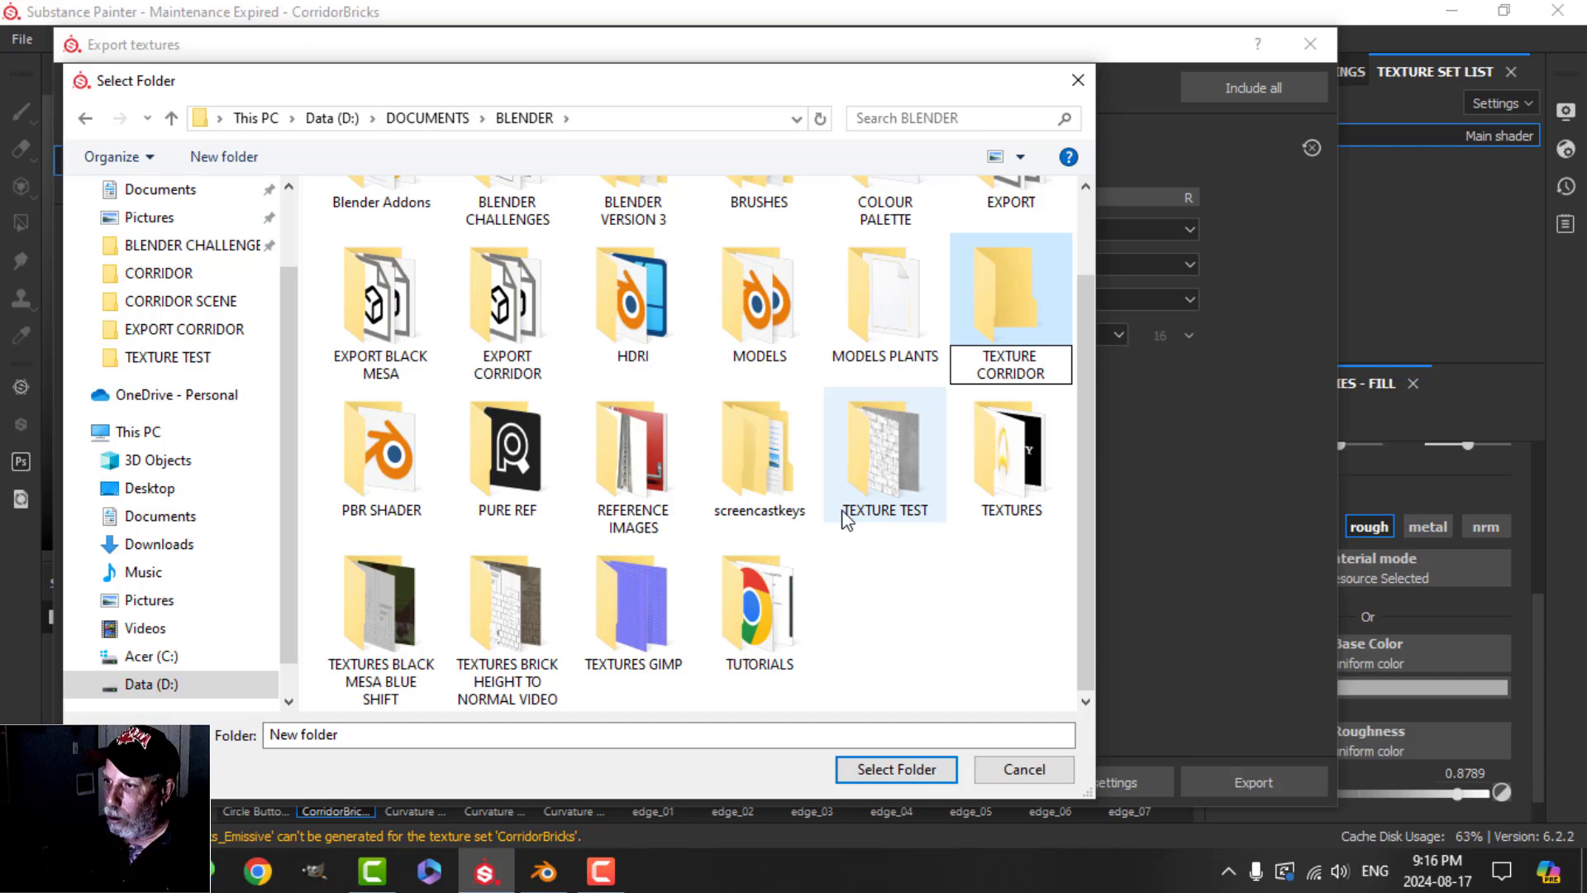
{"action": "key", "text": "Return"}
- Set TEXTURE CORRIDOR as the output directory and export the CorridorBricks texture set as 8-bit PNG files with the PBR Metallic Roughness template
{"action": "left_click", "coordinate": [903, 769]}
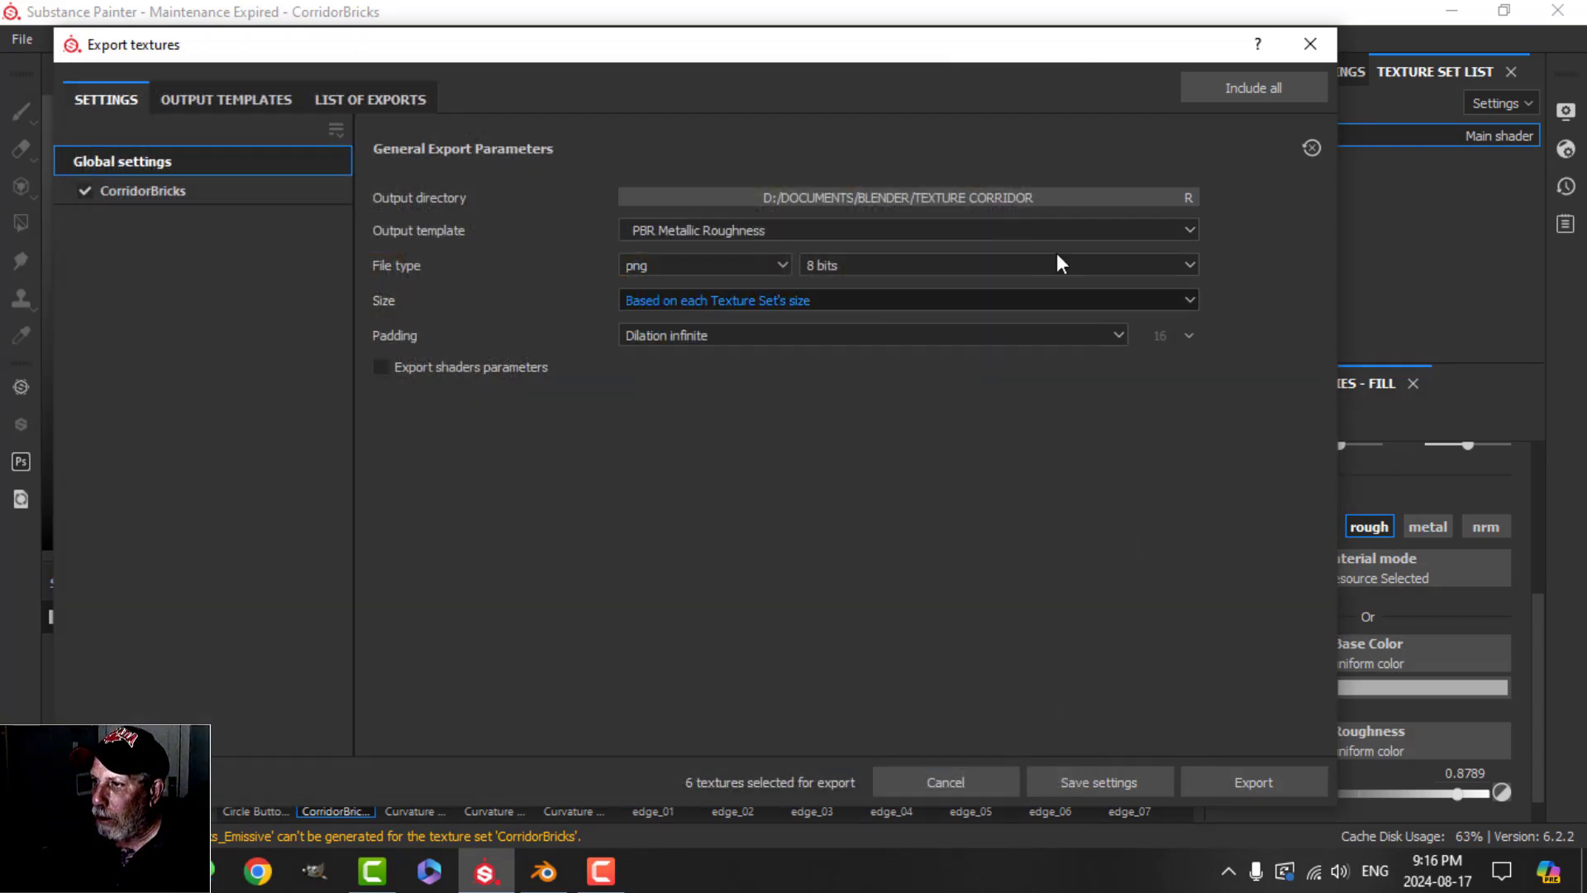
{"action": "left_click", "coordinate": [1247, 779]}
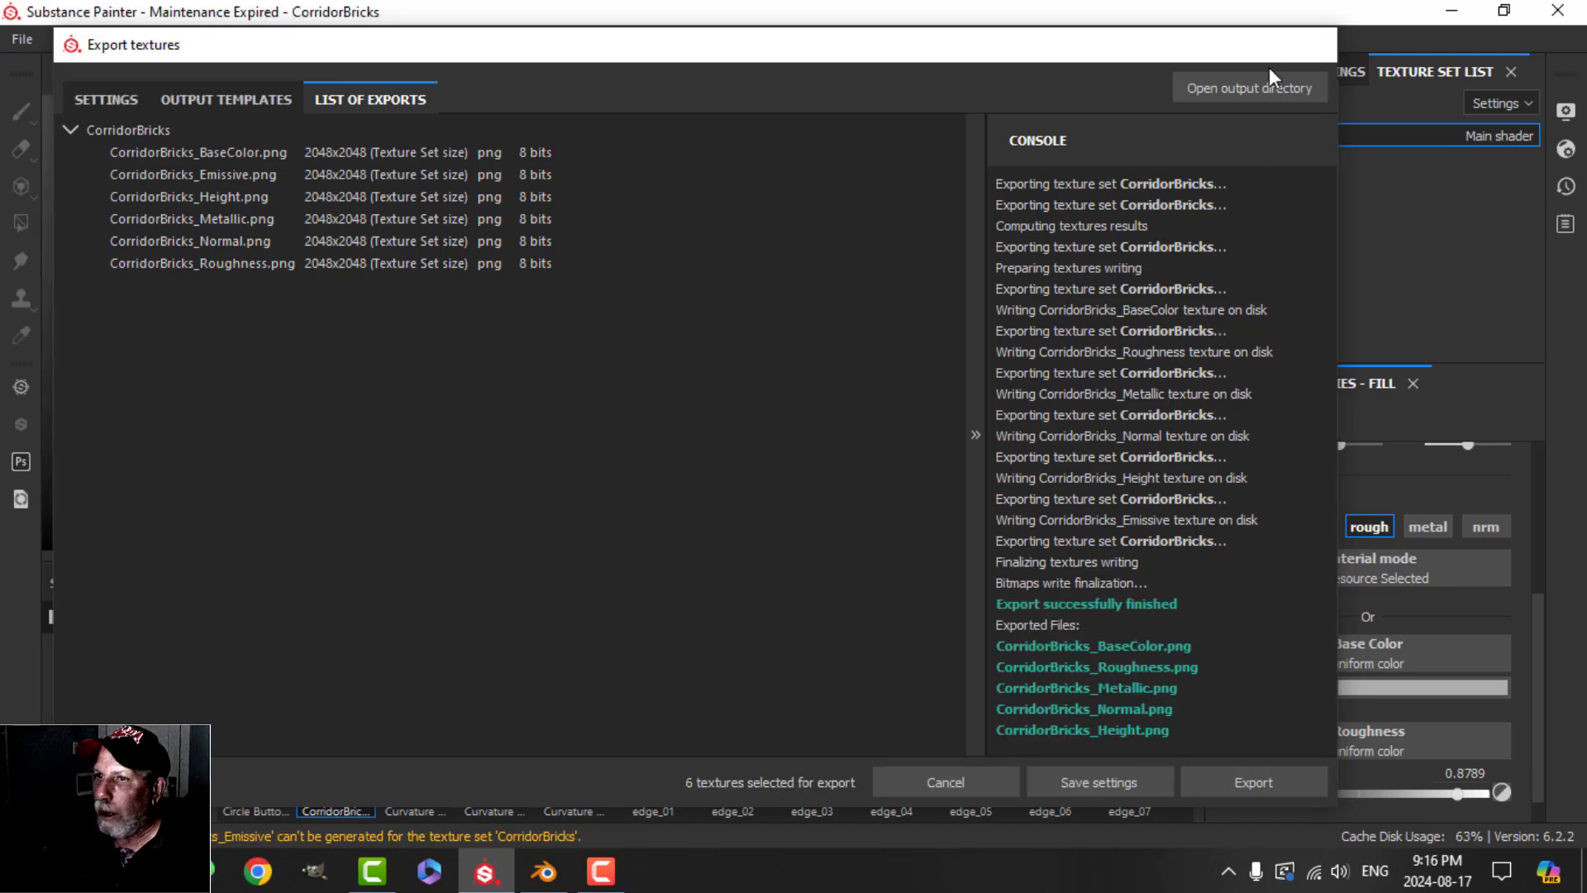
{"action": "key", "text": "Escape"}
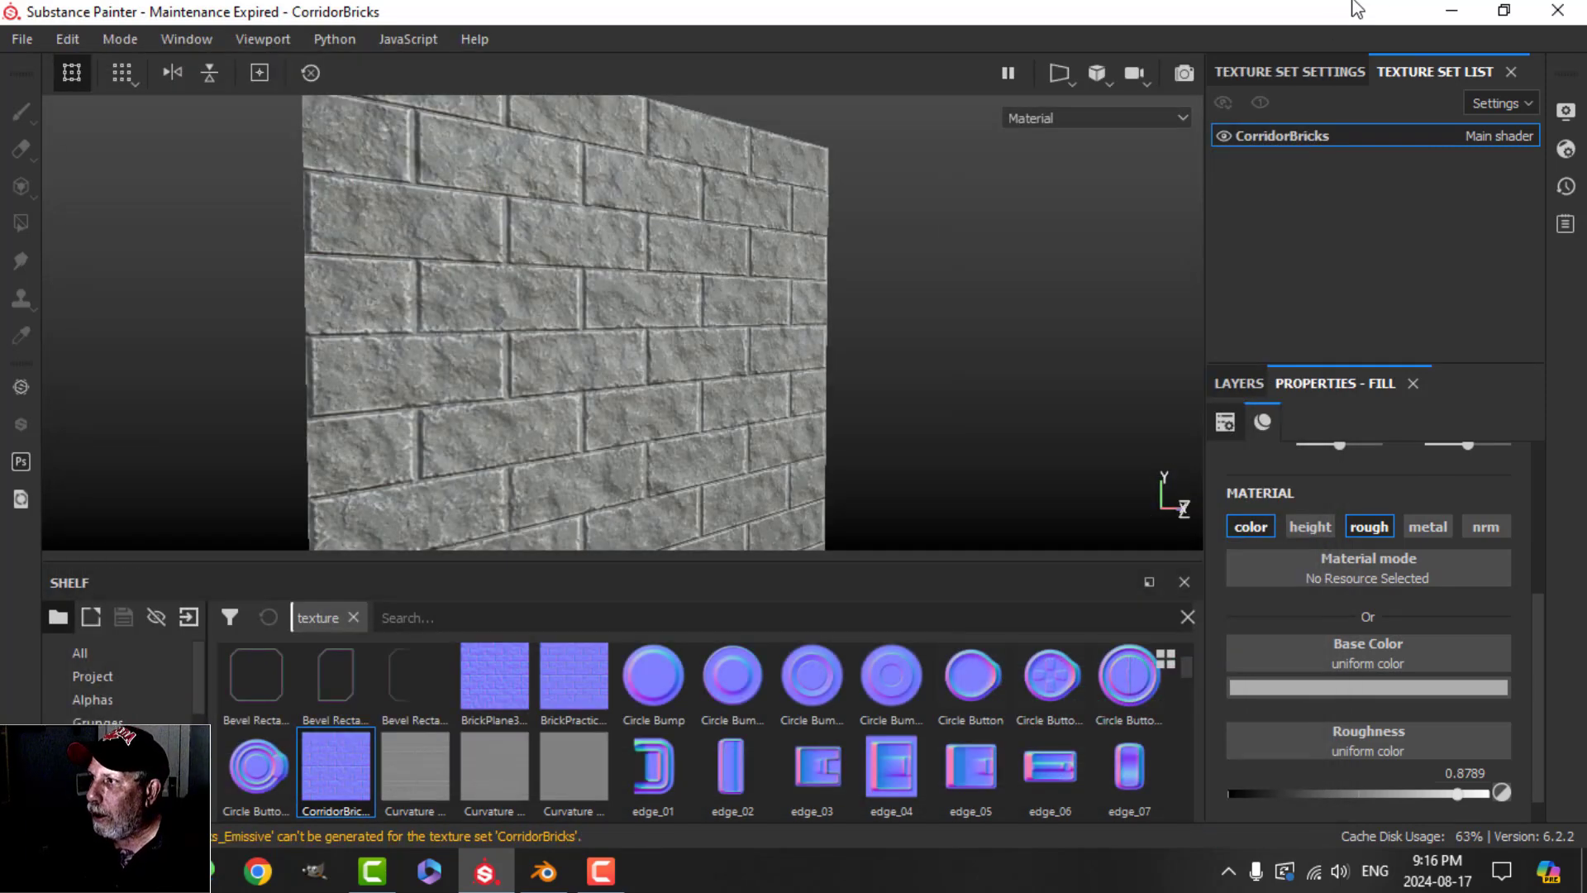
- Switch to Blender and isolate the Walls object in the Shading workspace's 3D view
{"action": "left_click", "coordinate": [1451, 11]}
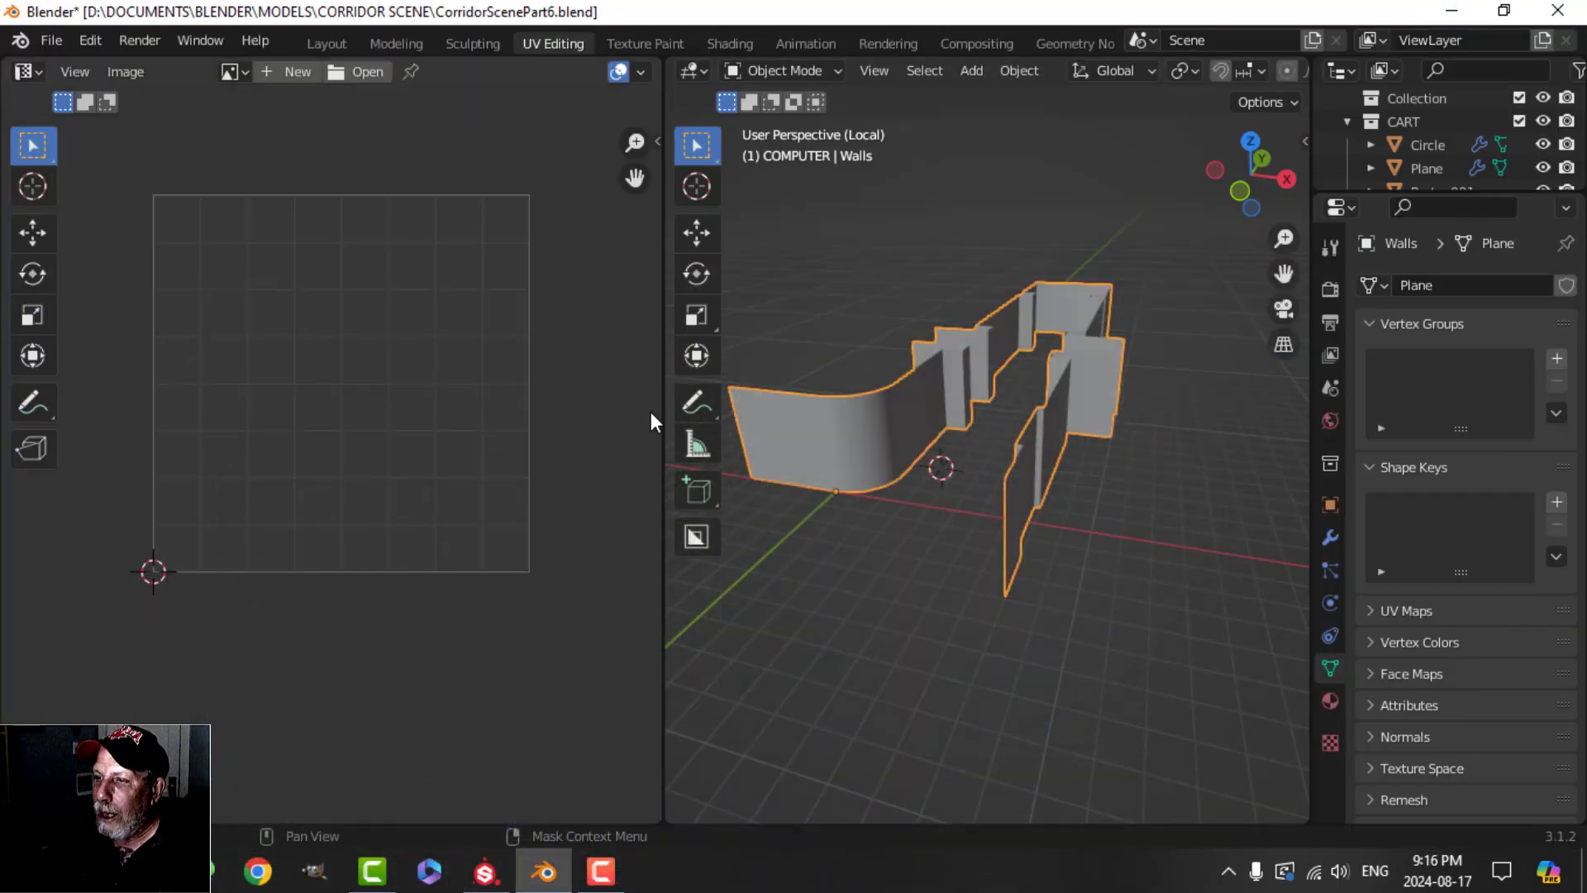
{"action": "left_click", "coordinate": [744, 43]}
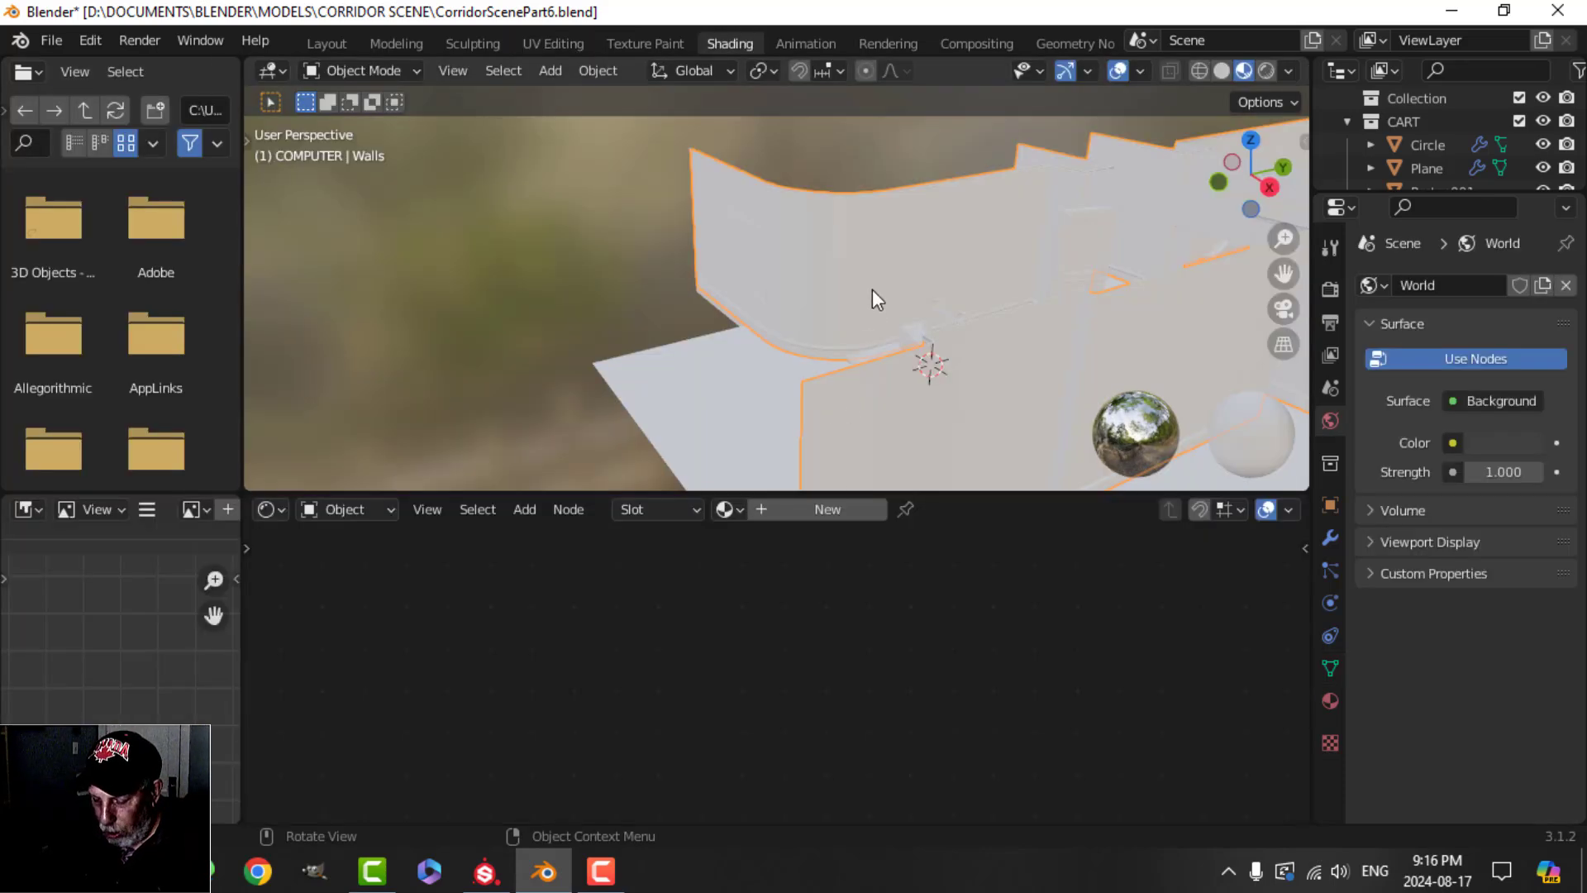
{"action": "key", "text": "KP_Divide"}
{"action": "middle_click_drag", "start_coordinate": [782, 354], "coordinate": [822, 454]}
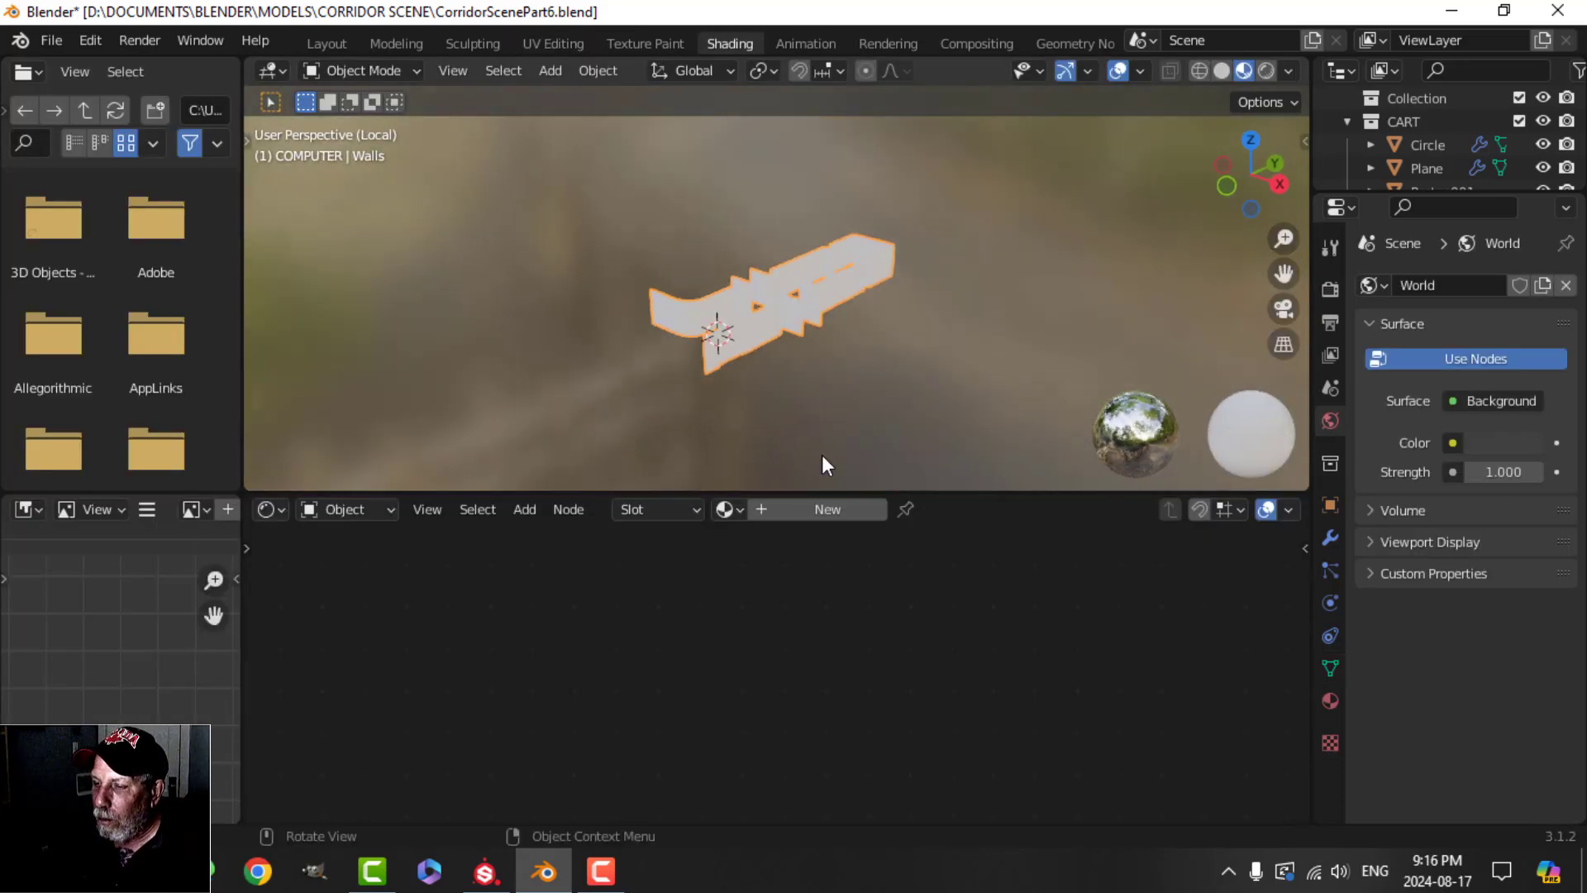
- Create a new material named Bricks on the Walls object
{"action": "left_click", "coordinate": [823, 529]}
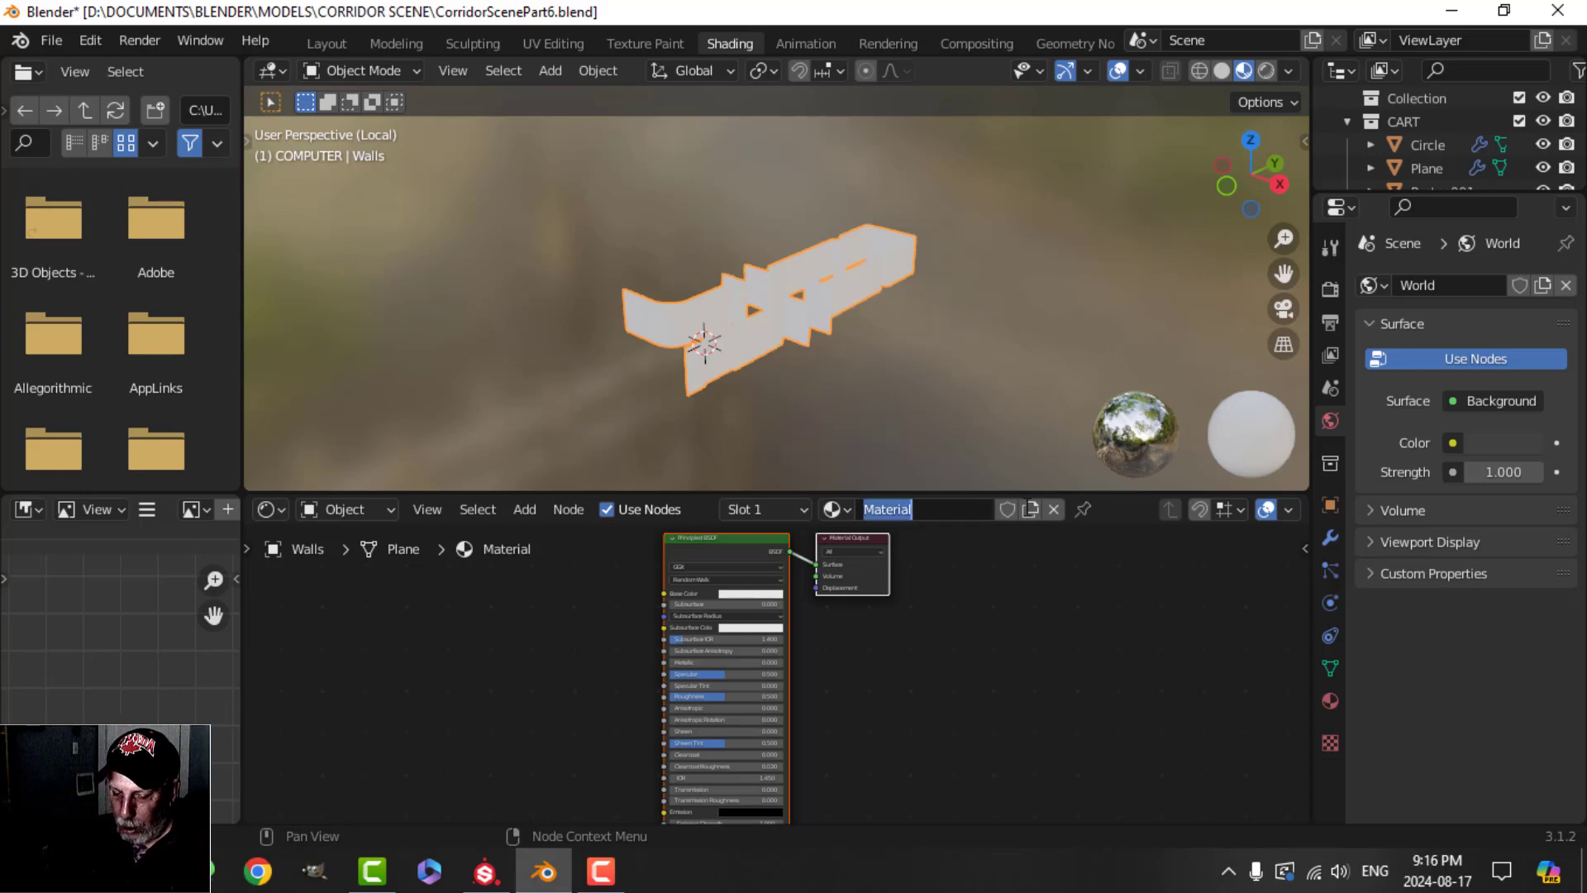
{"action": "key", "text": "Caps_Lock"}
{"action": "key", "text": "Return"}
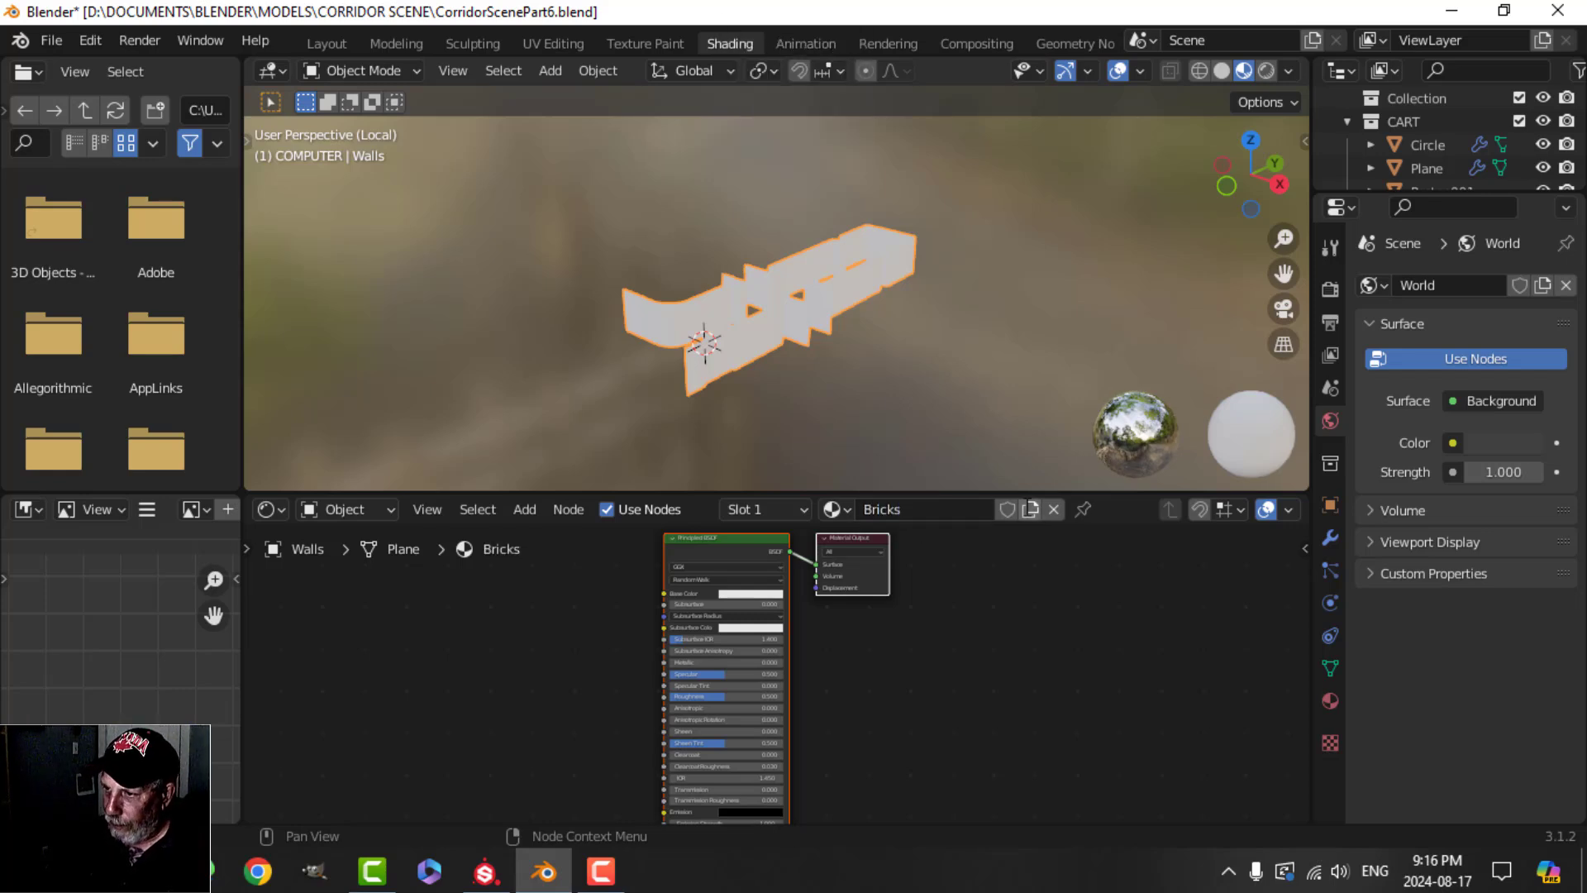
{"action": "scroll", "coordinate": [587, 216], "scroll_direction": "up", "scroll_amount": 5}
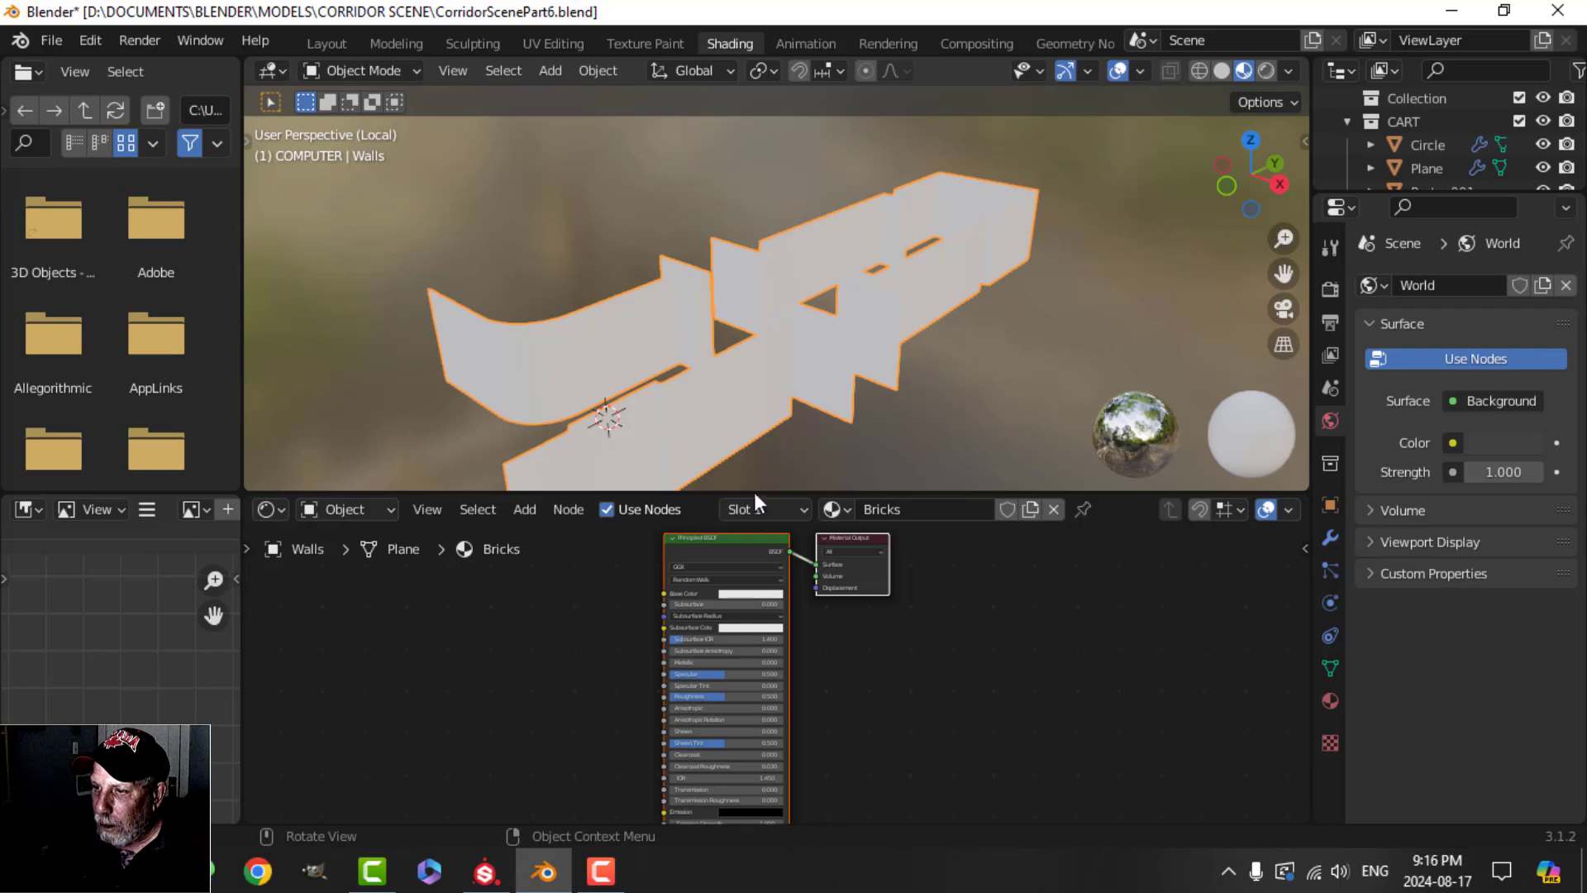
- Add a Principled Texture Setup to the Bricks material from the CorridorBricks BaseColor, Height, Metallic, Normal and Roughness images in TEXTURE CORRIDOR
{"action": "key", "text": "ctrl+shift+t"}
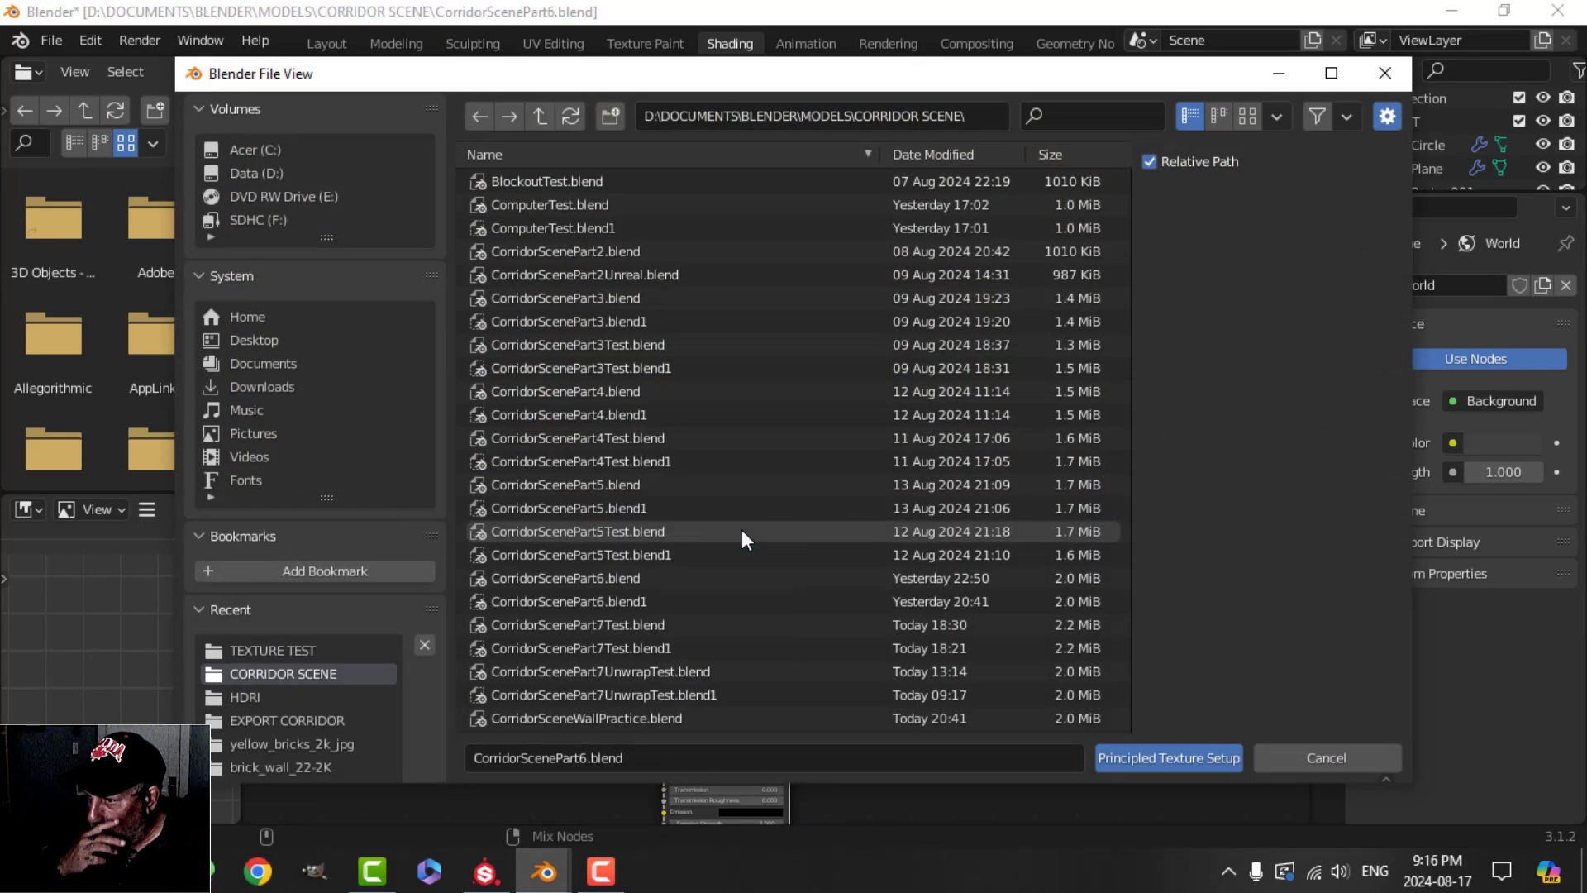
{"action": "left_click", "coordinate": [539, 117]}
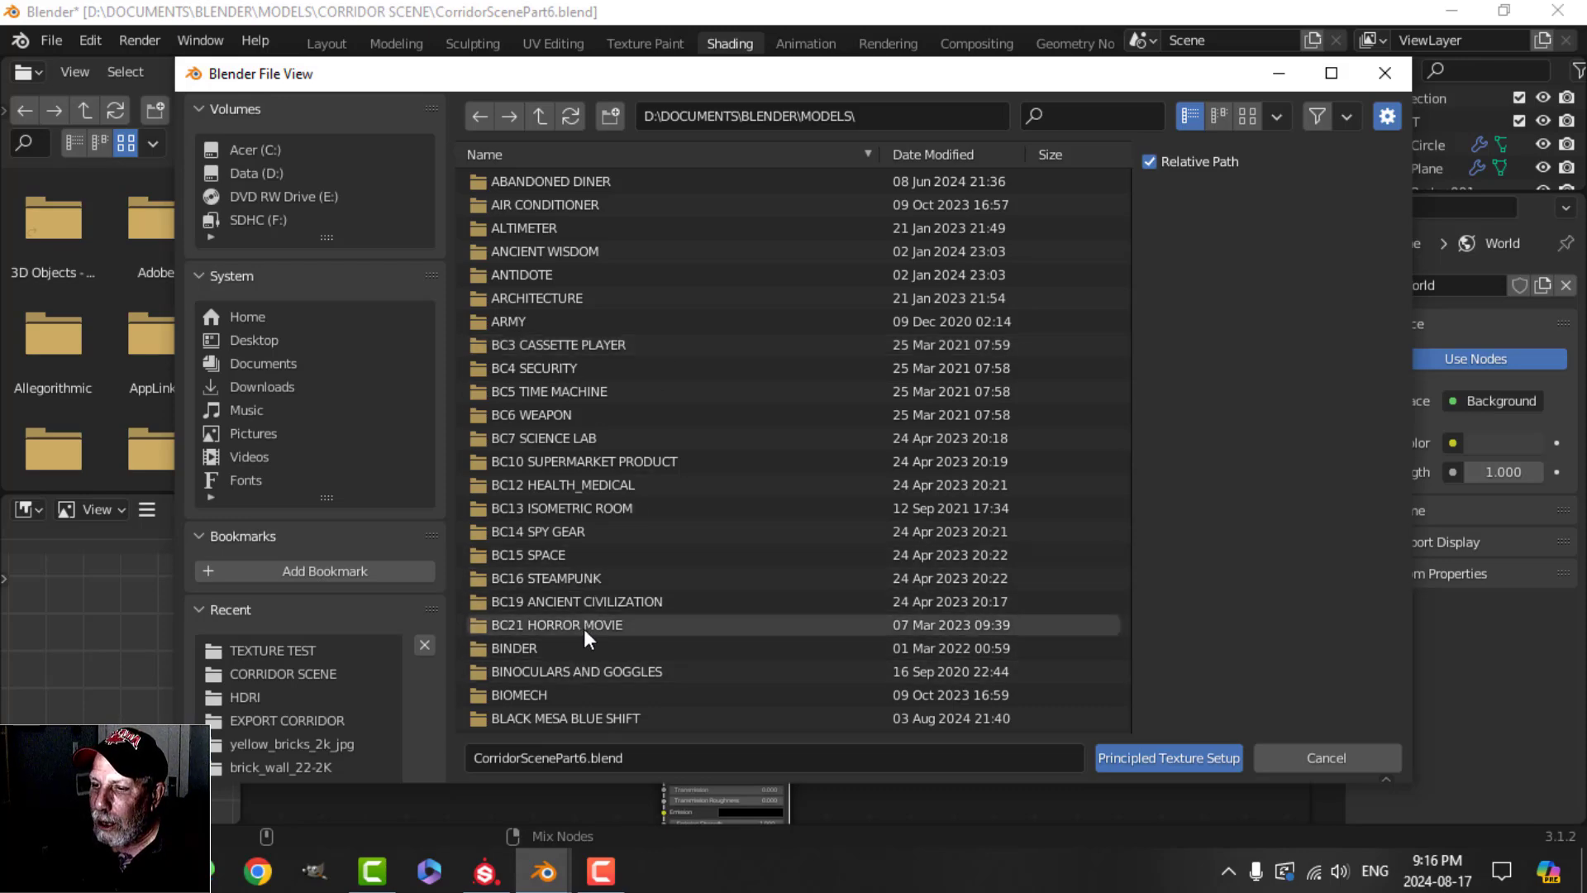
{"action": "scroll", "coordinate": [583, 630], "scroll_direction": "down", "scroll_amount": 4}
{"action": "left_click", "coordinate": [272, 650]}
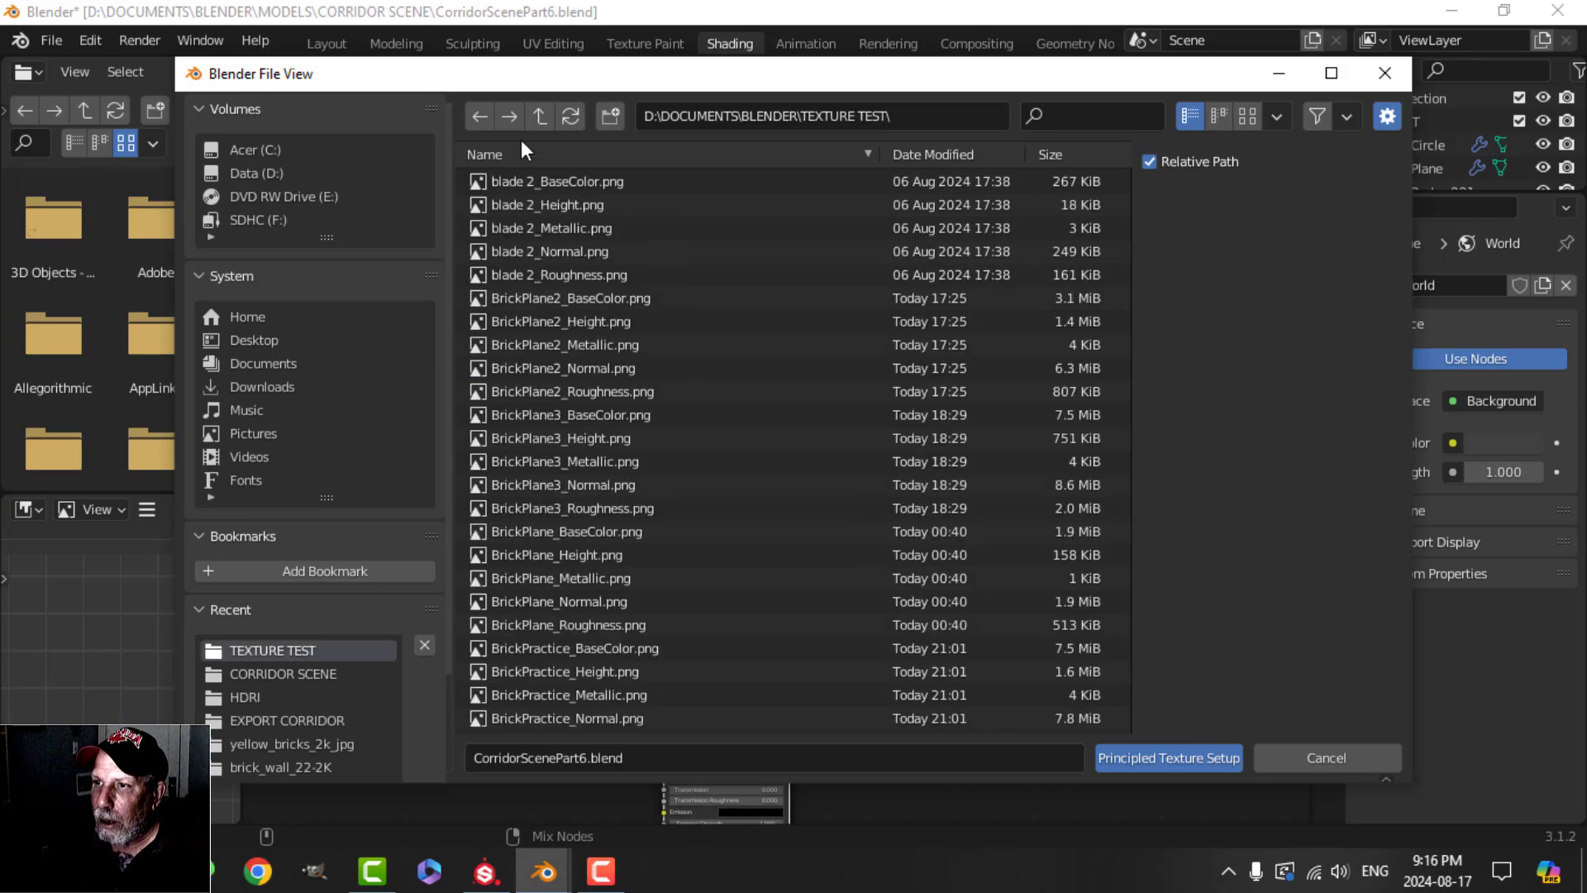
{"action": "left_click", "coordinate": [539, 116]}
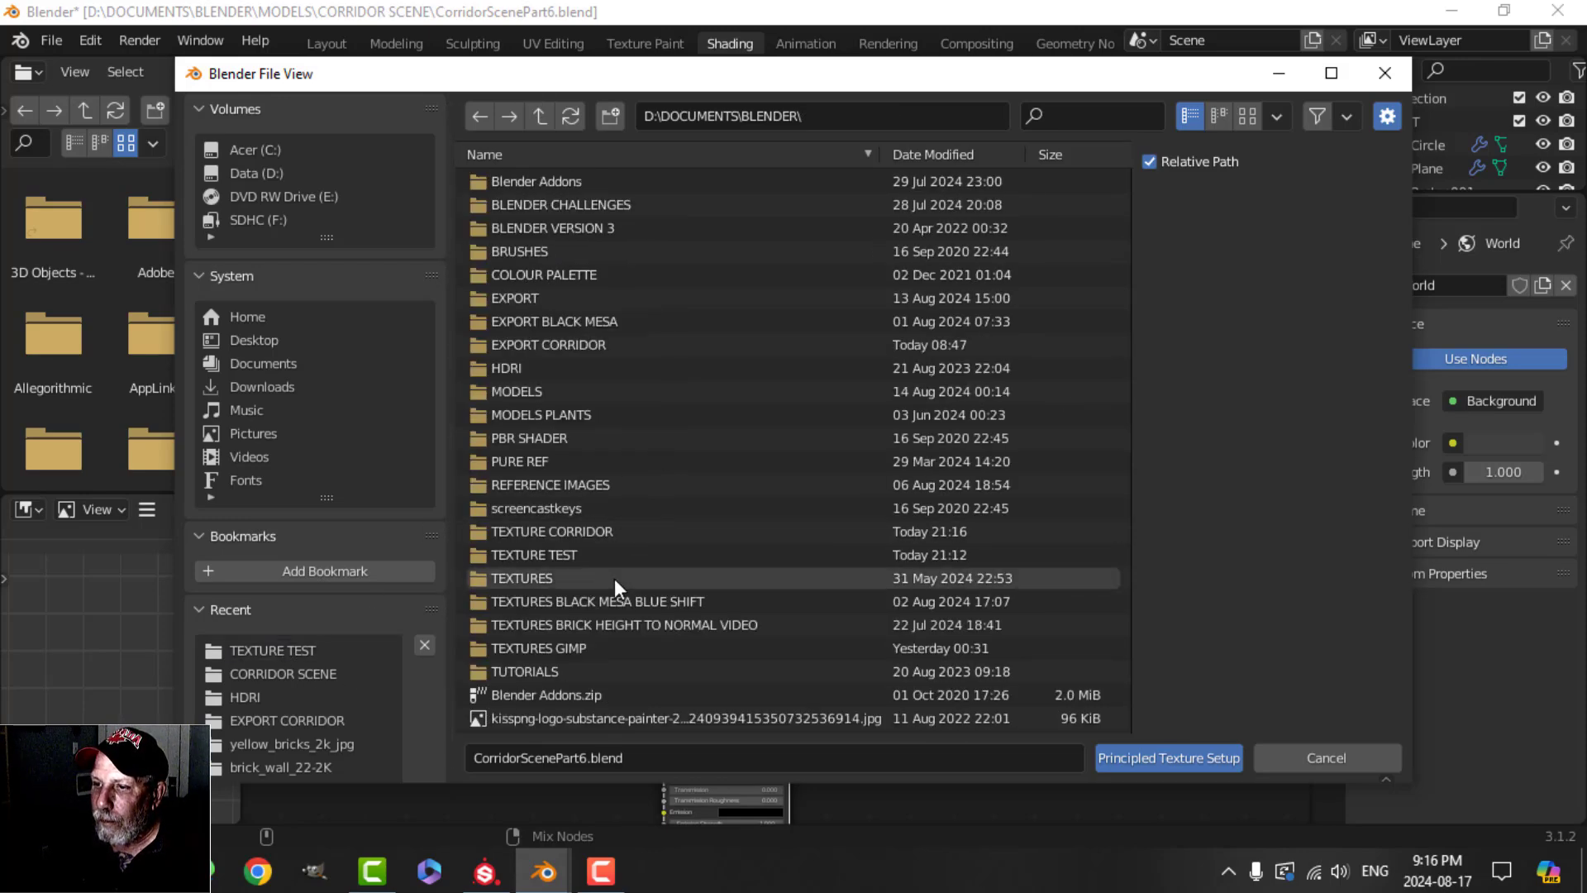
{"action": "left_click", "coordinate": [563, 524]}
{"action": "left_click", "coordinate": [633, 178]}
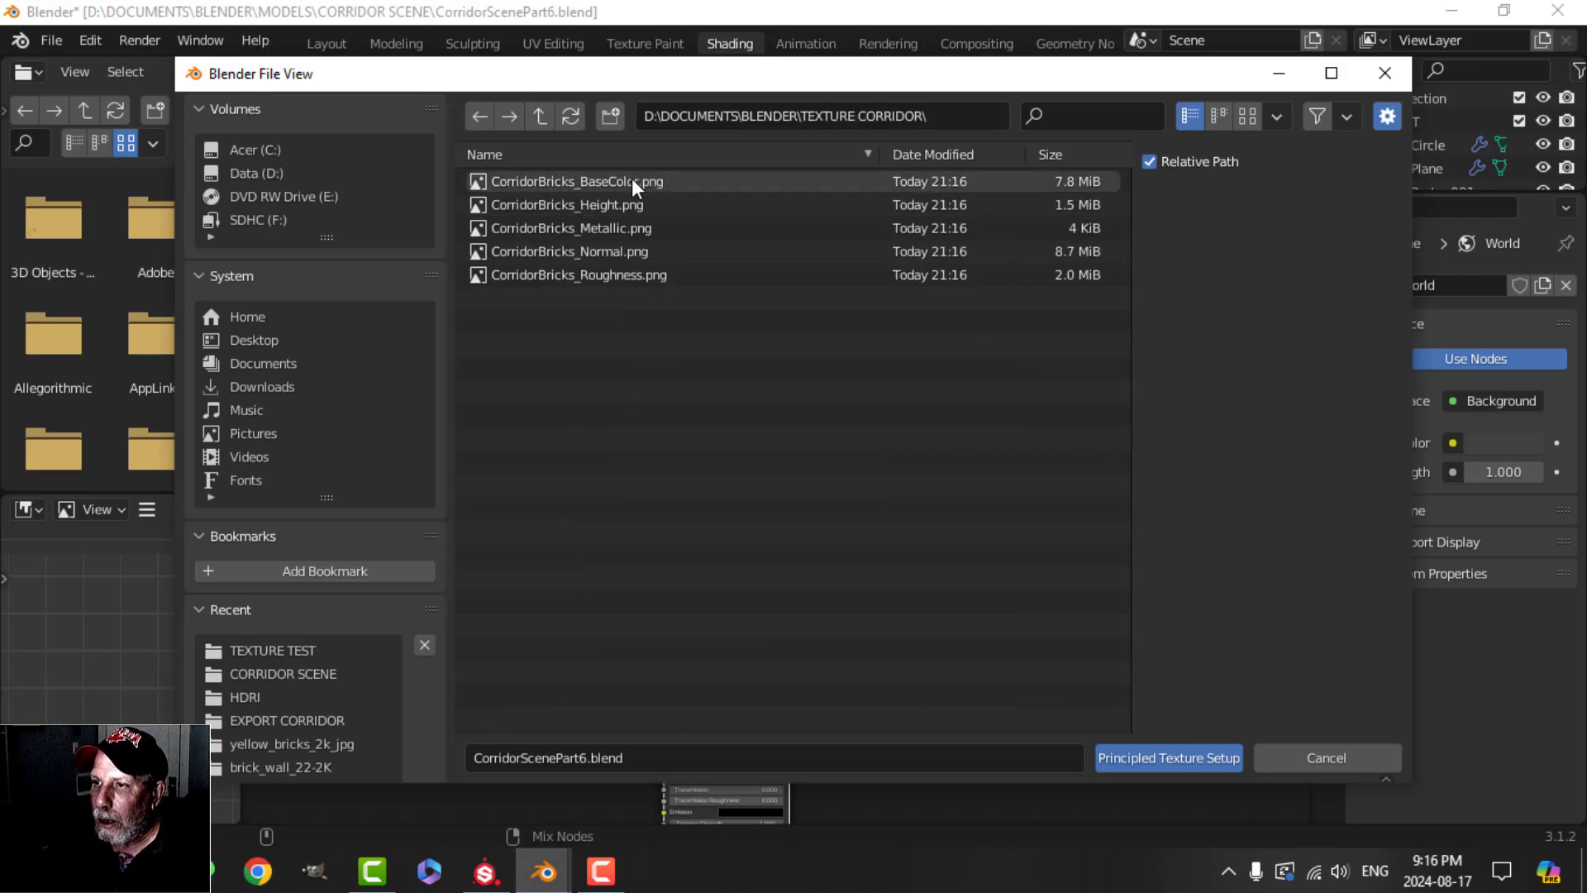
{"action": "left_click", "coordinate": [620, 277], "text": "shift"}
{"action": "left_click", "coordinate": [1169, 757]}
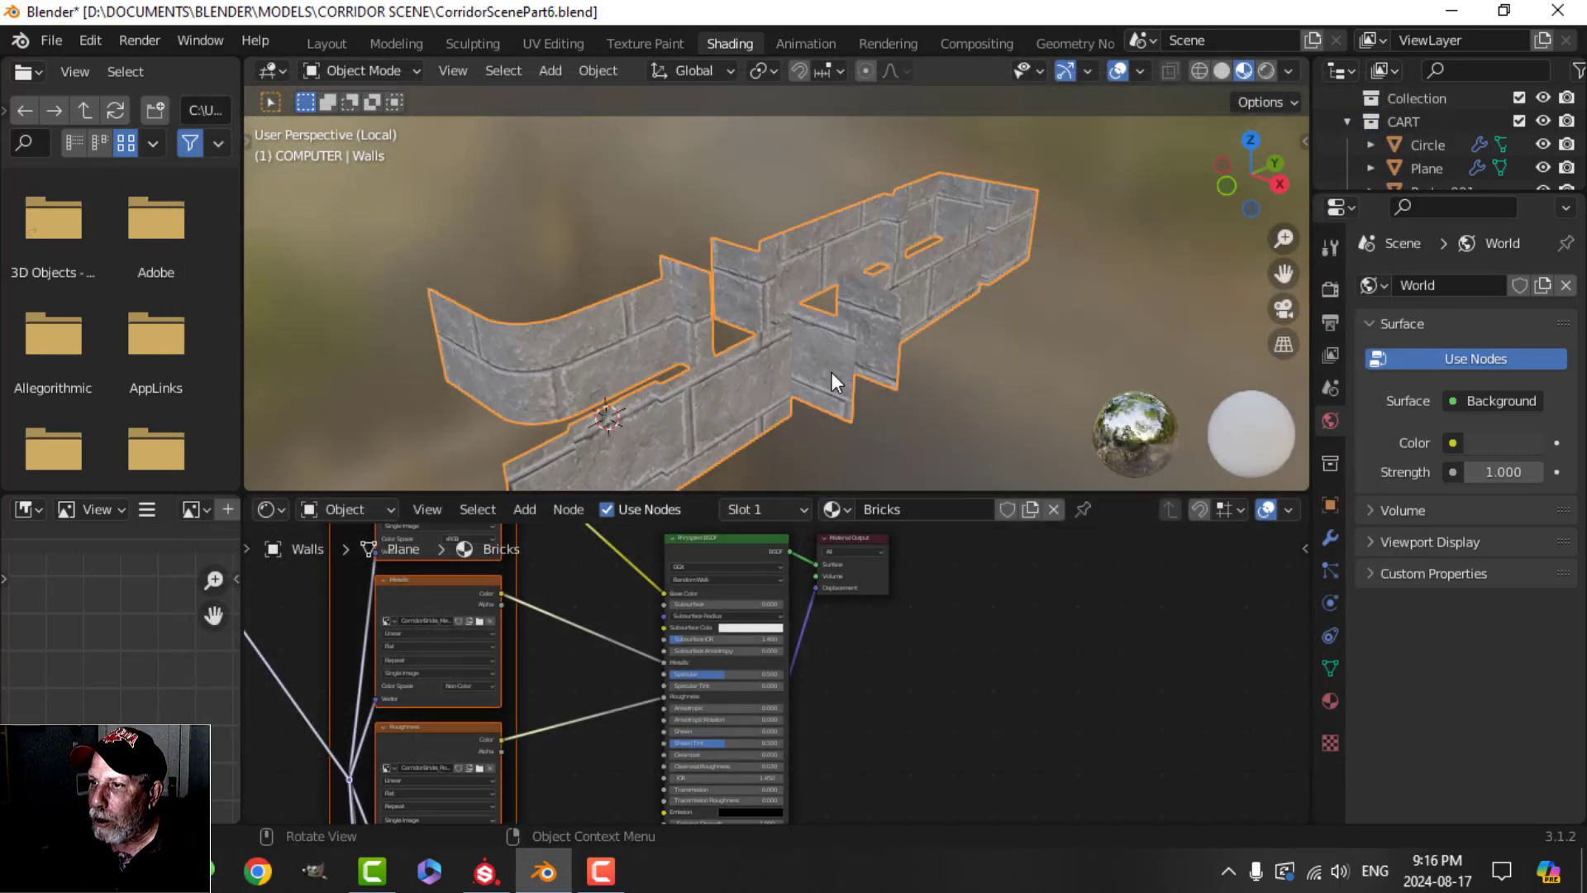
{"action": "scroll", "coordinate": [655, 389], "scroll_direction": "up", "scroll_amount": 3}
{"action": "middle_click_drag", "start_coordinate": [655, 389], "coordinate": [592, 128]}
- Show CorridorBricks_BaseColor.png behind the walls' UV layout in the UV Editing workspace
{"action": "left_click", "coordinate": [553, 44]}
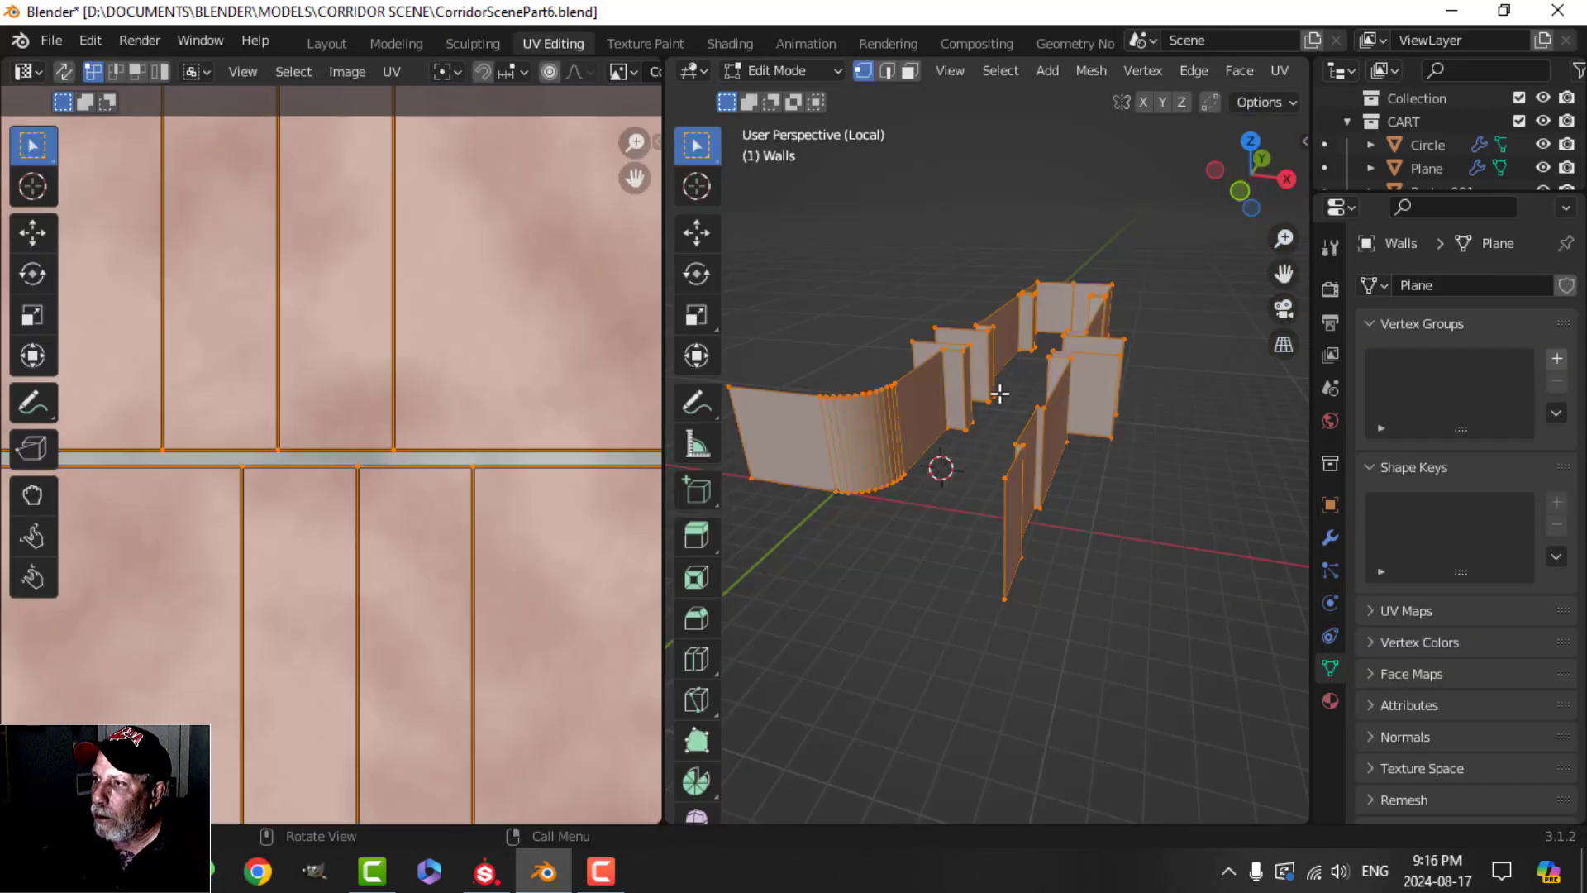
{"action": "scroll", "coordinate": [480, 324], "scroll_direction": "down", "scroll_amount": 8}
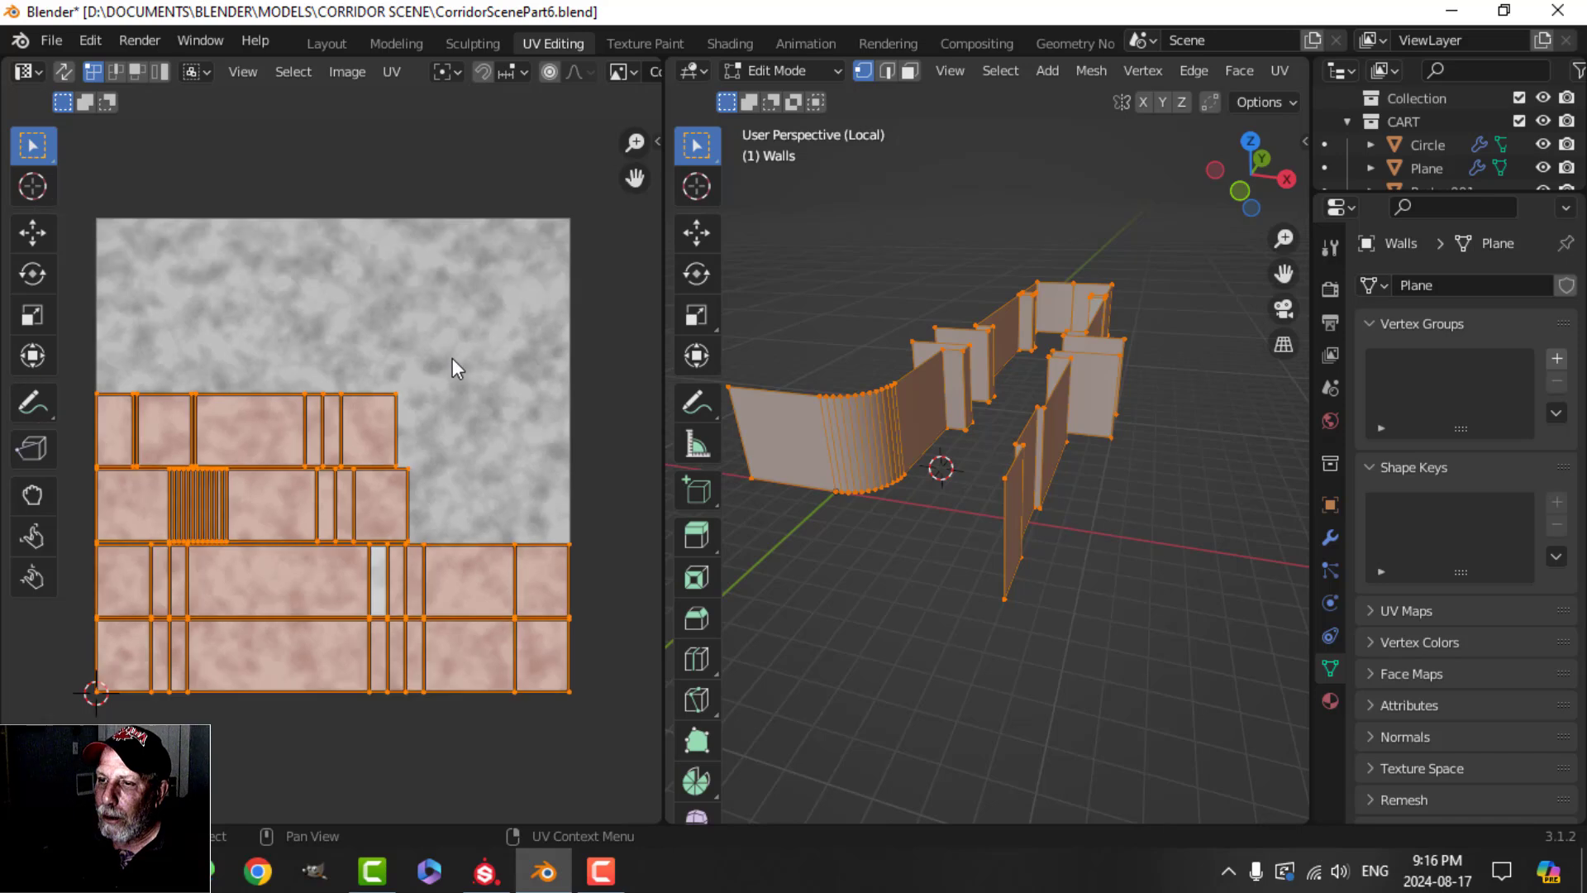
{"action": "scroll", "coordinate": [453, 359], "scroll_direction": "down", "scroll_amount": 2}
{"action": "scroll", "coordinate": [545, 76], "scroll_direction": "down", "scroll_amount": 5}
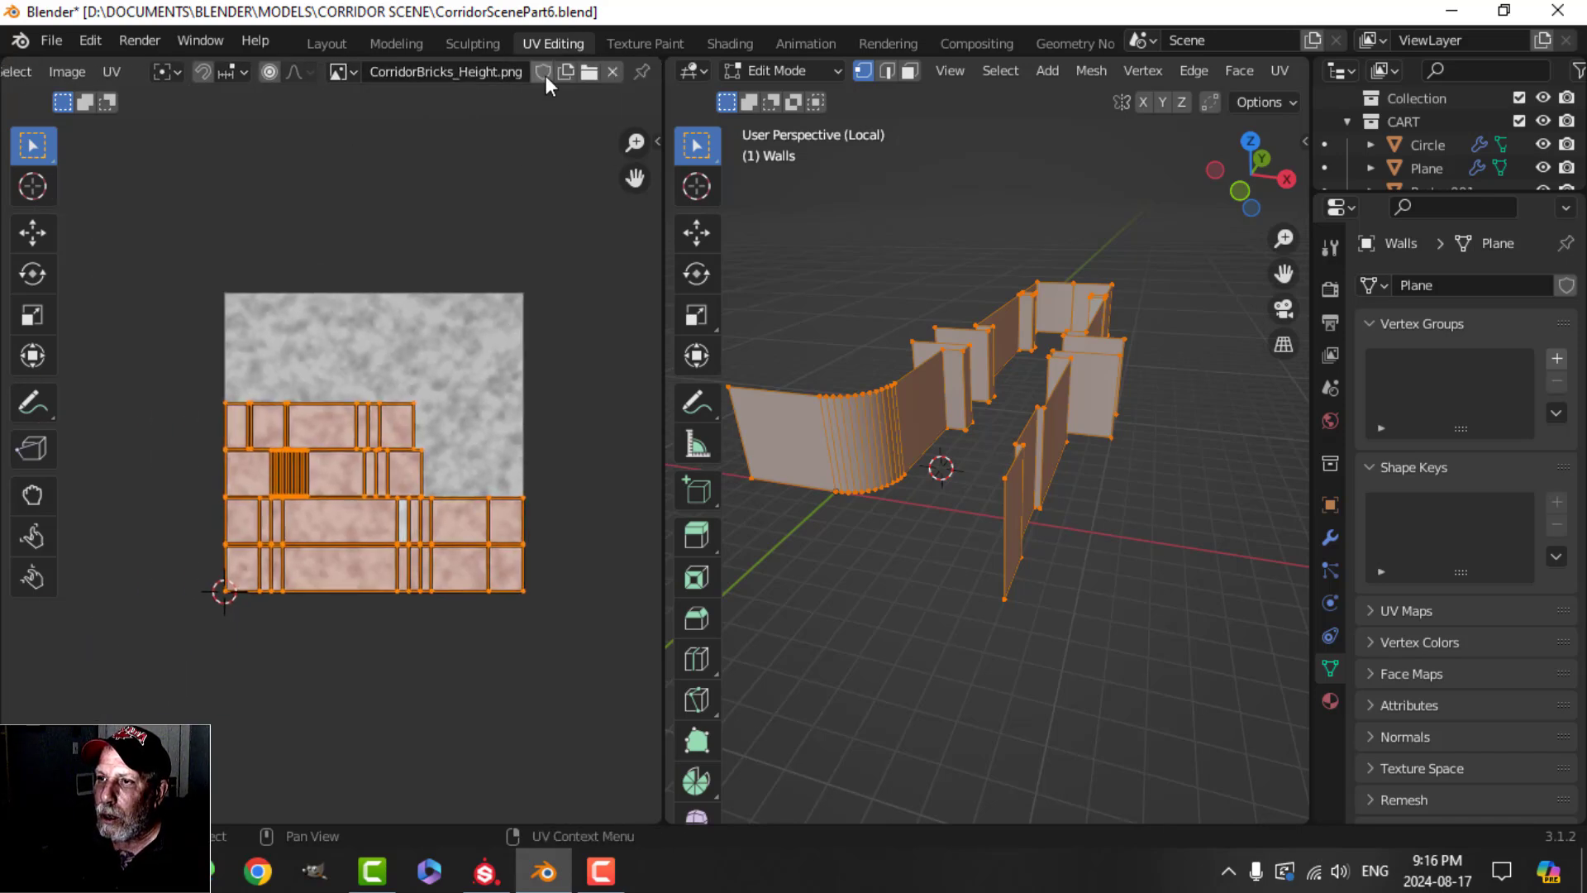
{"action": "left_click", "coordinate": [354, 72]}
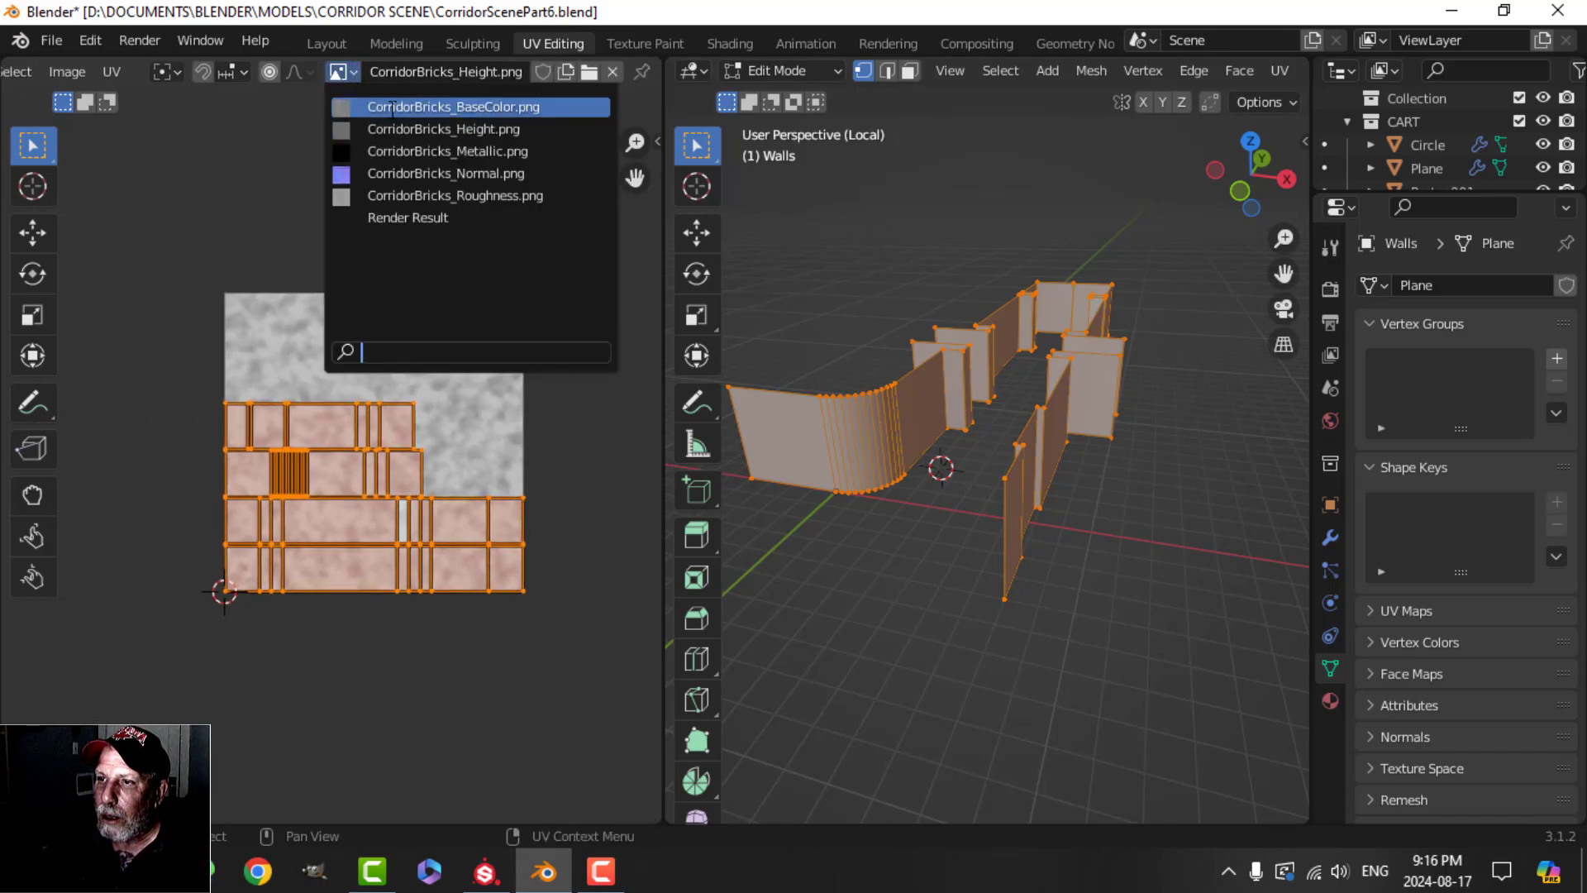
{"action": "left_click", "coordinate": [394, 106]}
{"action": "scroll", "coordinate": [508, 351], "scroll_direction": "up", "scroll_amount": 2}
{"action": "scroll", "coordinate": [1256, 71], "scroll_direction": "down", "scroll_amount": 5}
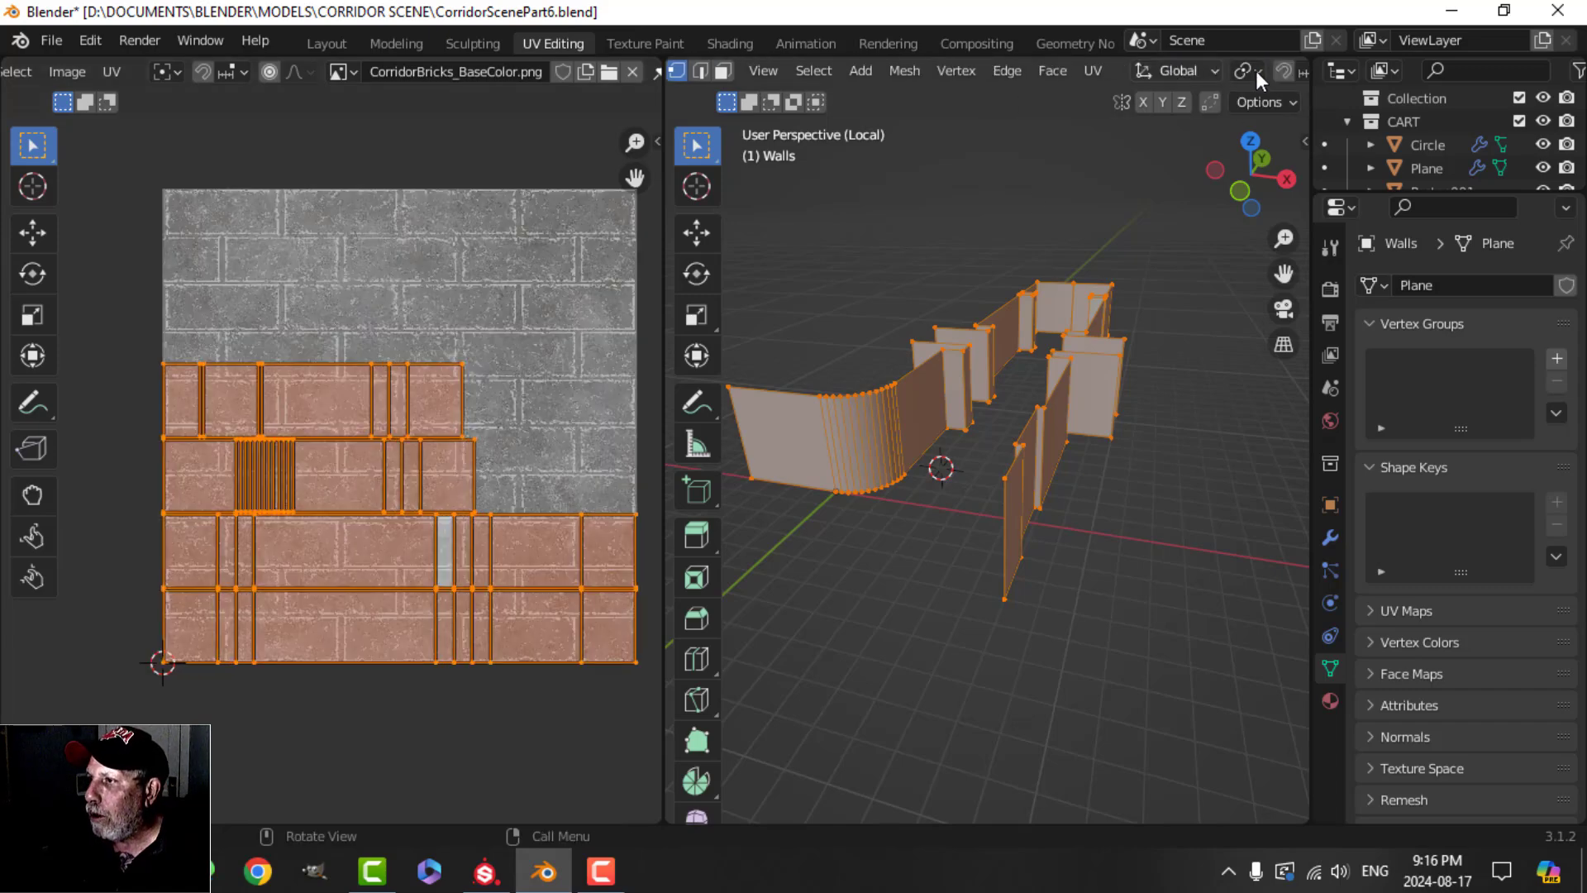
- Show the walls with their brick material in Material Preview shading in the UV Editing workspace's 3D view
{"action": "scroll", "coordinate": [1241, 72], "scroll_direction": "down", "scroll_amount": 4}
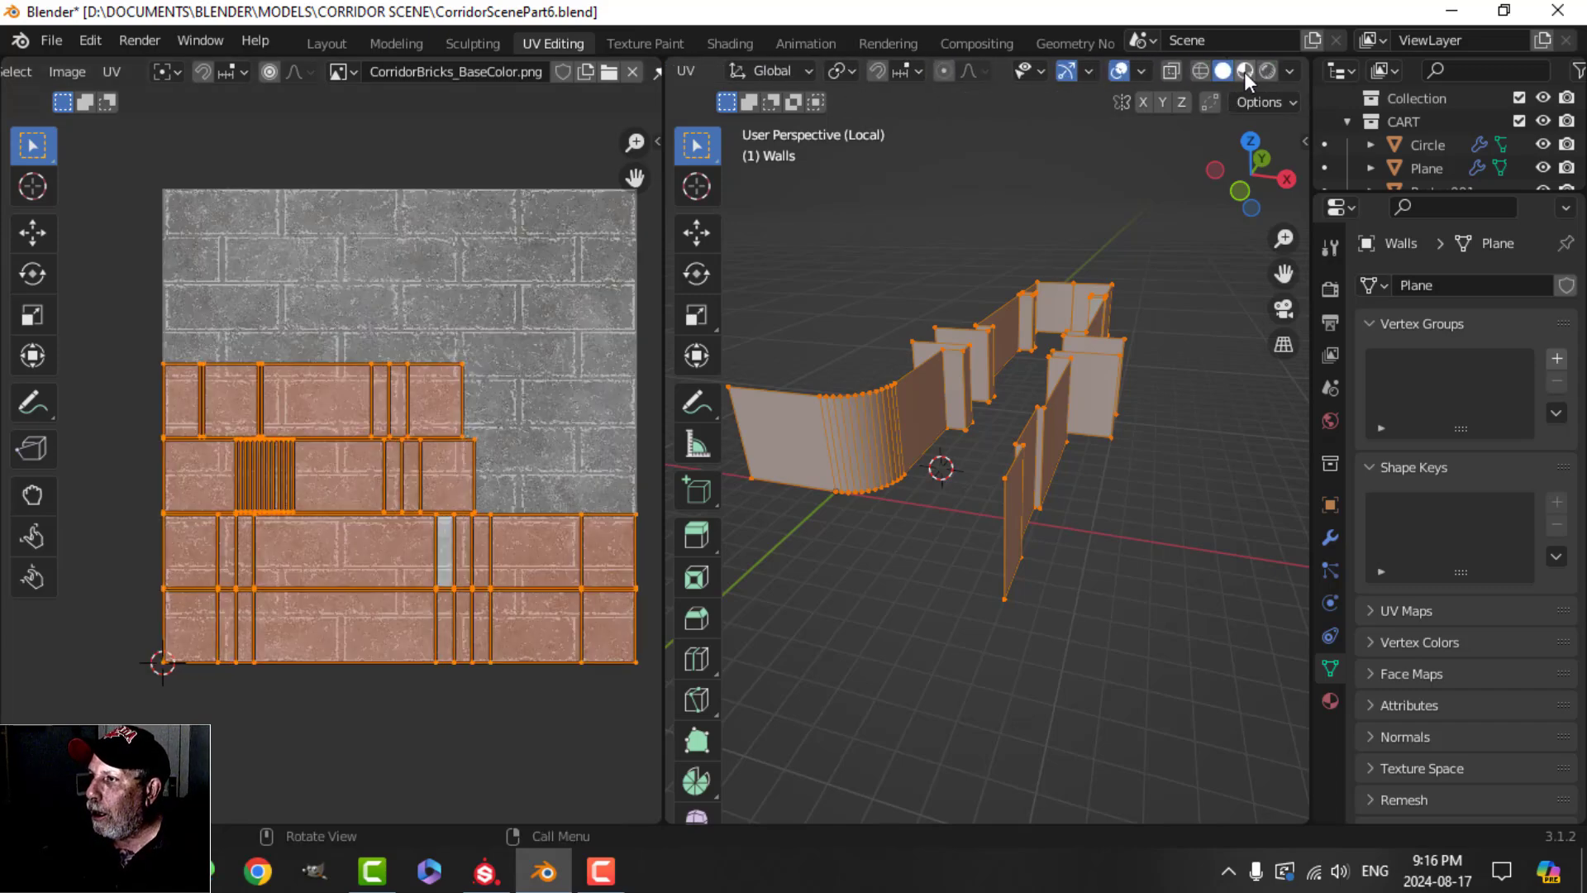
{"action": "left_click", "coordinate": [1244, 72]}
{"action": "middle_click_drag", "start_coordinate": [967, 485], "coordinate": [1049, 407]}
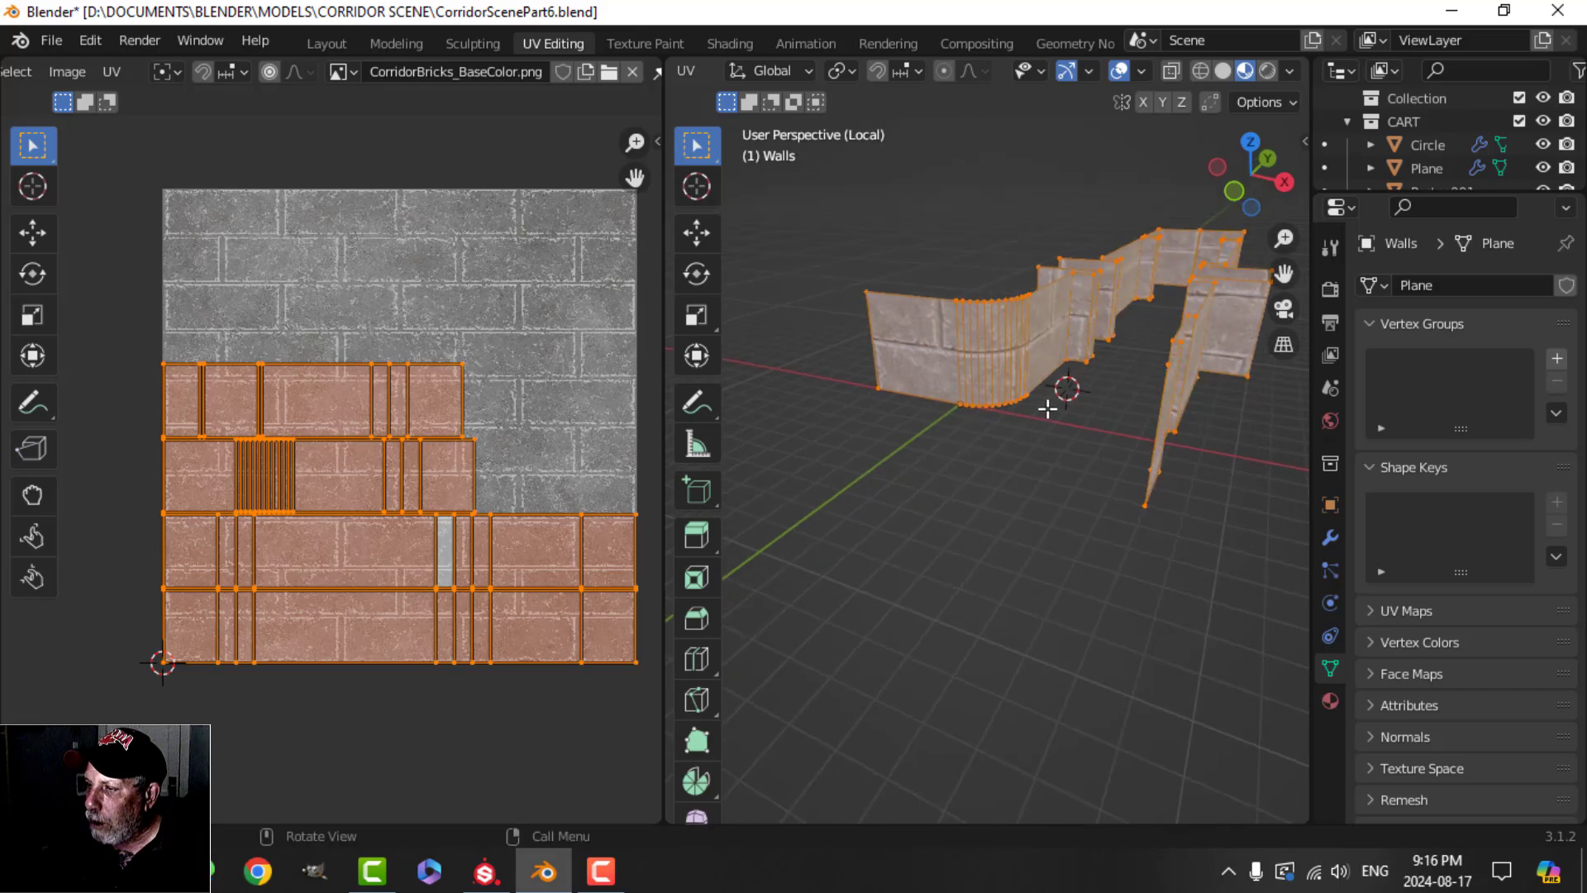
{"action": "scroll", "coordinate": [1033, 438], "scroll_direction": "up", "scroll_amount": 4}
{"action": "middle_click_drag", "start_coordinate": [1021, 469], "coordinate": [1027, 430]}
{"action": "scroll", "coordinate": [1027, 430], "scroll_direction": "up", "scroll_amount": 2}
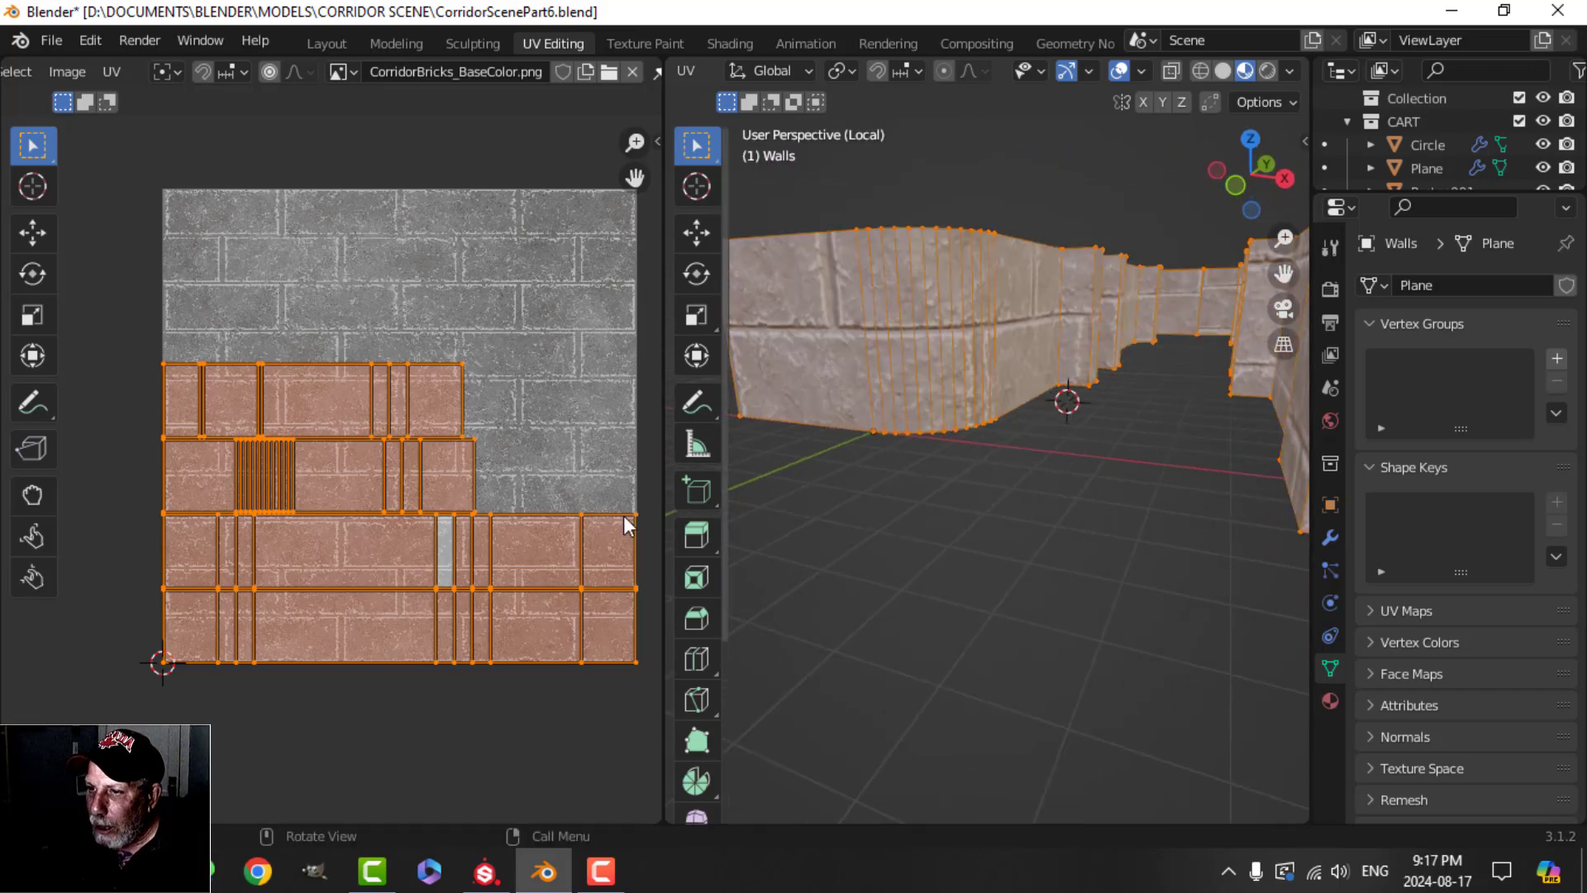
- Scale up the walls' whole UV layout over the brick image so that the bricks repeat smaller along the walls
{"action": "middle_click_drag", "start_coordinate": [543, 513], "coordinate": [465, 508]}
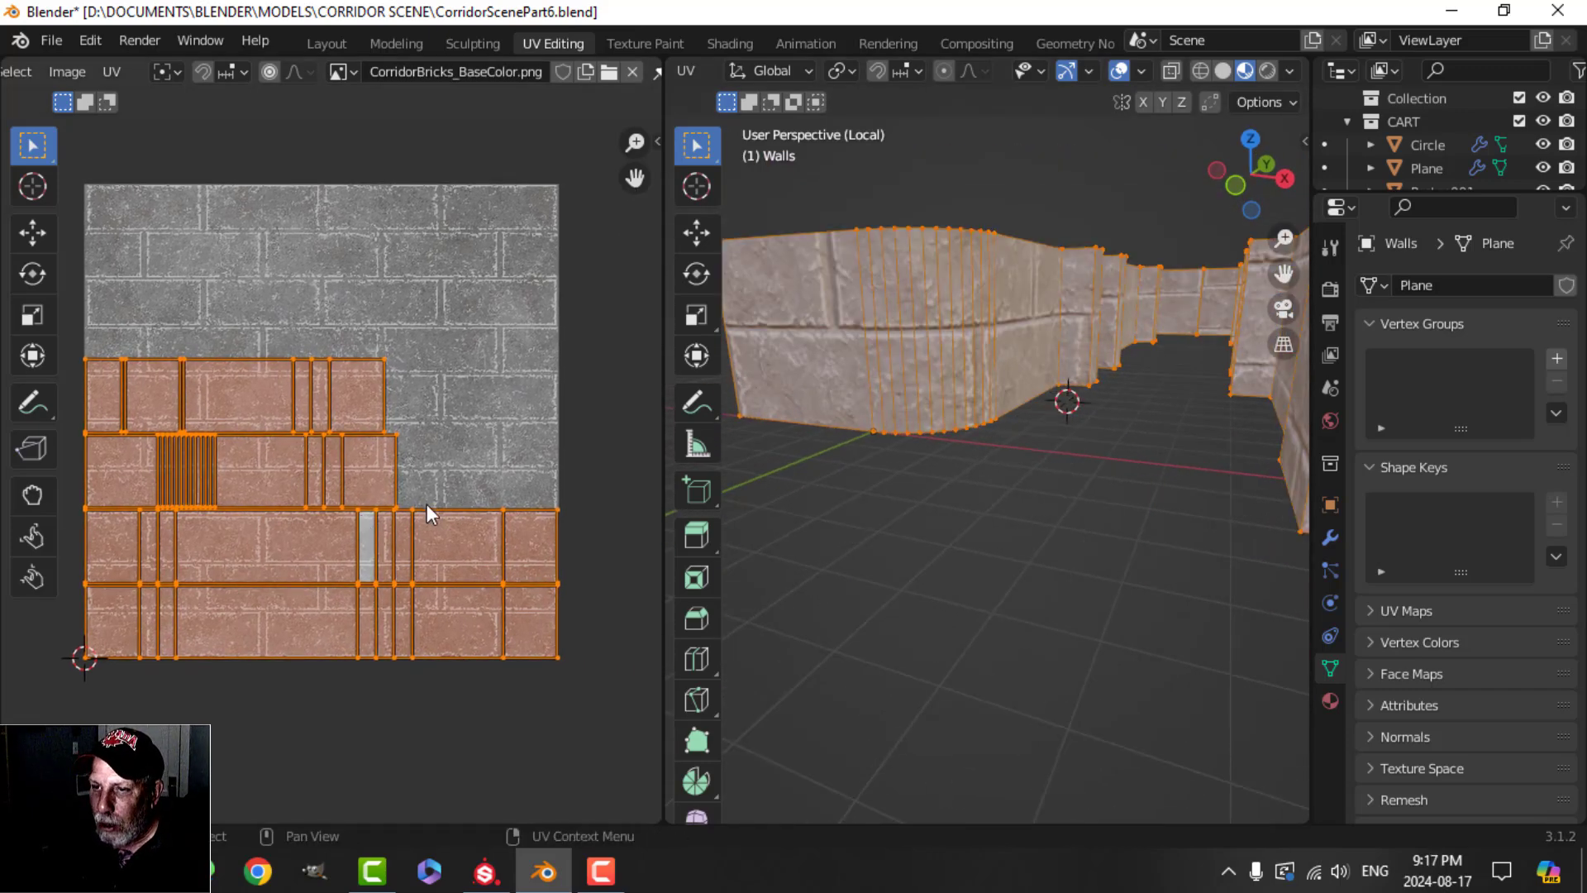
{"action": "key", "text": "s"}
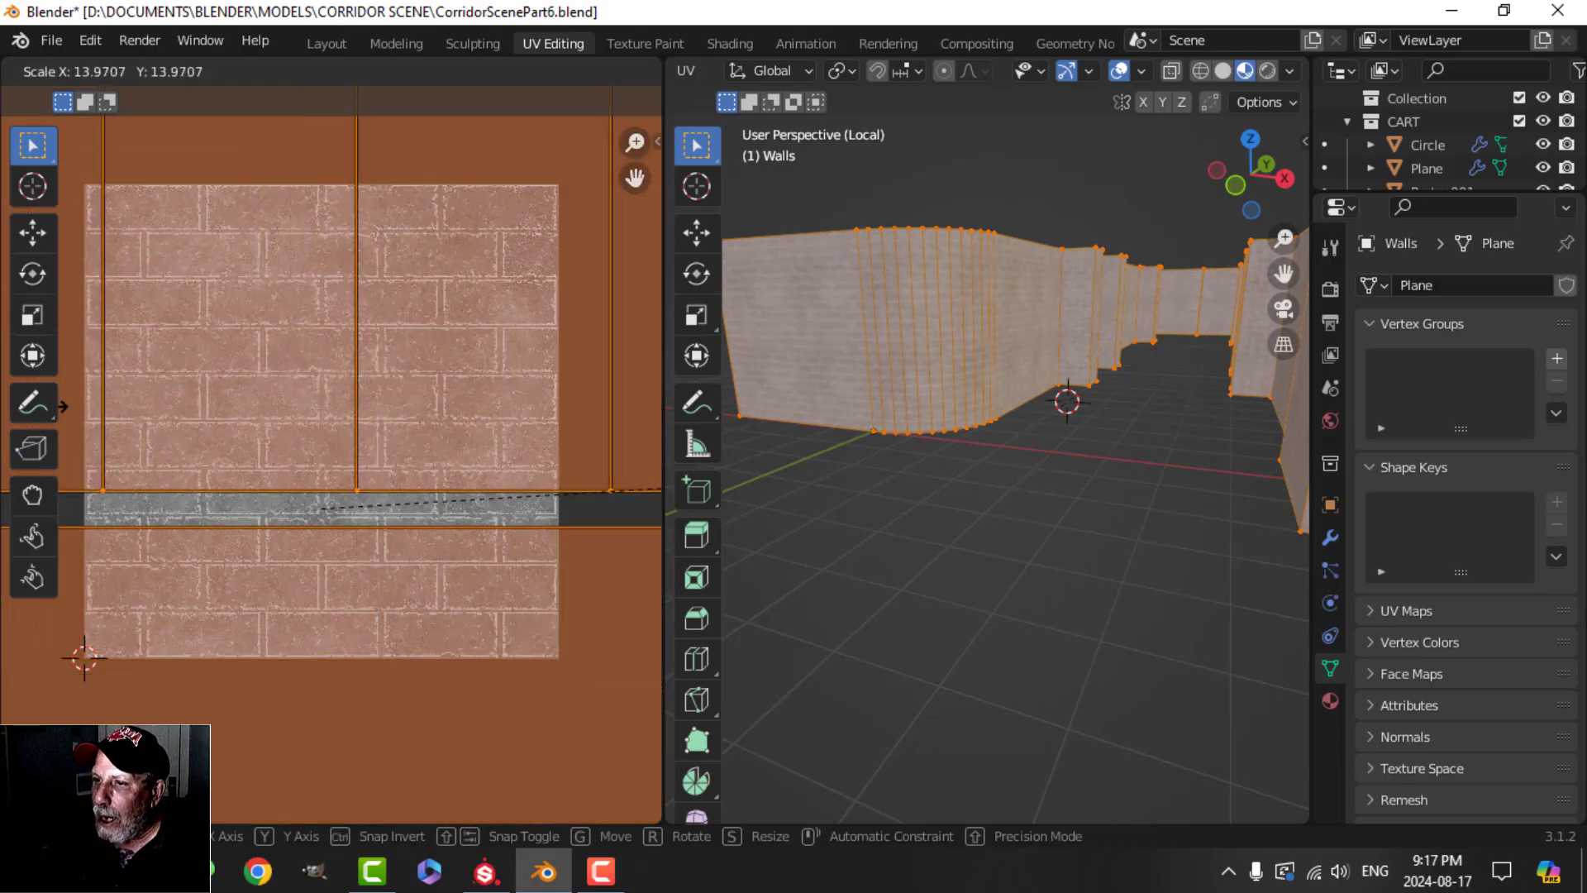
{"action": "left_click", "coordinate": [366, 496]}
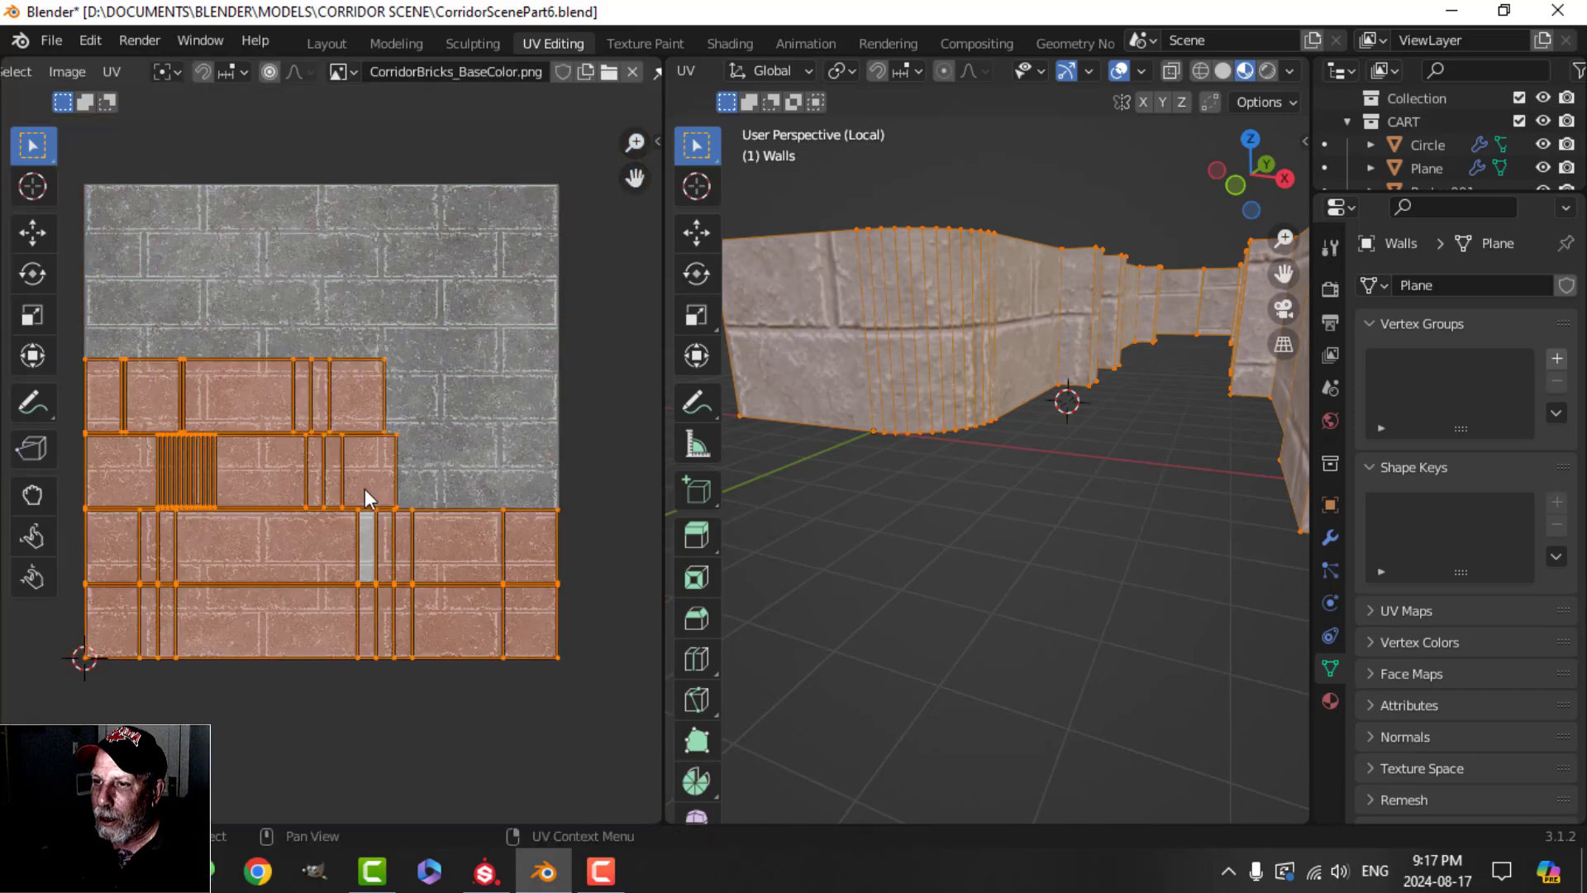
{"action": "key", "text": "s"}
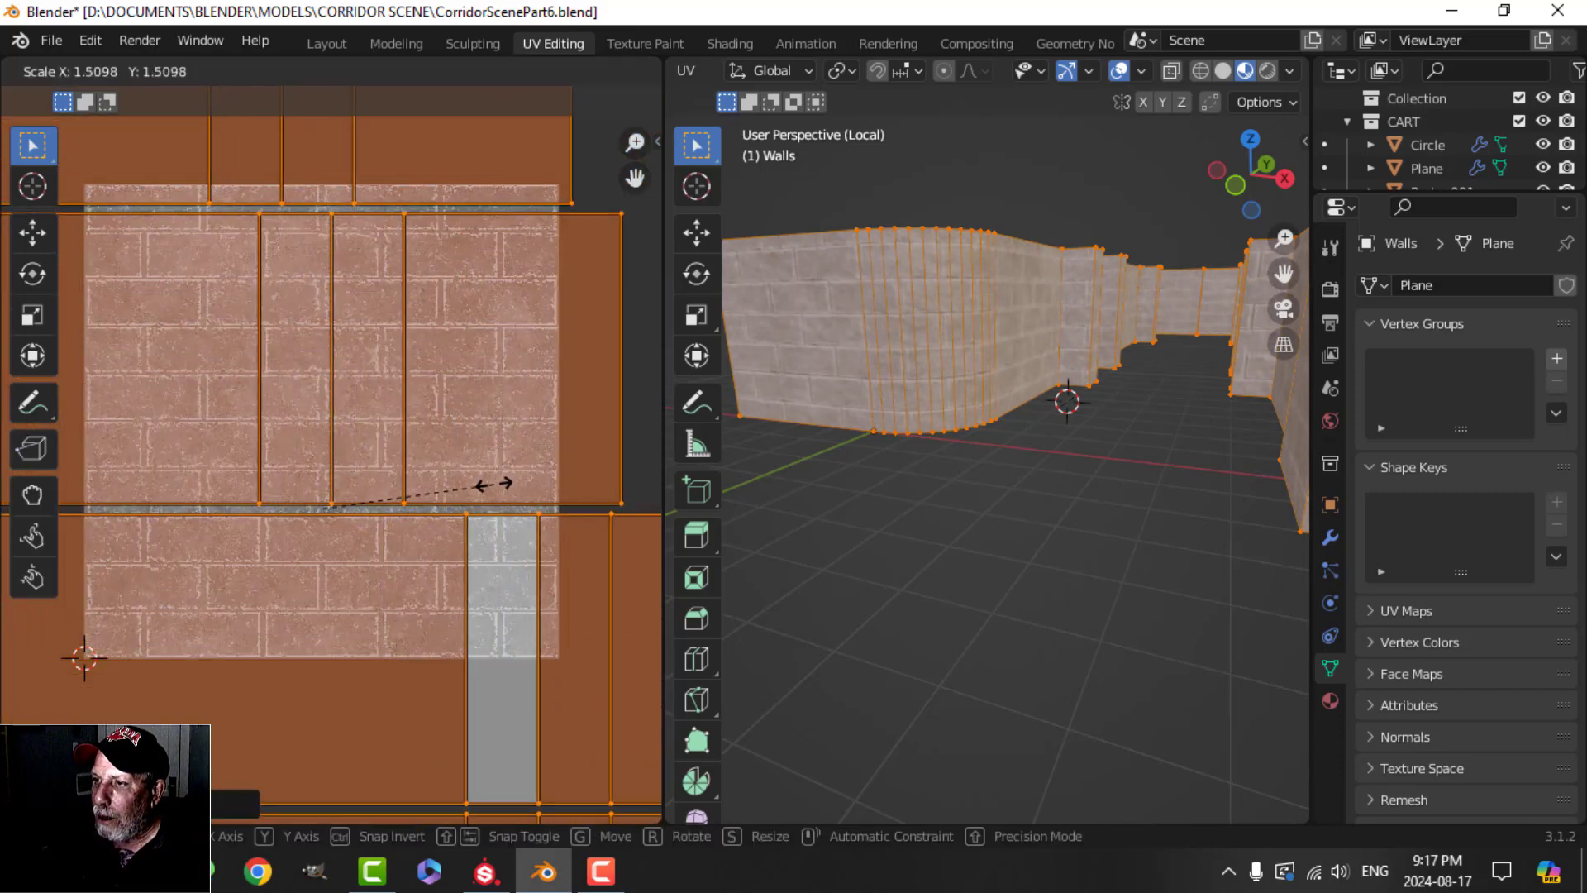
{"action": "left_click", "coordinate": [523, 479]}
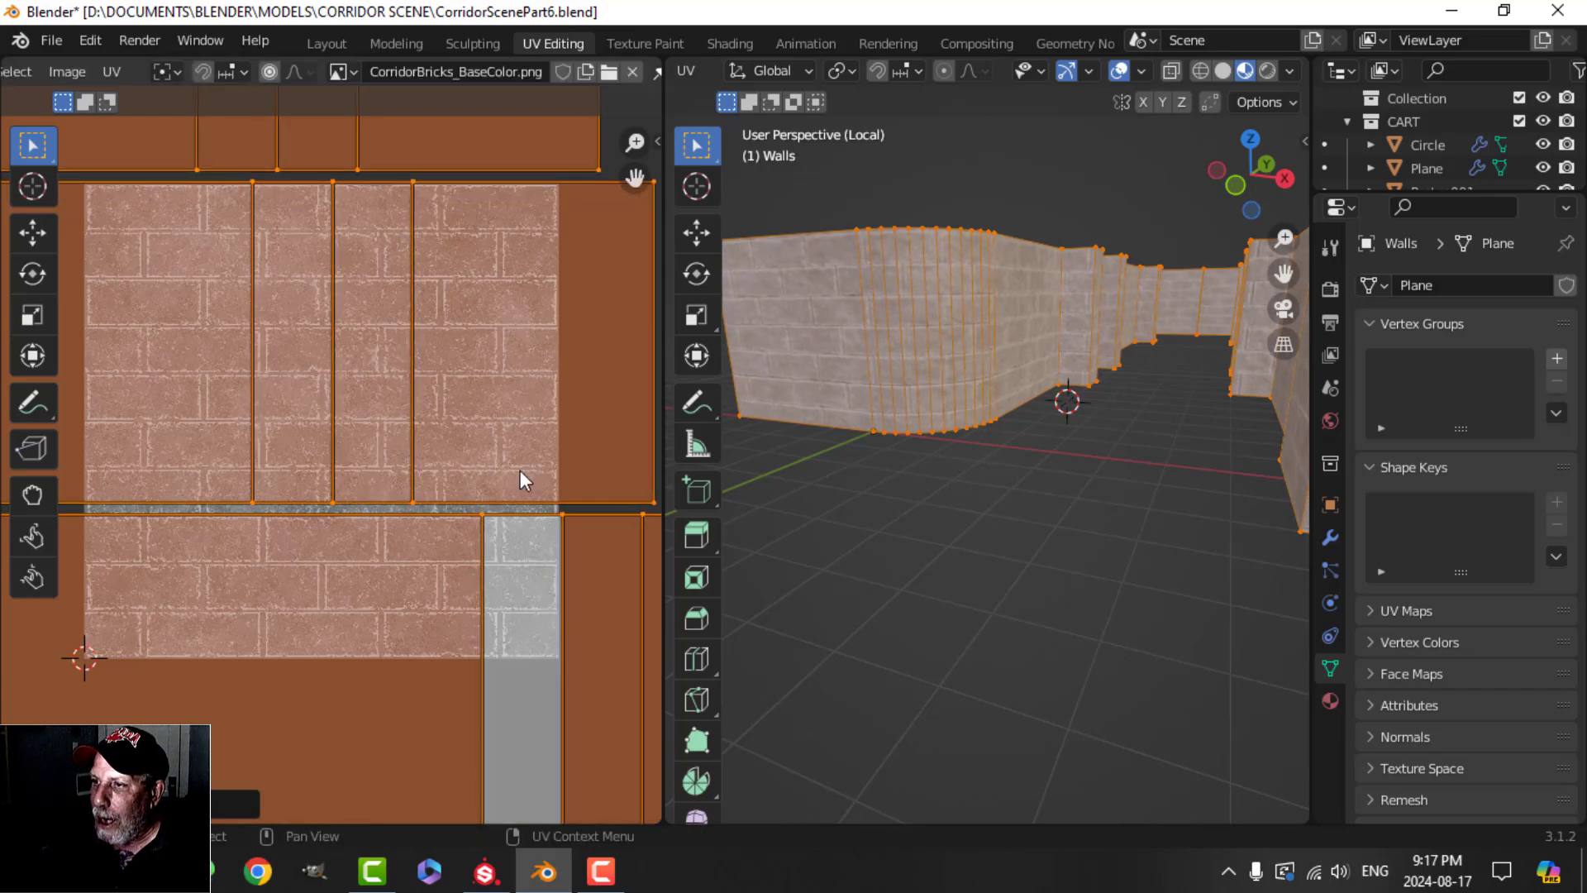
- Refine the brick size on the walls by scaling the UVs up by about 1.29 and again by about 1.14
{"action": "scroll", "coordinate": [861, 398], "scroll_direction": "up", "scroll_amount": 6}
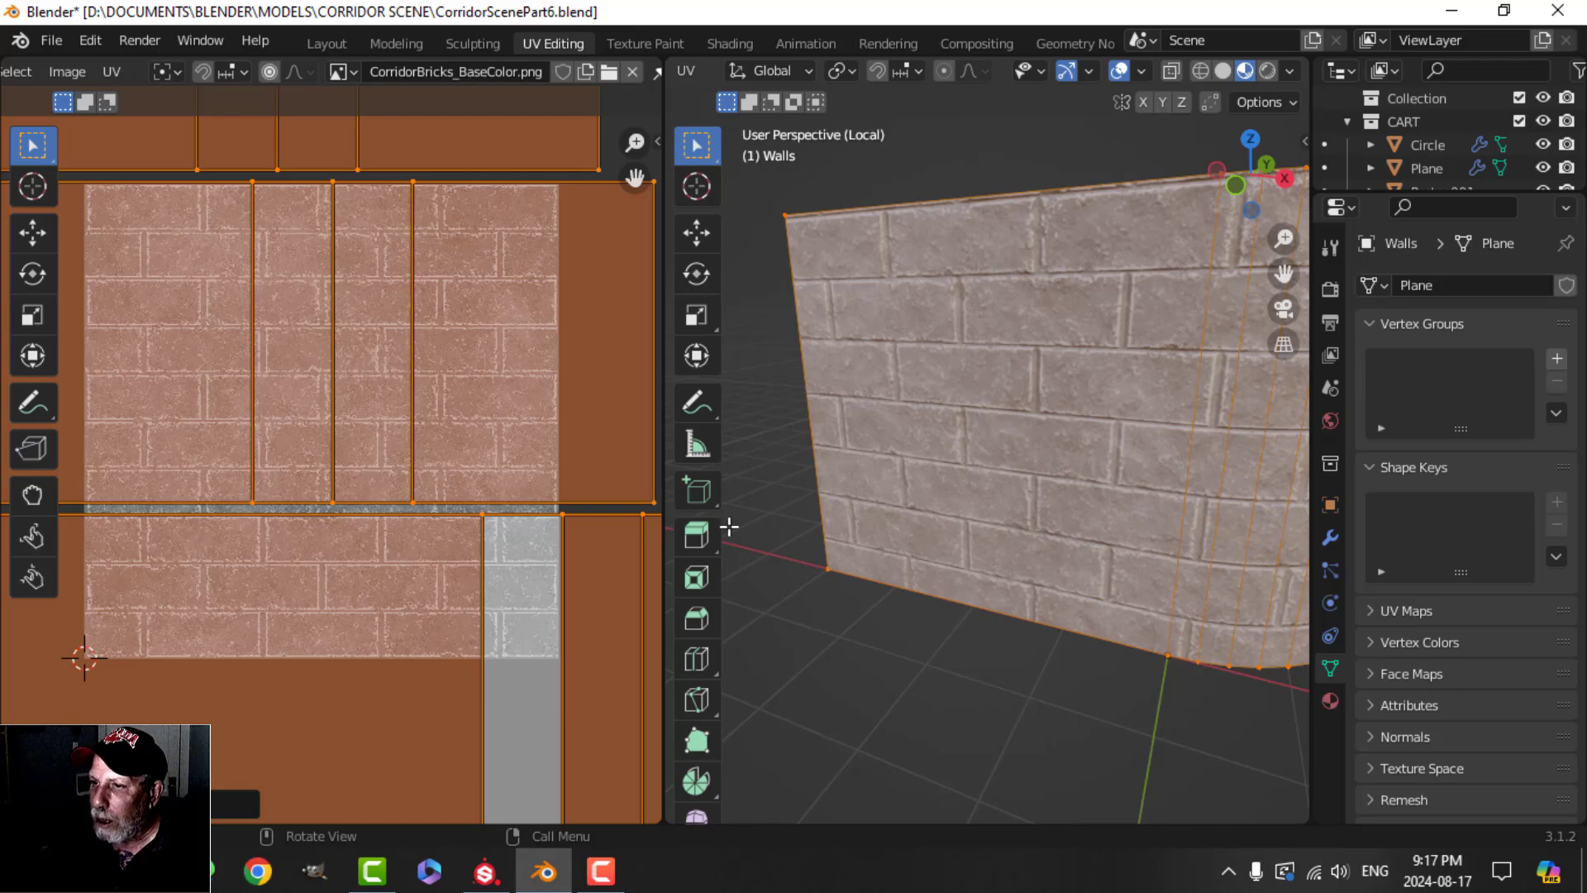
{"action": "key", "text": "s"}
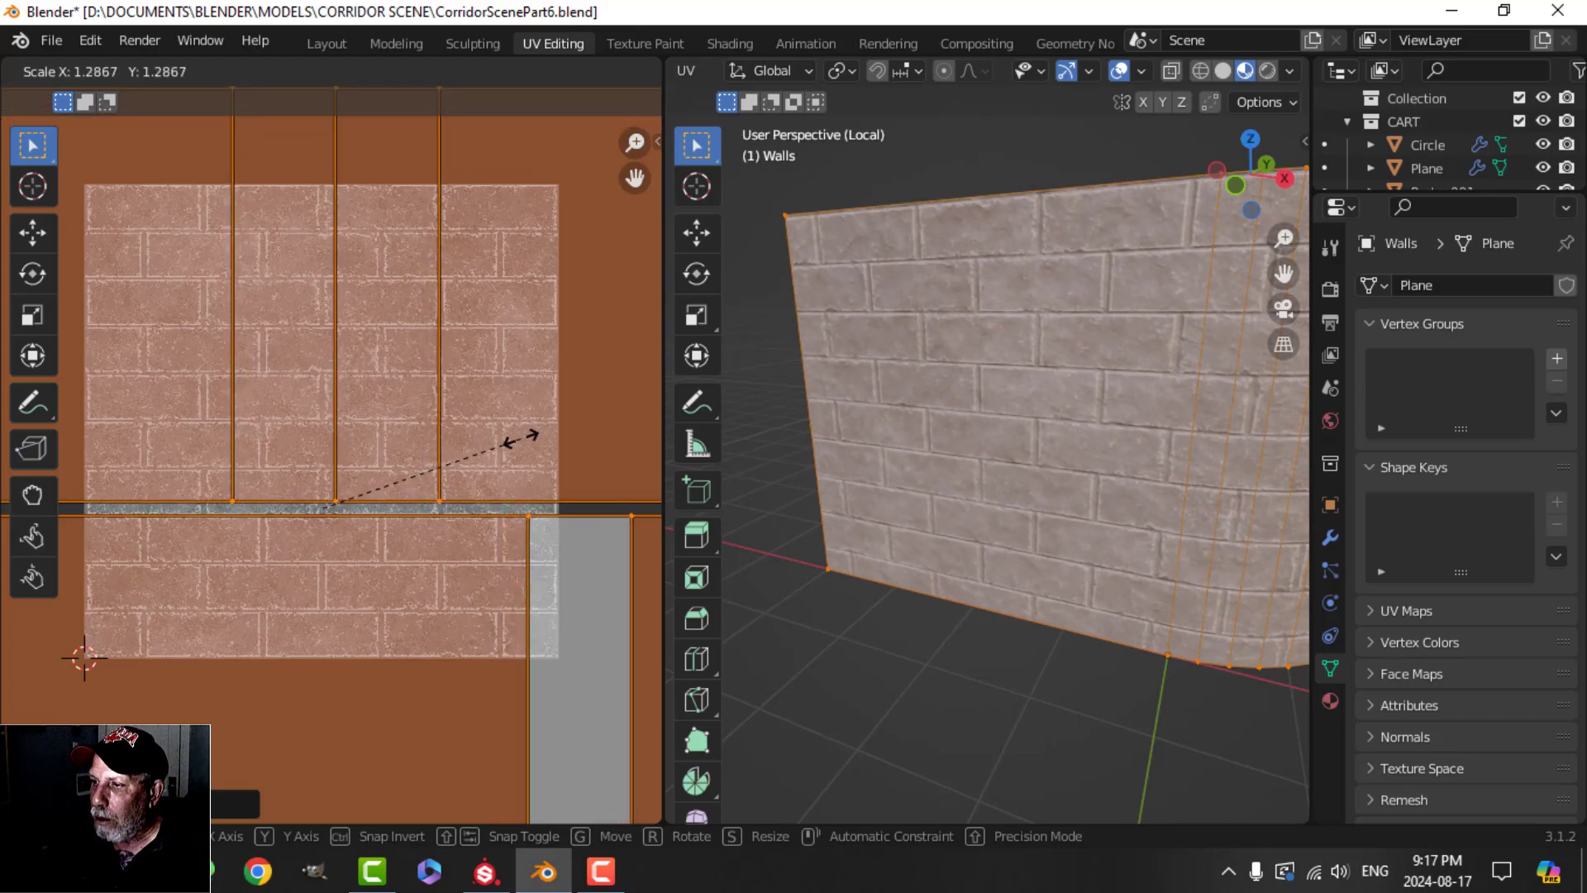
{"action": "left_click", "coordinate": [520, 438]}
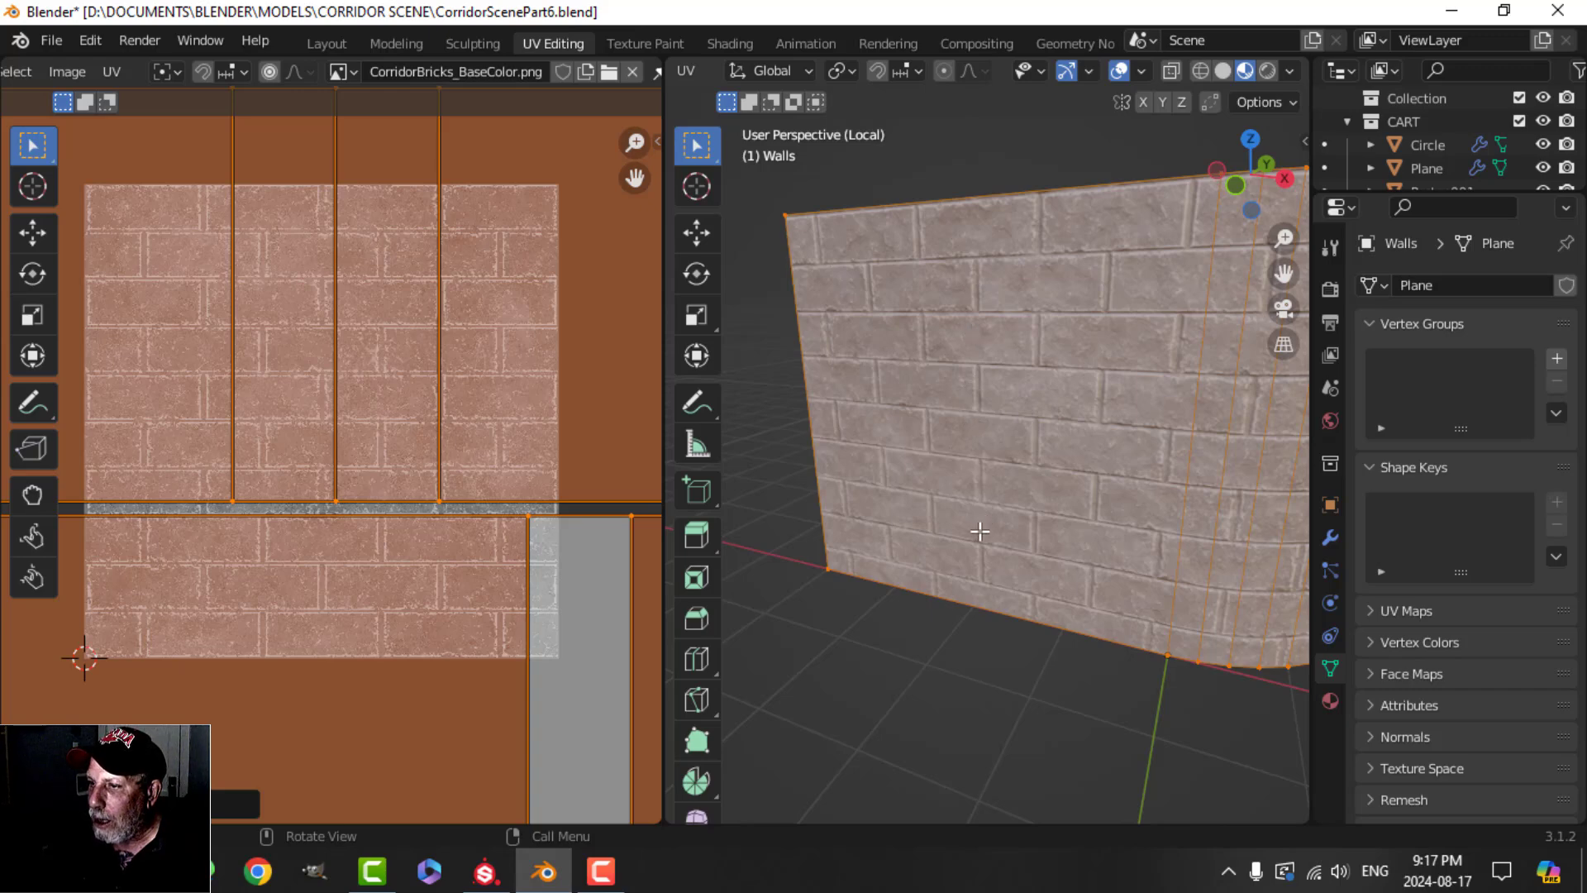
{"action": "key", "text": "s"}
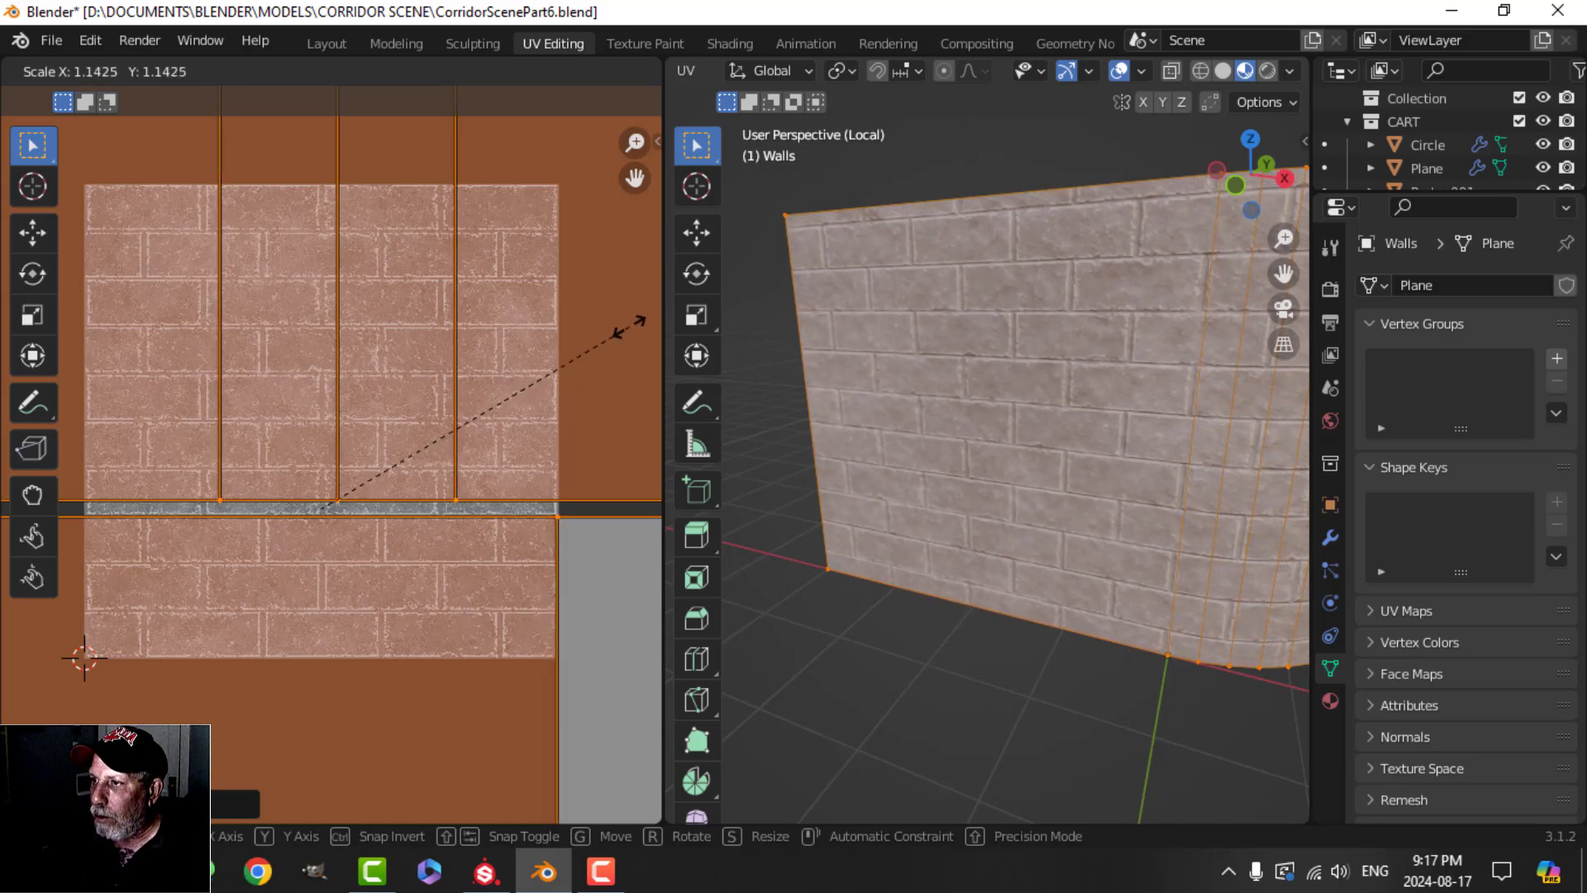
{"action": "left_click", "coordinate": [559, 388]}
- Shift the walls' UVs slightly down along Y to line up the brick rows with the wall edges, and return to Object Mode
{"action": "key", "text": "g"}
{"action": "key", "text": "y"}
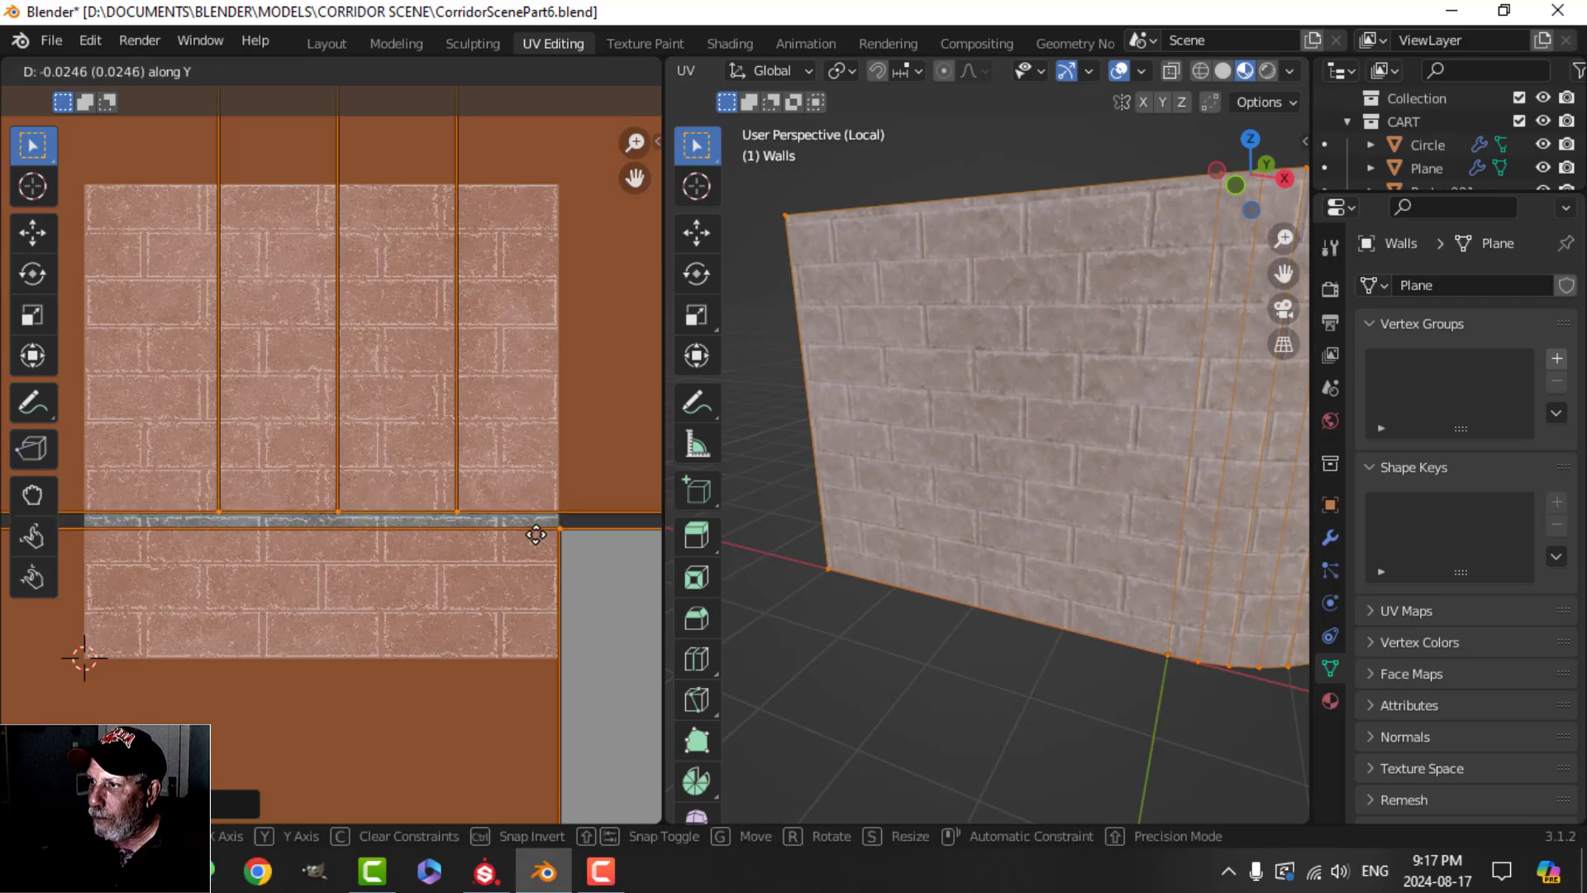
{"action": "left_click", "coordinate": [557, 609]}
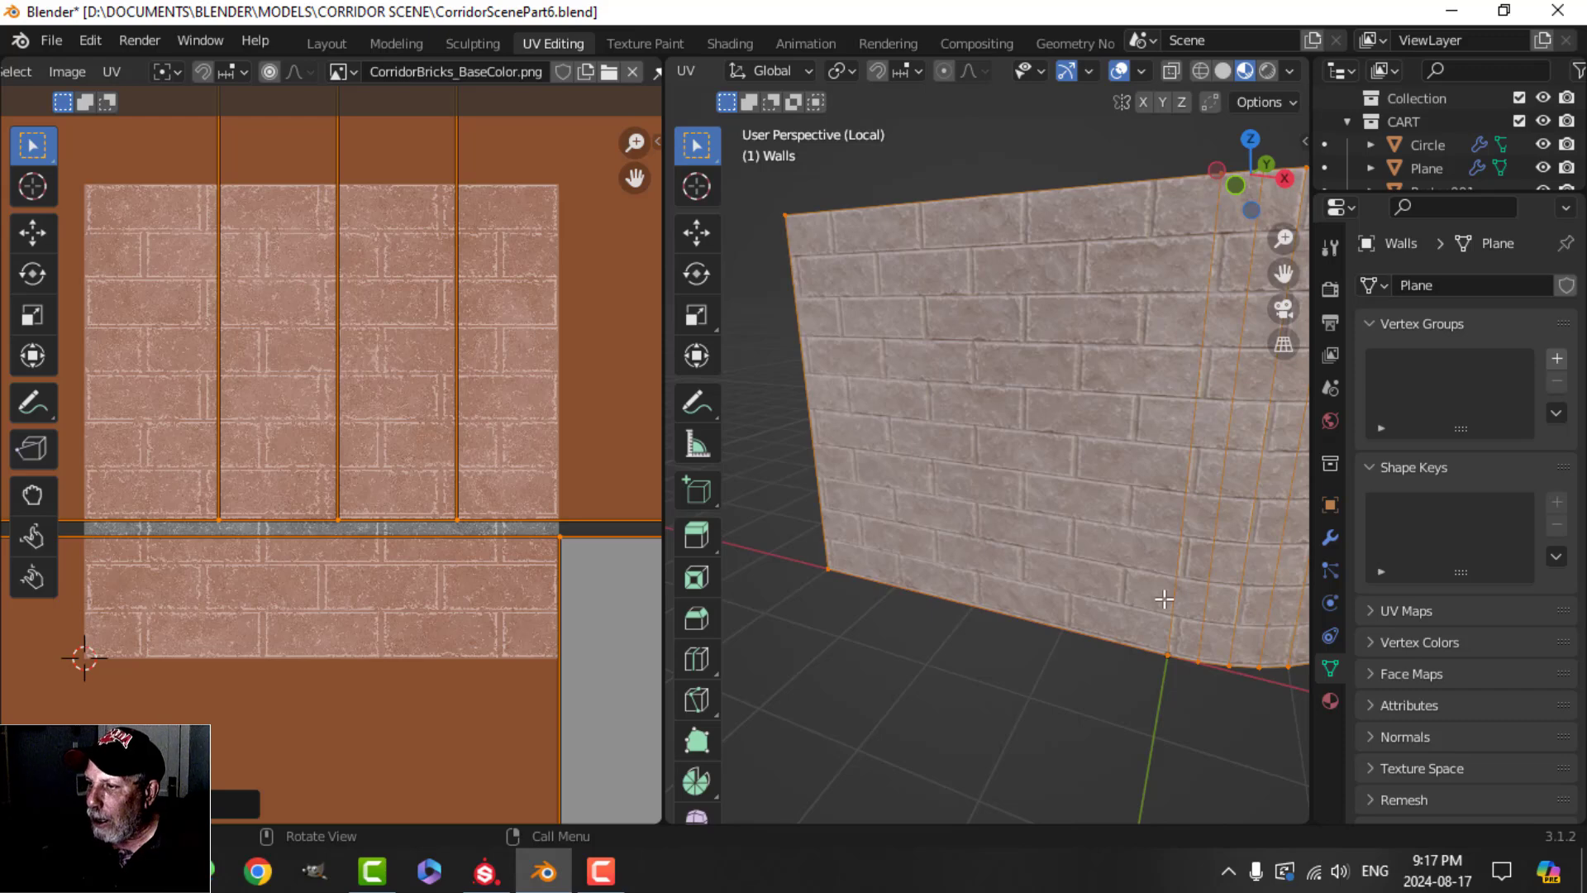
{"action": "scroll", "coordinate": [1054, 519], "scroll_direction": "down", "scroll_amount": 3}
{"action": "key", "text": "Tab"}
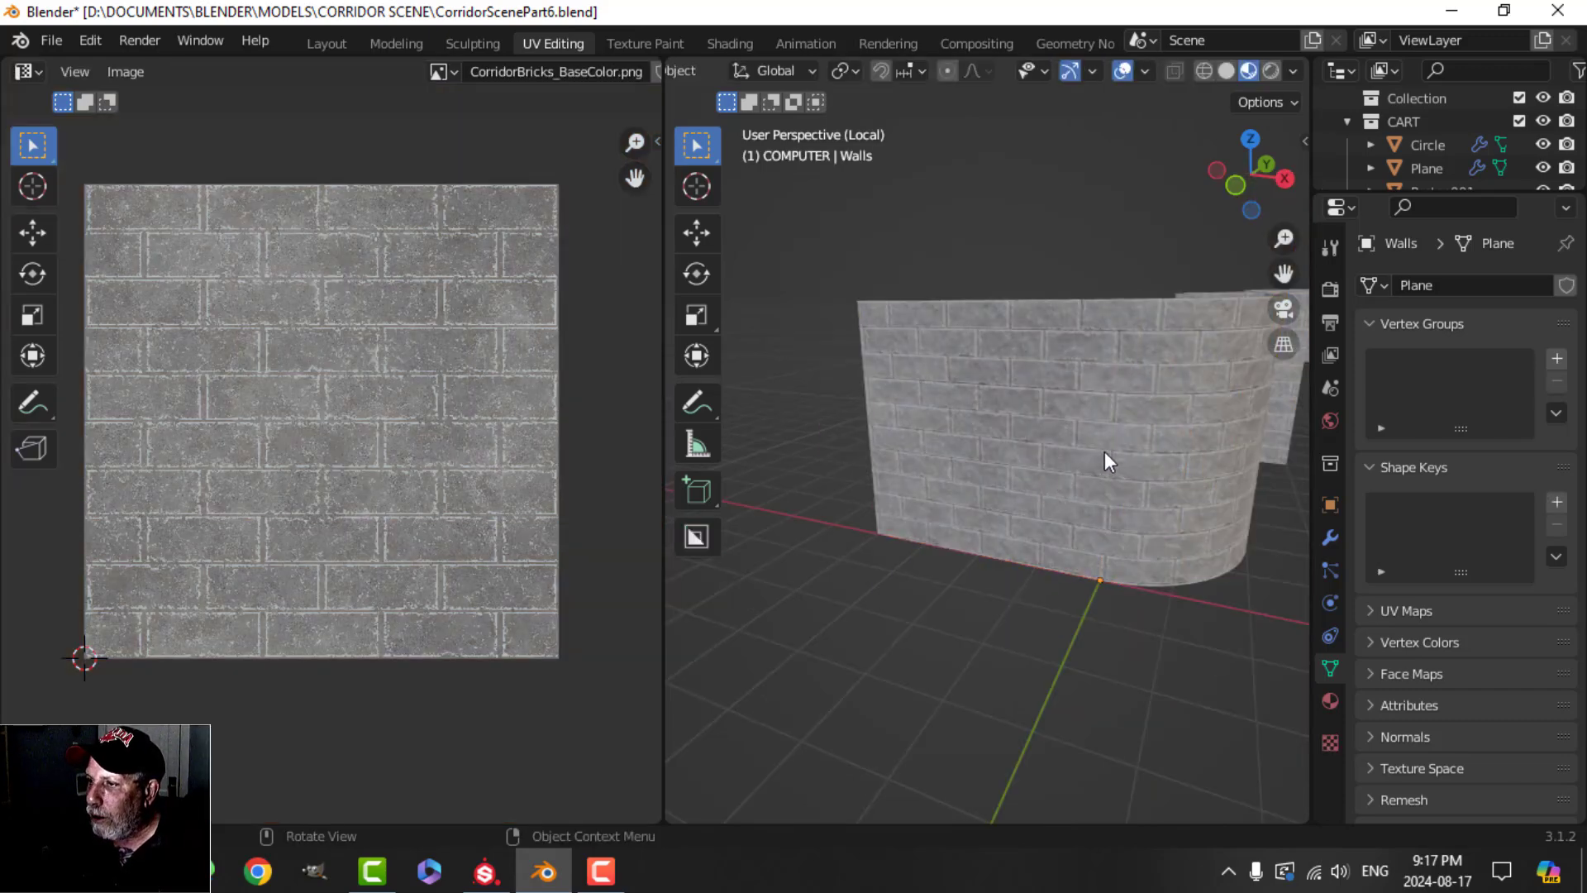
{"action": "scroll", "coordinate": [1105, 451], "scroll_direction": "up", "scroll_amount": 5}
{"action": "scroll", "coordinate": [1016, 435], "scroll_direction": "down", "scroll_amount": 6}
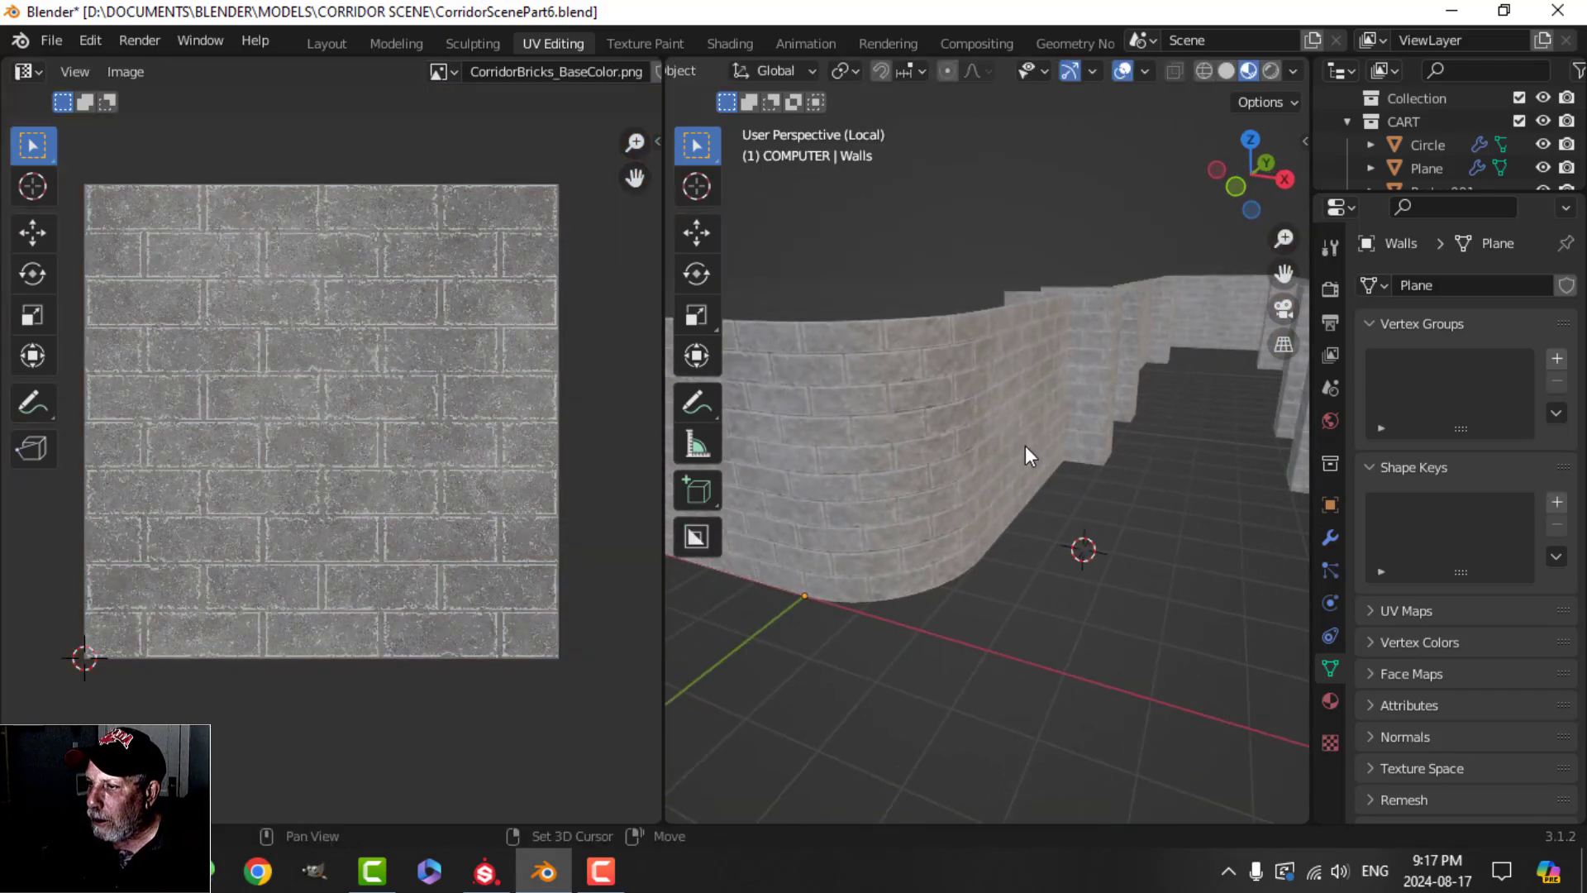
{"action": "scroll", "coordinate": [526, 81], "scroll_direction": "down", "scroll_amount": 4}
- In the Layout workspace, display the walls in Material Preview with a warm interior HDRI and view along the corridor
{"action": "left_click", "coordinate": [325, 44]}
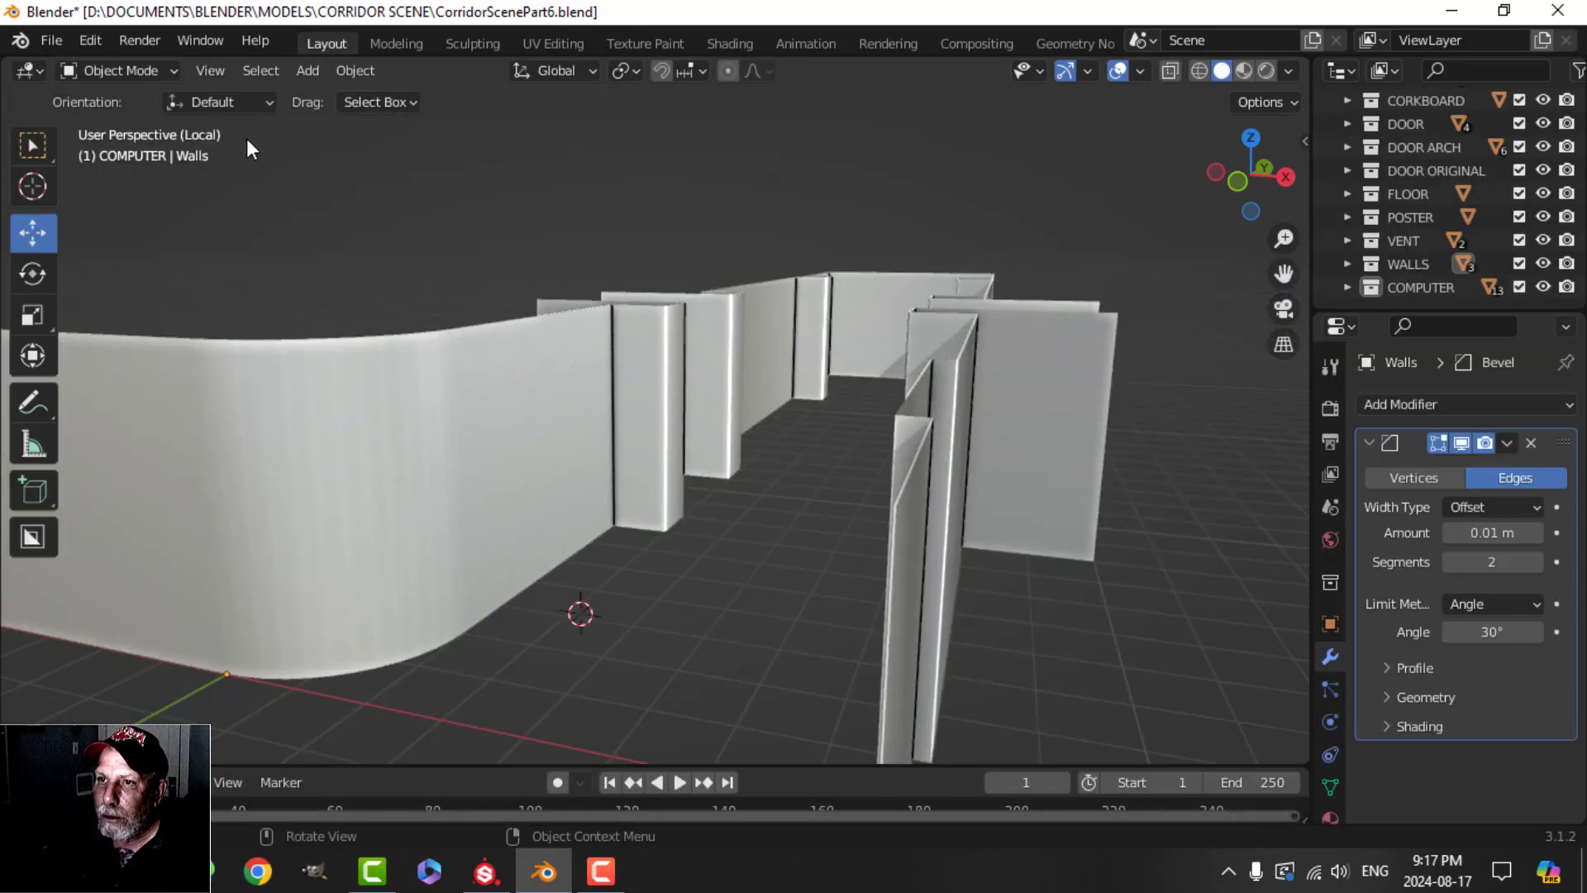
{"action": "left_click", "coordinate": [1244, 71]}
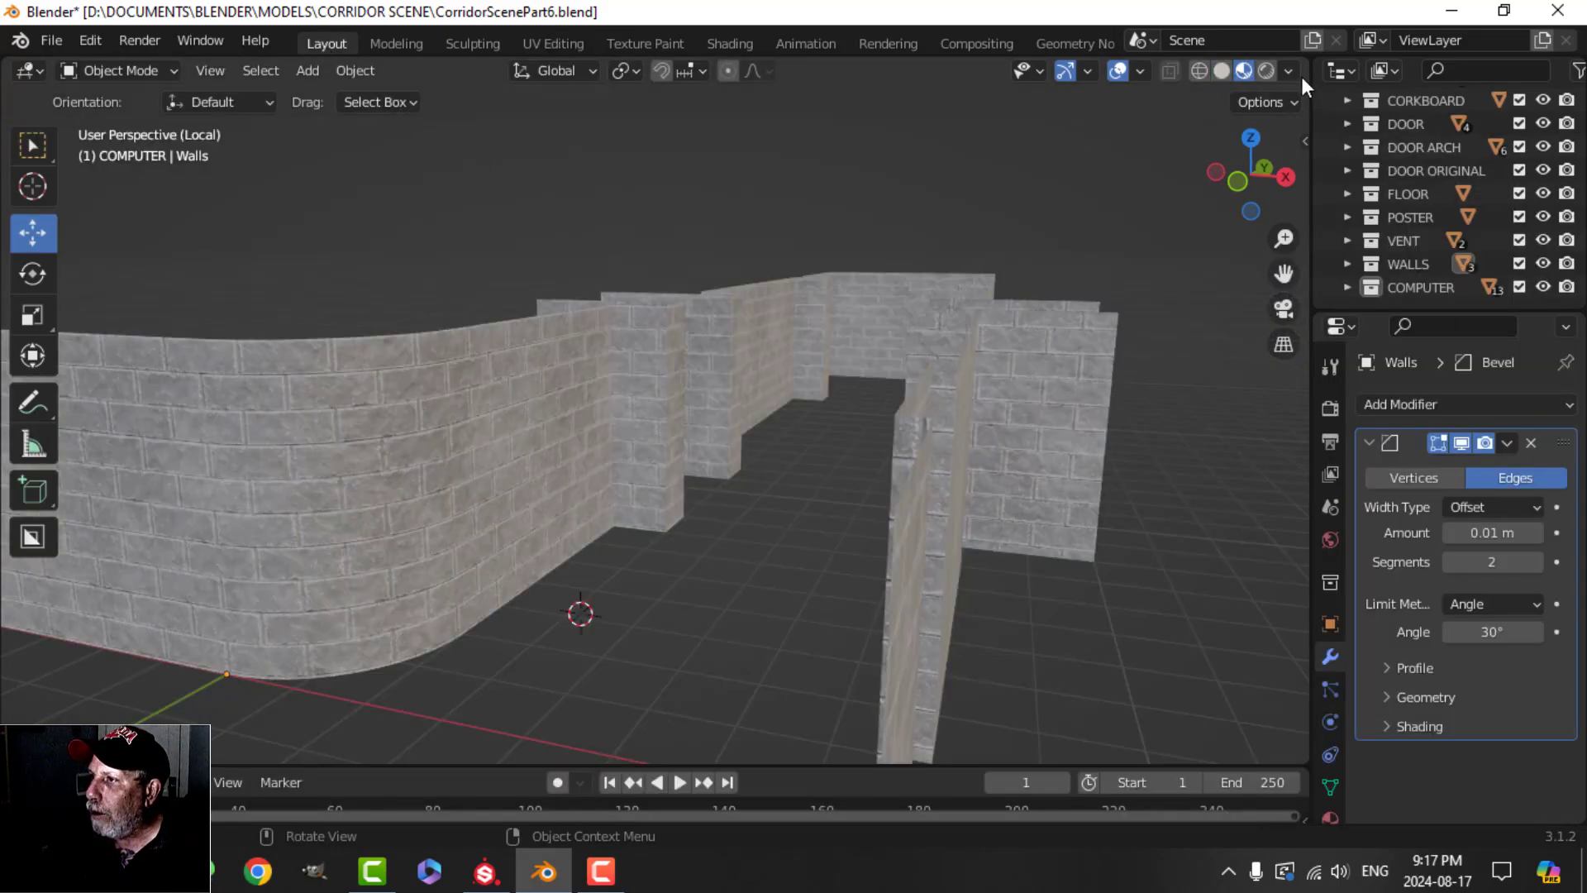
{"action": "left_click", "coordinate": [1290, 71]}
{"action": "left_click", "coordinate": [1208, 293]}
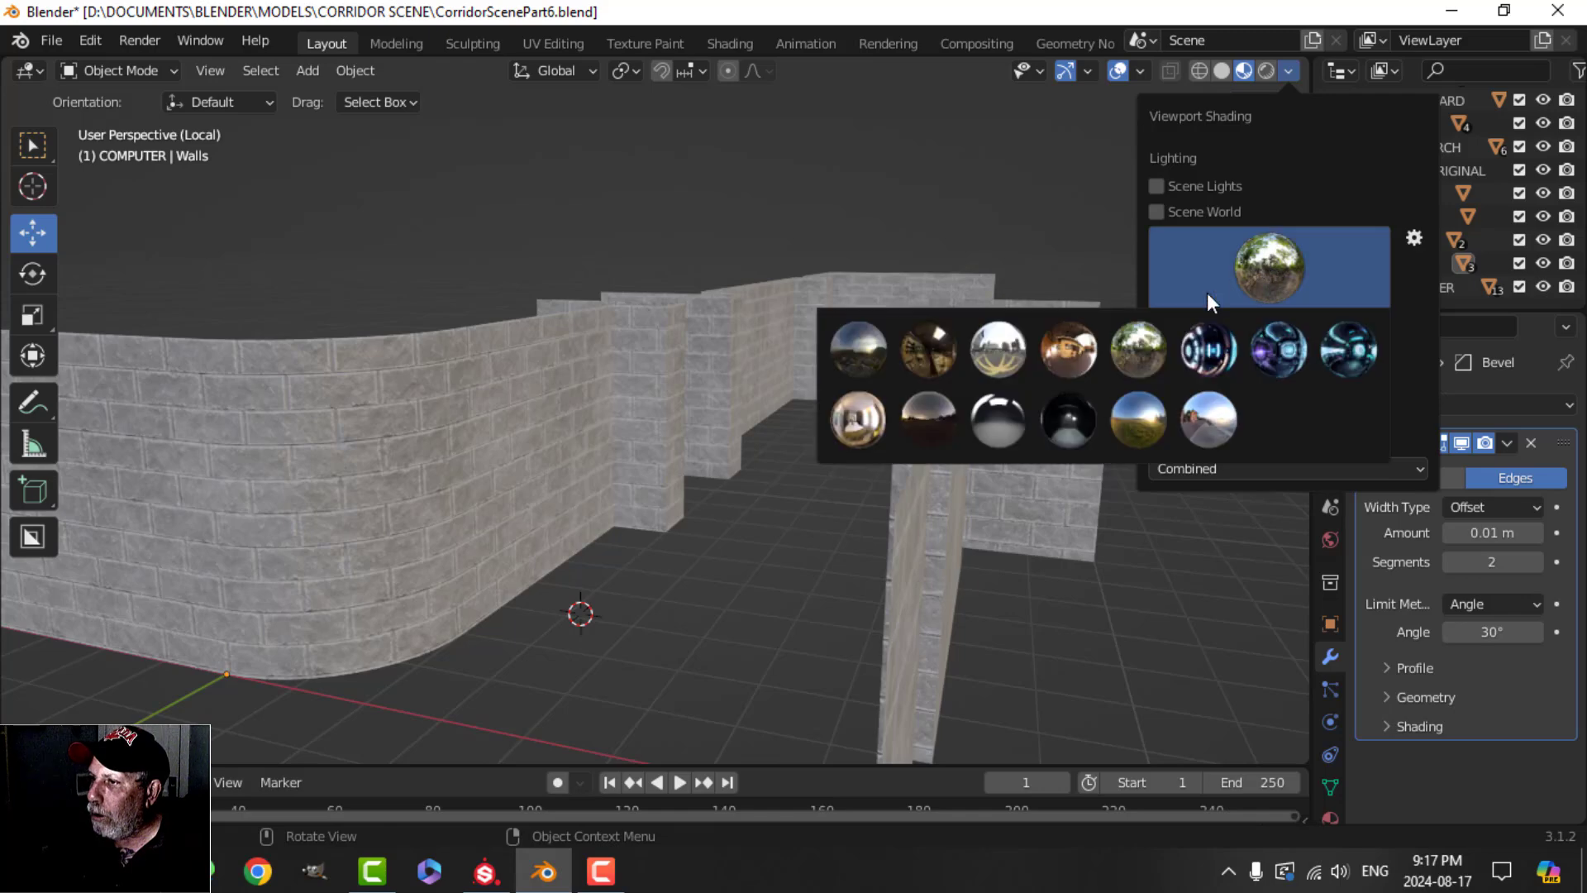
{"action": "left_click", "coordinate": [1063, 355]}
{"action": "mouse_move", "coordinate": [1063, 355]}
{"action": "middle_mouse_down"}
{"action": "mouse_move", "coordinate": [725, 512]}
{"action": "mouse_move", "coordinate": [745, 464]}
{"action": "mouse_move", "coordinate": [659, 462]}
{"action": "mouse_move", "coordinate": [772, 435]}
{"action": "mouse_move", "coordinate": [554, 449]}
{"action": "mouse_move", "coordinate": [797, 427]}
{"action": "mouse_move", "coordinate": [721, 444]}
{"action": "mouse_move", "coordinate": [673, 423]}
{"action": "mouse_move", "coordinate": [758, 465]}
{"action": "middle_mouse_up"}
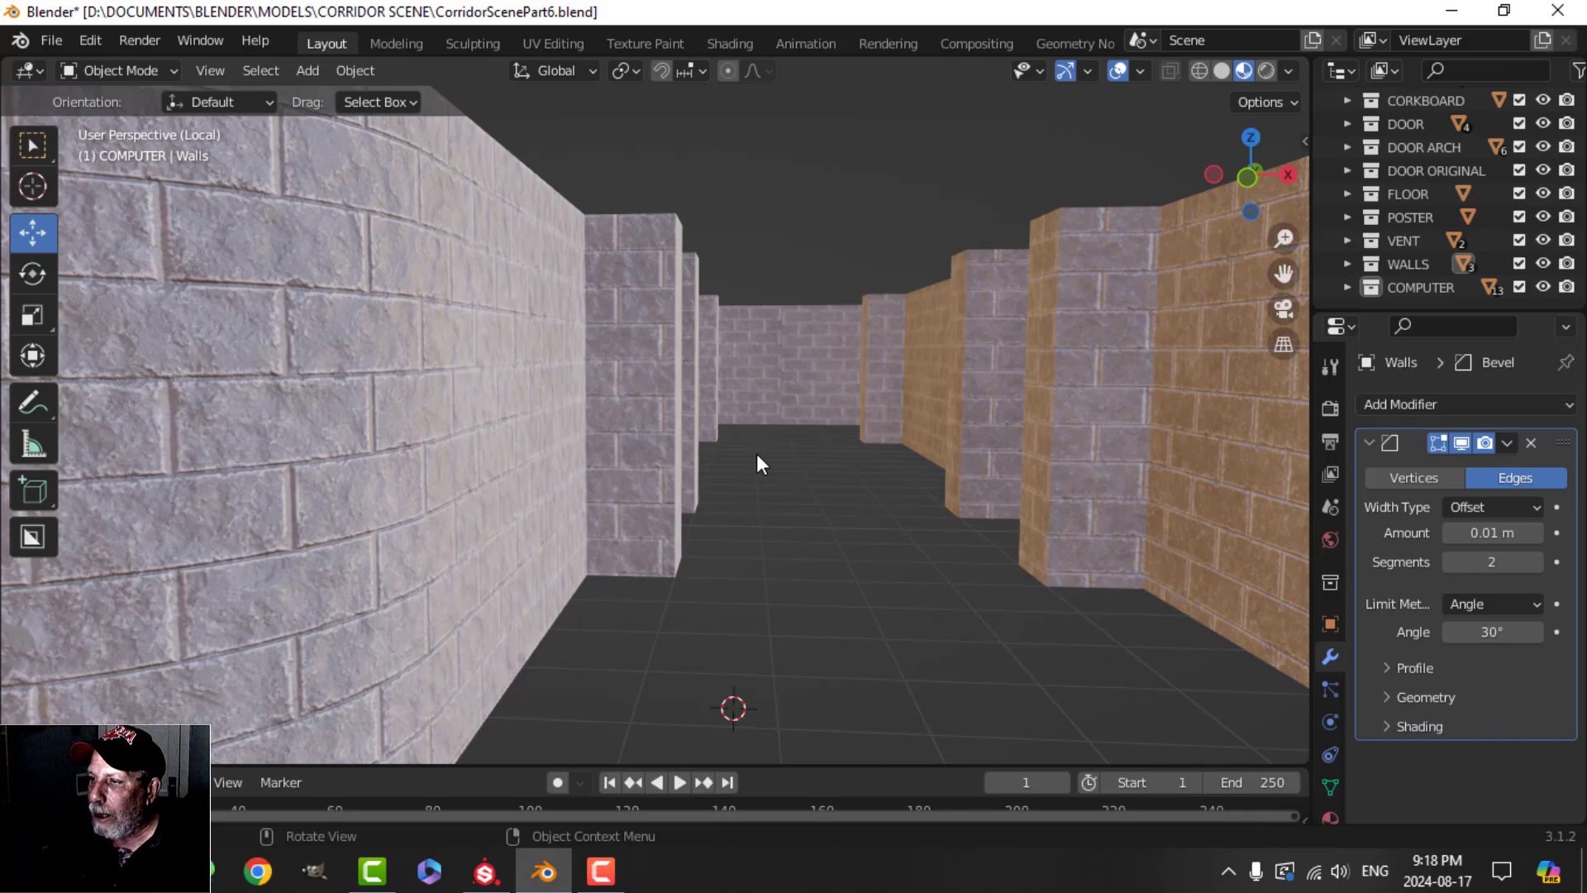
{"action": "scroll", "coordinate": [842, 454], "scroll_direction": "up", "scroll_amount": 2}
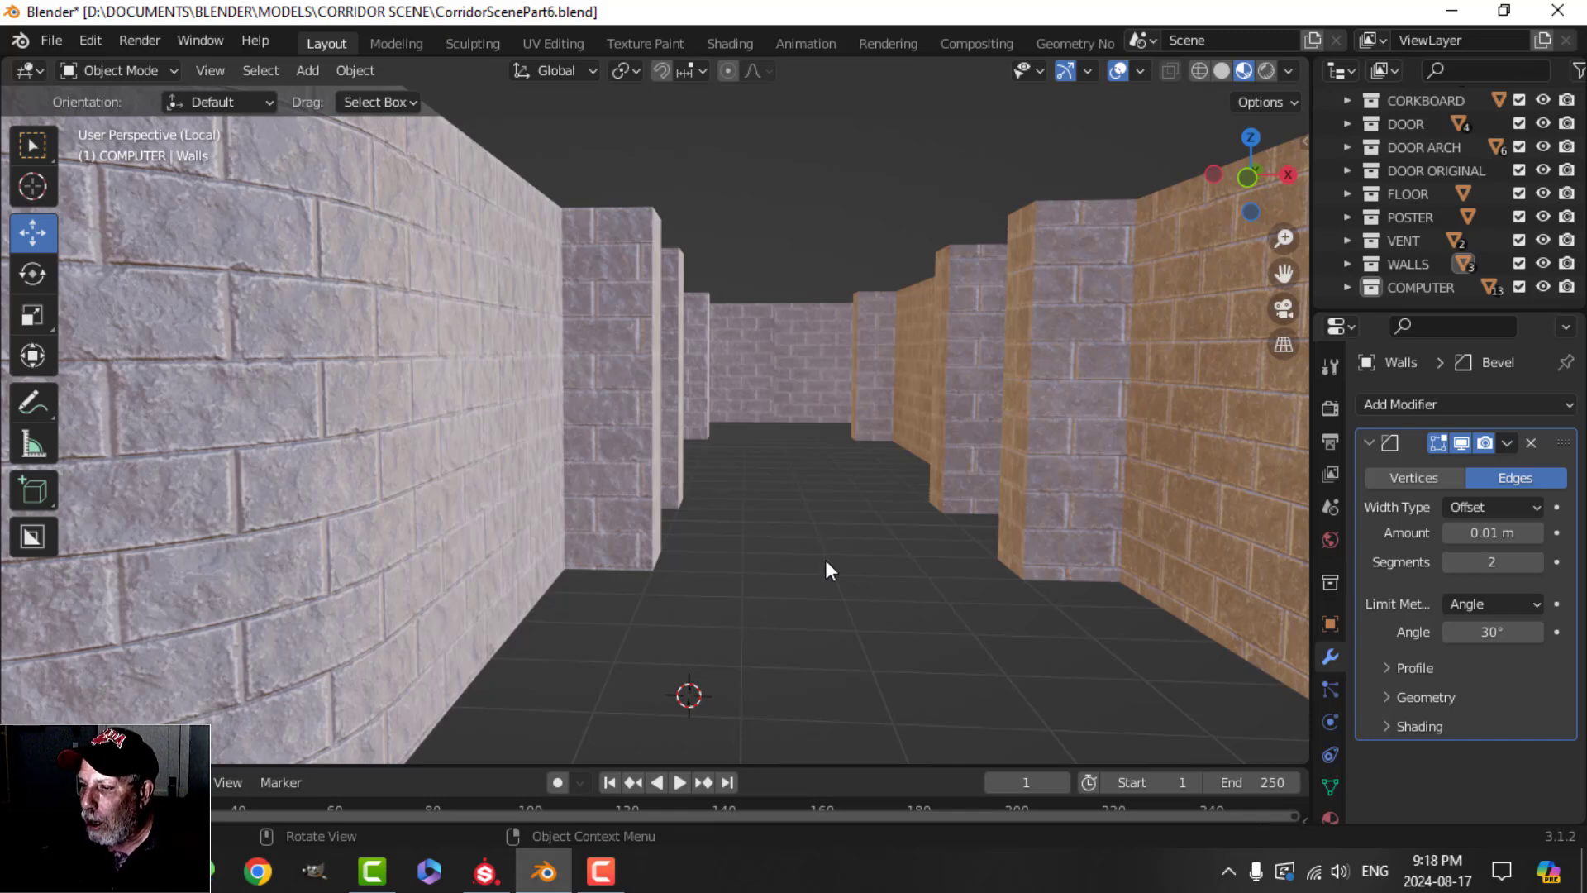
- Switch to Substance Painter and set the Bricks fill layer's height to 1
{"action": "left_click", "coordinate": [484, 871]}
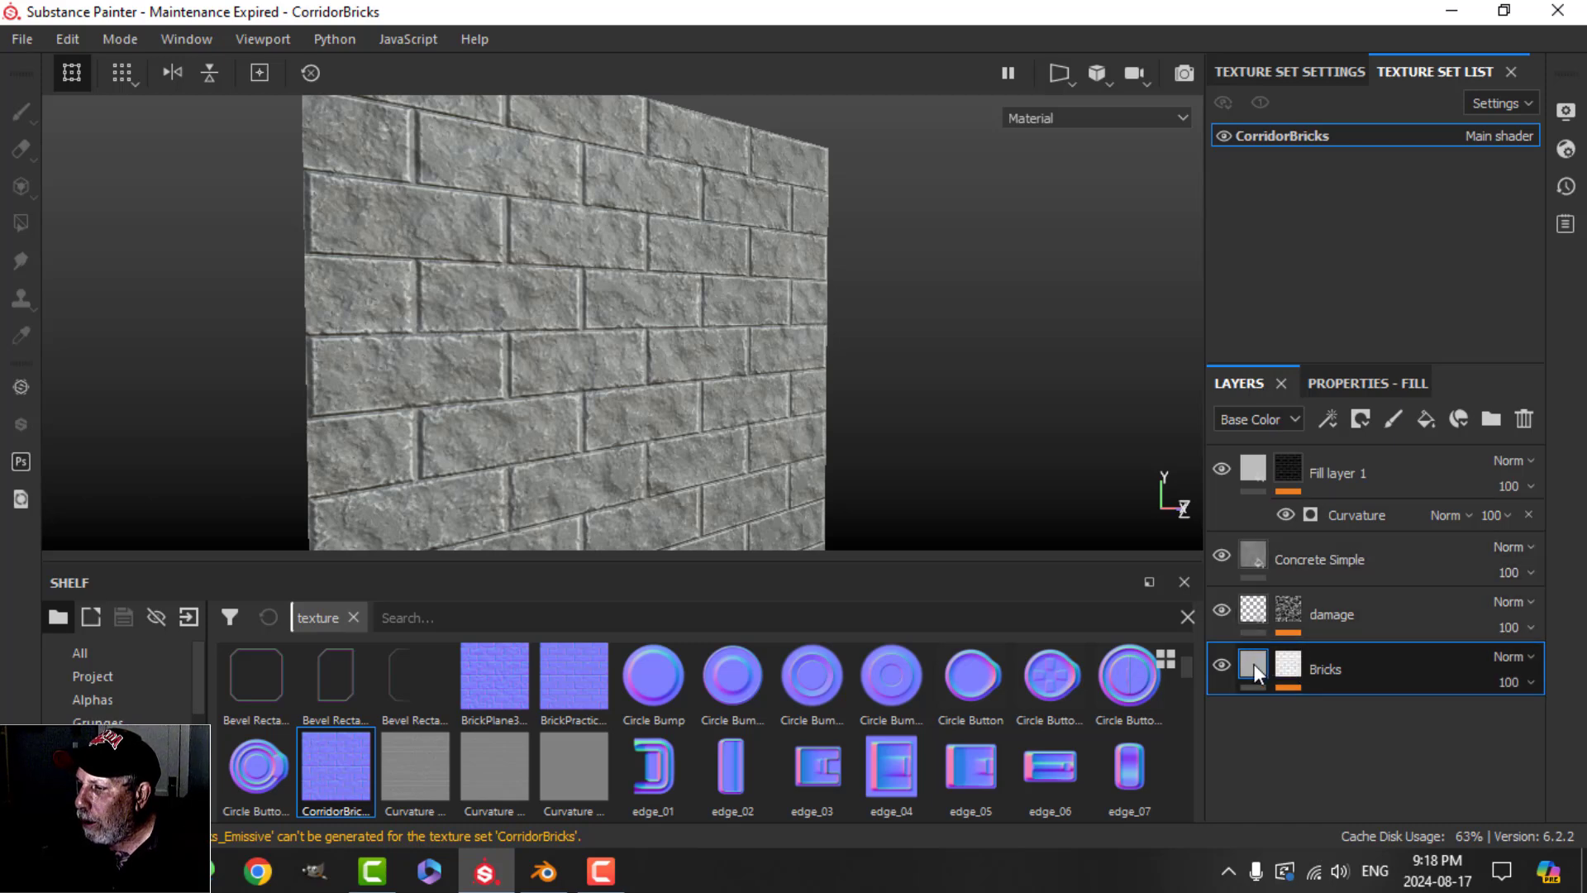
{"action": "left_click", "coordinate": [1253, 663]}
{"action": "left_click", "coordinate": [1360, 384]}
{"action": "left_click", "coordinate": [1319, 527]}
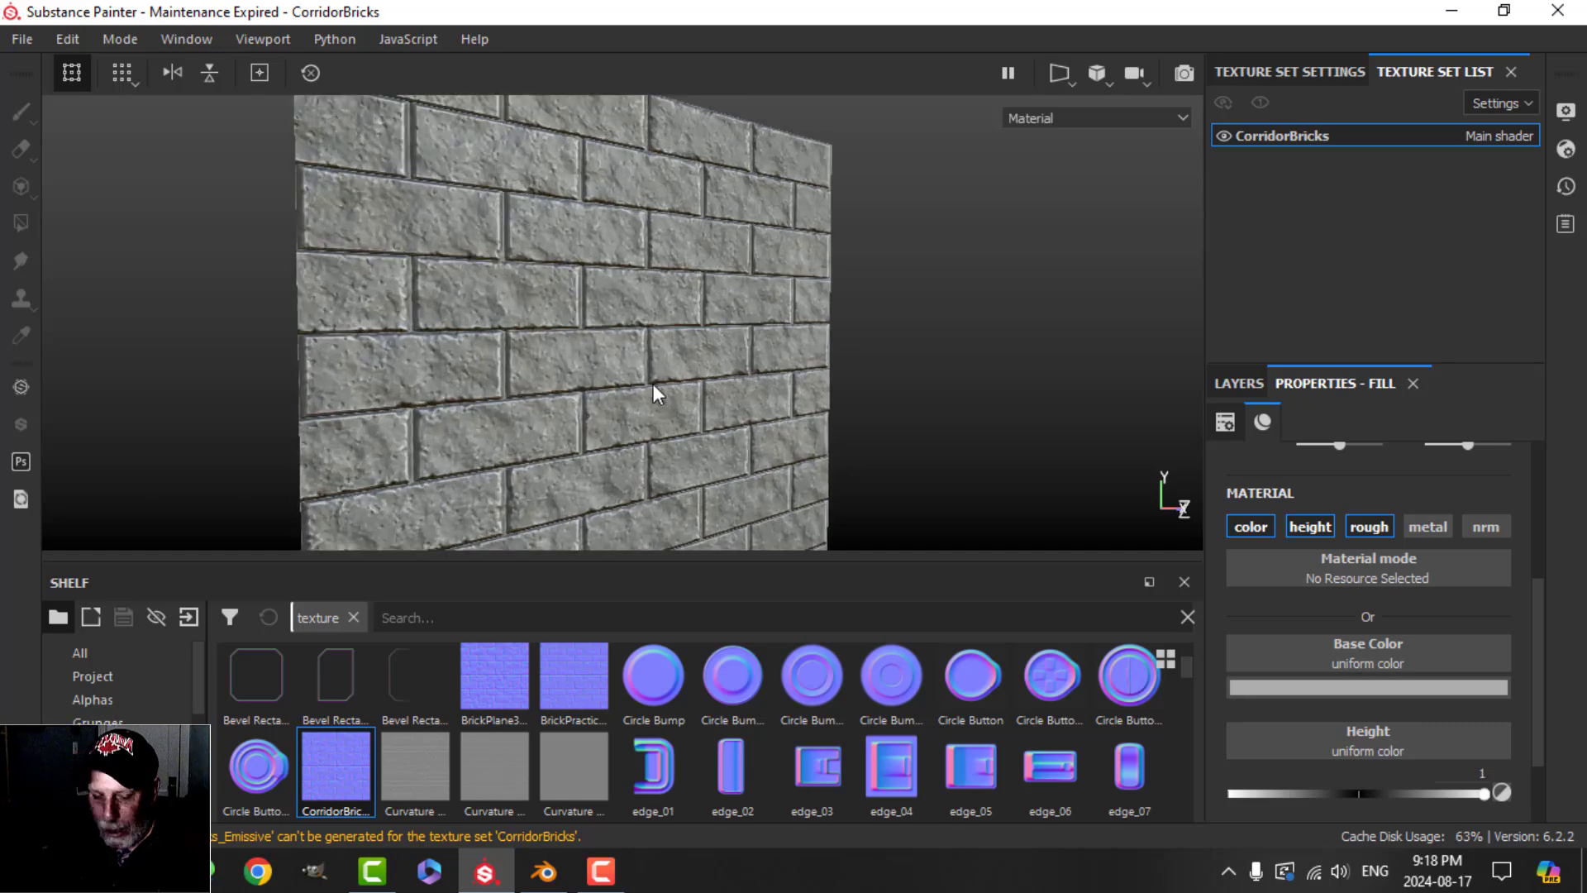
- Export the CorridorBricks textures again to TEXTURE CORRIDOR as 8-bit PNG files with the PBR Metallic Roughness template
{"action": "left_click", "coordinate": [24, 39]}
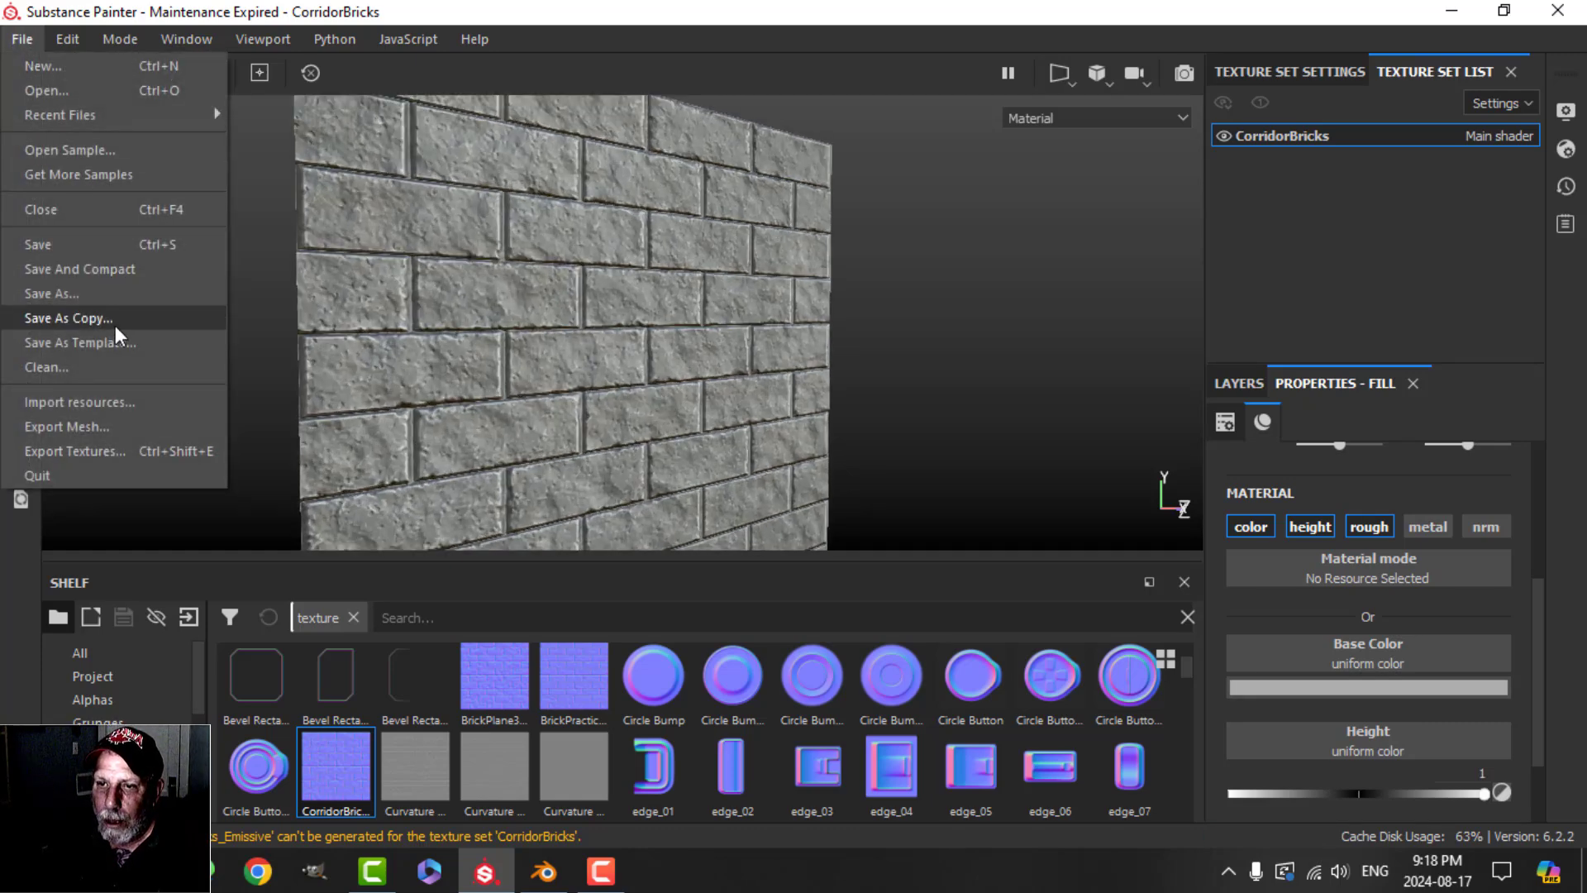
{"action": "left_click", "coordinate": [121, 448]}
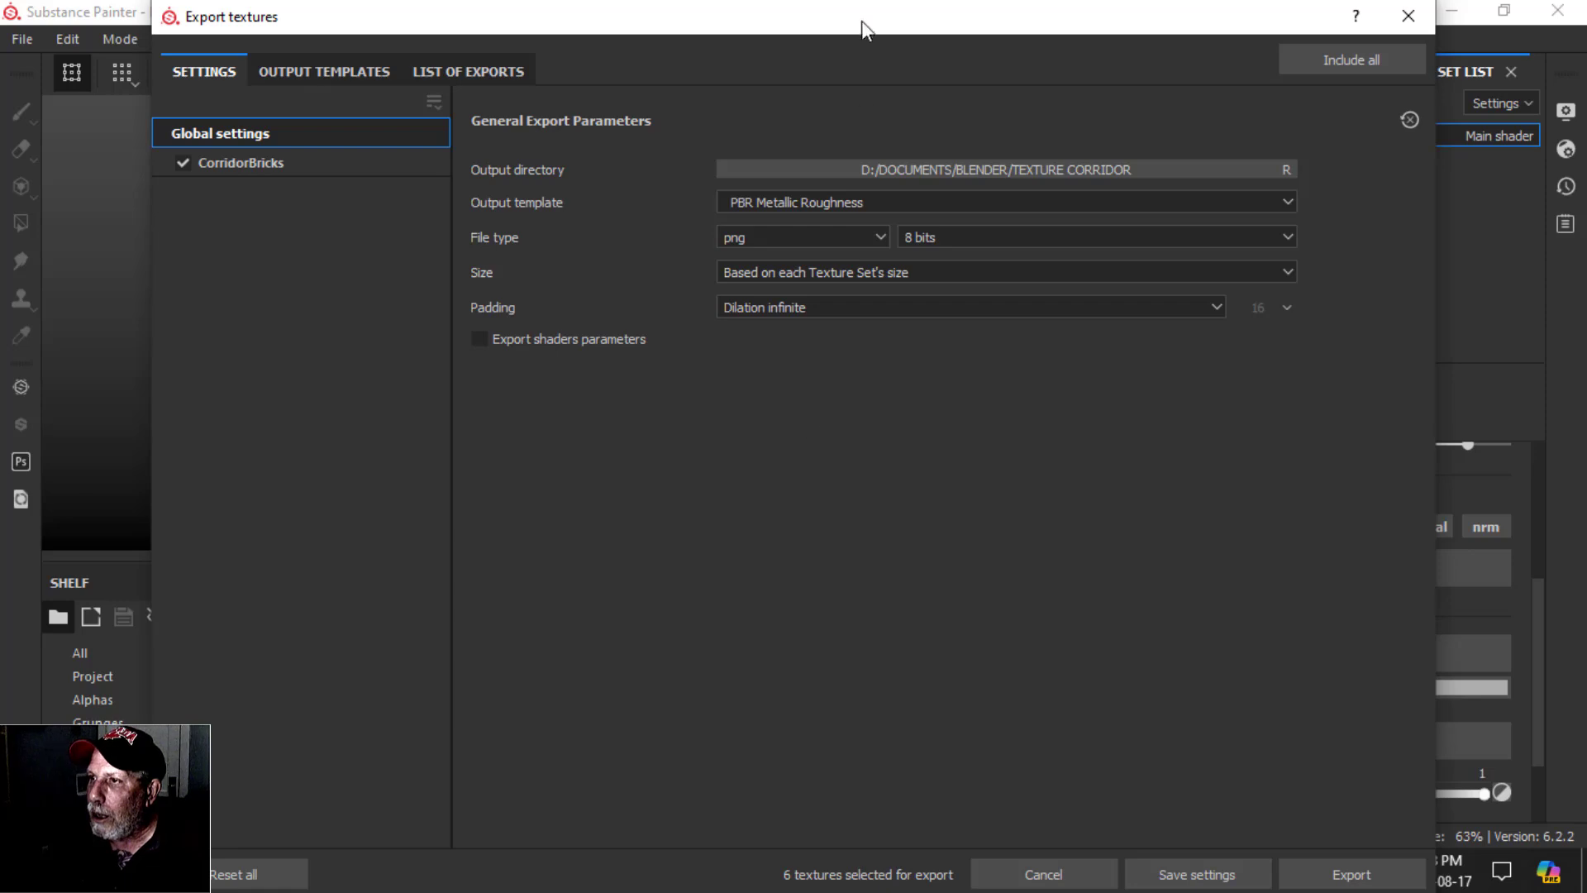
{"action": "mouse_move", "coordinate": [863, 21]}
{"action": "left_mouse_down"}
{"action": "mouse_move", "coordinate": [876, 177]}
{"action": "mouse_move", "coordinate": [717, 56]}
{"action": "left_mouse_up"}
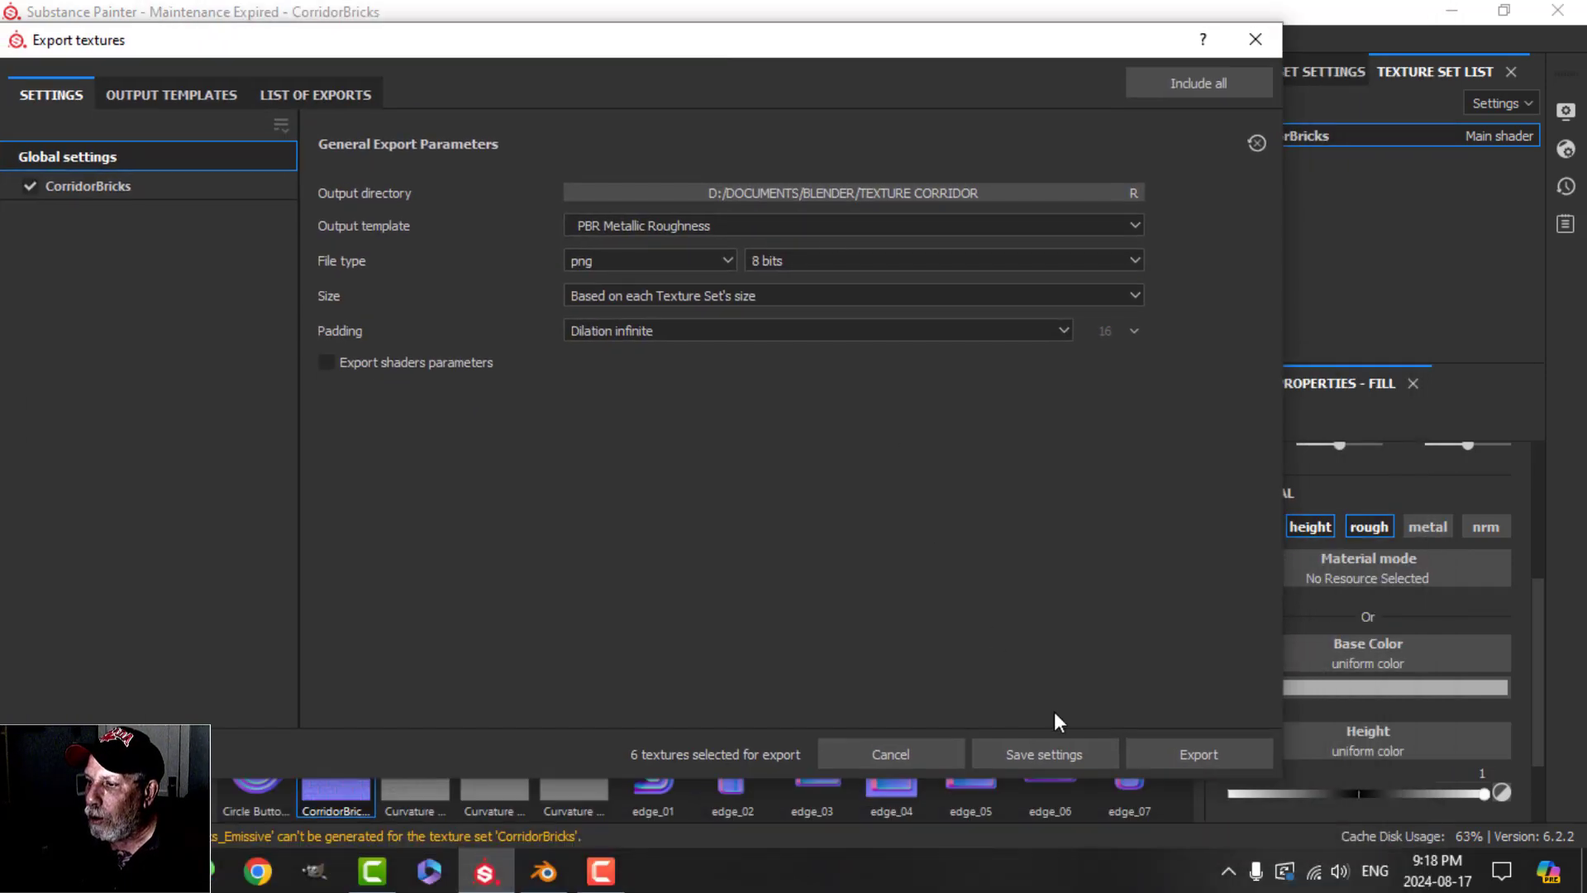
{"action": "left_click", "coordinate": [1192, 752]}
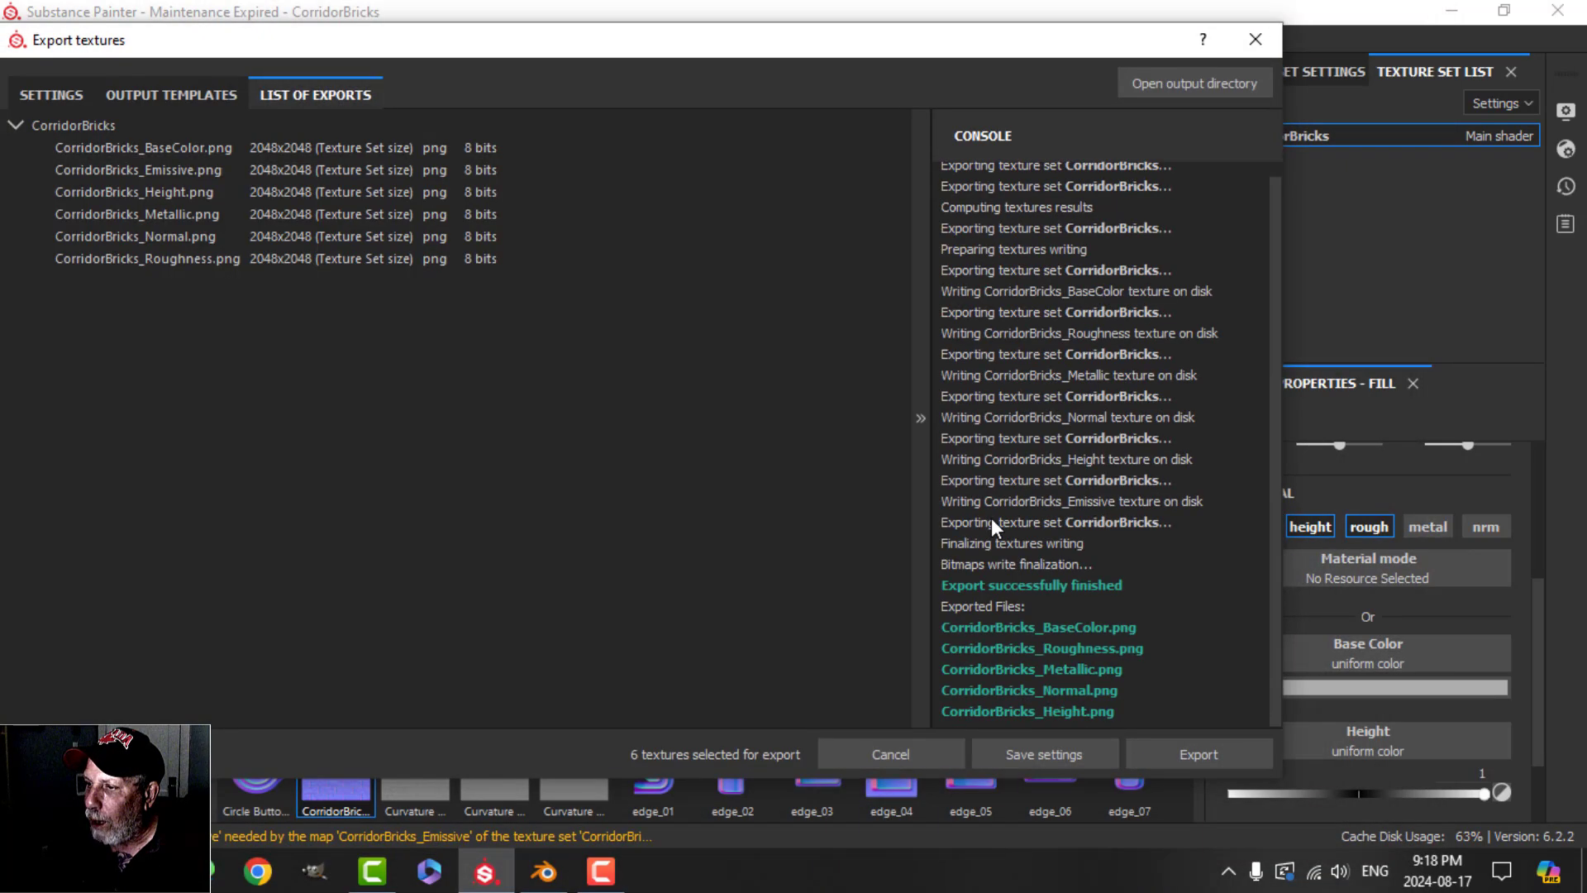
{"action": "left_click", "coordinate": [1254, 39]}
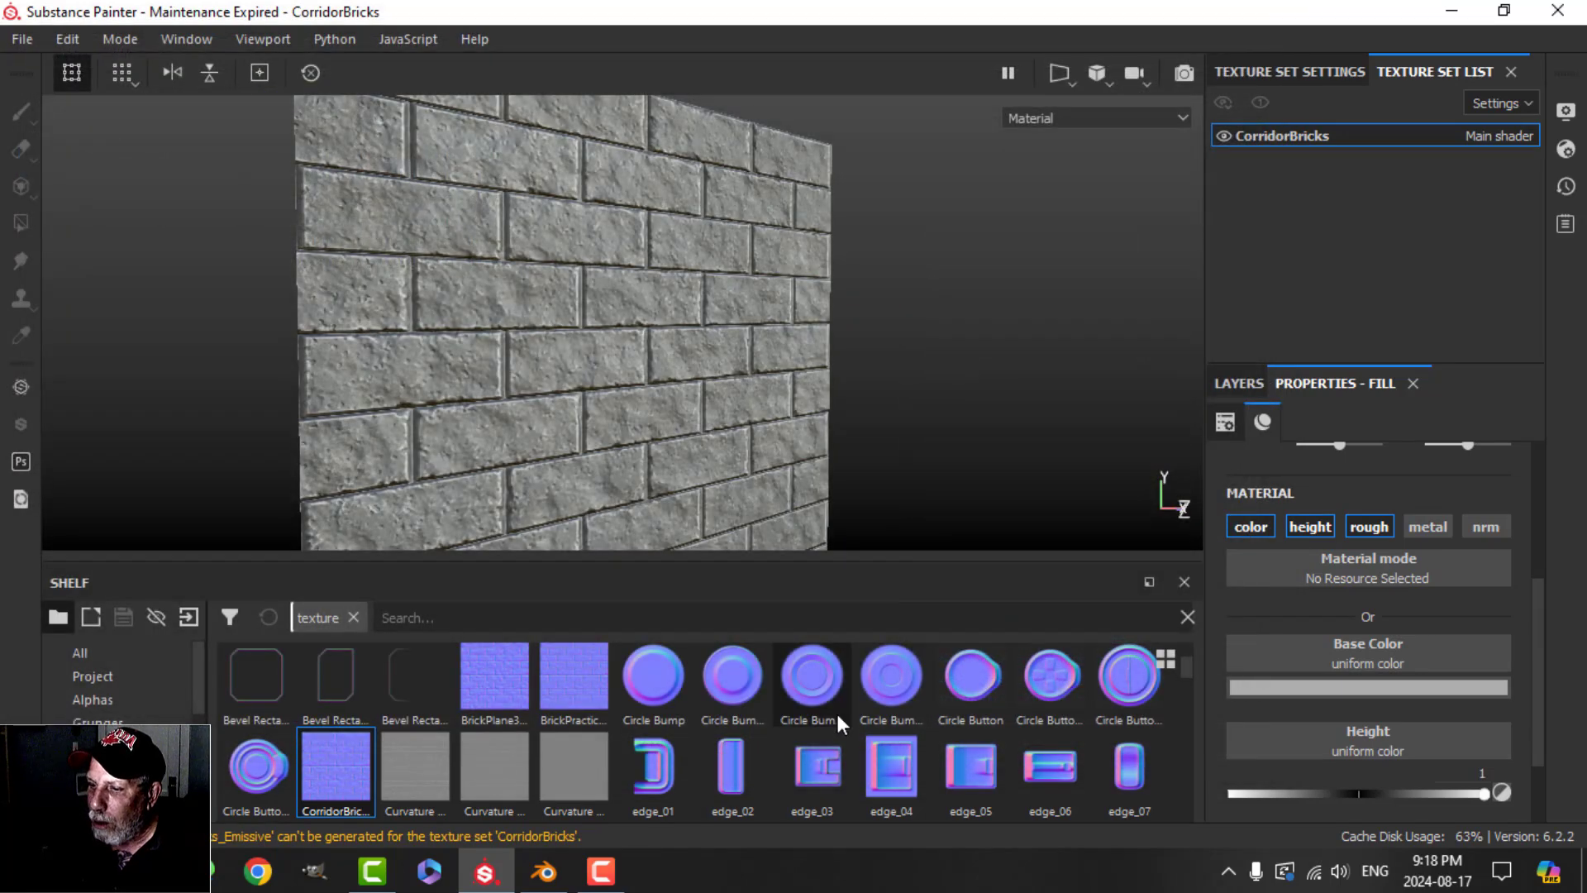
- Switch to Blender and reload the Bricks material's images with Node Wrangler in the Shading workspace
{"action": "left_click", "coordinate": [543, 871]}
{"action": "left_click", "coordinate": [321, 301]}
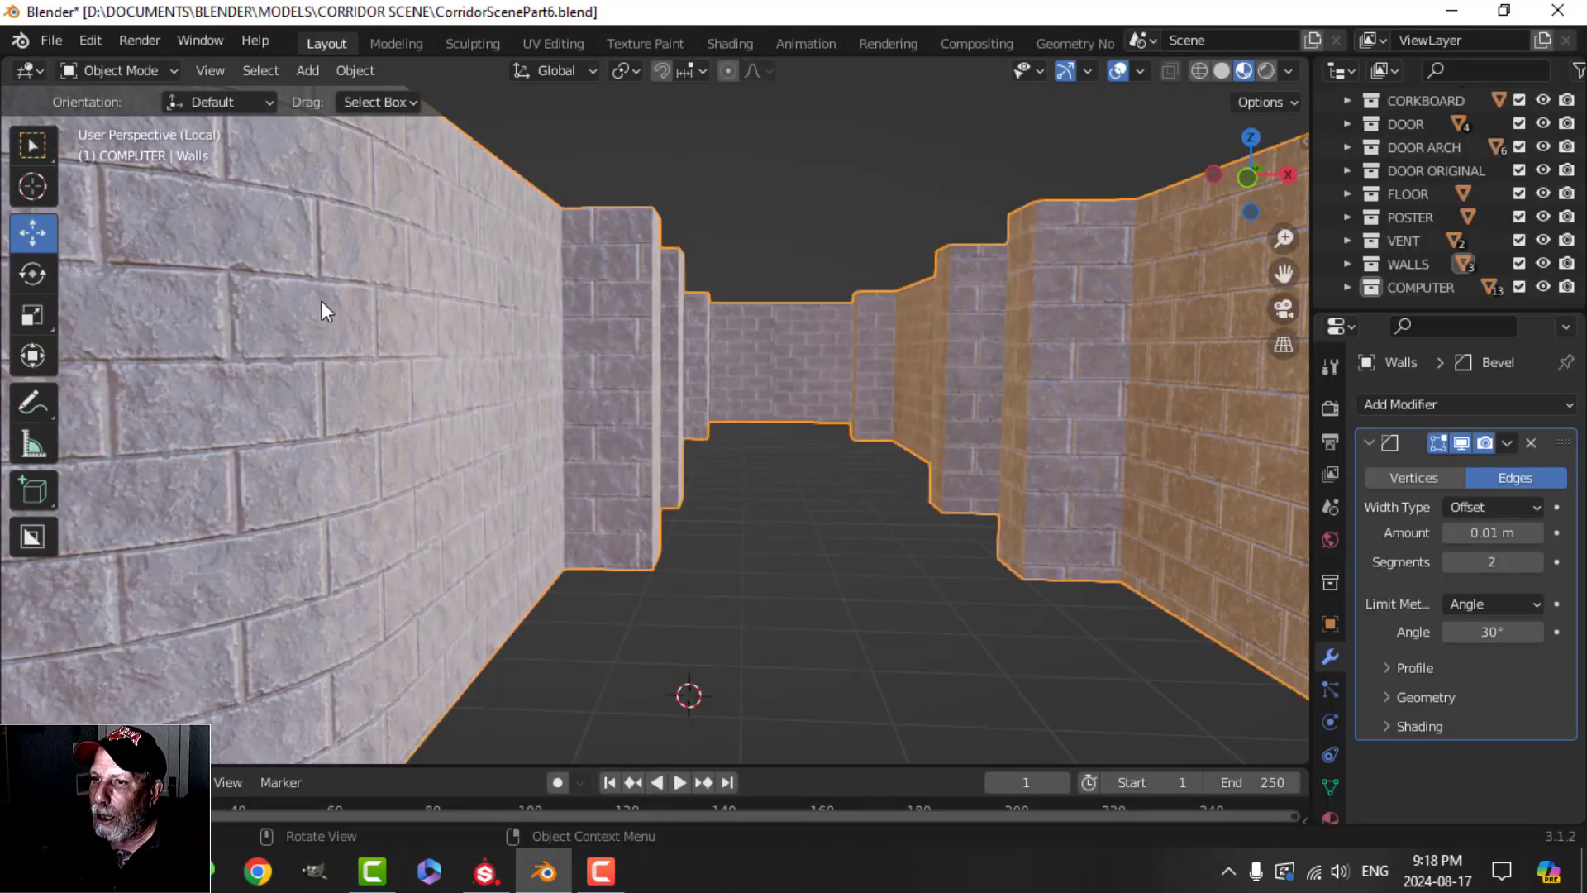
{"action": "left_click", "coordinate": [728, 43]}
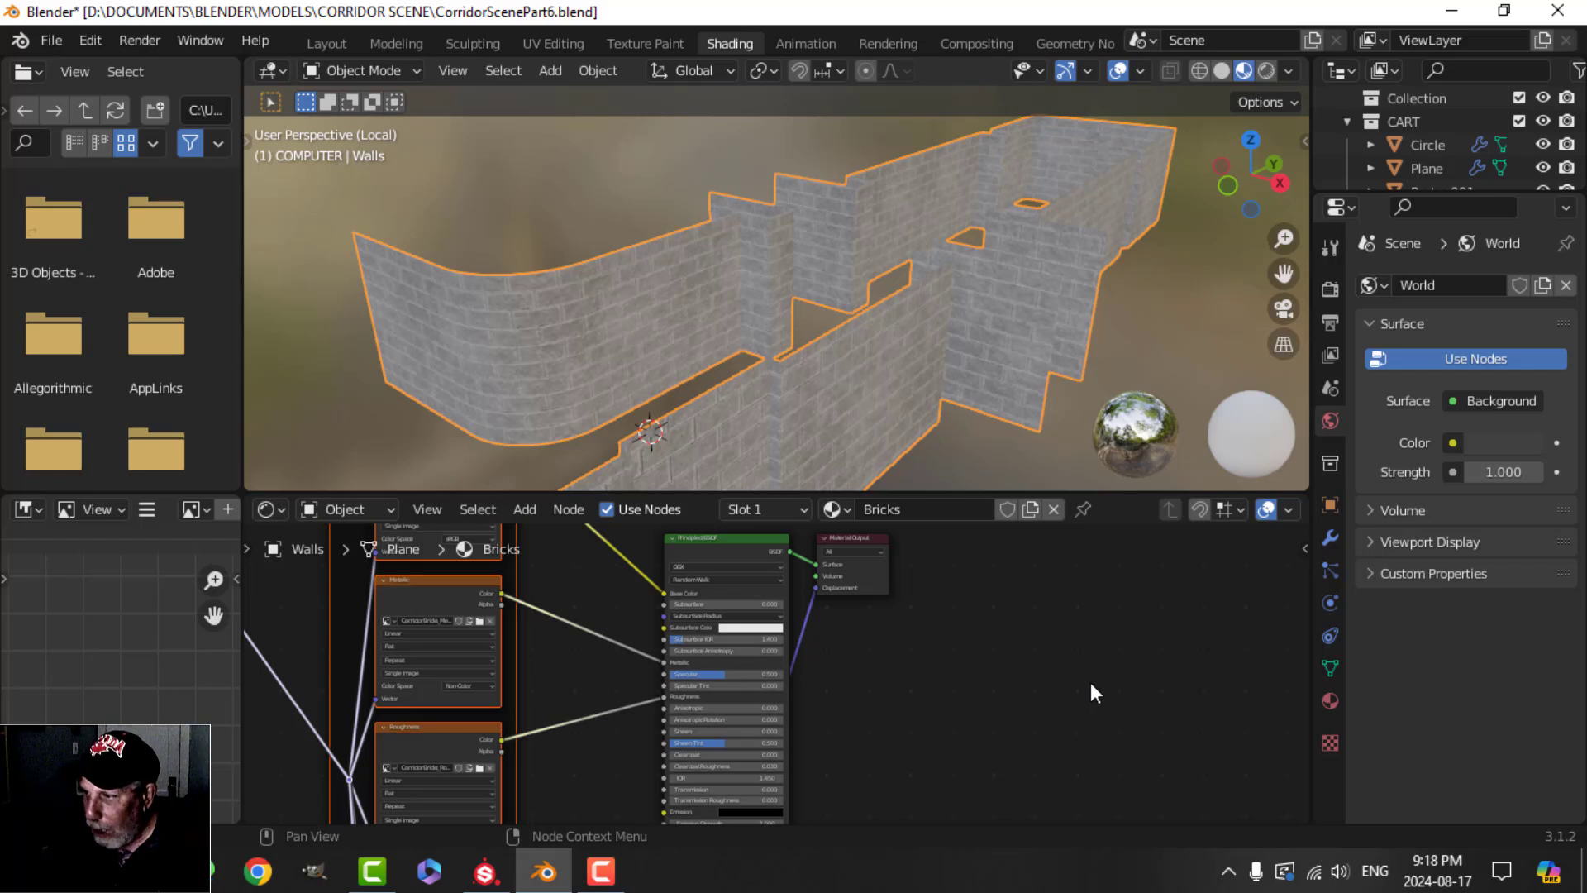
{"action": "left_click", "coordinate": [1296, 787]}
{"action": "scroll", "coordinate": [1199, 707], "scroll_direction": "down", "scroll_amount": 8}
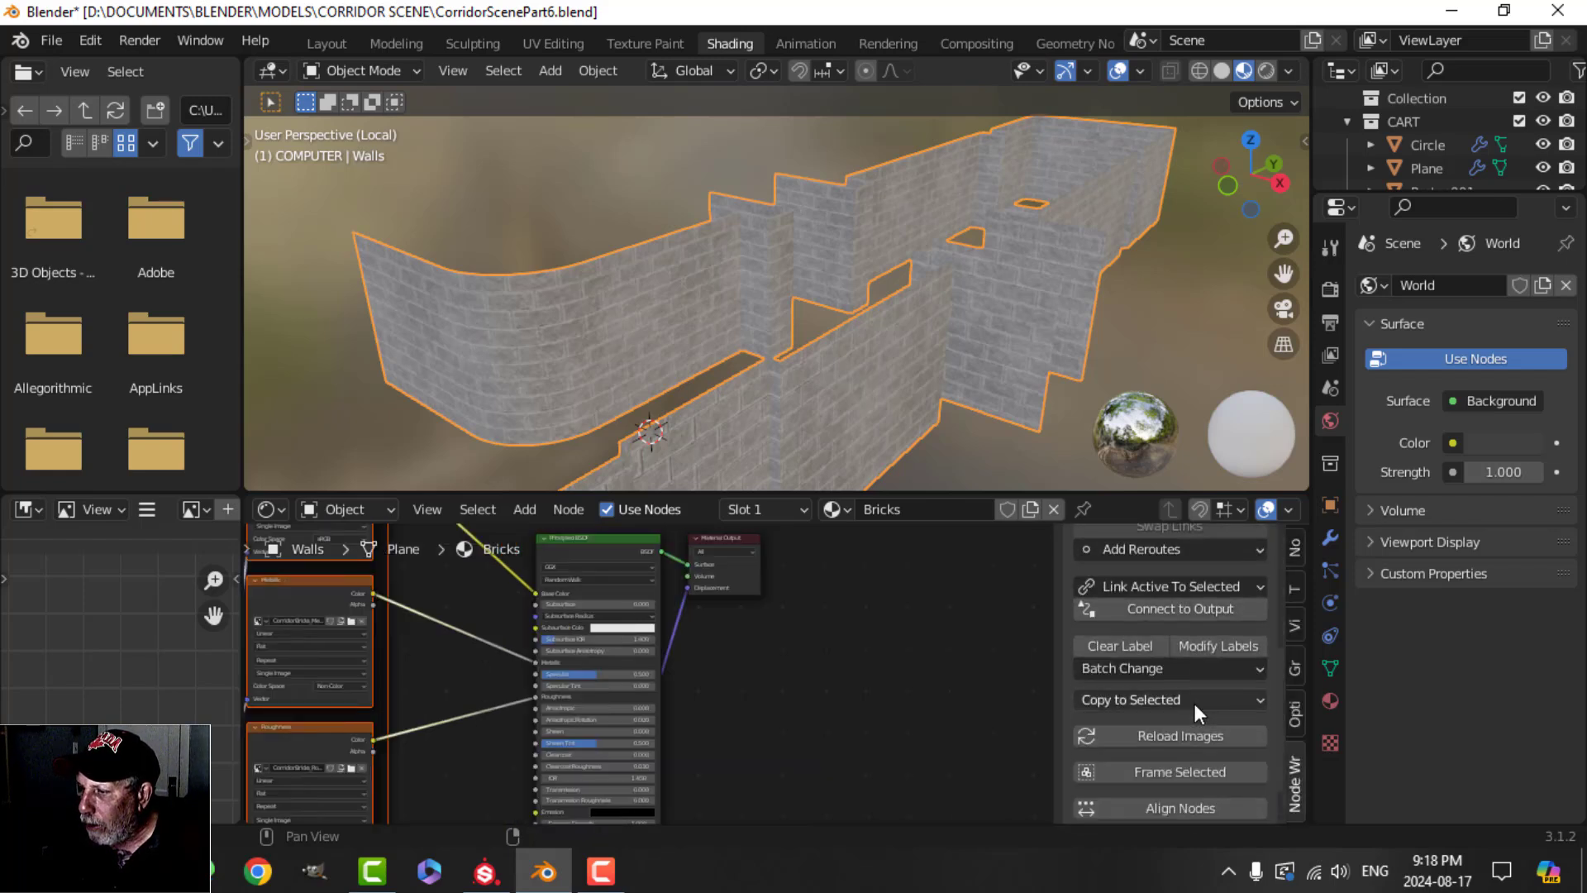
{"action": "left_click", "coordinate": [1176, 686]}
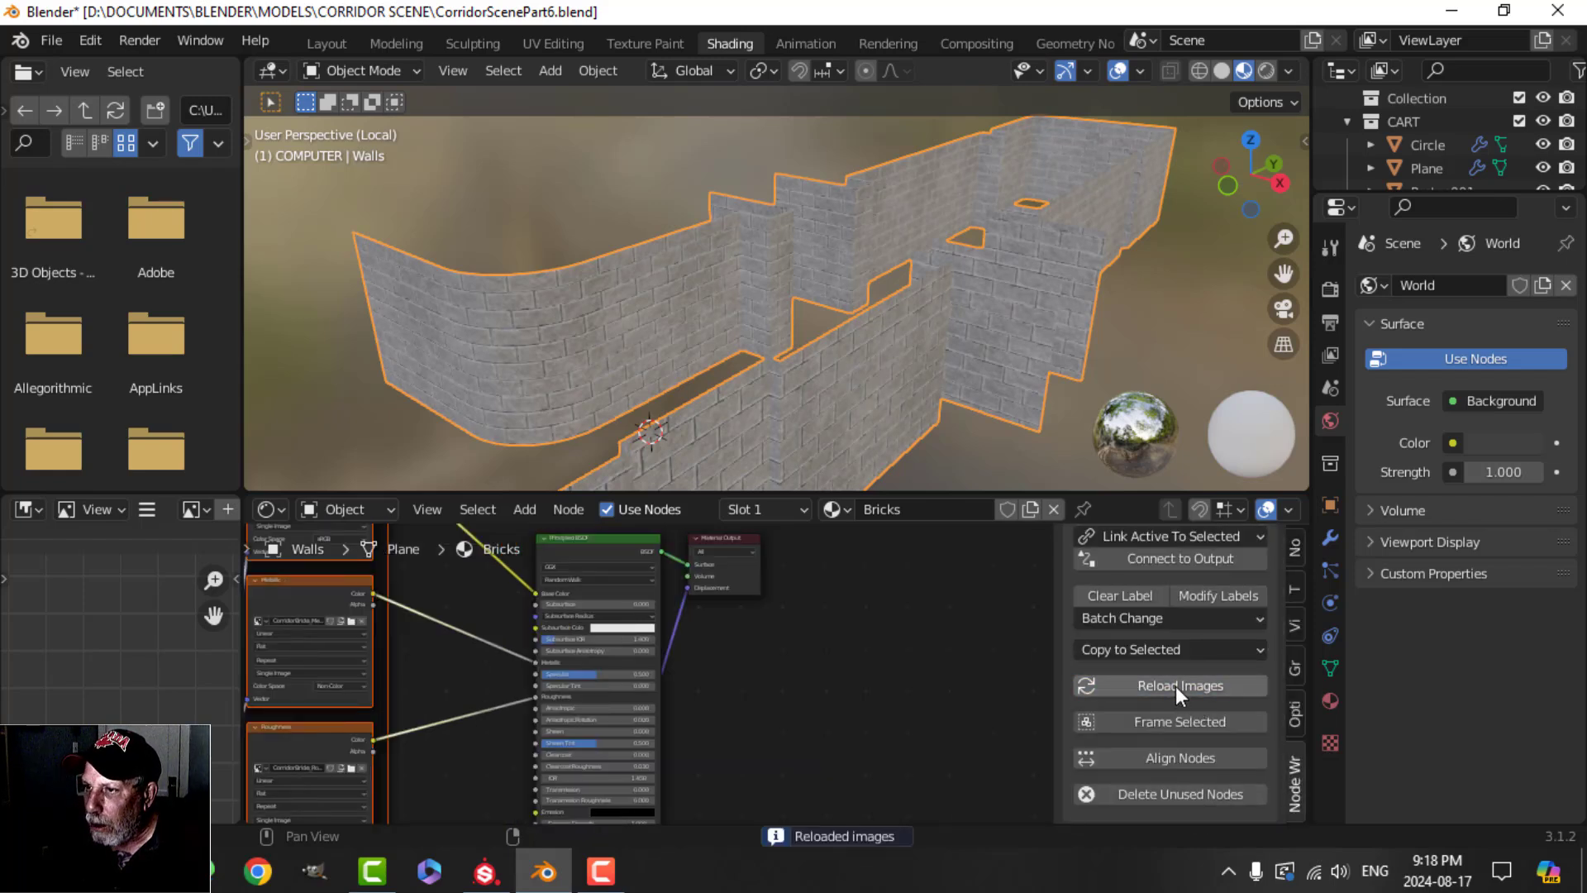
- Hide the gizmos and overlays in the Layout workspace's 3D view and look down the corridor at the brick walls
{"action": "left_click", "coordinate": [341, 47]}
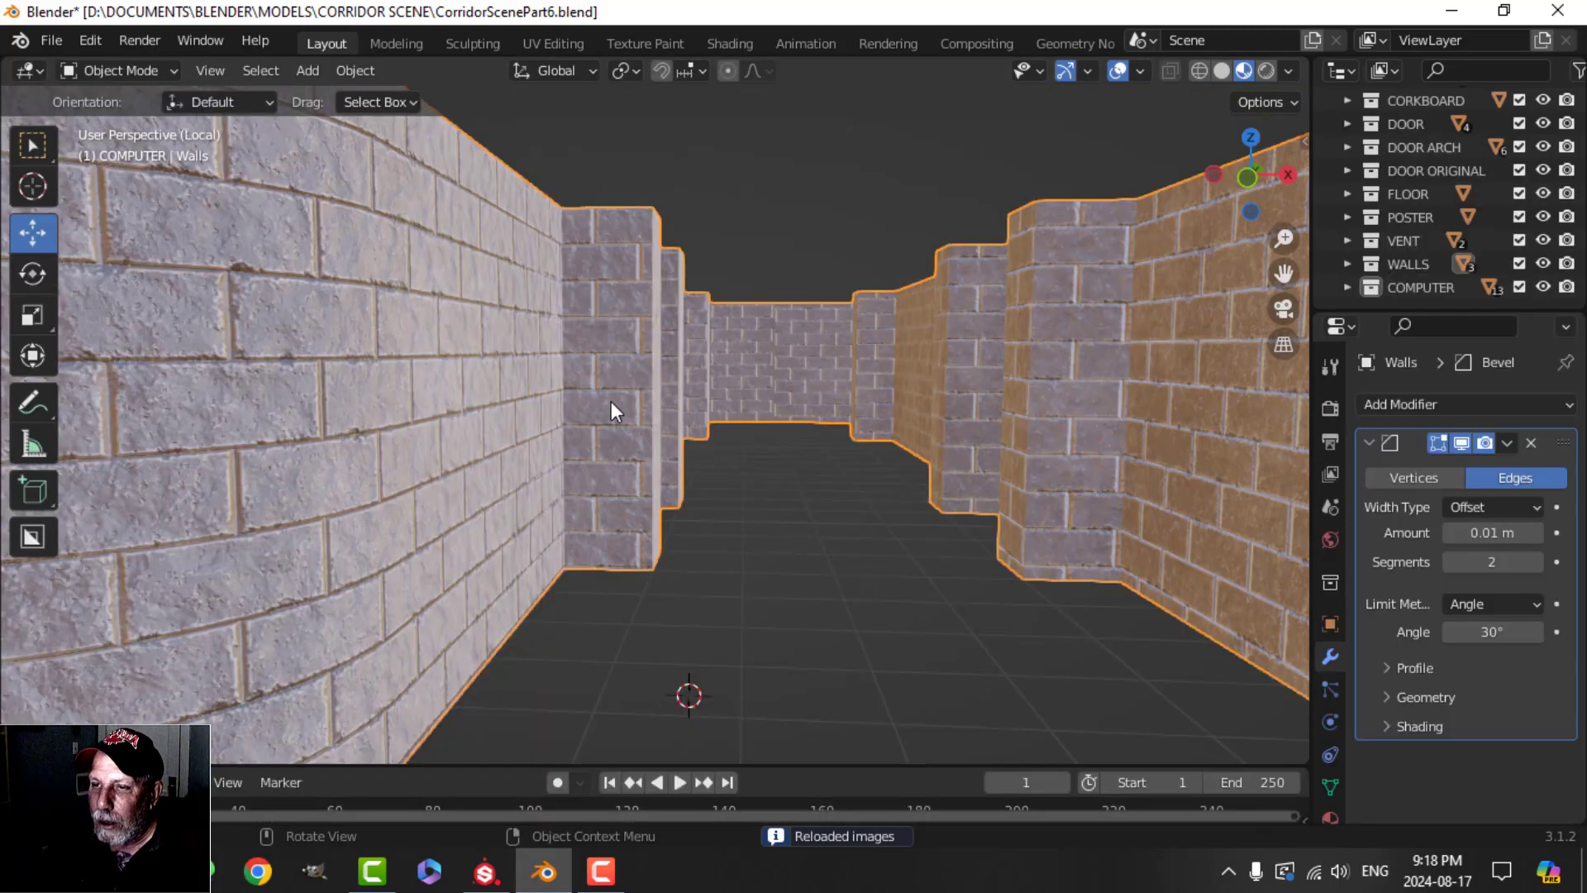
{"action": "middle_click_drag", "start_coordinate": [489, 422], "coordinate": [628, 410]}
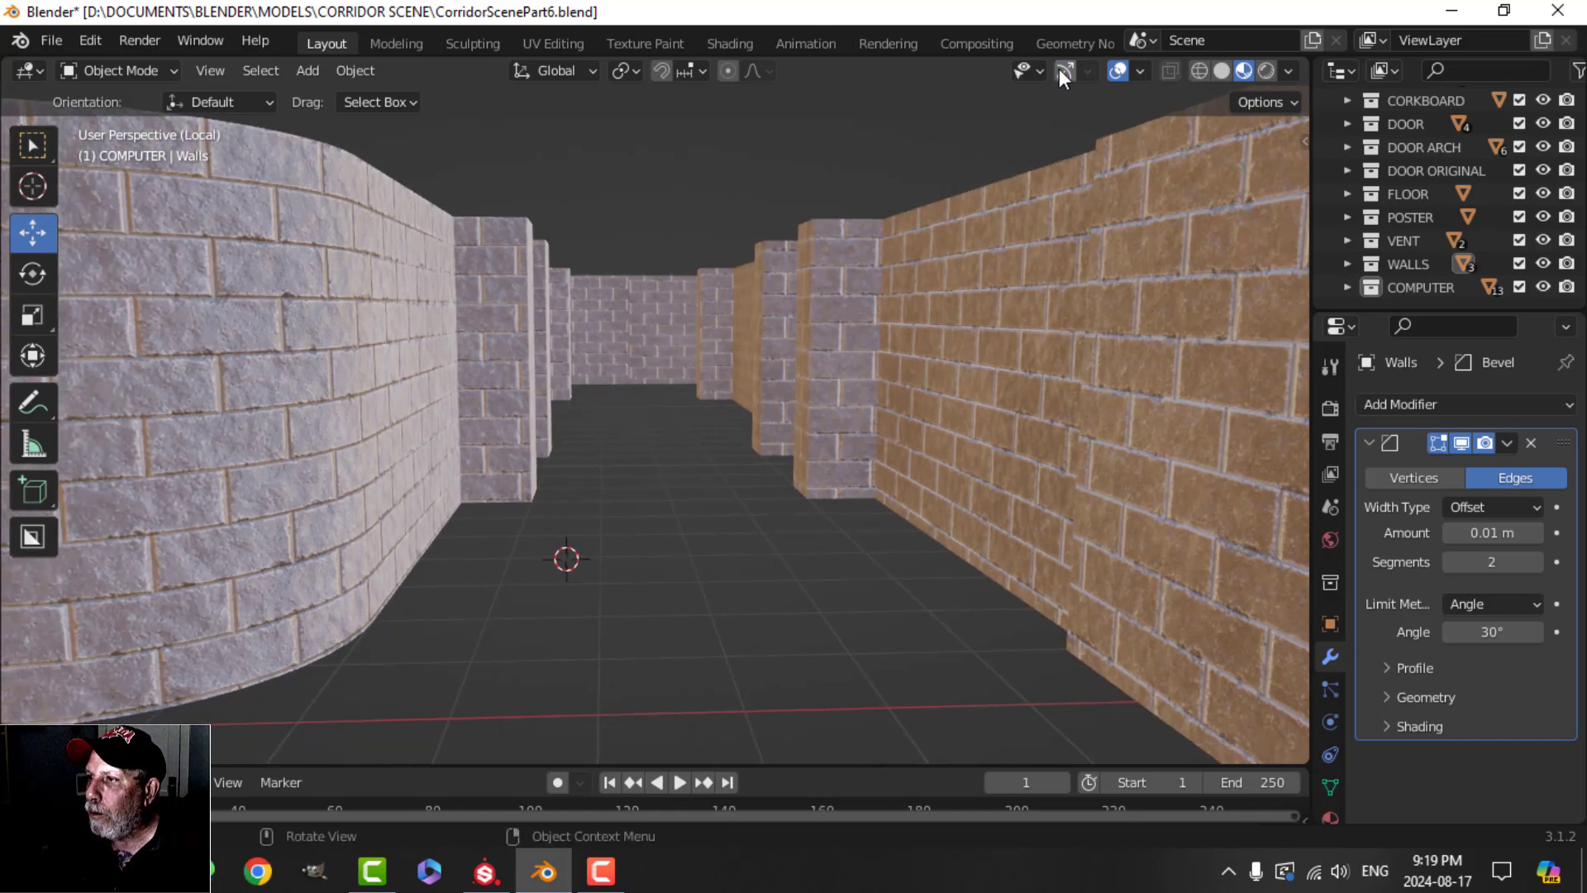
{"action": "left_click", "coordinate": [1121, 70]}
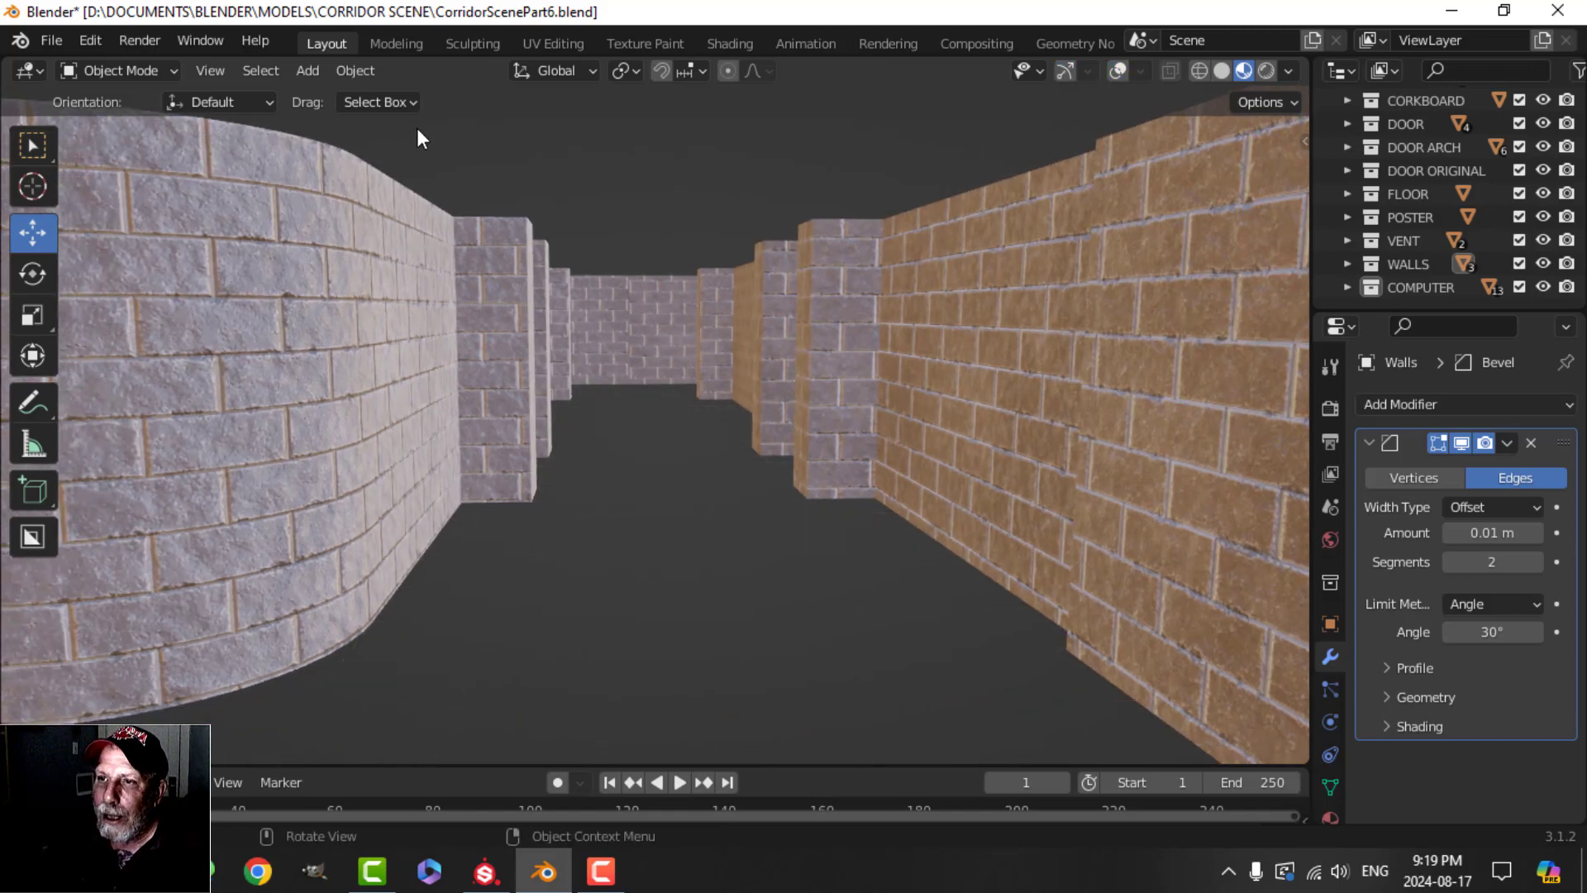
{"action": "left_click", "coordinate": [554, 71]}
{"action": "left_click", "coordinate": [512, 146]}
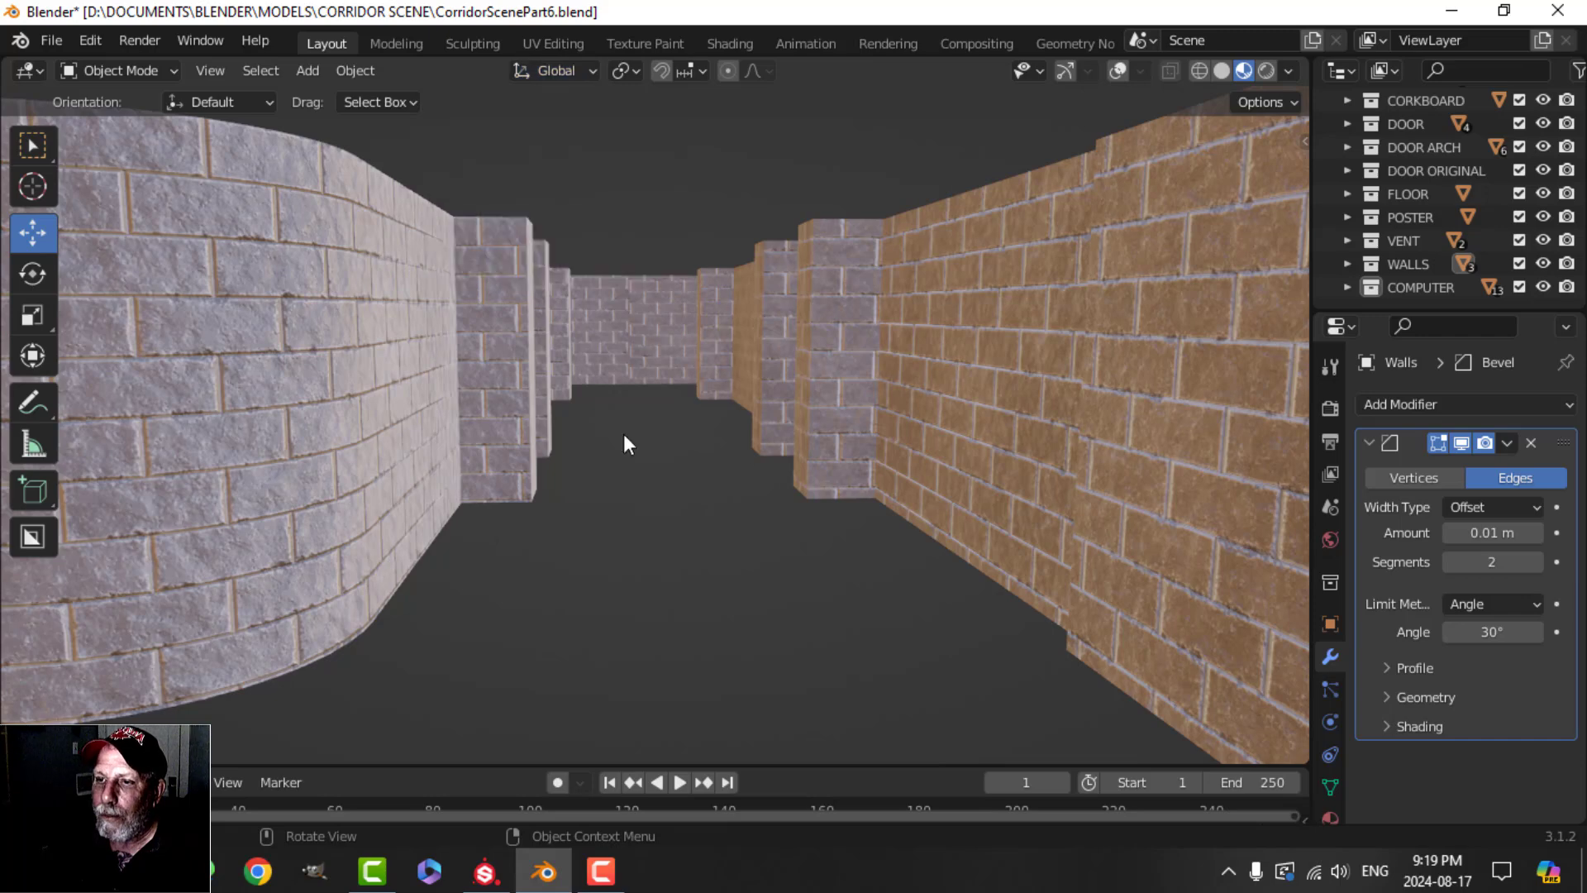
{"action": "middle_click_drag", "start_coordinate": [543, 420], "coordinate": [612, 467]}
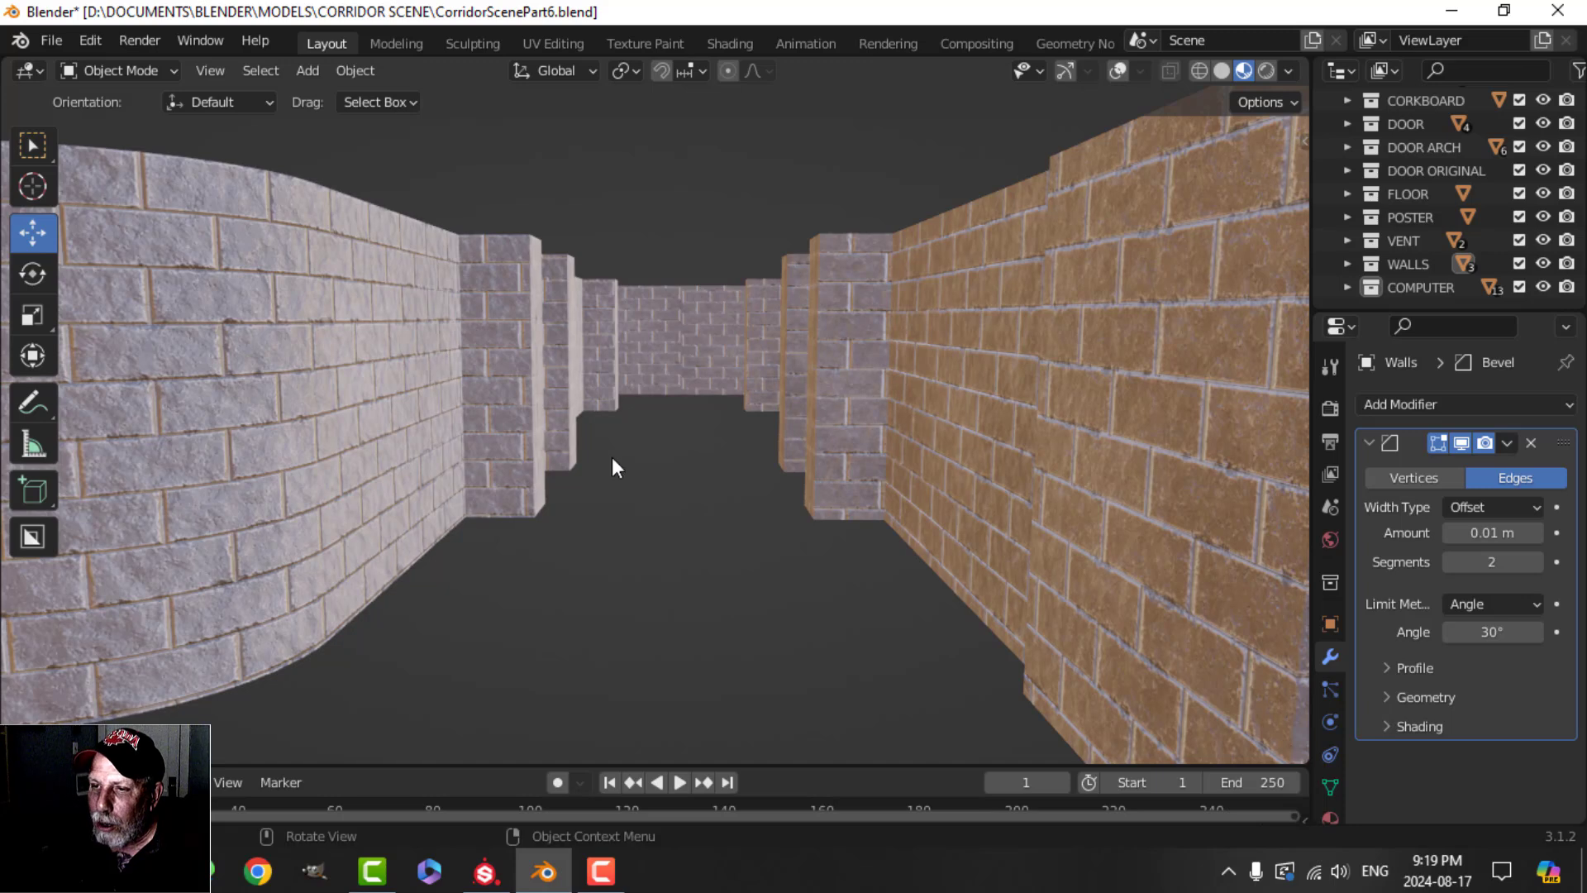